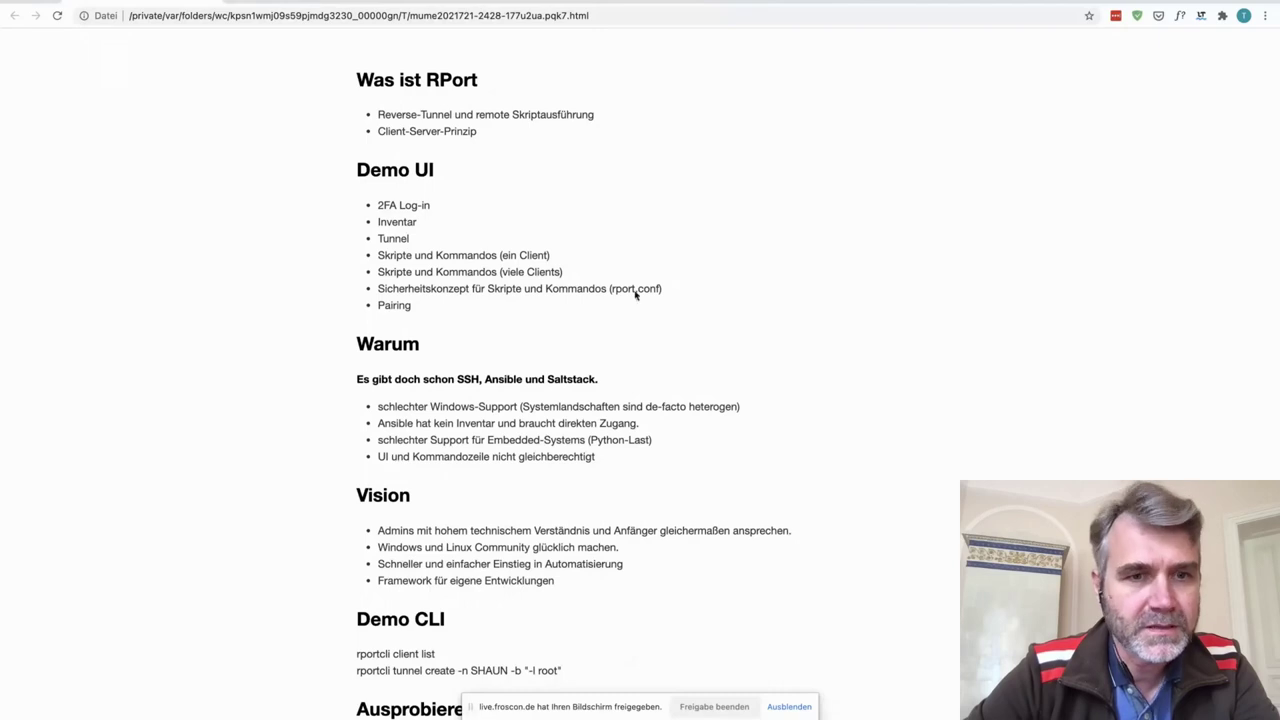
- Switch to the browser window with the RPort dashboard
key("ctrl+Tab")
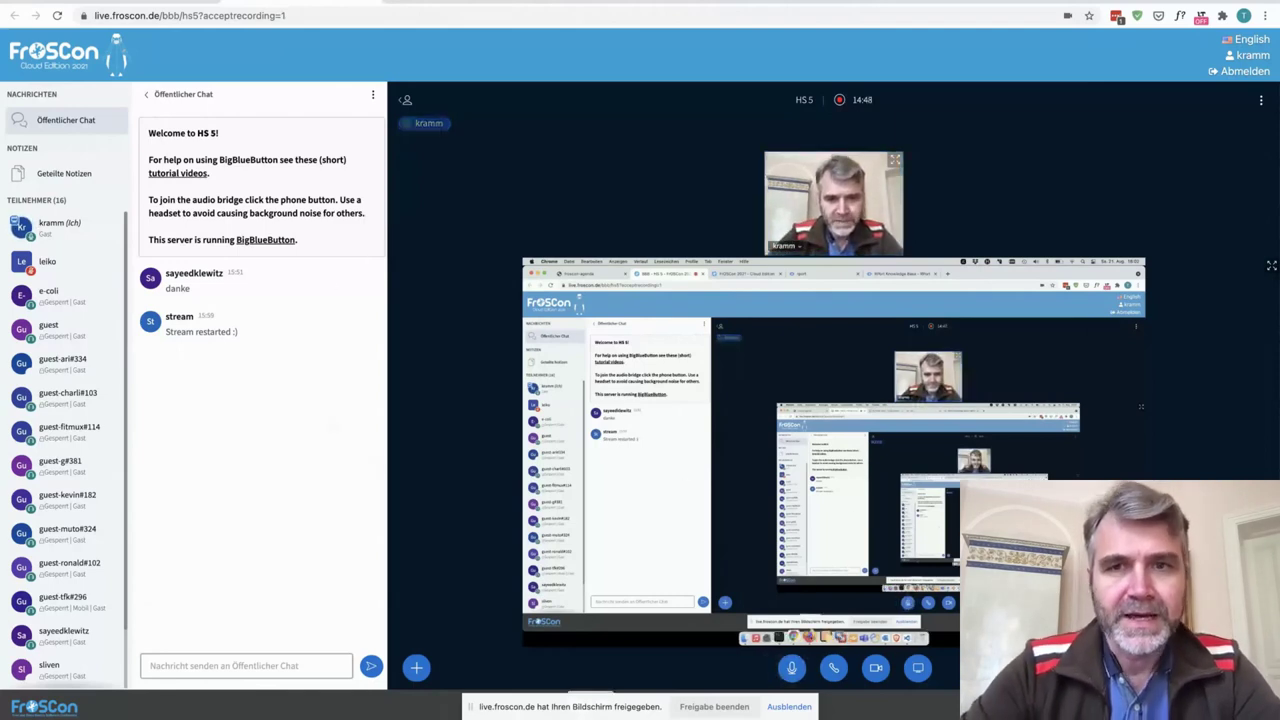
key("super+Tab")
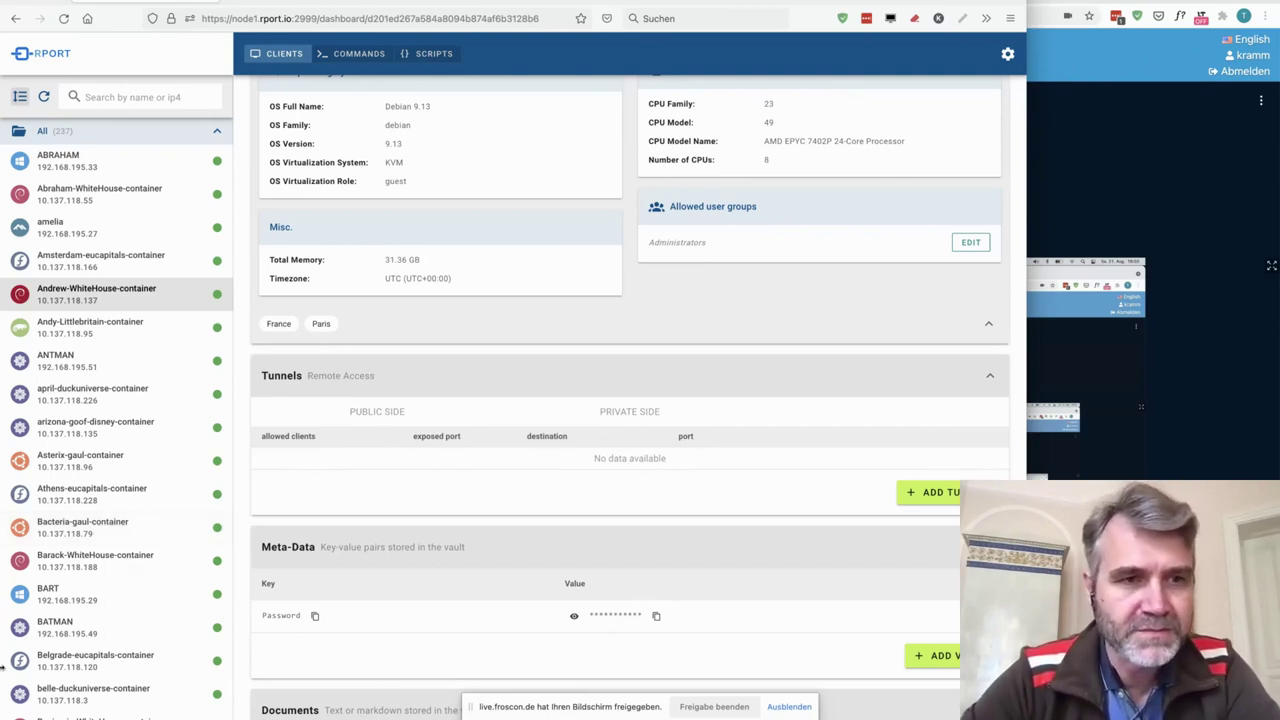
left_click(129, 425)
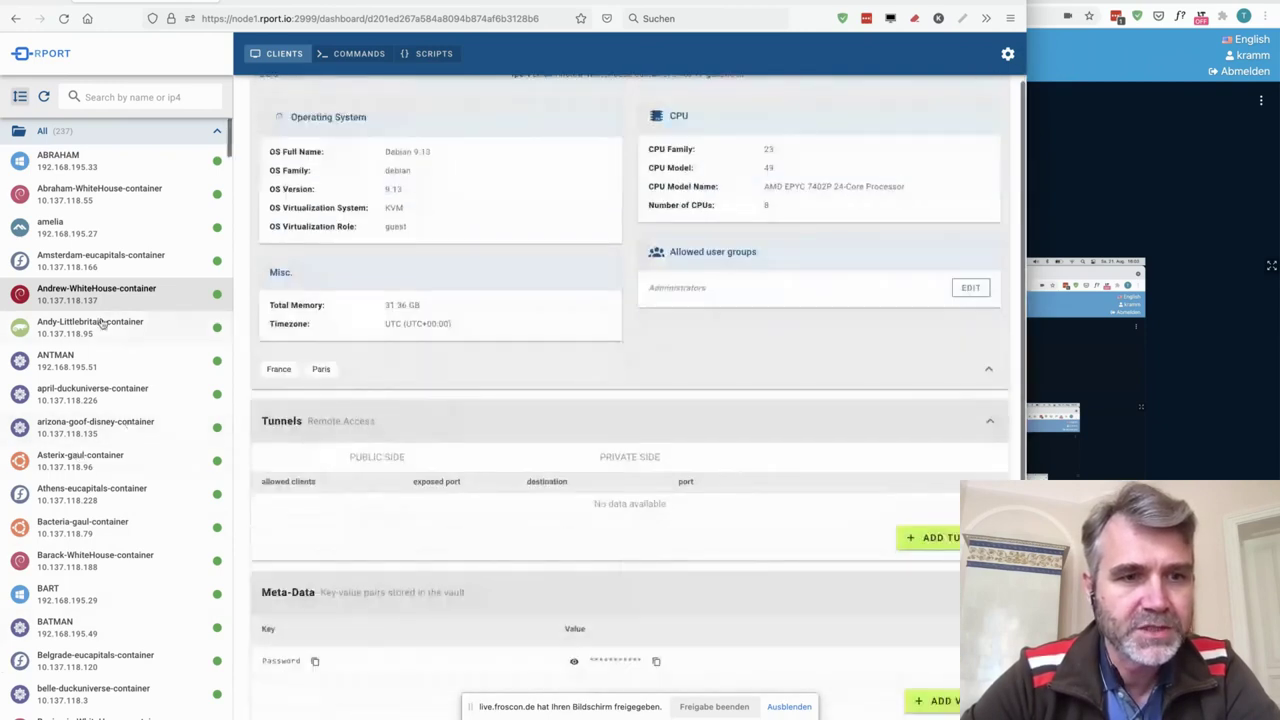
- Browse the full client list, collapse the All group to view the other client groups, and expand it again
scroll(101, 322, "down", 4)
scroll(101, 323, "down", 5)
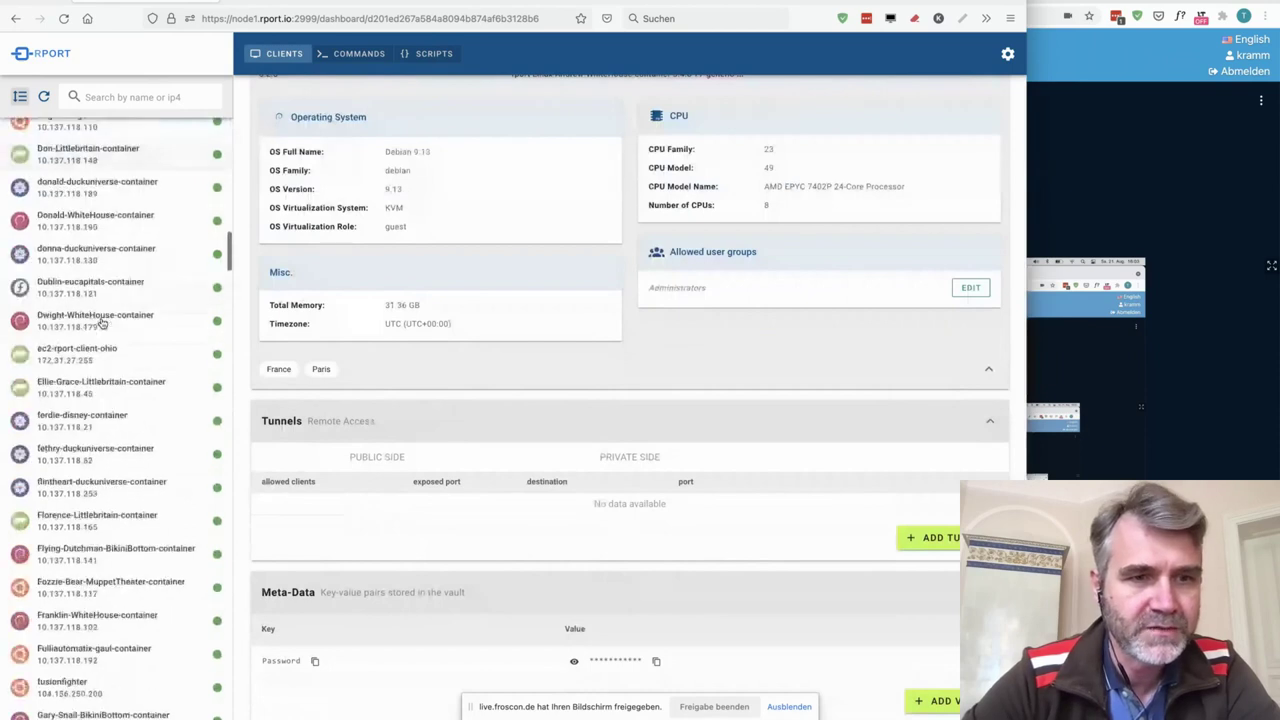
scroll(101, 323, "up", 5)
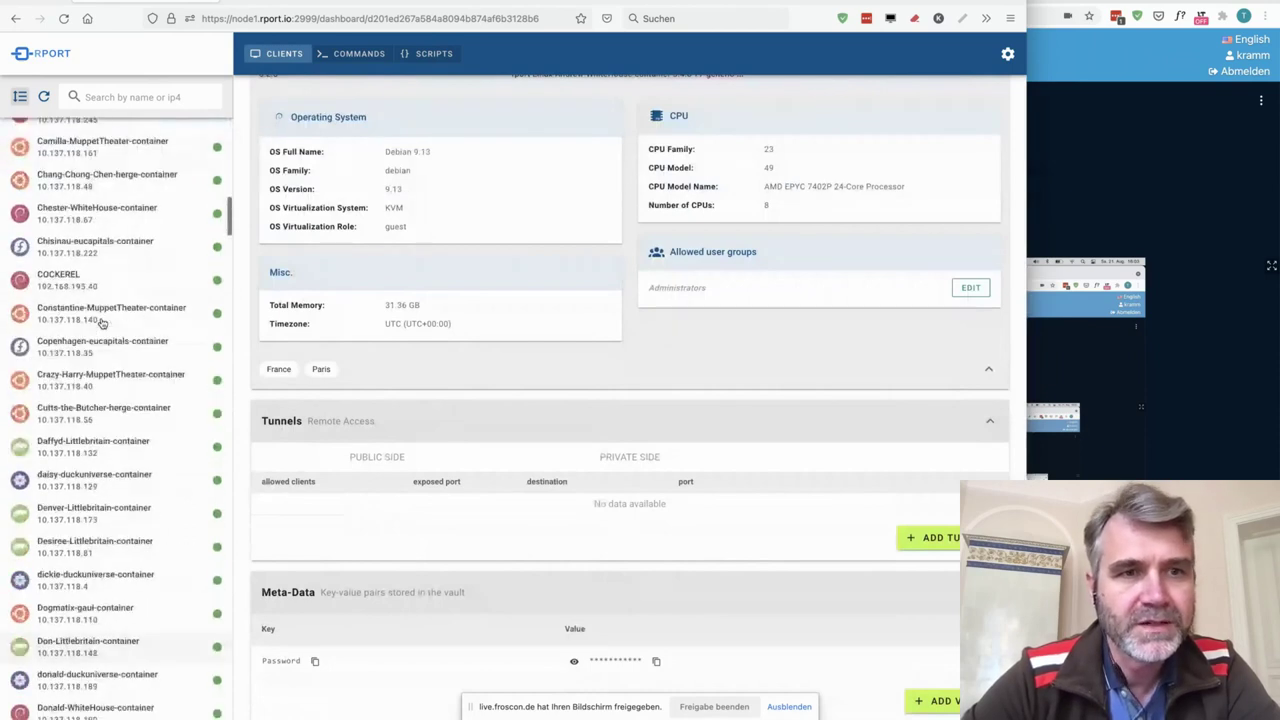
scroll(101, 323, "up", 5)
scroll(138, 209, "up", 2)
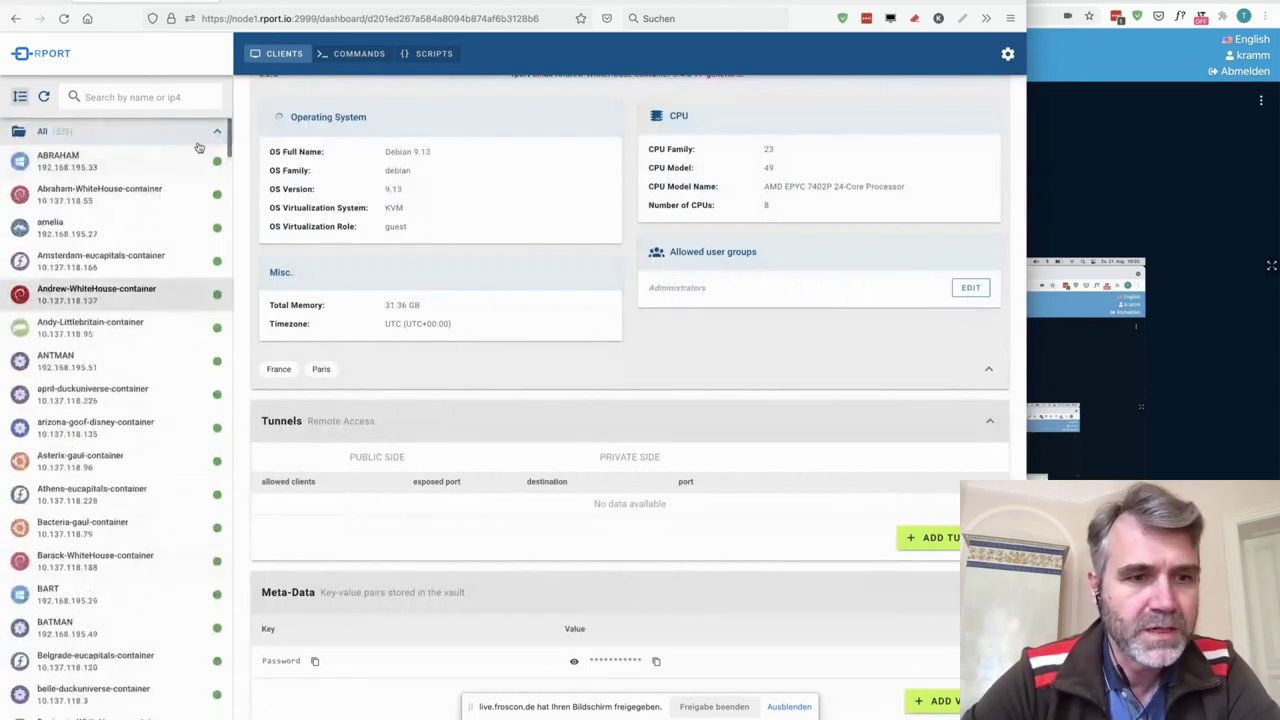
left_click(215, 132)
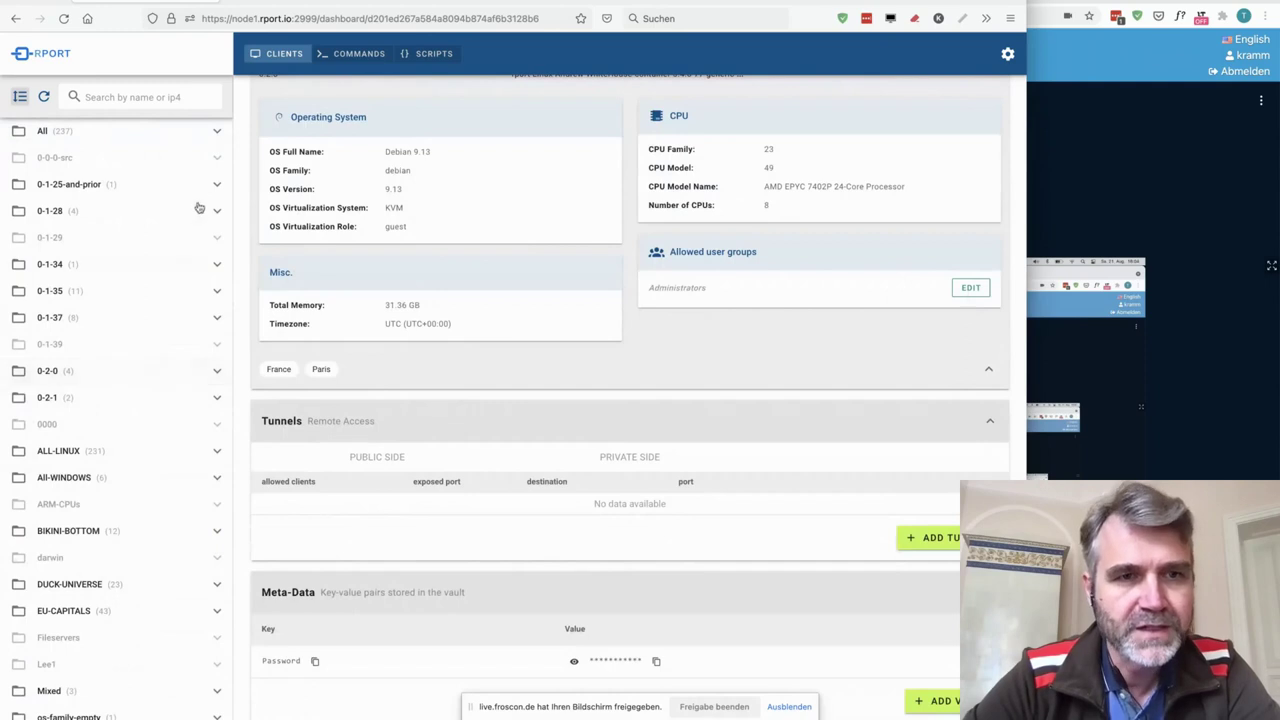
left_click(216, 133)
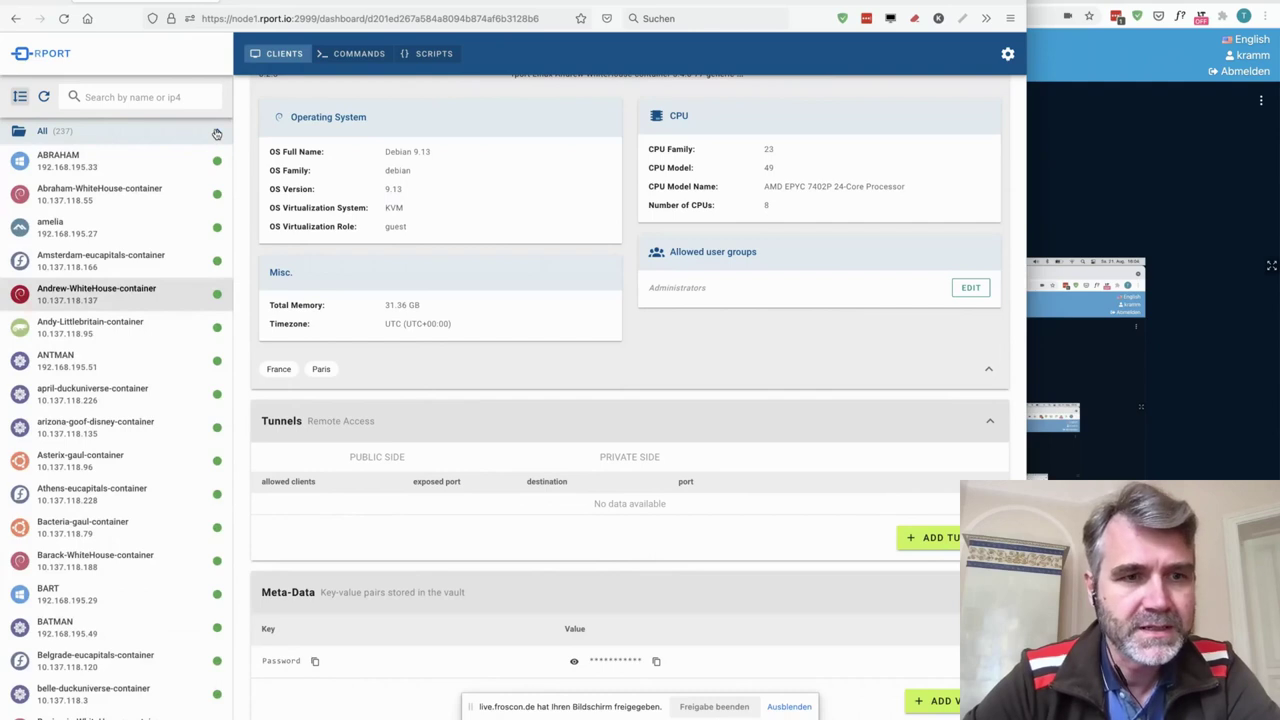
- Open the ANTMAN client and examine its system details, public IP address and internal IP address
left_click(134, 367)
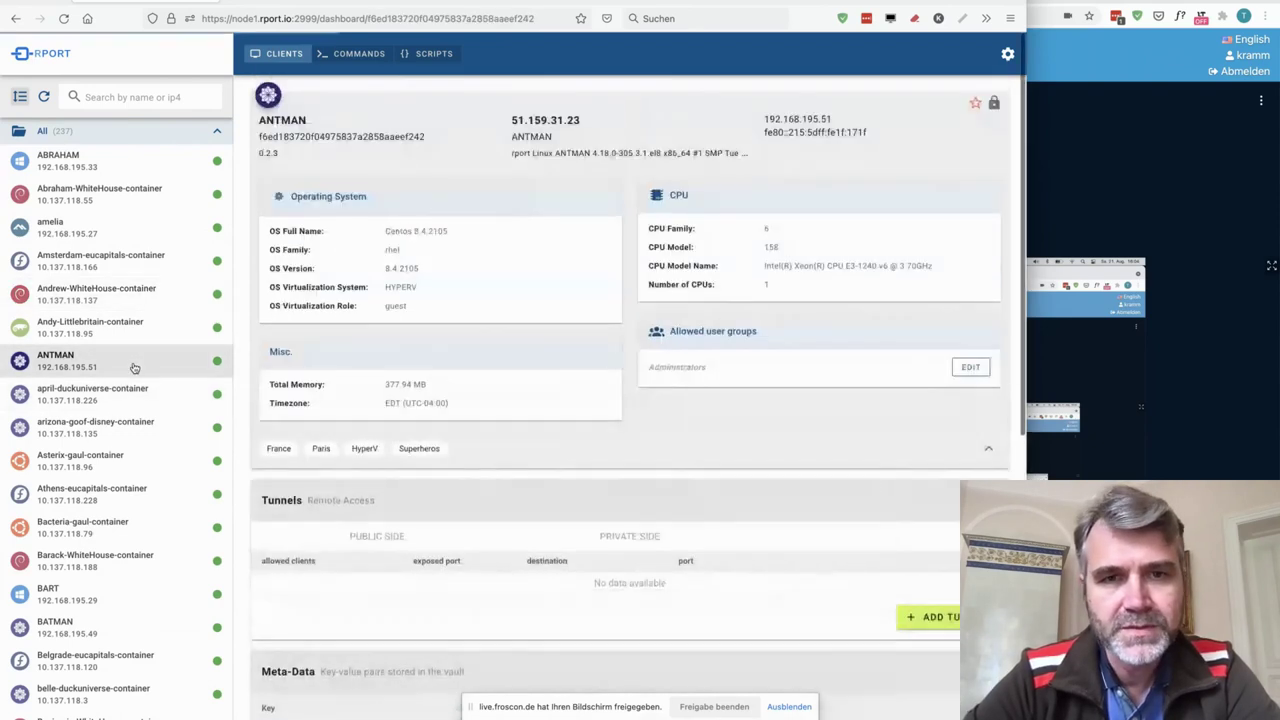
scroll(134, 367, "down", 2)
scroll(493, 314, "up", 1)
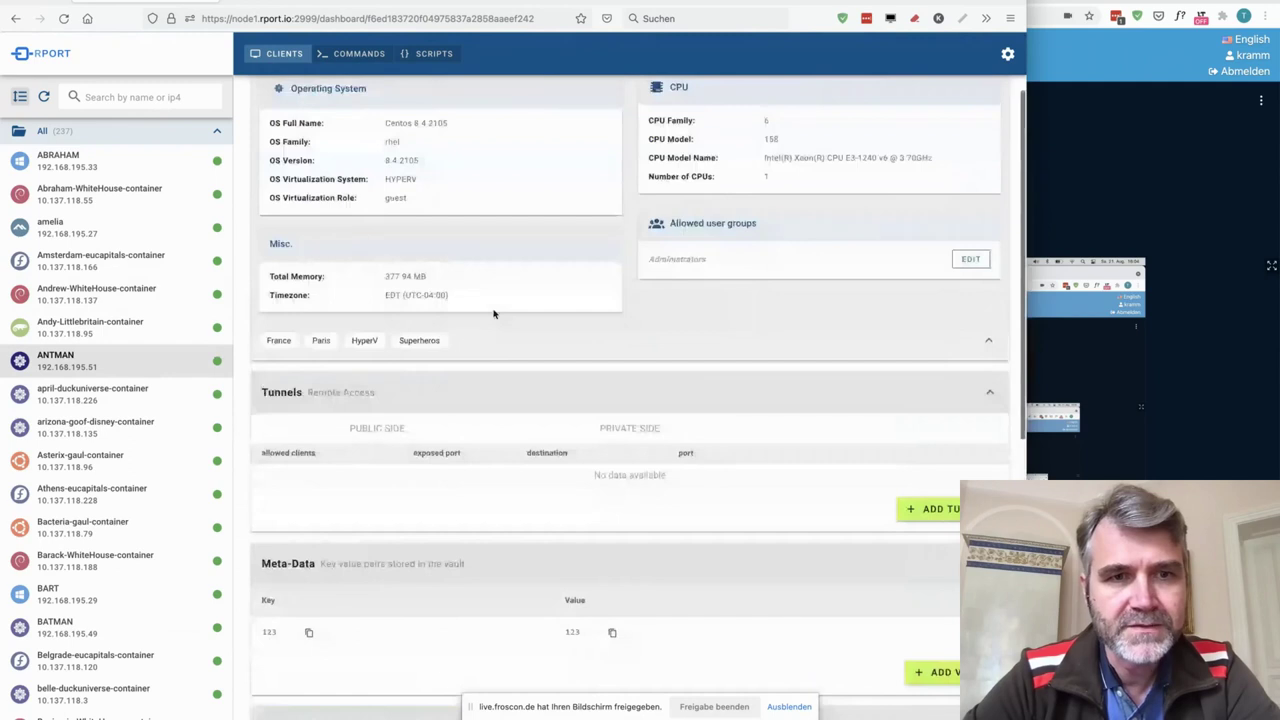
scroll(493, 314, "up", 1)
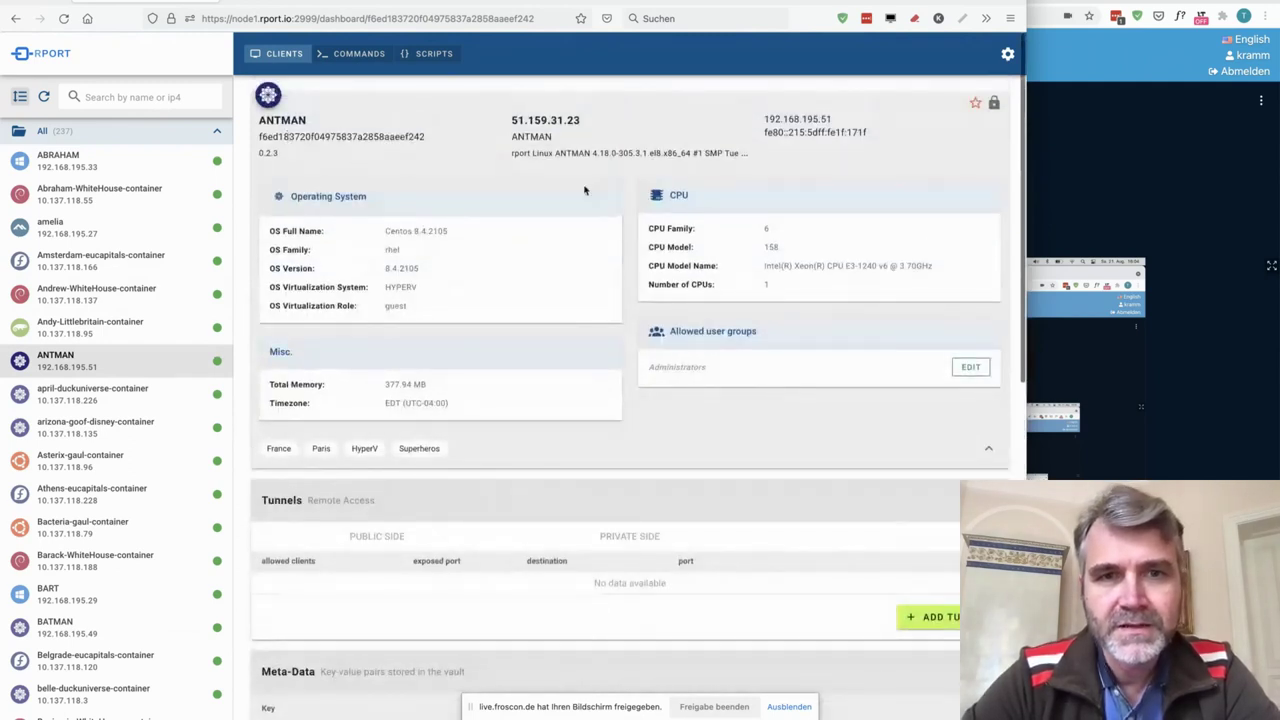
left_click_drag(513, 120, 582, 122)
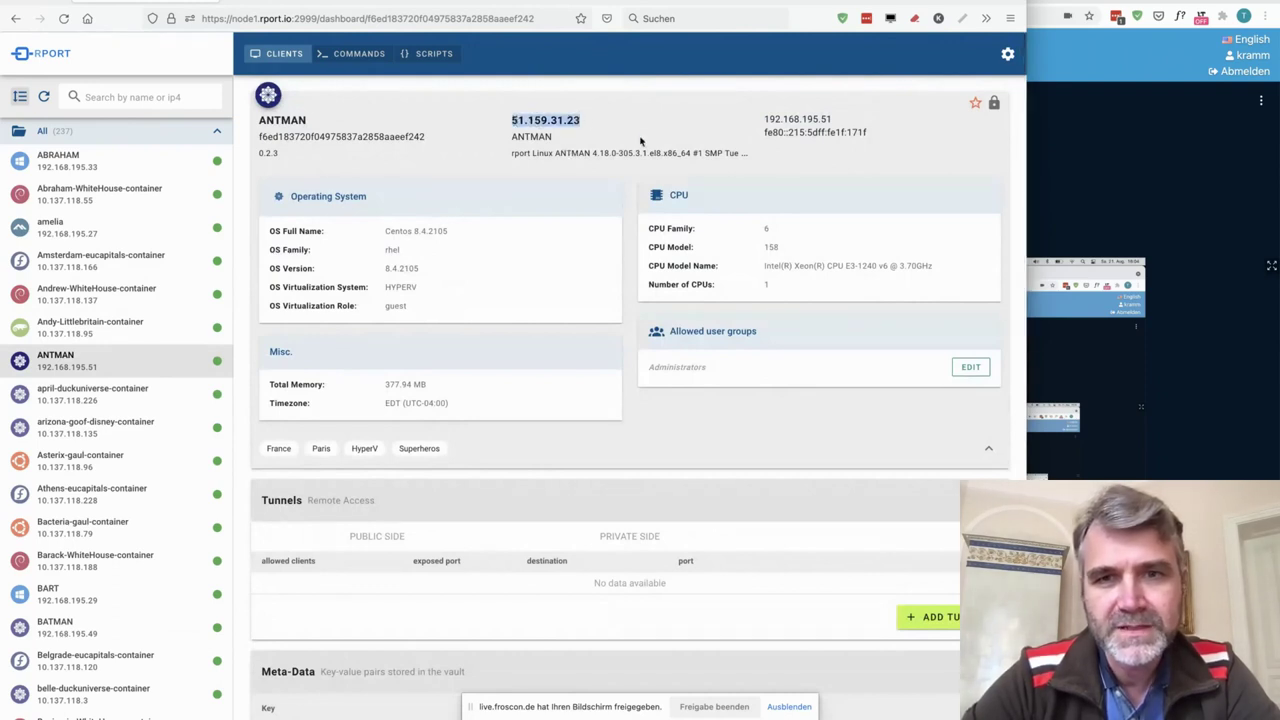
left_click(770, 120)
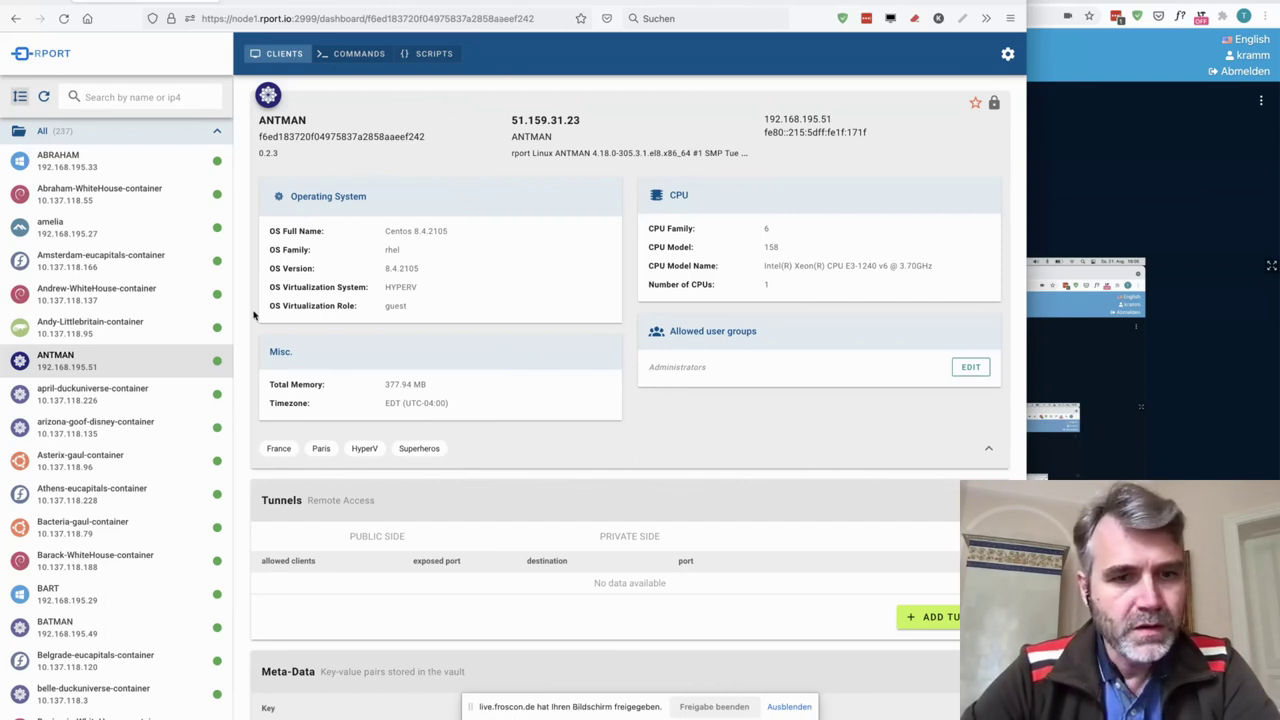
- Add an SSH tunnel on port 22 to april-duckuniverse-container, with a random free public port, limited to the current IP address
left_click(129, 399)
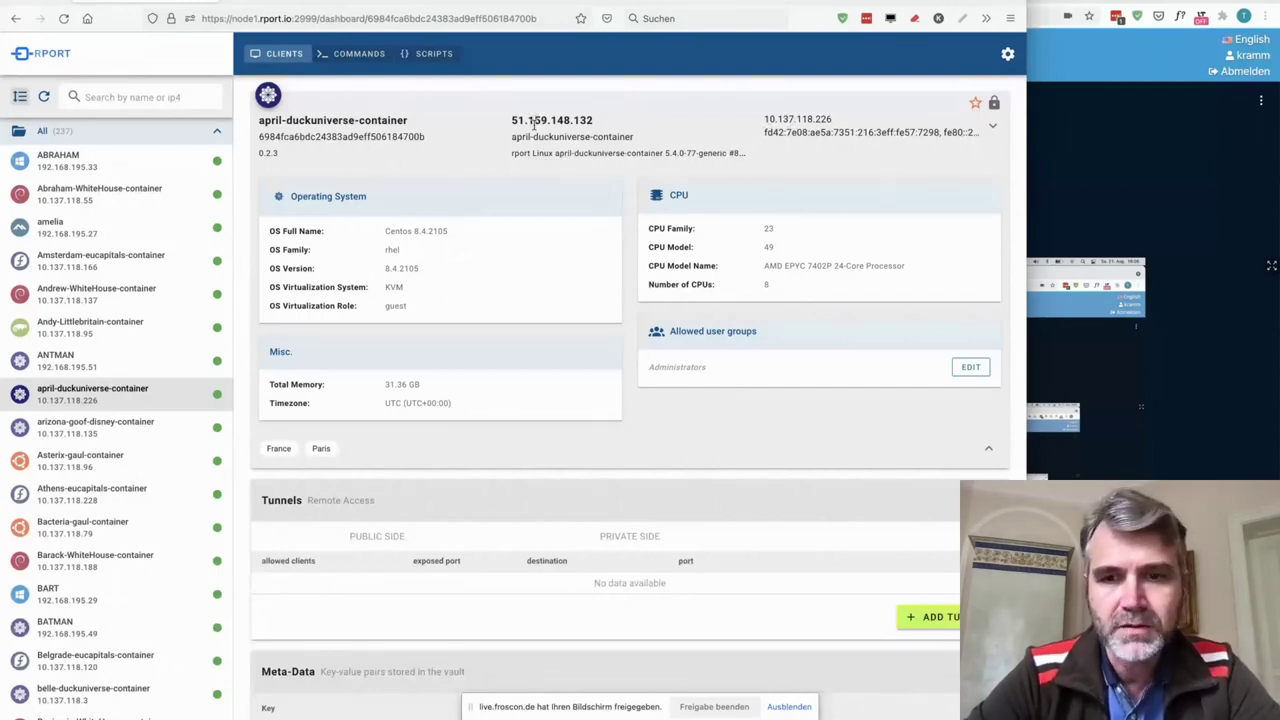
left_click(919, 615)
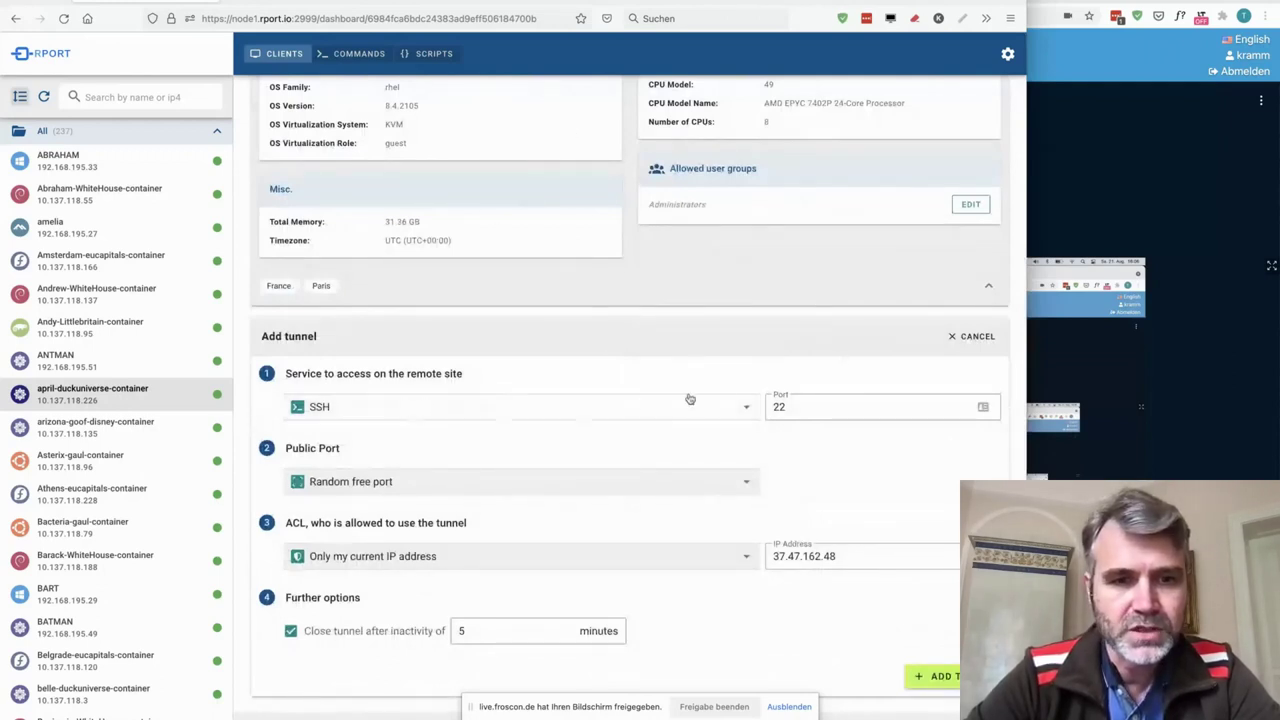
scroll(851, 457, "down", 1)
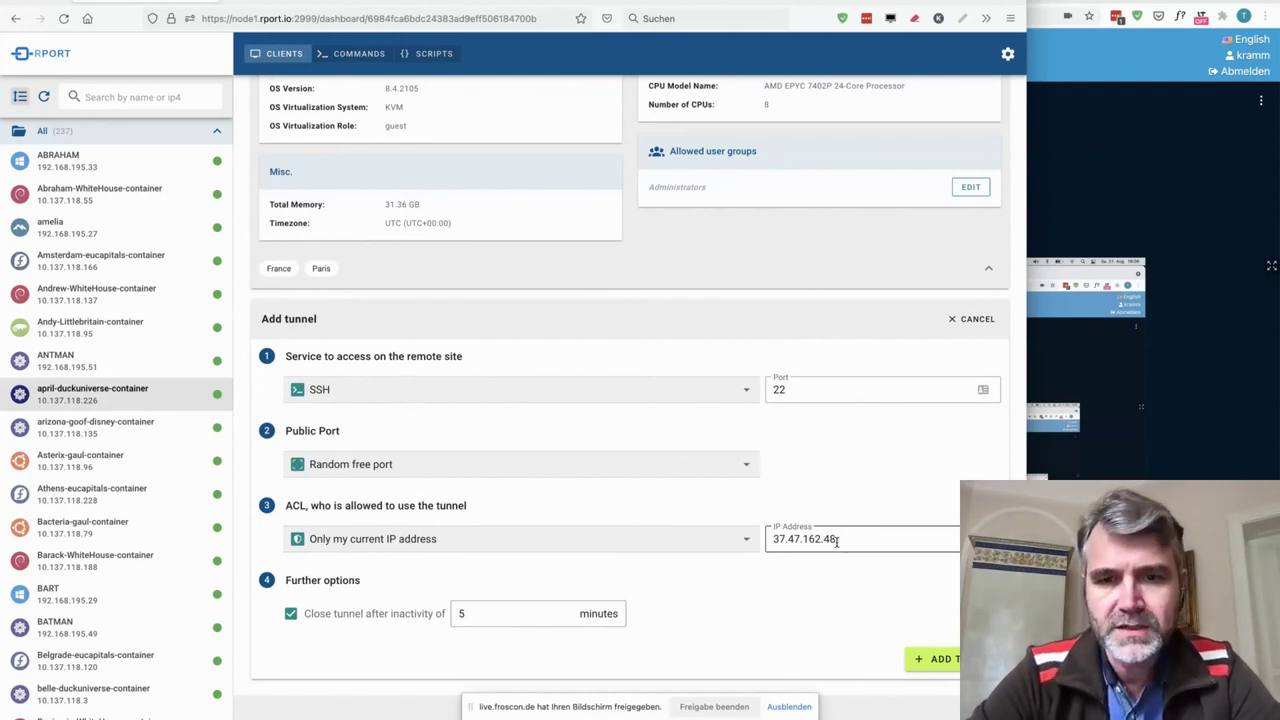
left_click(789, 540)
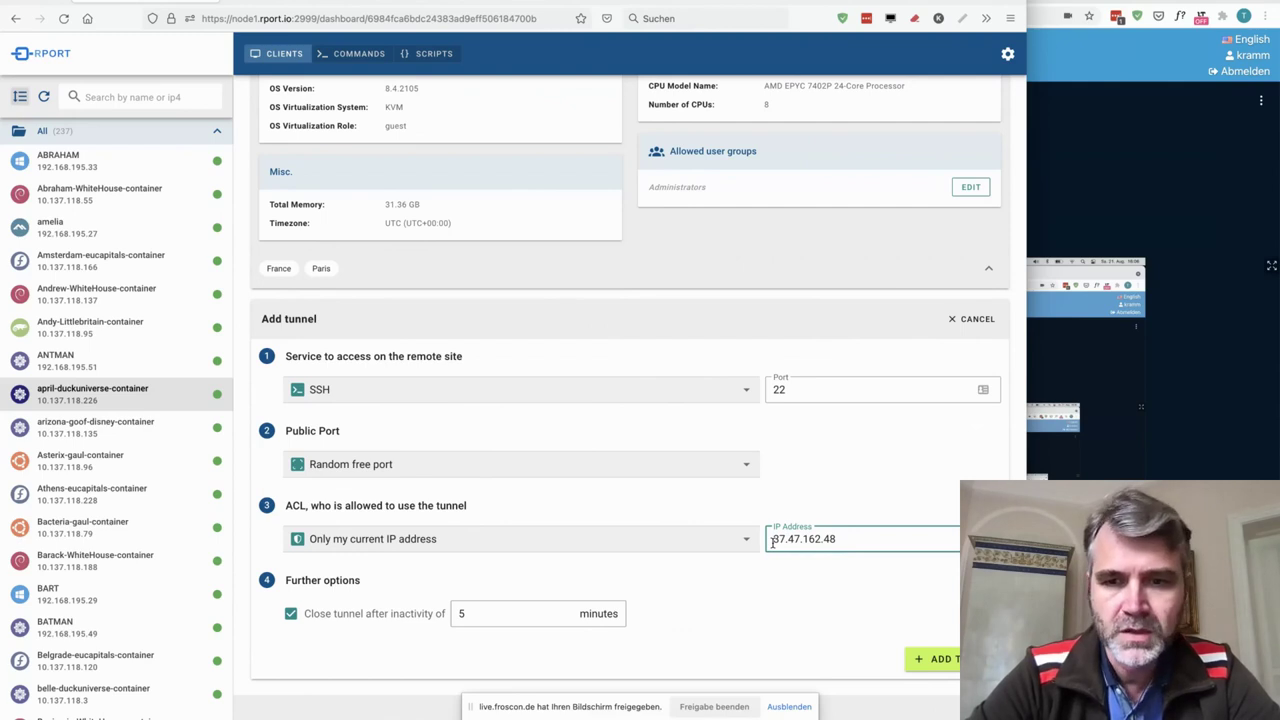
left_click(925, 660)
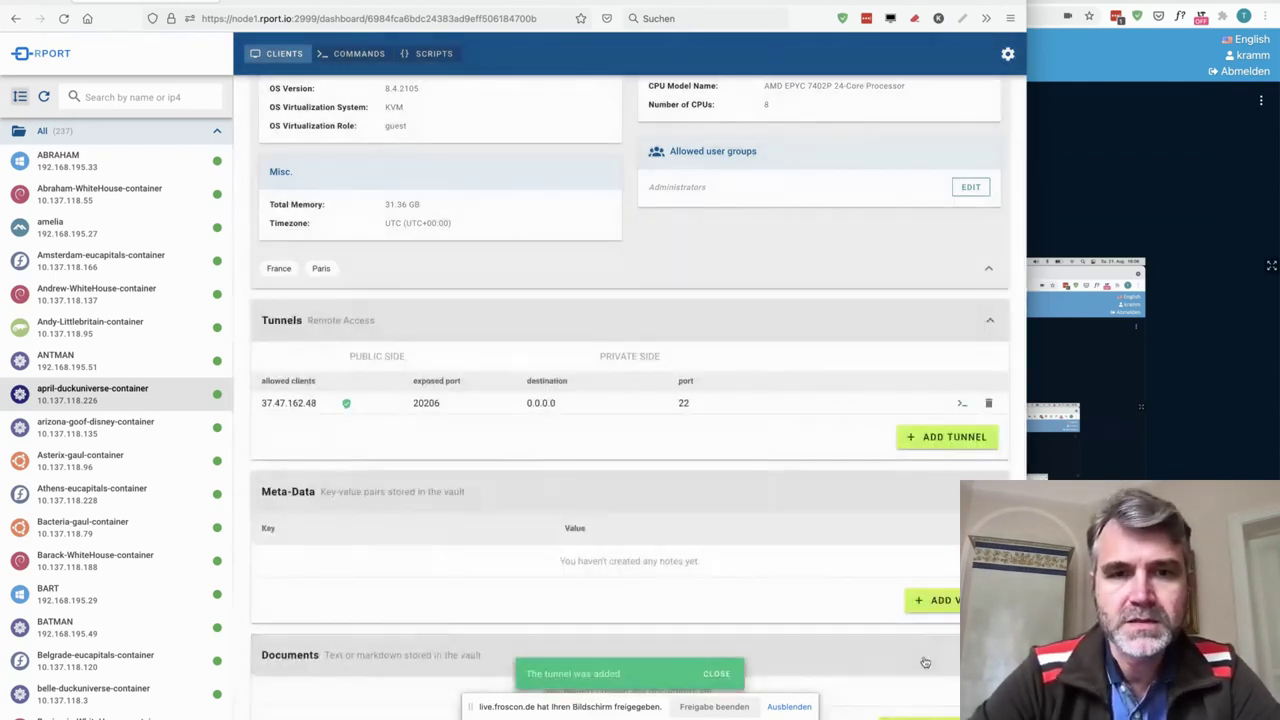
- Launch an SSH session through the new tunnel with the username root
left_click(962, 404)
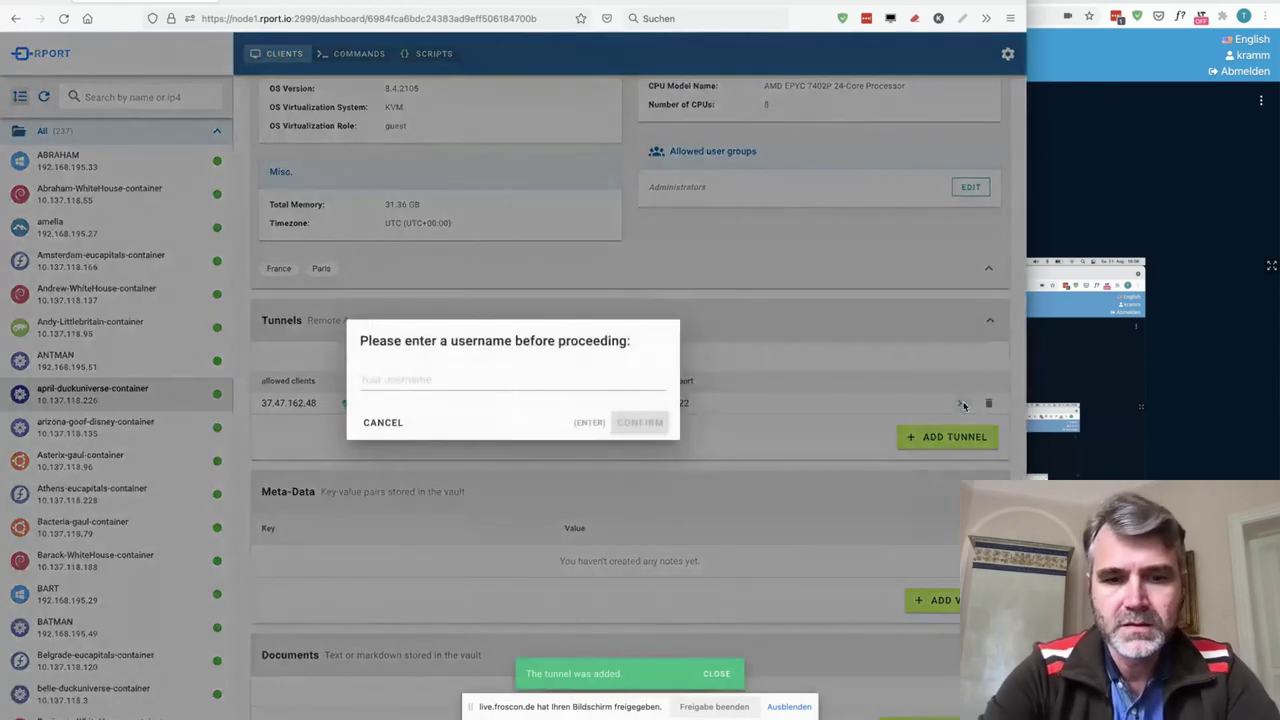
type("root")
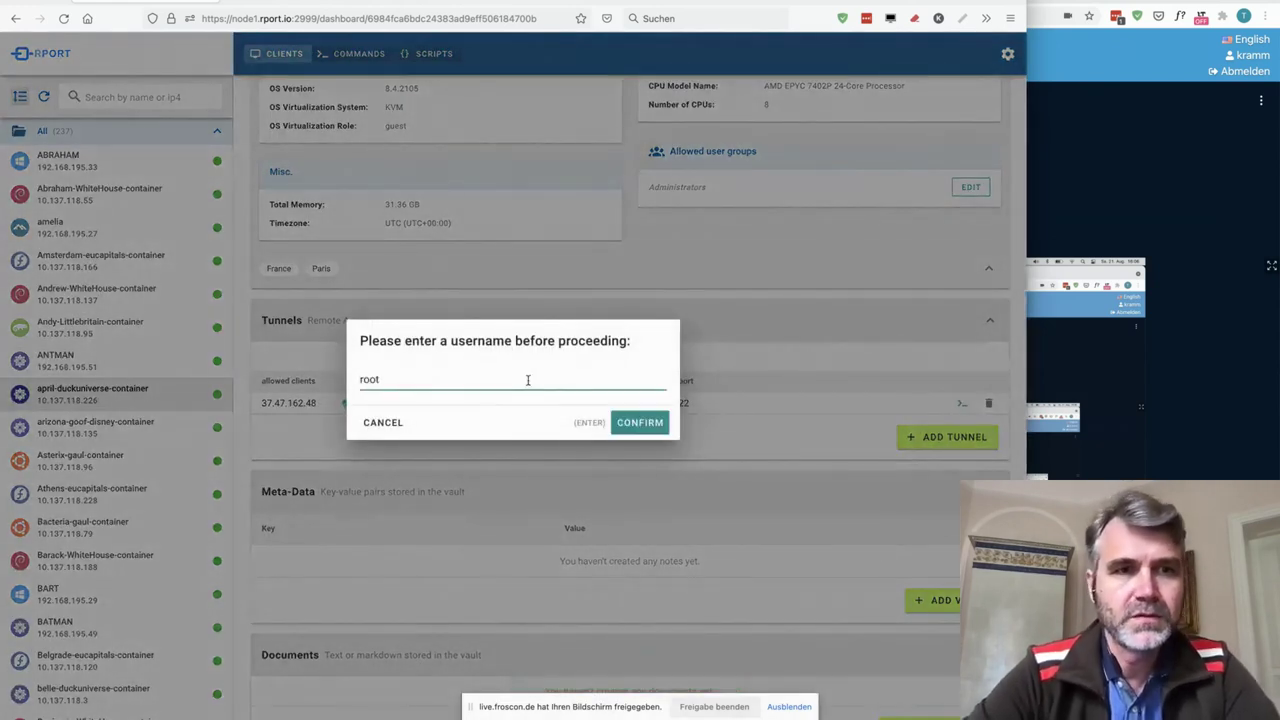
key("Return")
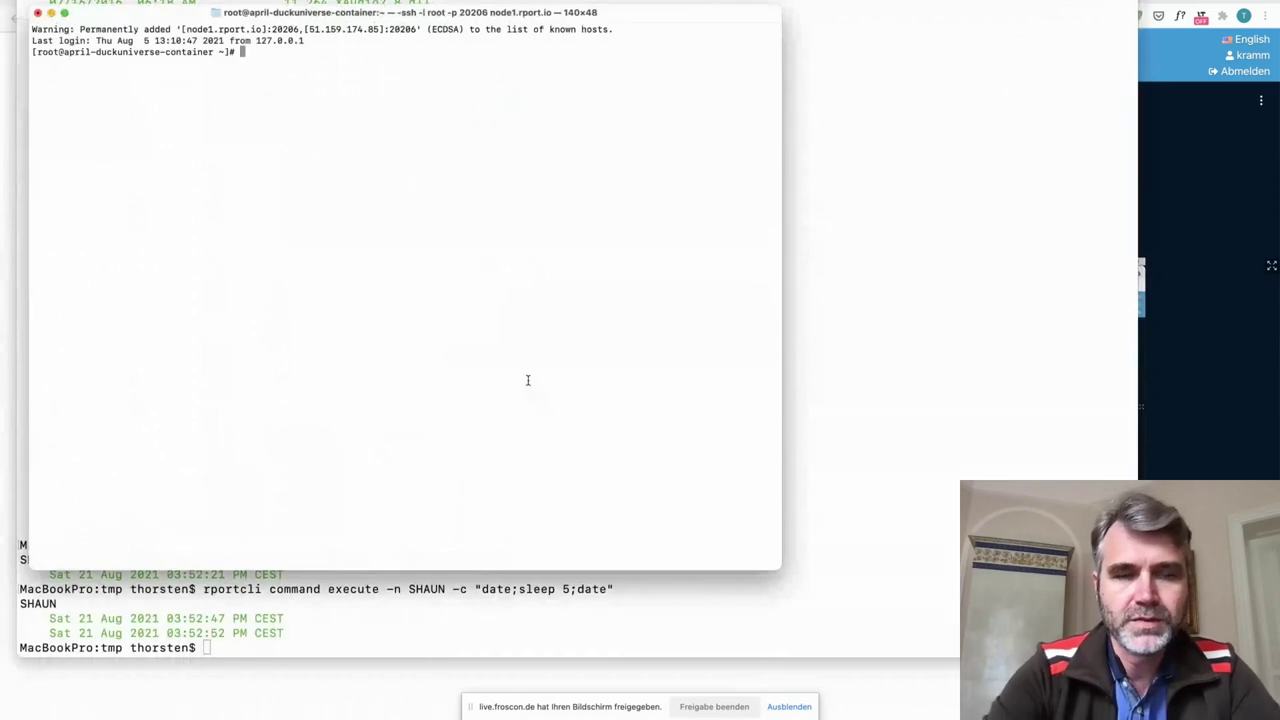
- Run ls and ip a in the container's remote shell to inspect its files and network interfaces
type("ls")
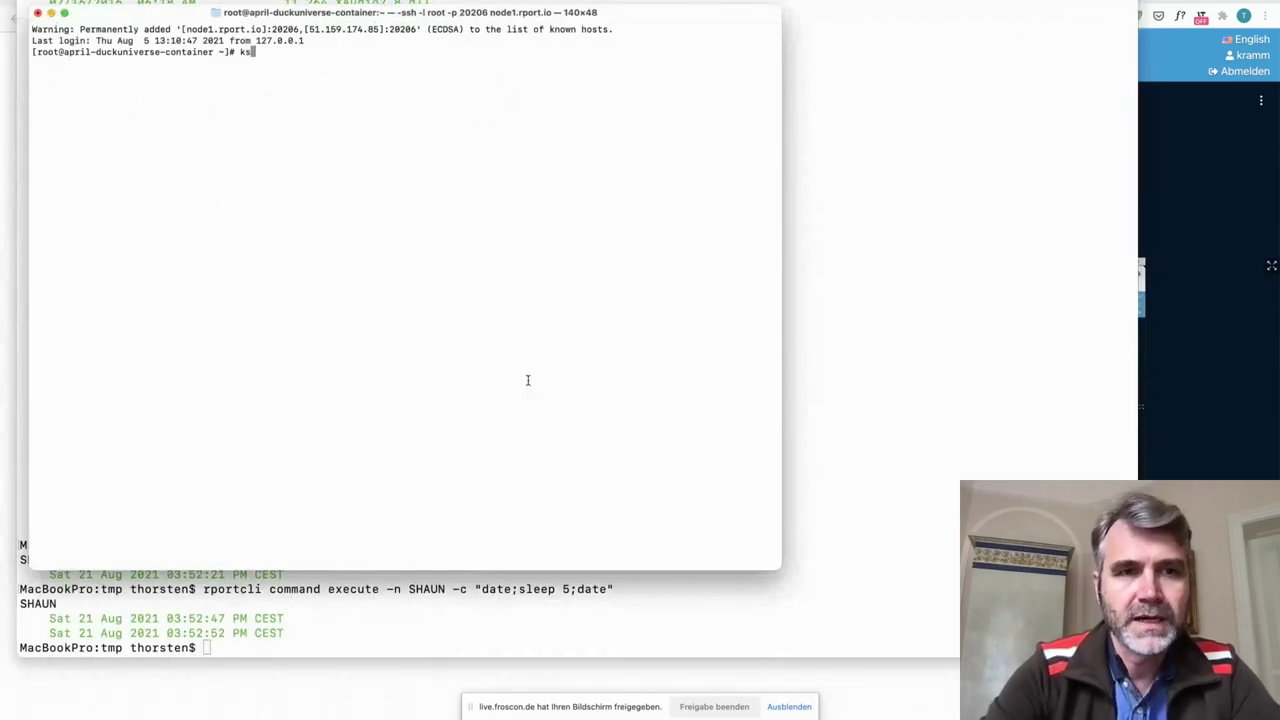
key("Return")
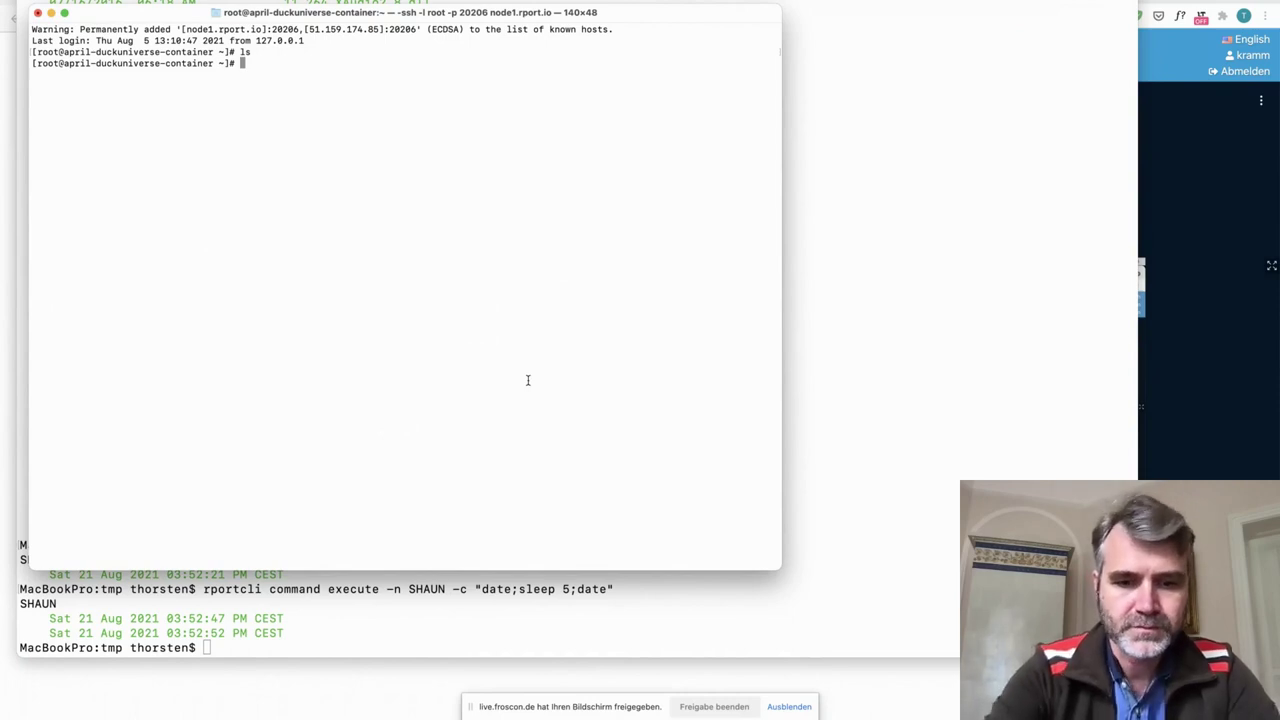
type("ip a")
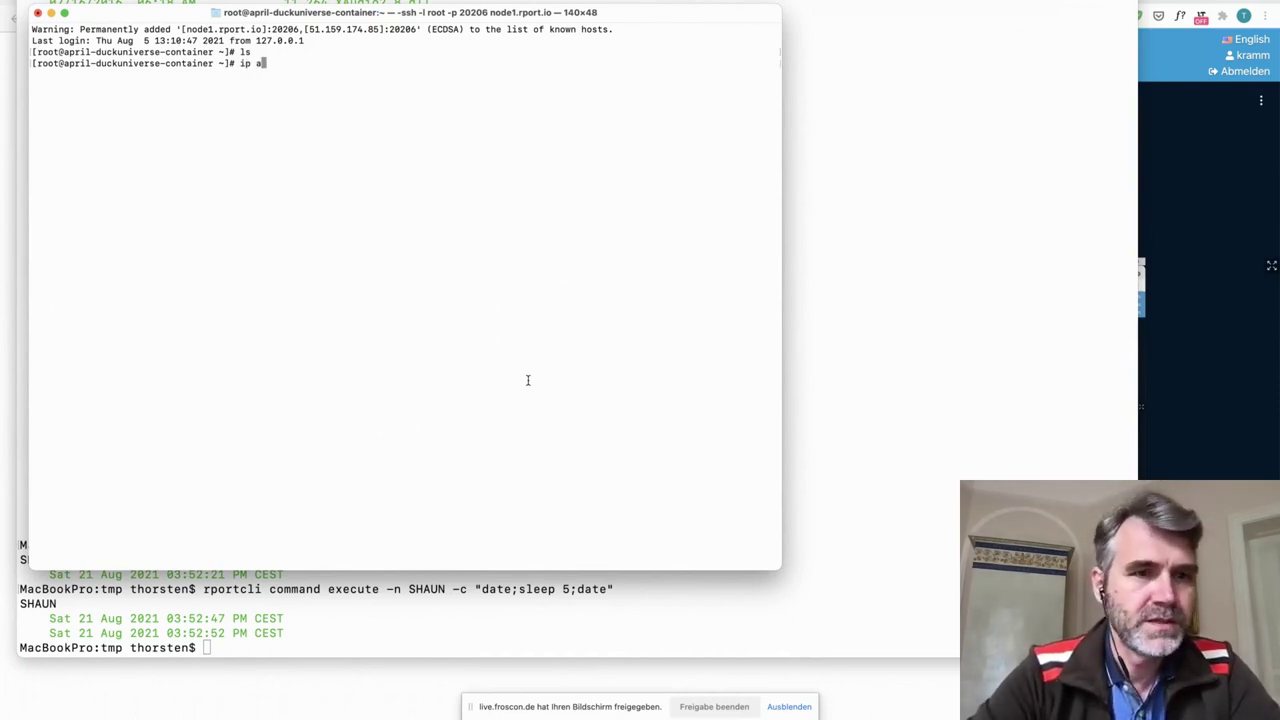
key("Return")
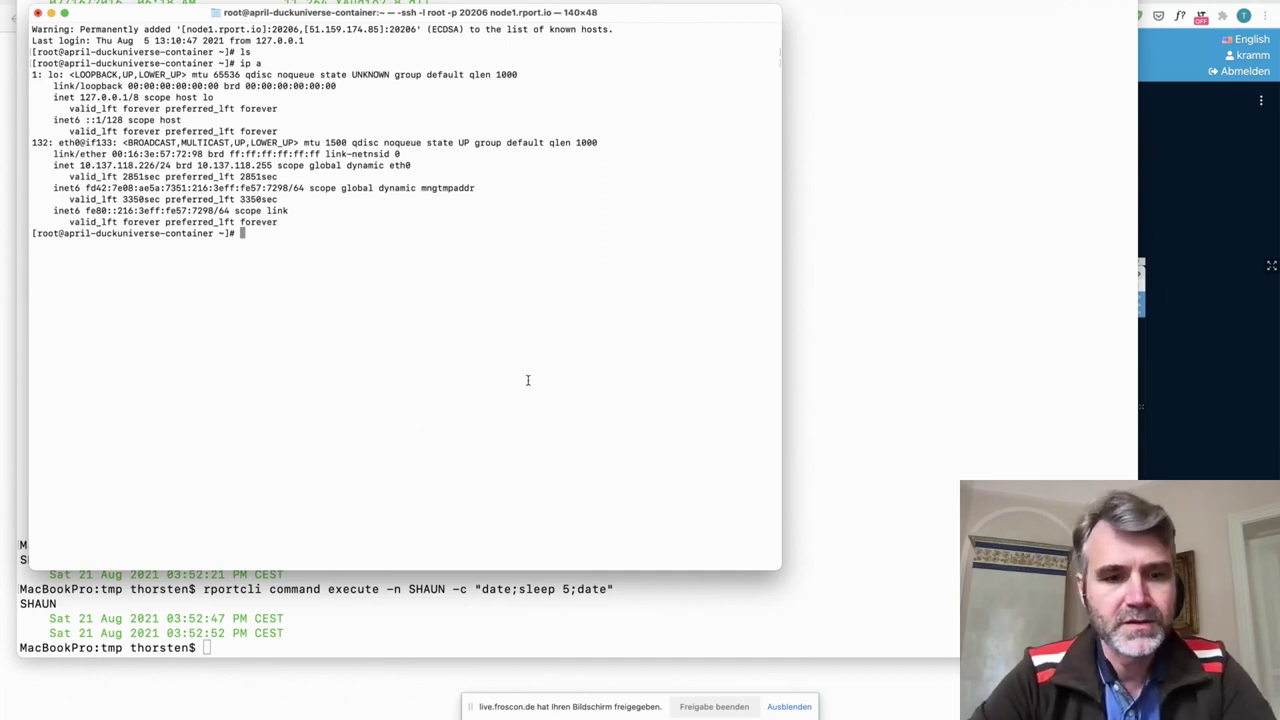
- Log out of the SSH session, close its terminal window and return to the RPort dashboard
key("ctrl+d")
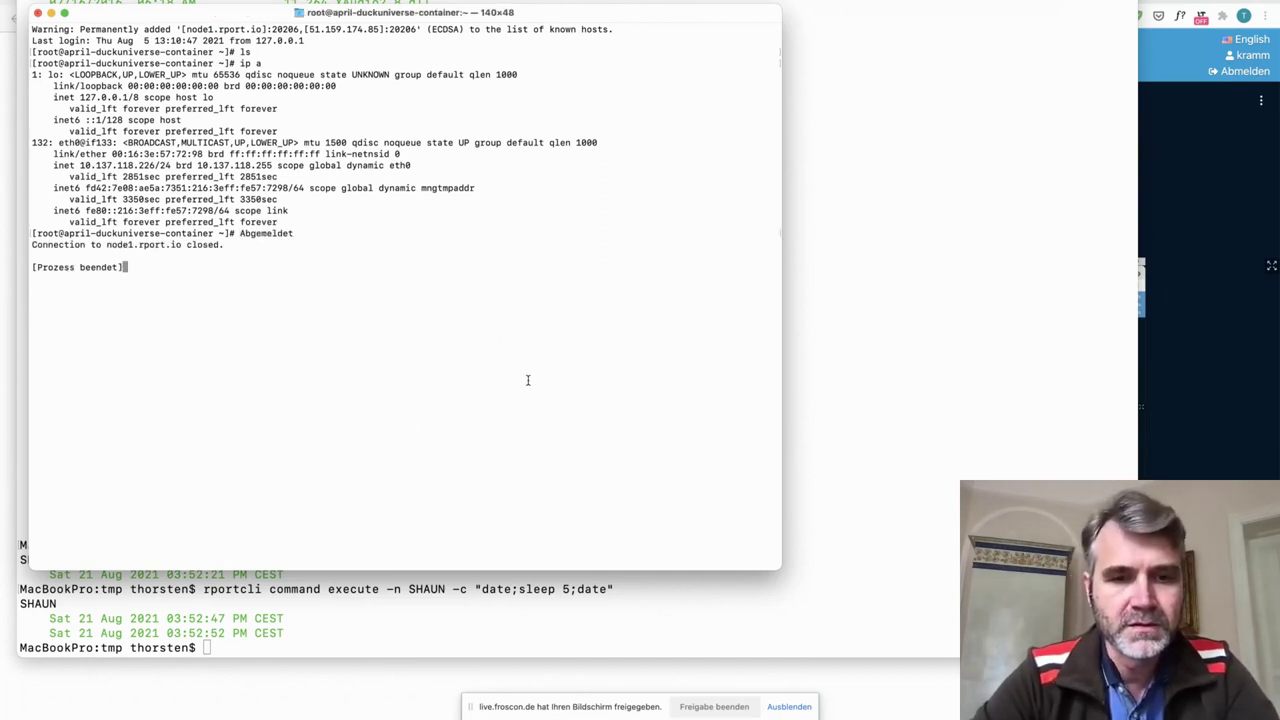
key("super+w")
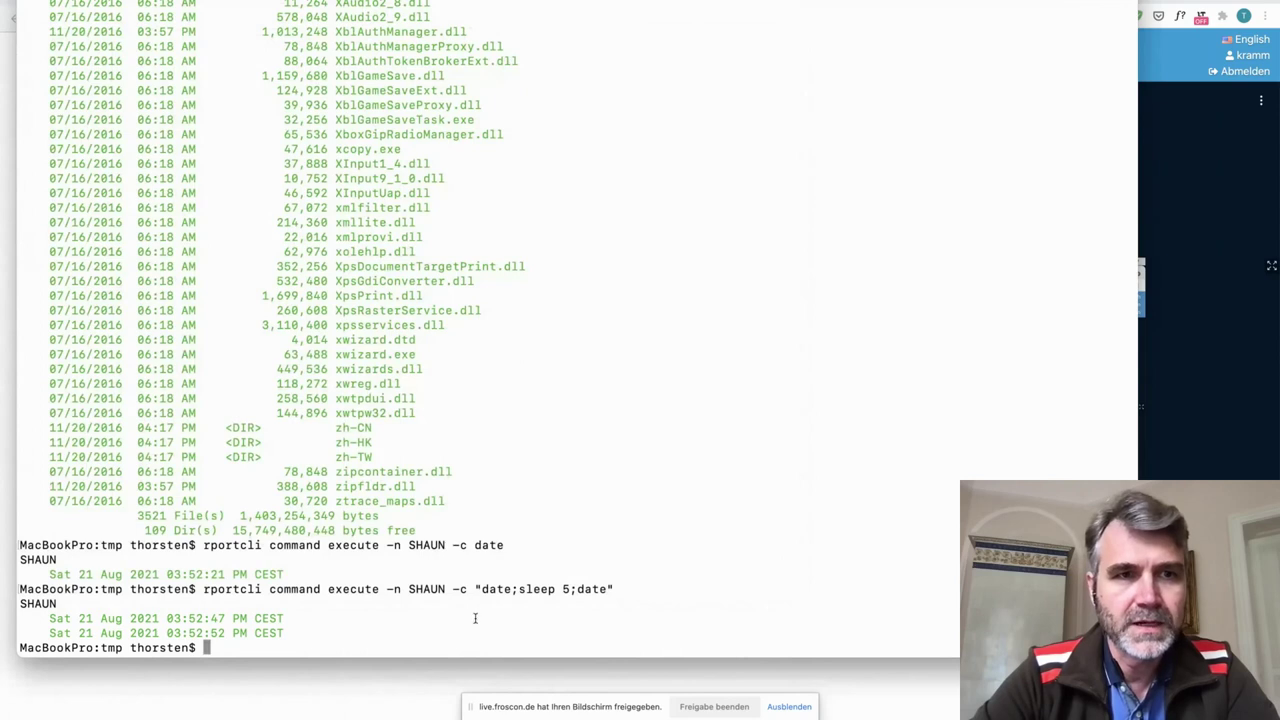
key("super+w")
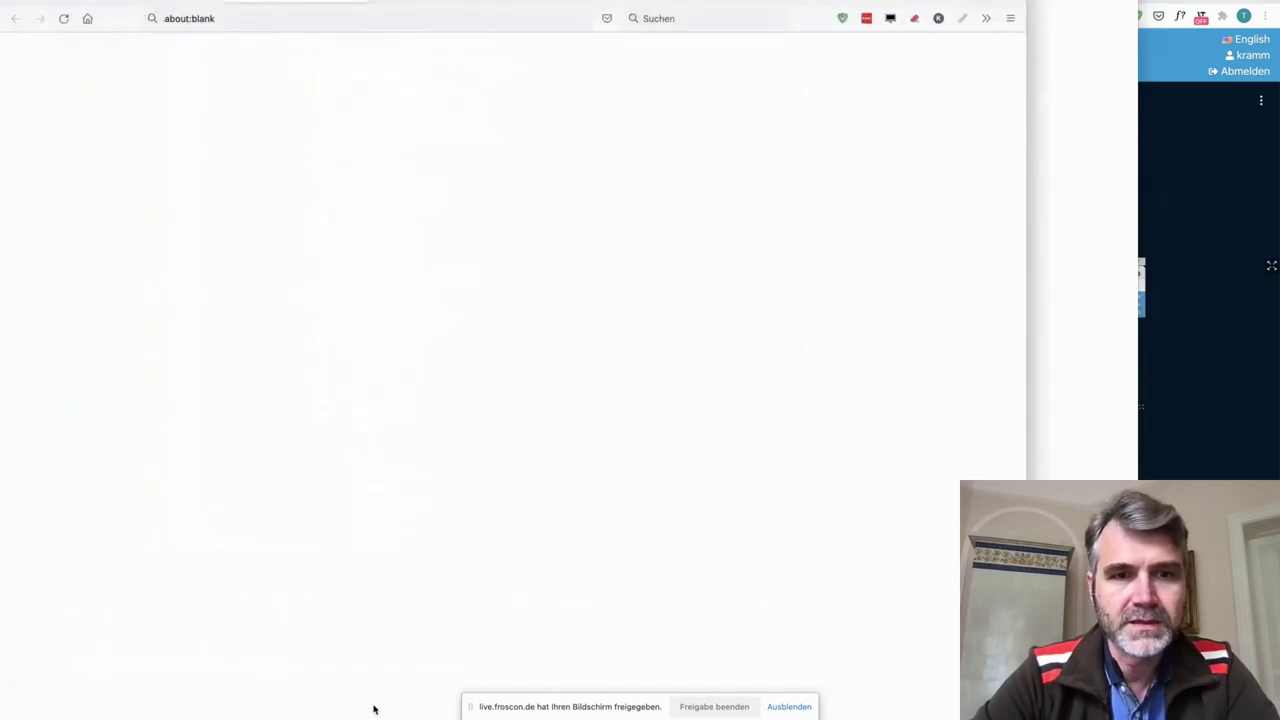
left_click(150, 4)
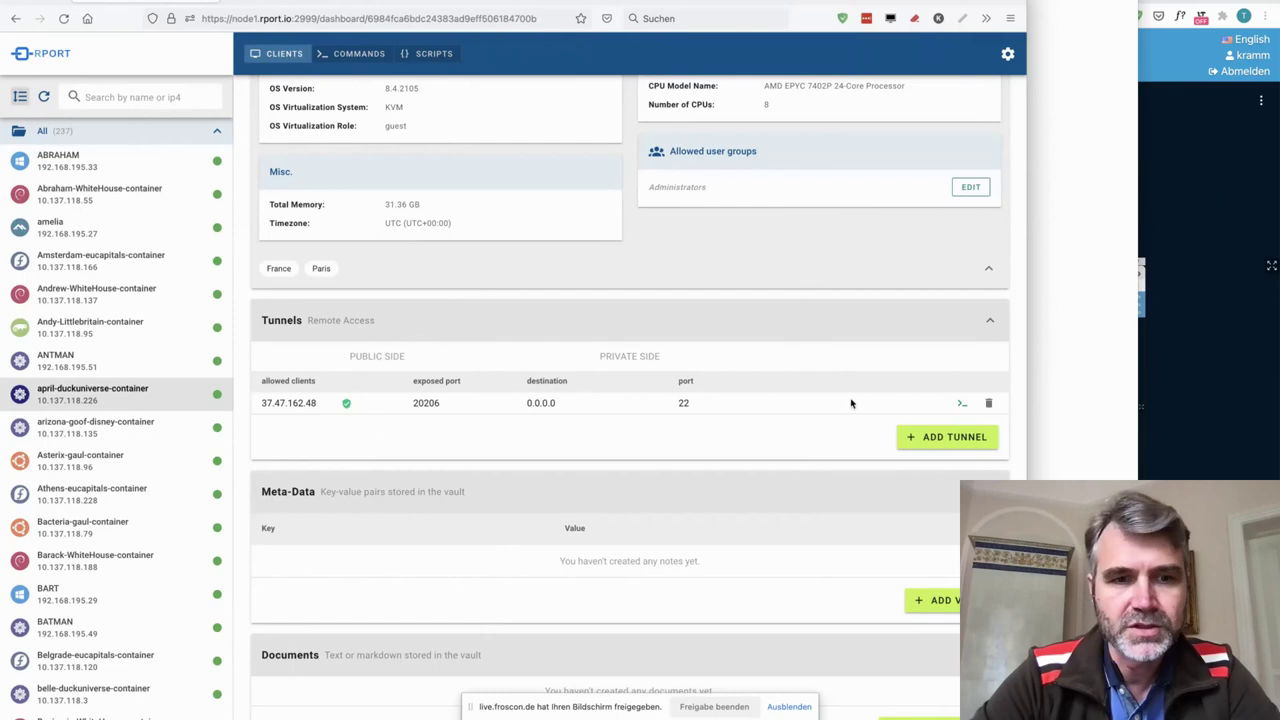
- In a new tunnel form for april-duckuniverse-container, try the access options Specific network range and No restrictions (anyone can access)
left_click(924, 444)
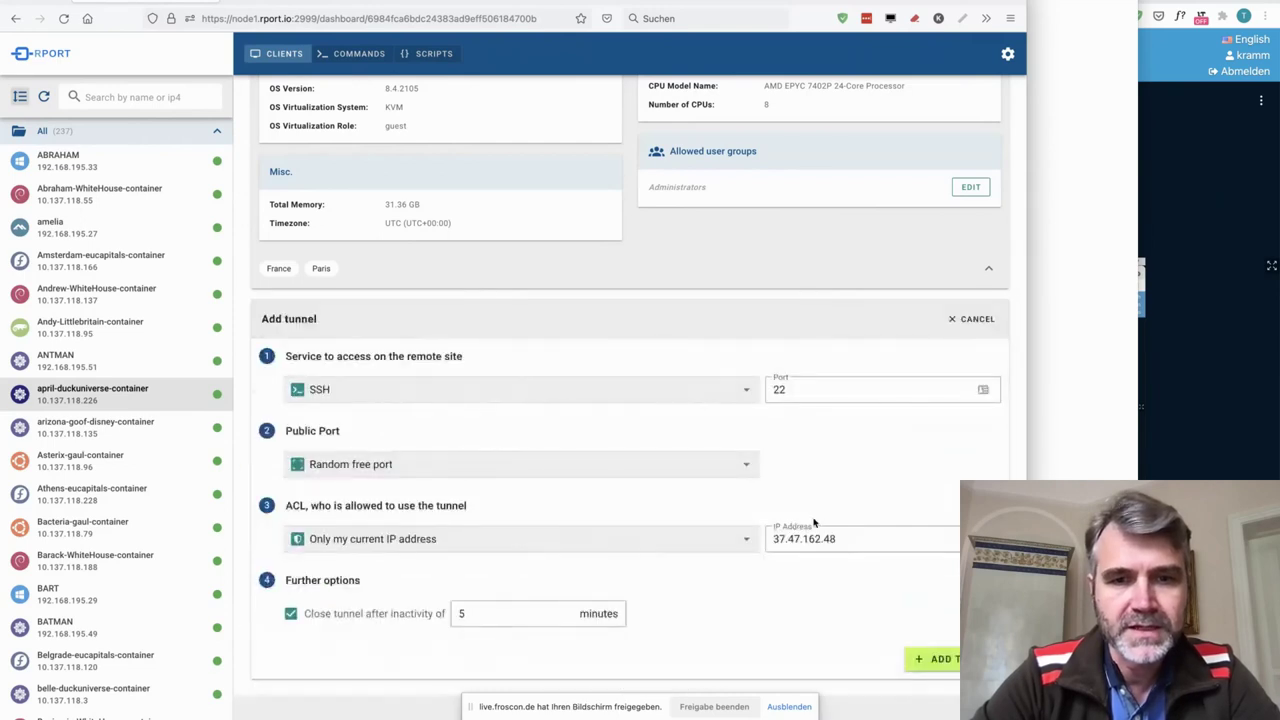
left_click(686, 547)
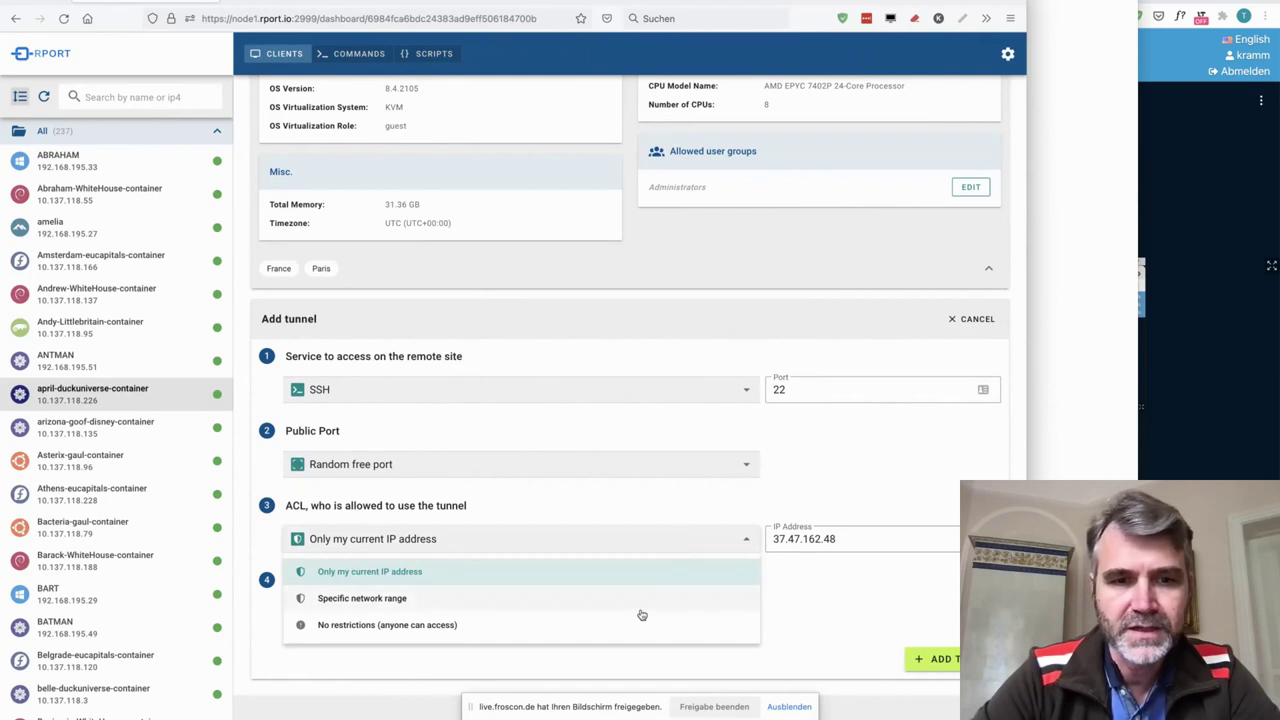
left_click(643, 600)
left_click(675, 553)
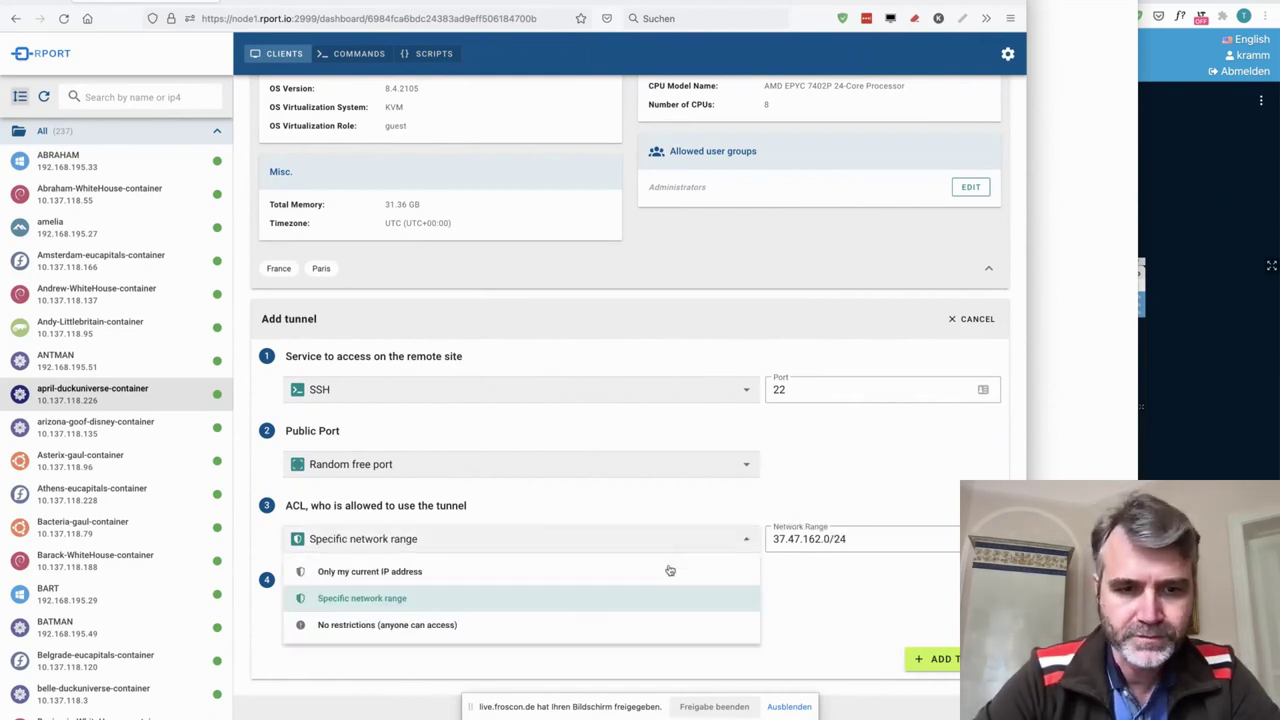
left_click(631, 632)
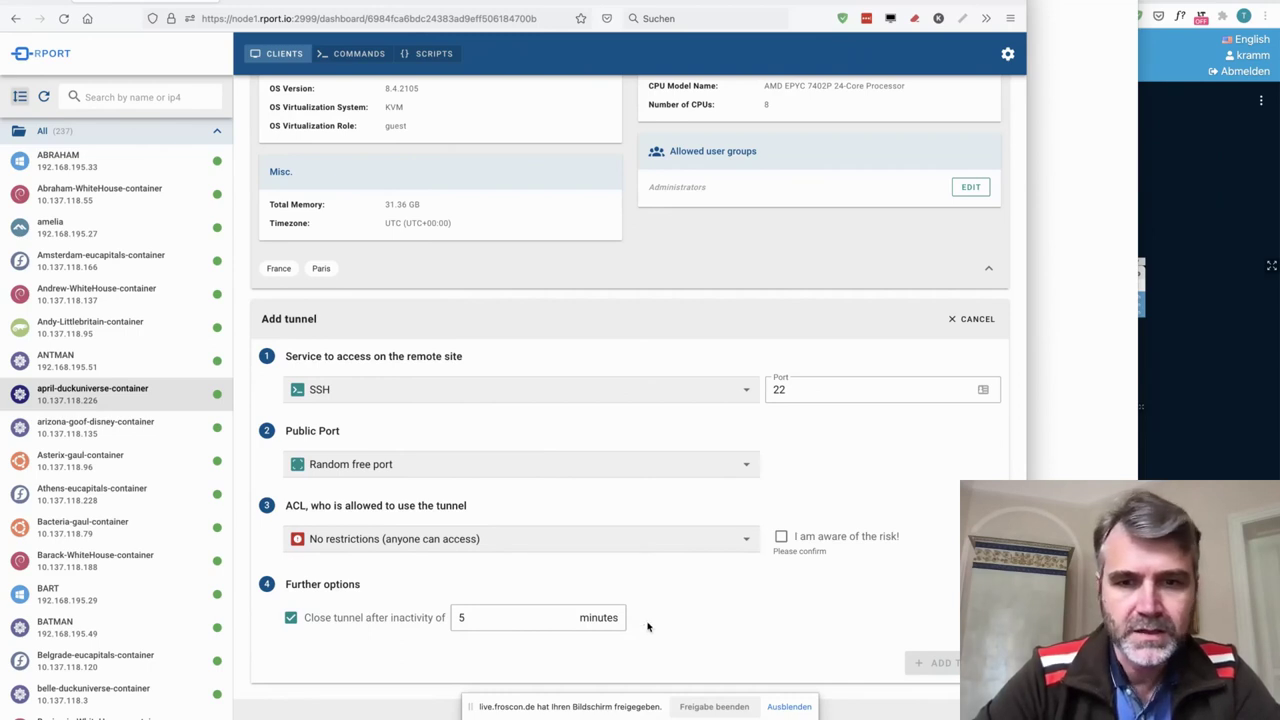
scroll(706, 600, "down", 1)
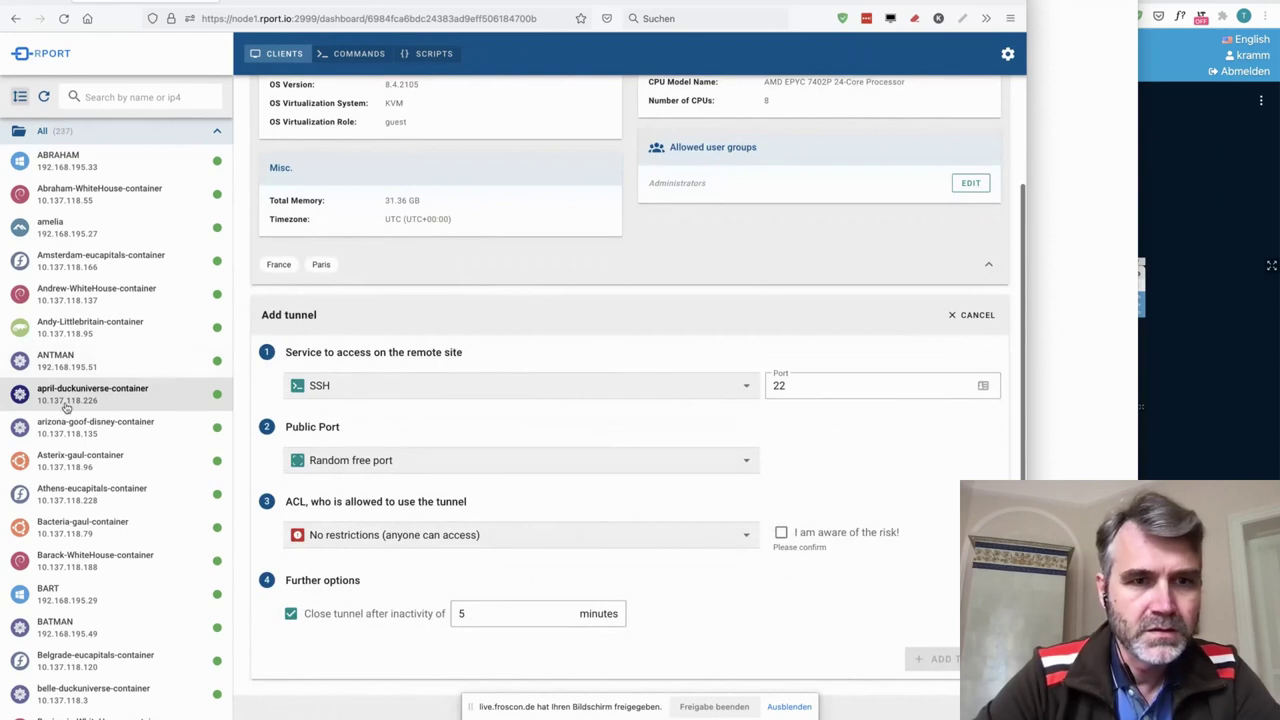
- Add a Remote Desktop (RDP) tunnel to client ABRAHAM on port 3389 with a random free port, restricted to the current IP address
left_click(100, 172)
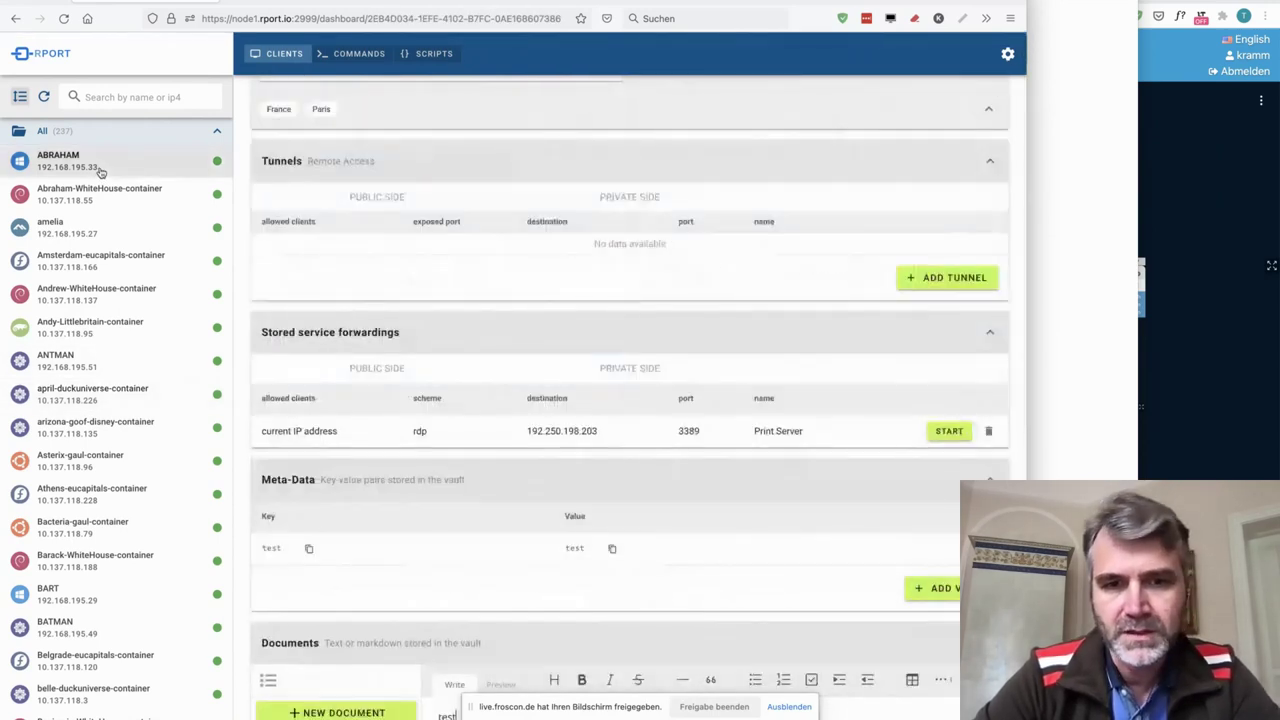
left_click(548, 398)
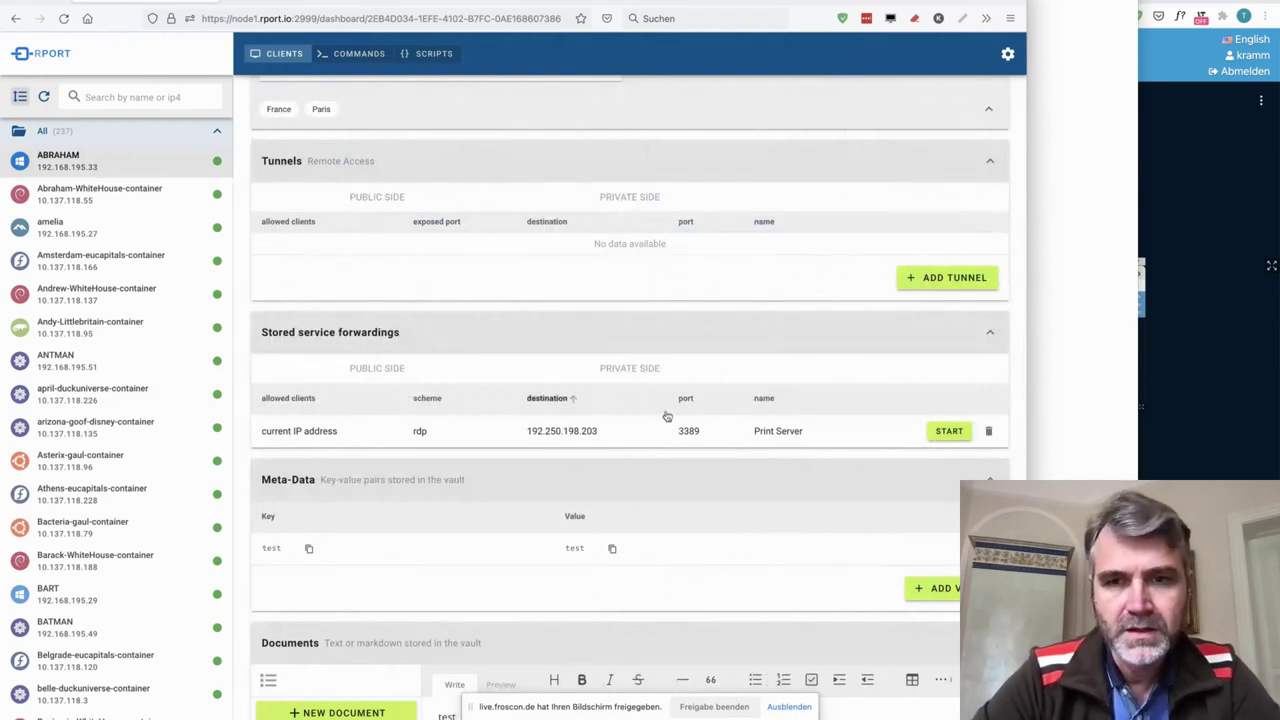
left_click(922, 285)
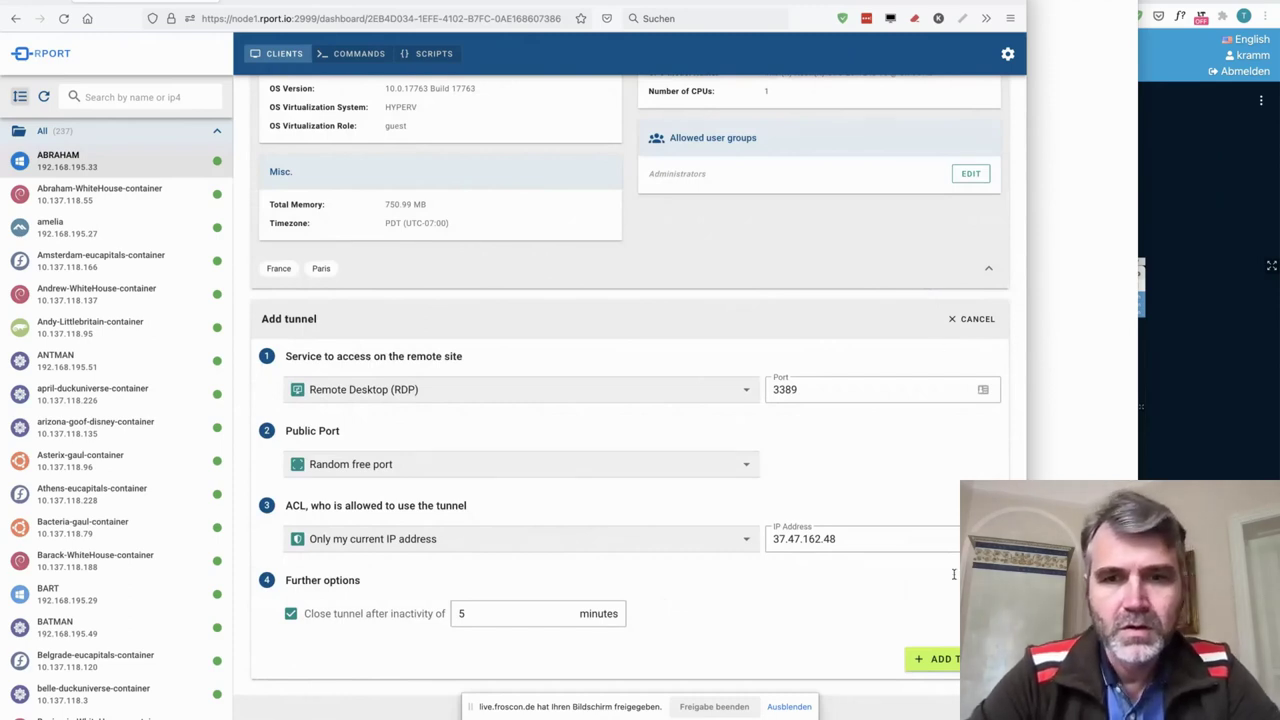
left_click(931, 662)
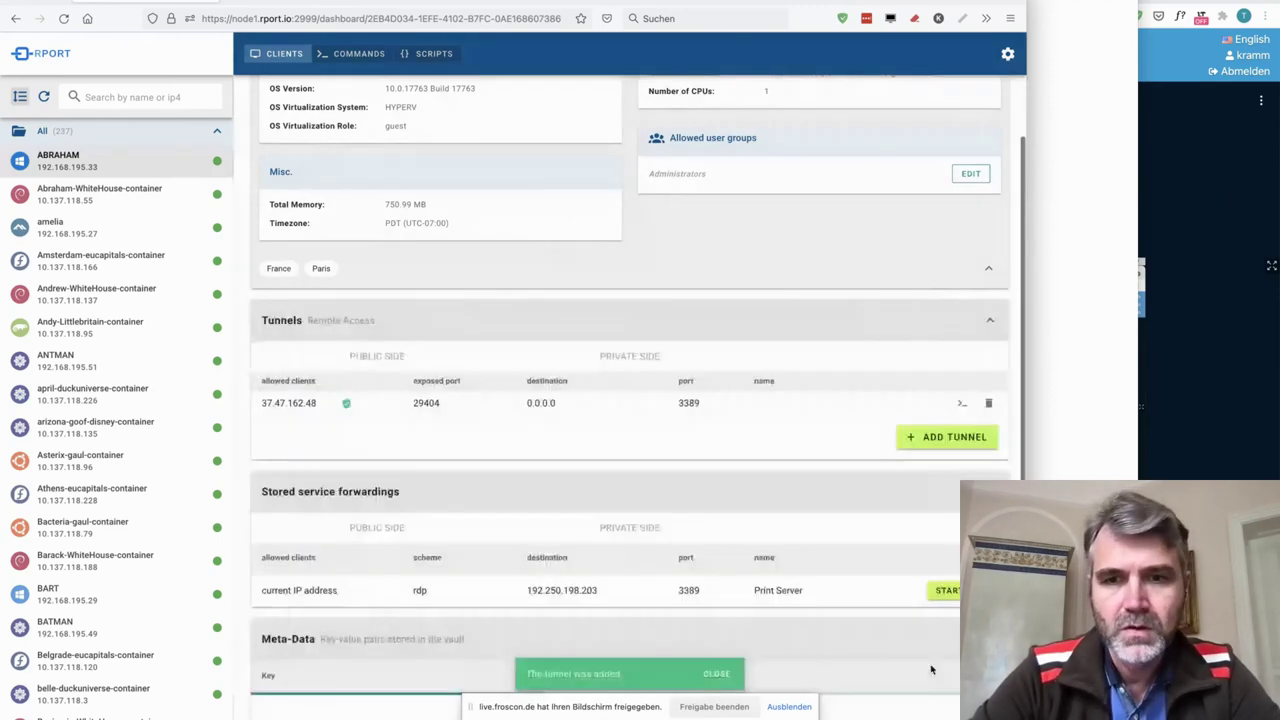
- Launch the RDP tunnel with the username Administrator and save the connection file ABRAHAM.rdp in the tmp folder
left_click(963, 404)
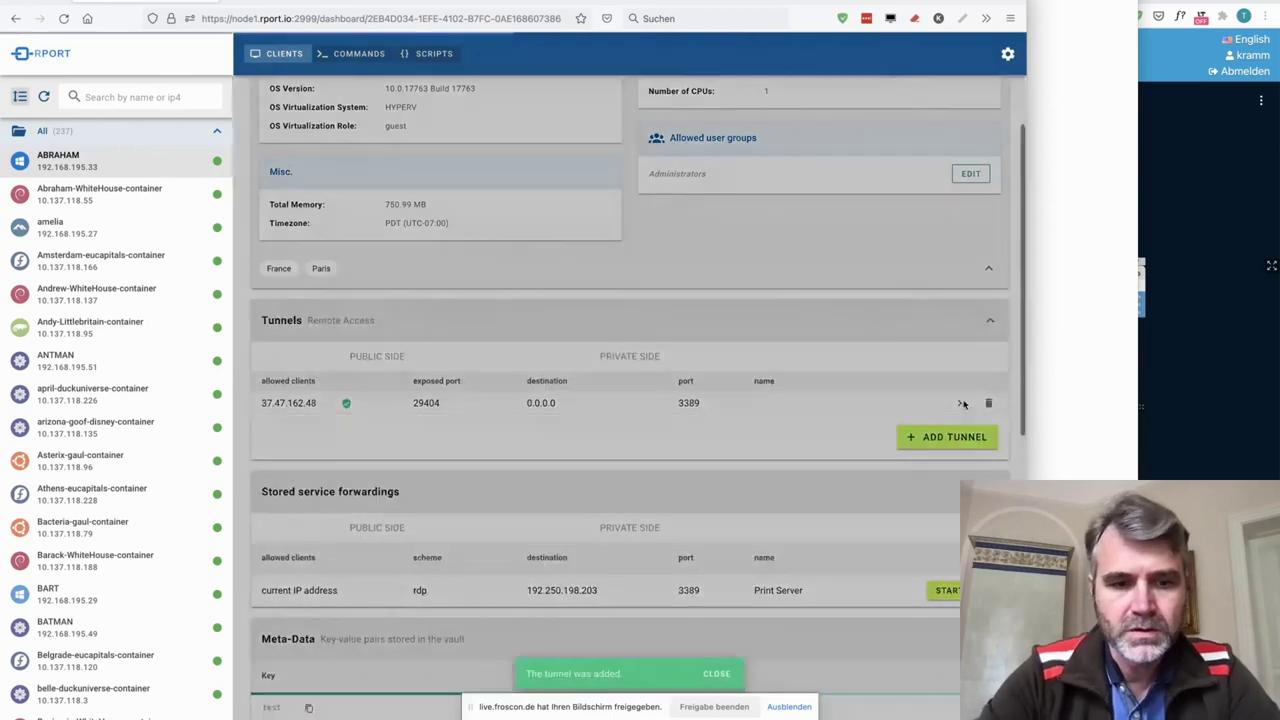
type("Admi")
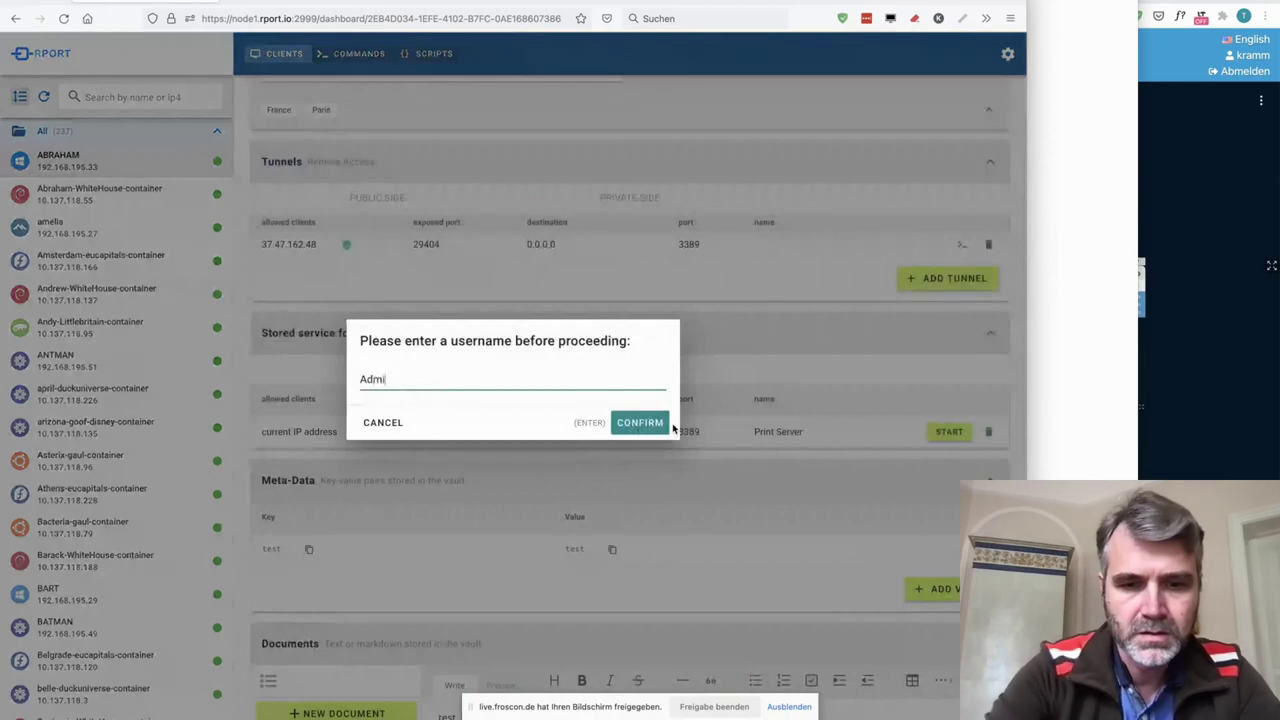
type("nistrator")
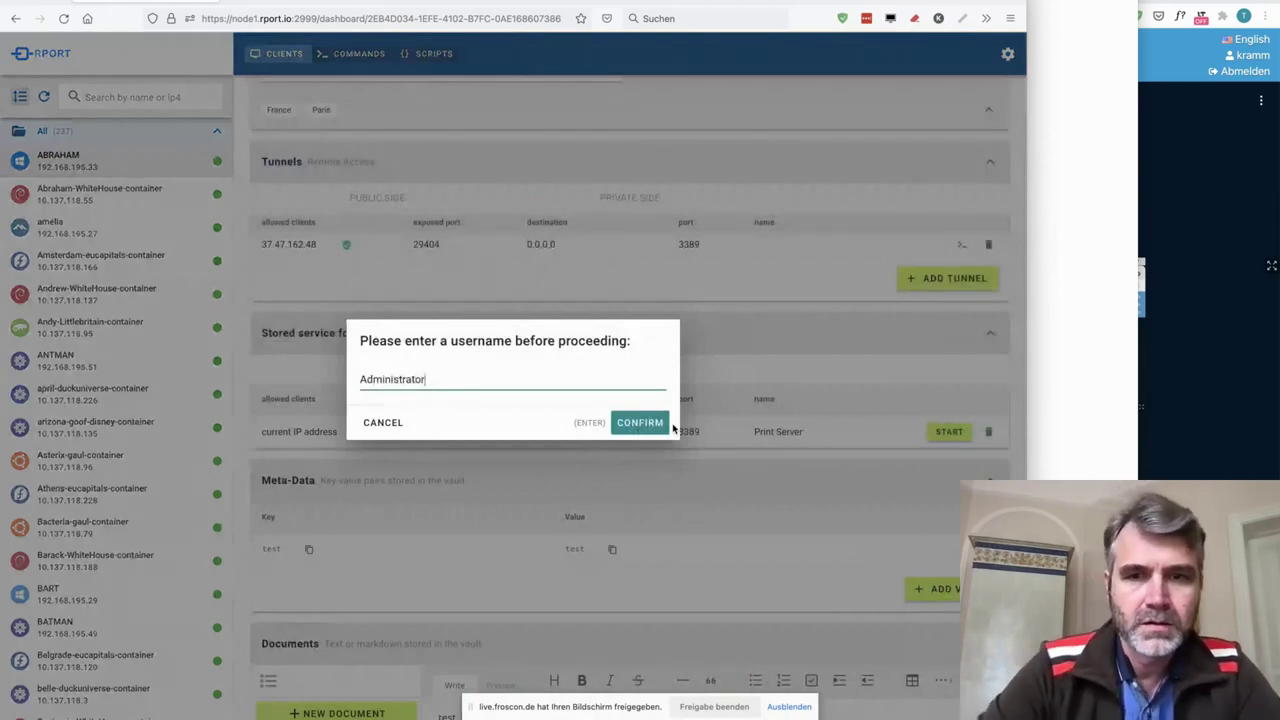
key("Return")
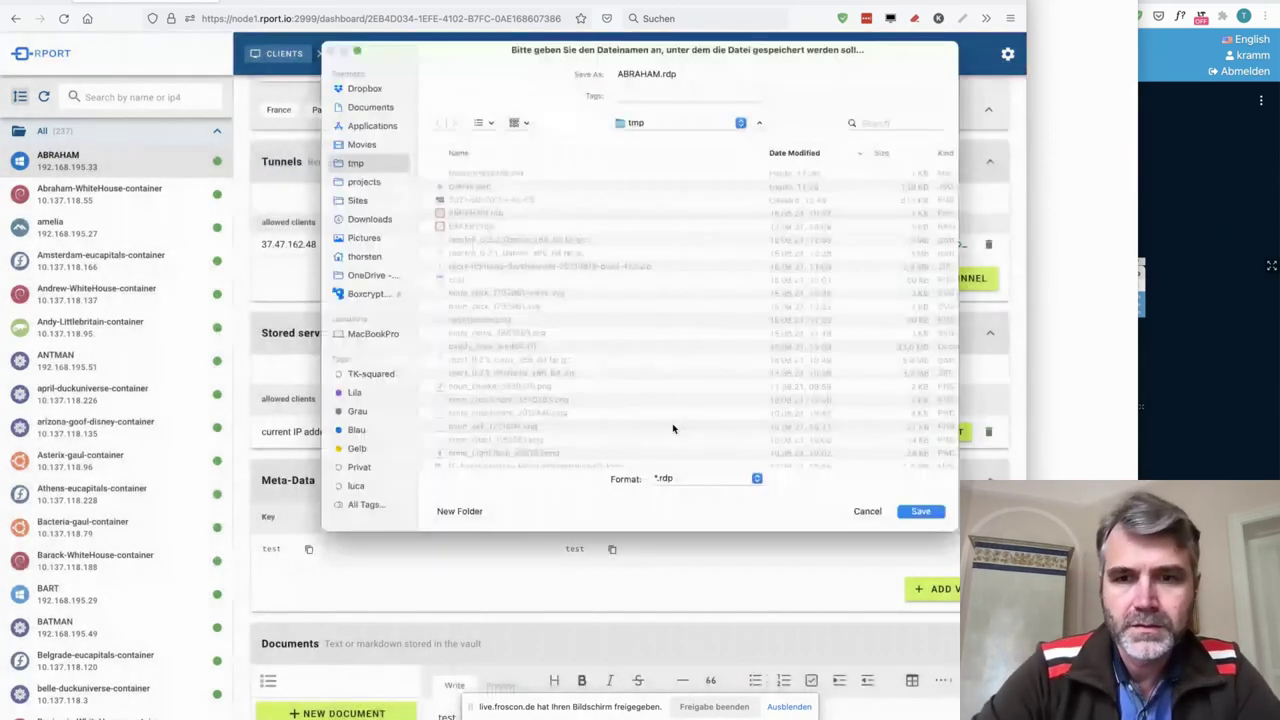
left_click(920, 512)
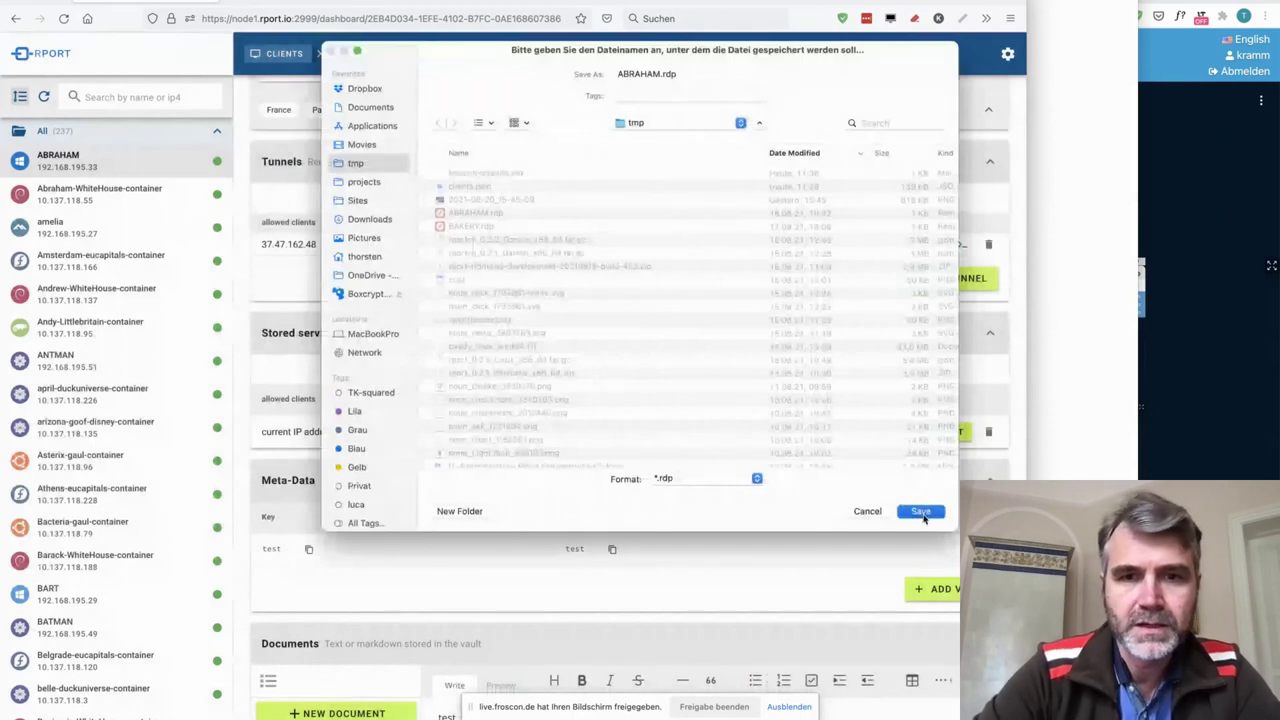
left_click(684, 356)
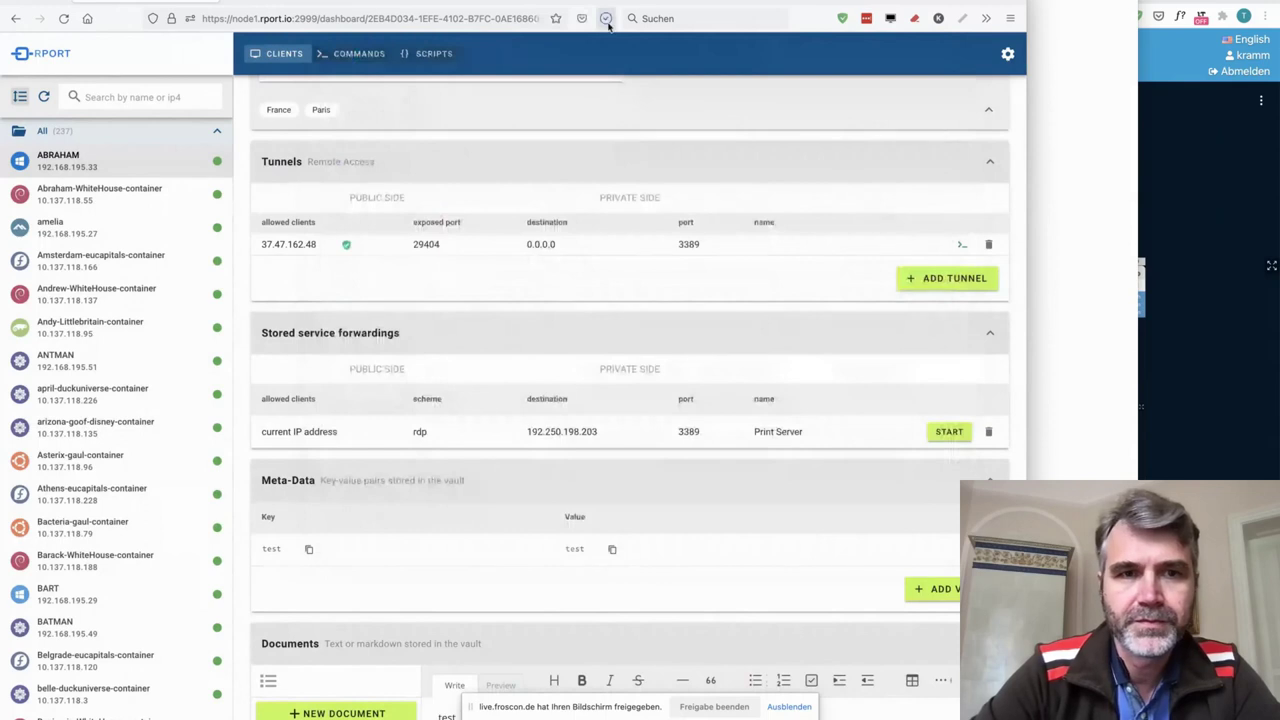
- Open the downloaded RDP file in Microsoft Remote Desktop, enter the account password and accept the unverified certificate to connect
left_click(605, 20)
left_click(540, 53)
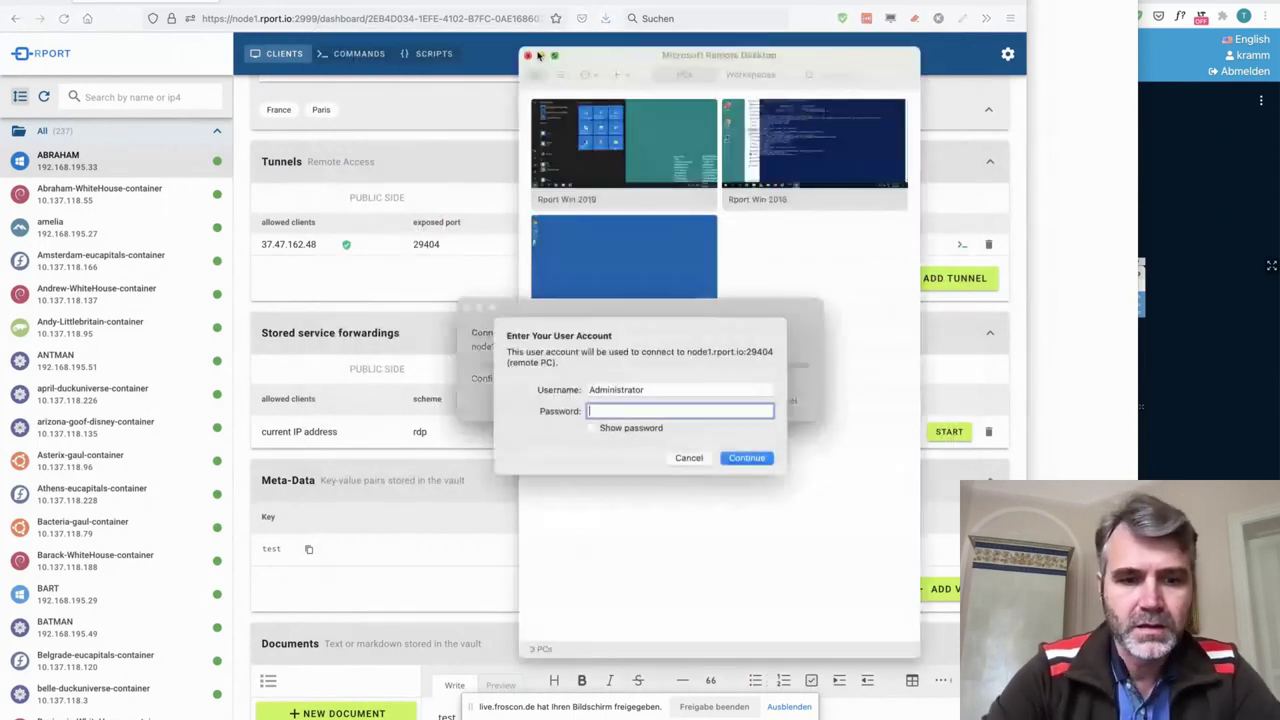
type("•••••••")
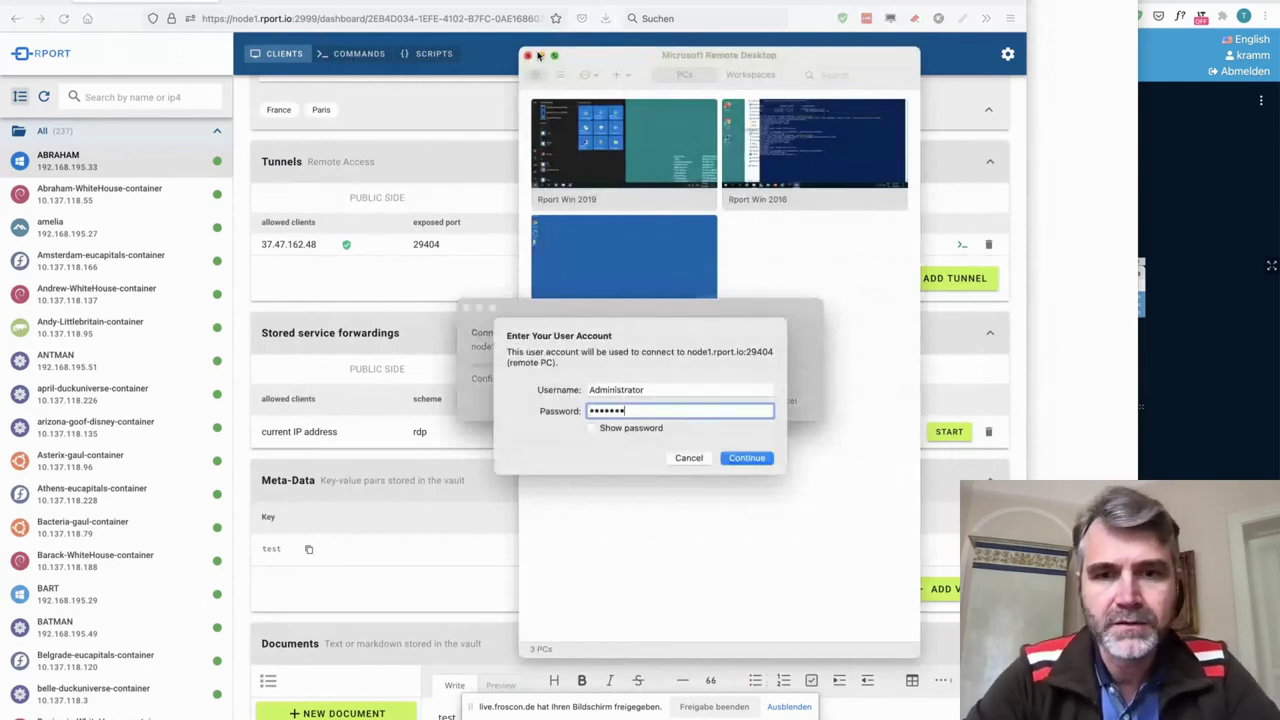
key("Return")
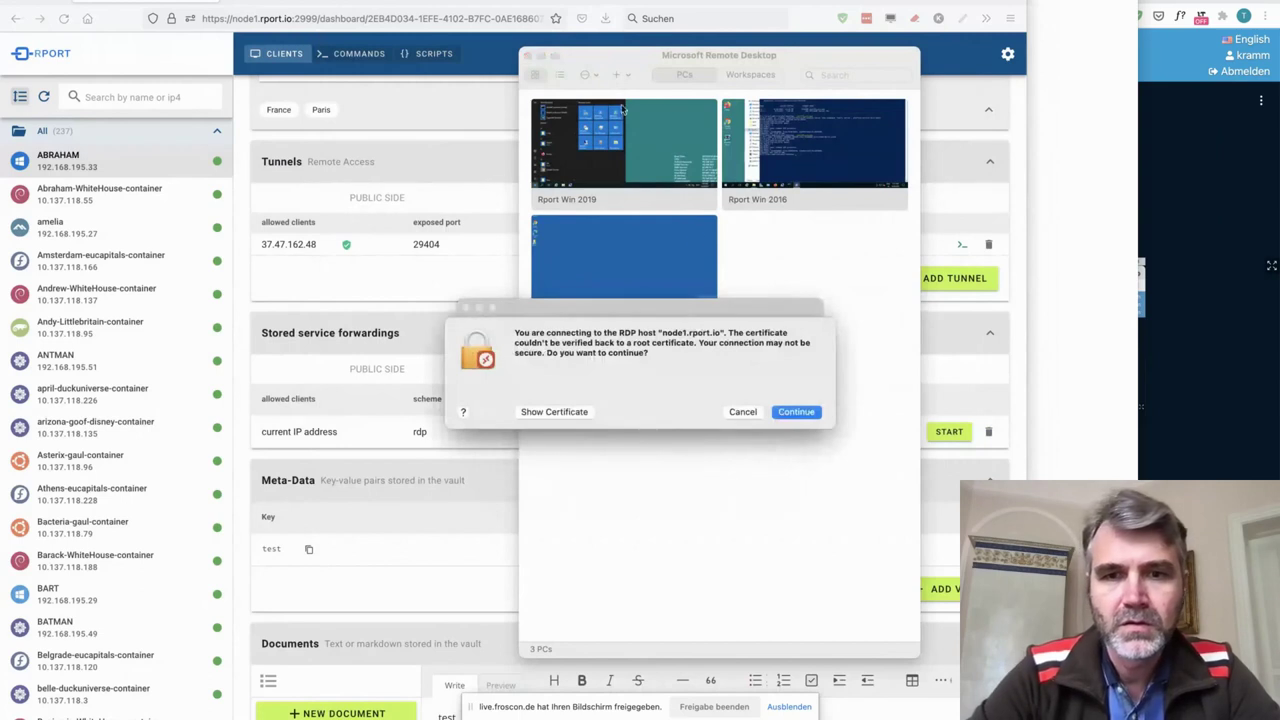
left_click(796, 416)
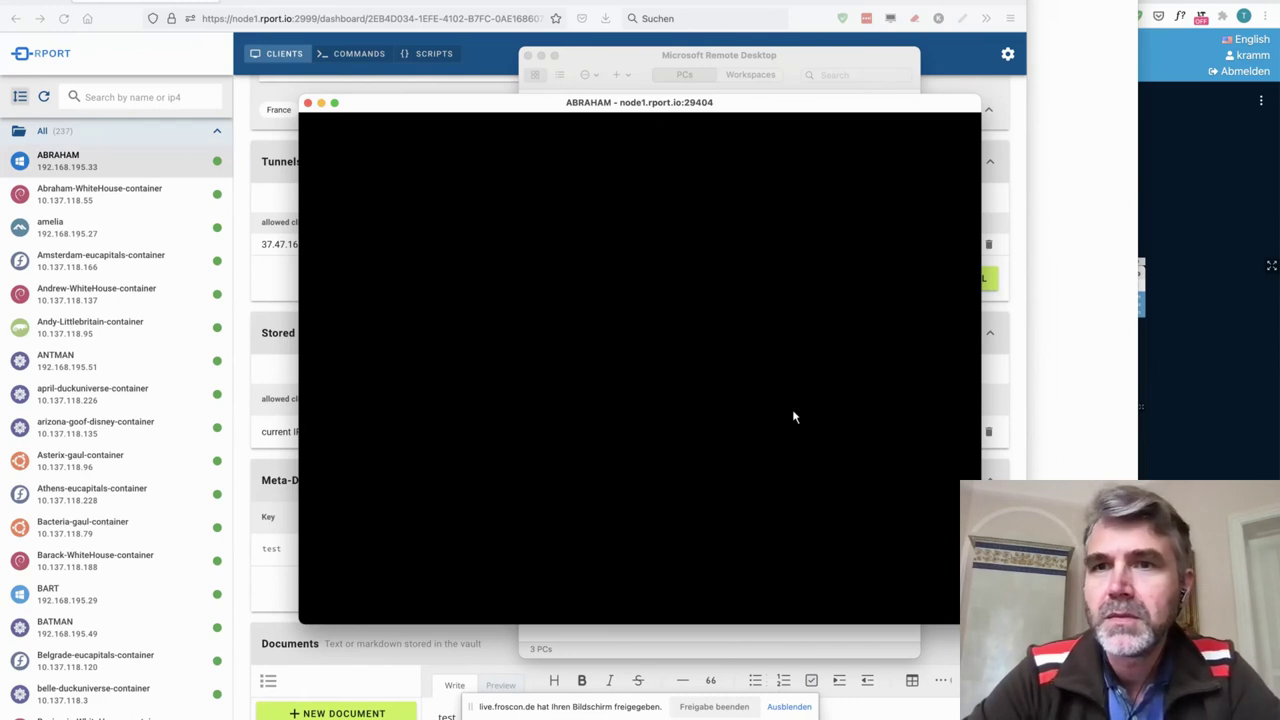
- Close the ABRAHAM remote desktop session window and switch back to the RPort dashboard
key("super+Tab")
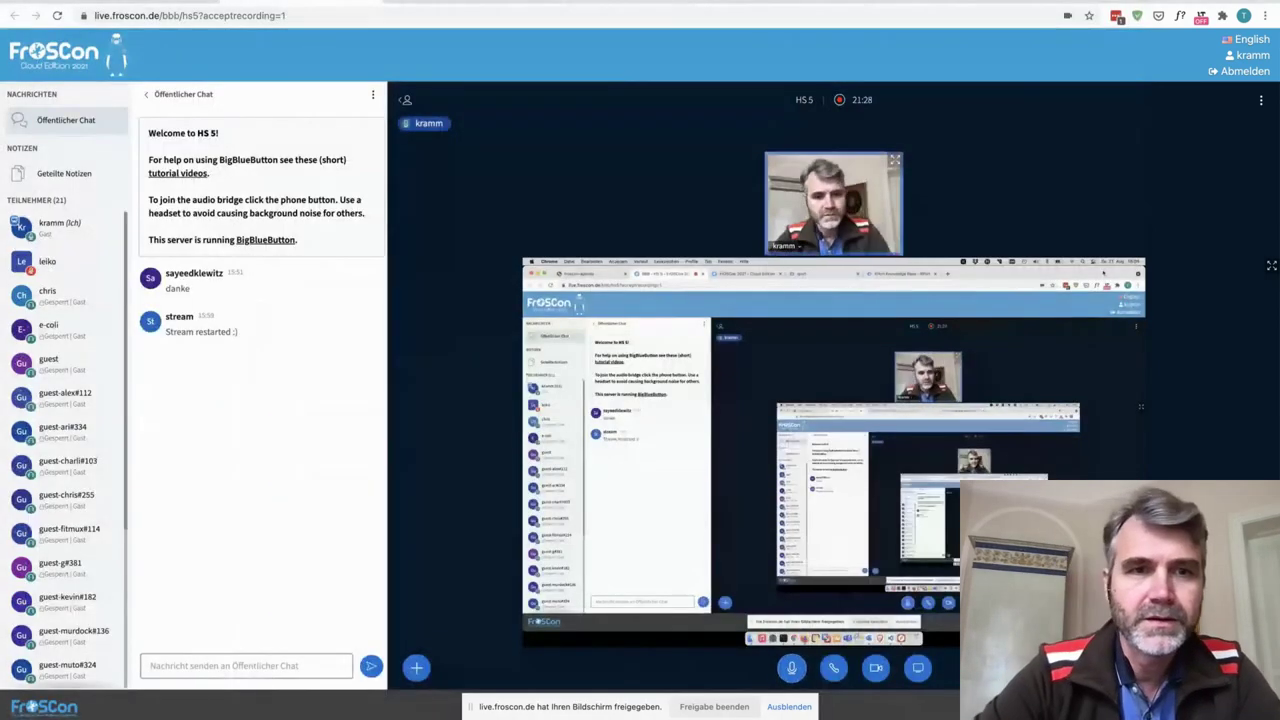
key("super+Tab")
left_click(307, 102)
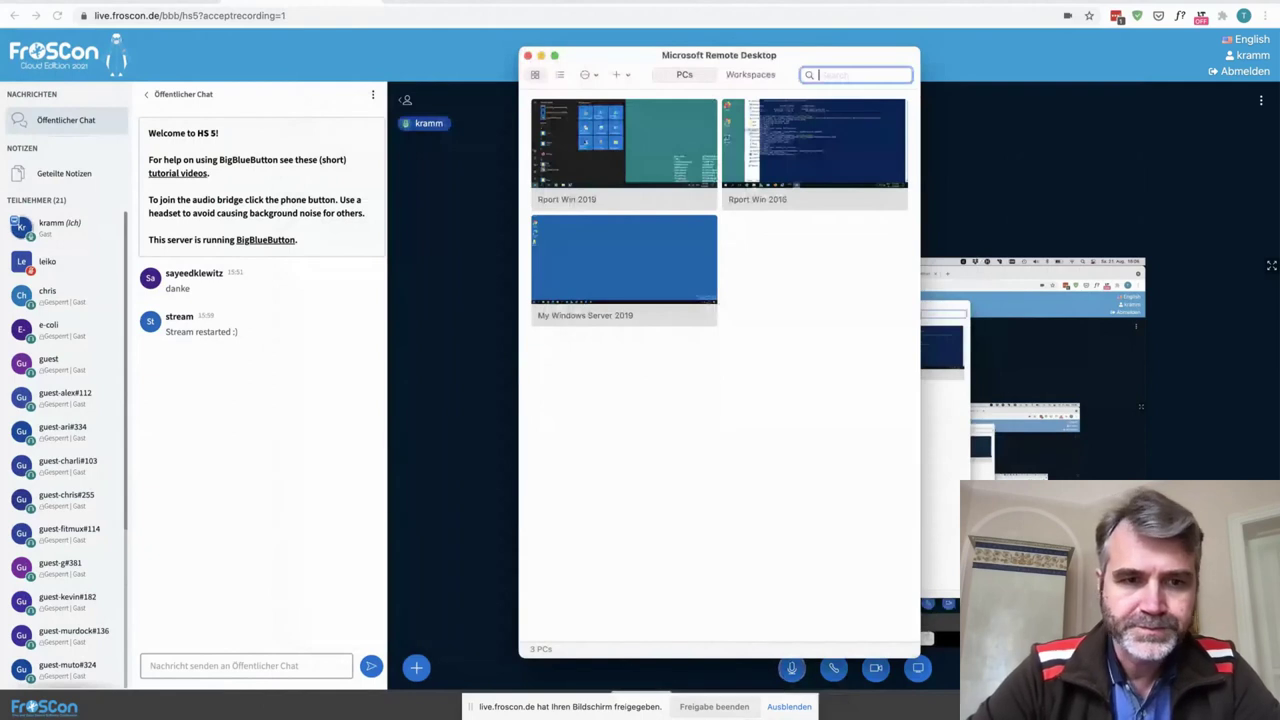
key("super+Tab")
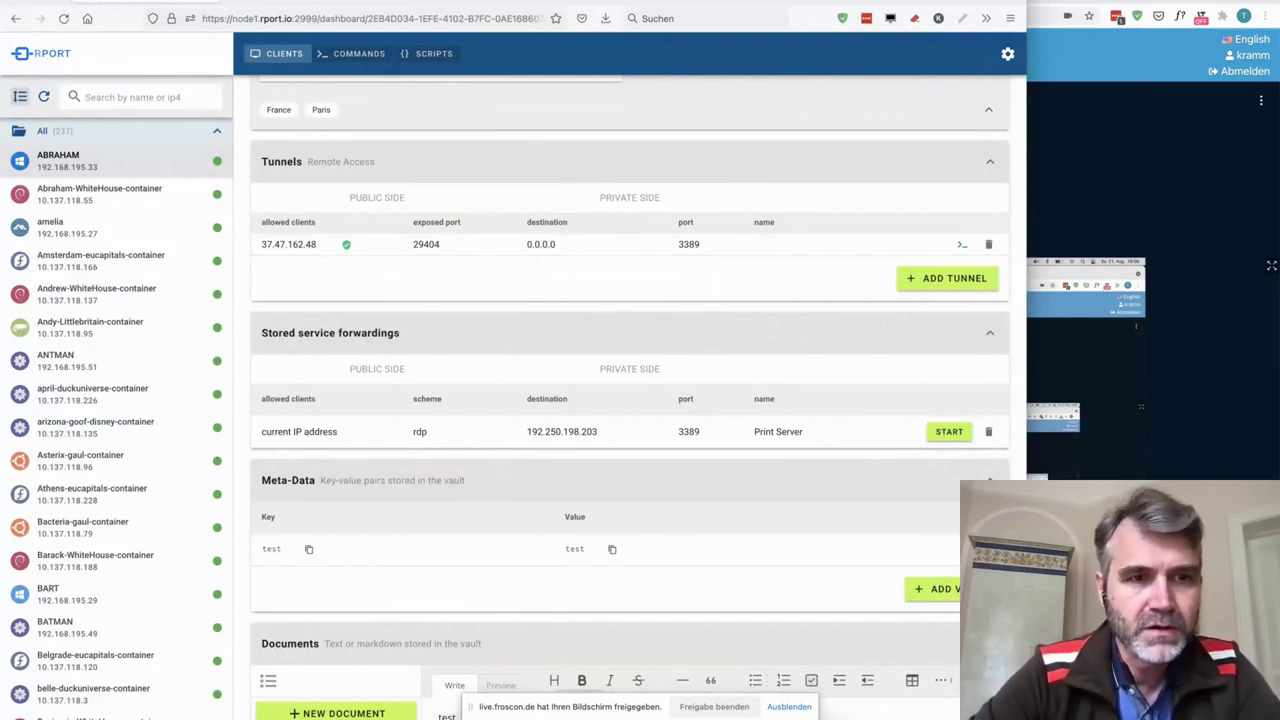
- Add an SSH tunnel to Abraham-WhiteHouse-container on port 22 with a random free port, restricted to the current IP address
left_click(147, 195)
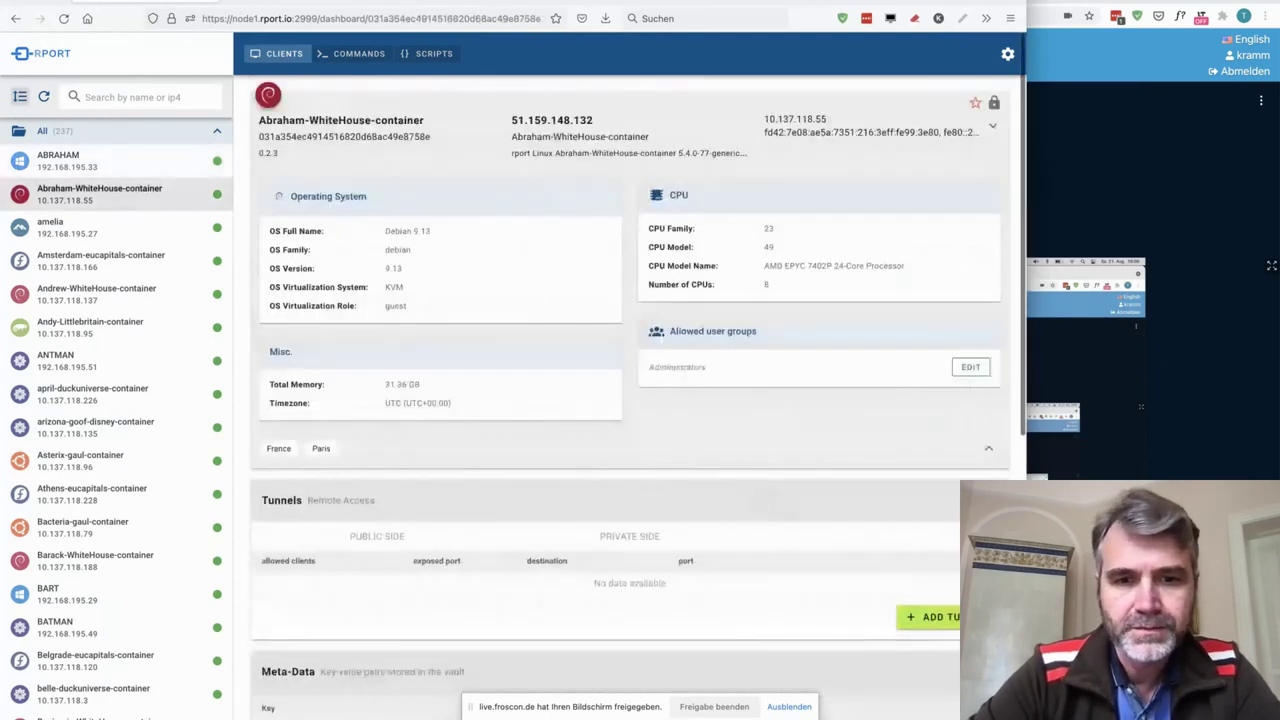
left_click(925, 617)
scroll(768, 563, "down", 3)
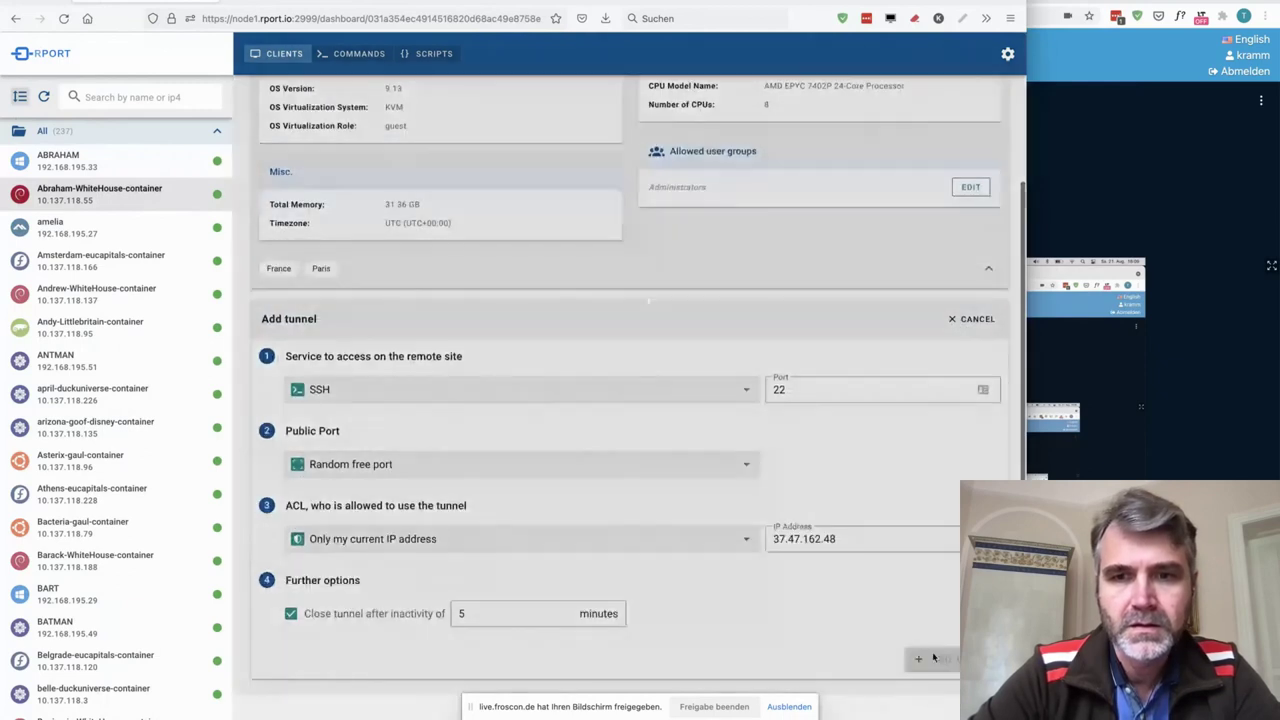
left_click(933, 657)
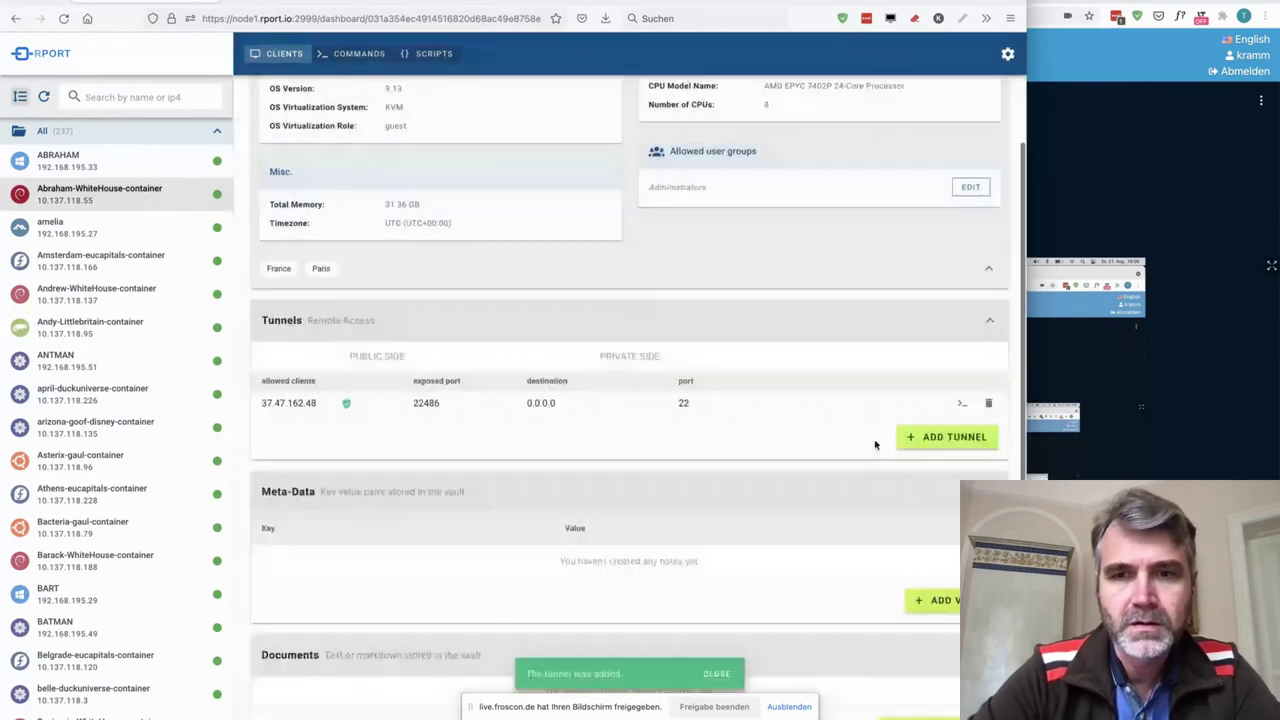
- Open an SSH session to Abraham-WhiteHouse-container through its new tunnel with the username root
left_click(959, 404)
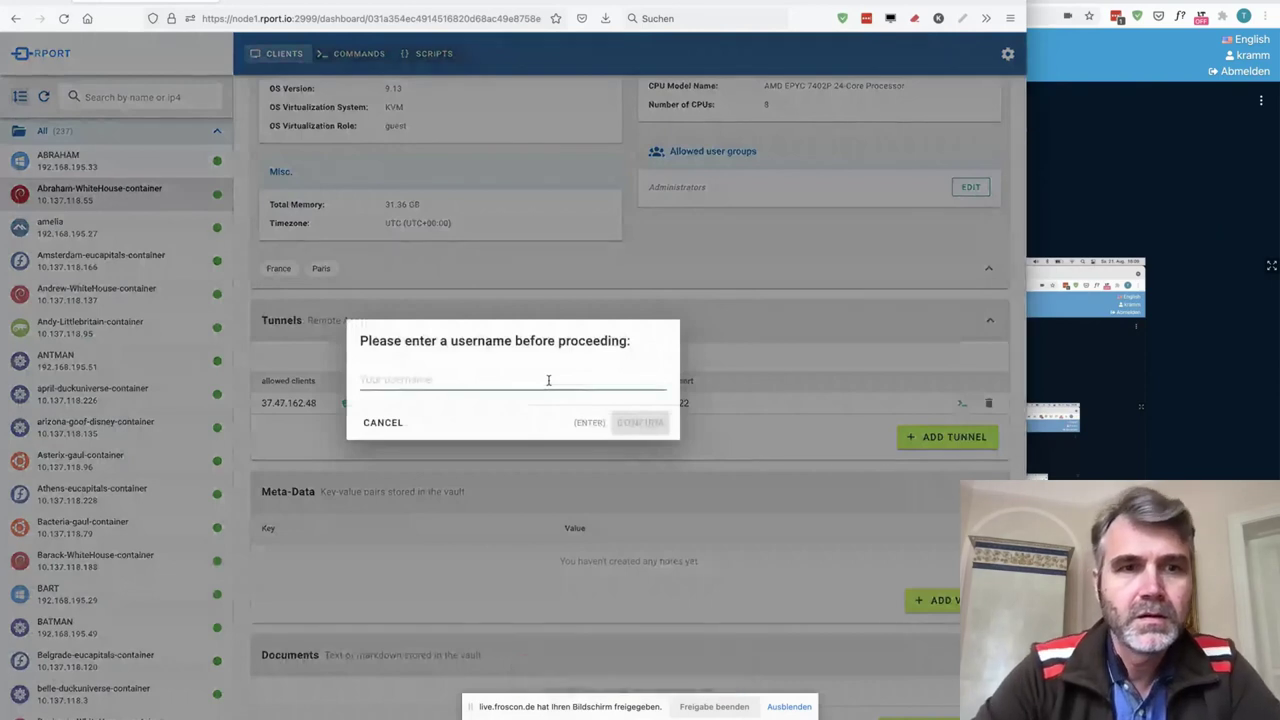
type("root")
key("Return")
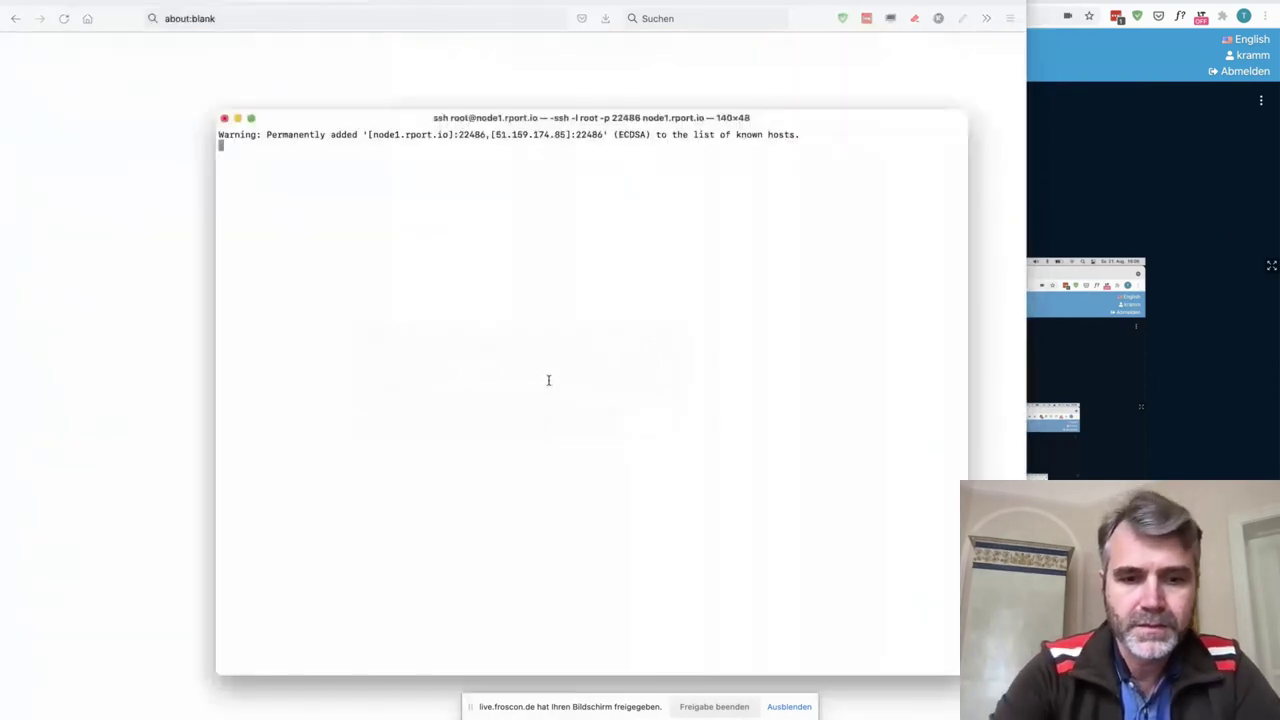
- Run ps aux|grep rport in the container's remote shell to inspect the rport client process
type("ps aux|")
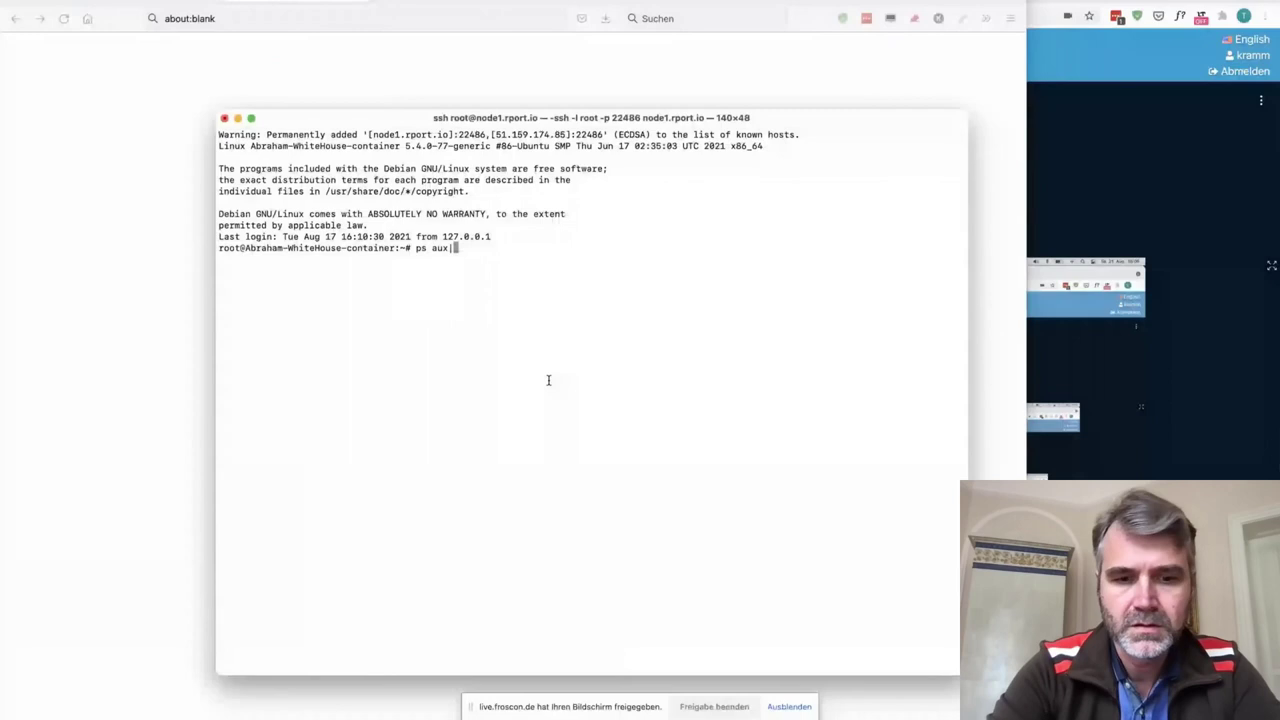
type("grep rpo")
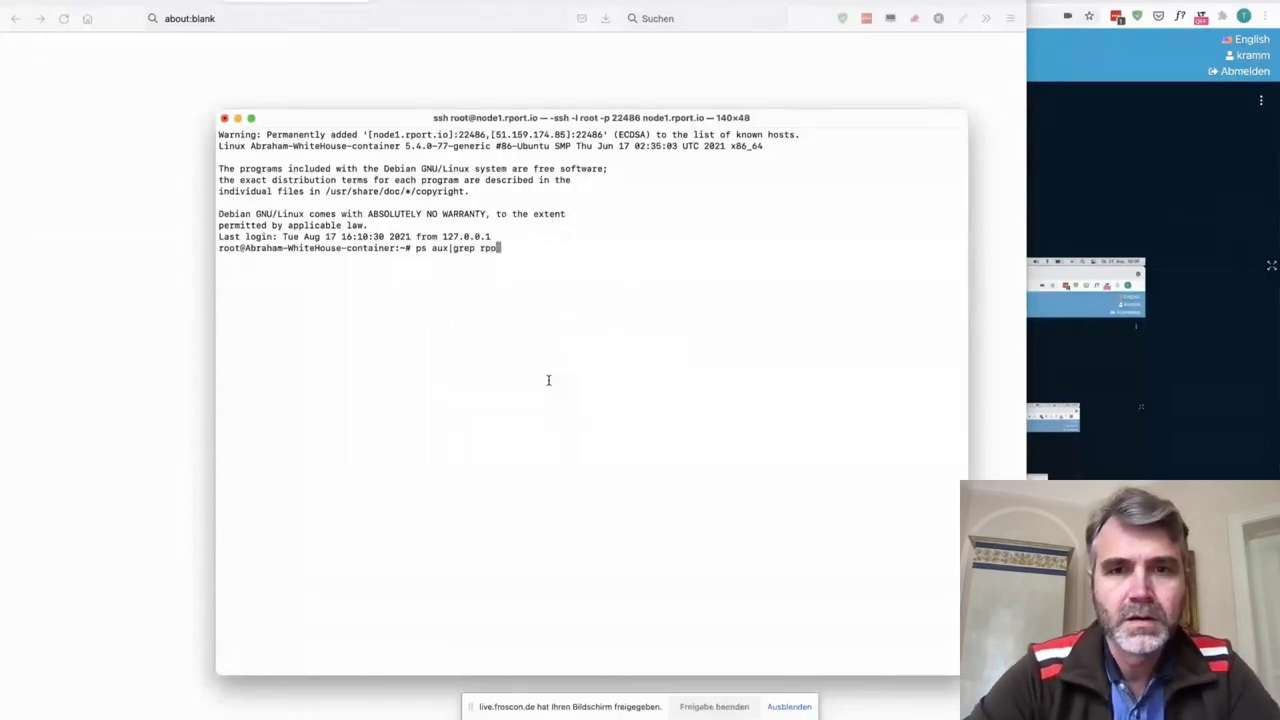
type("rt")
key("Return")
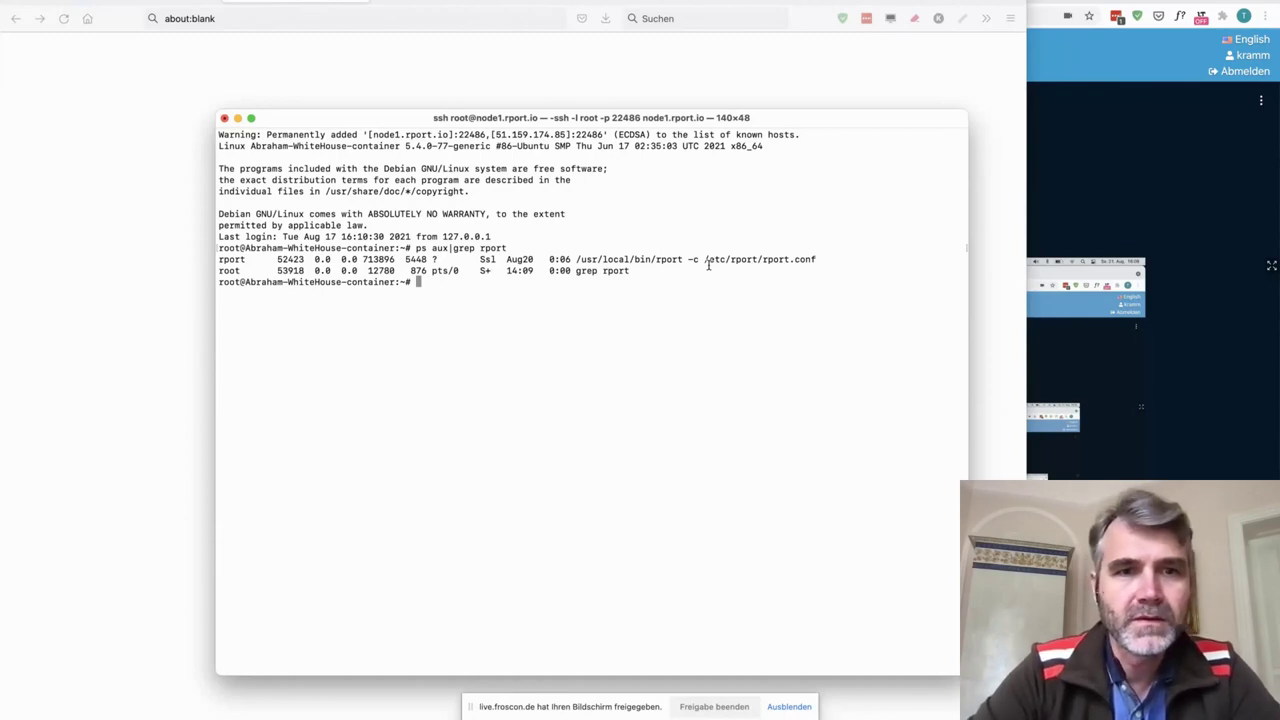
- Return to the RPort dashboard and start another tunnel on Abraham-WhiteHouse-container with Service Forwarding as the service
left_click(152, 2)
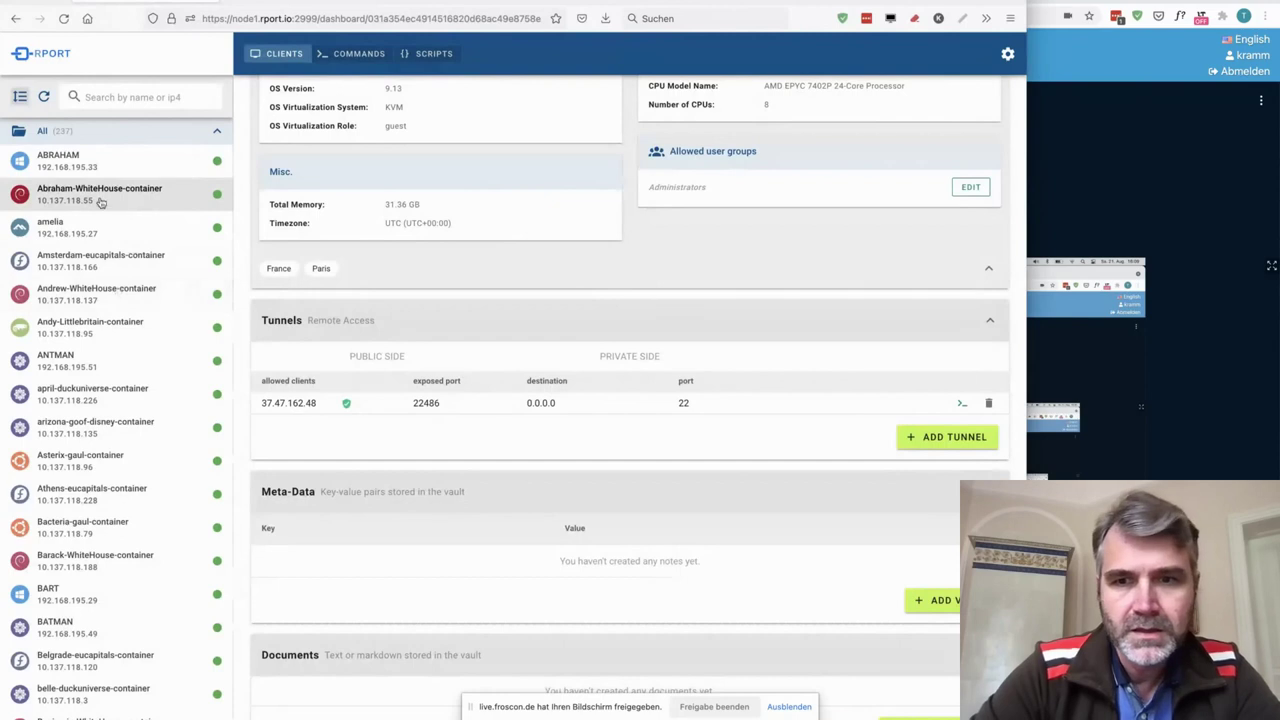
left_click(958, 438)
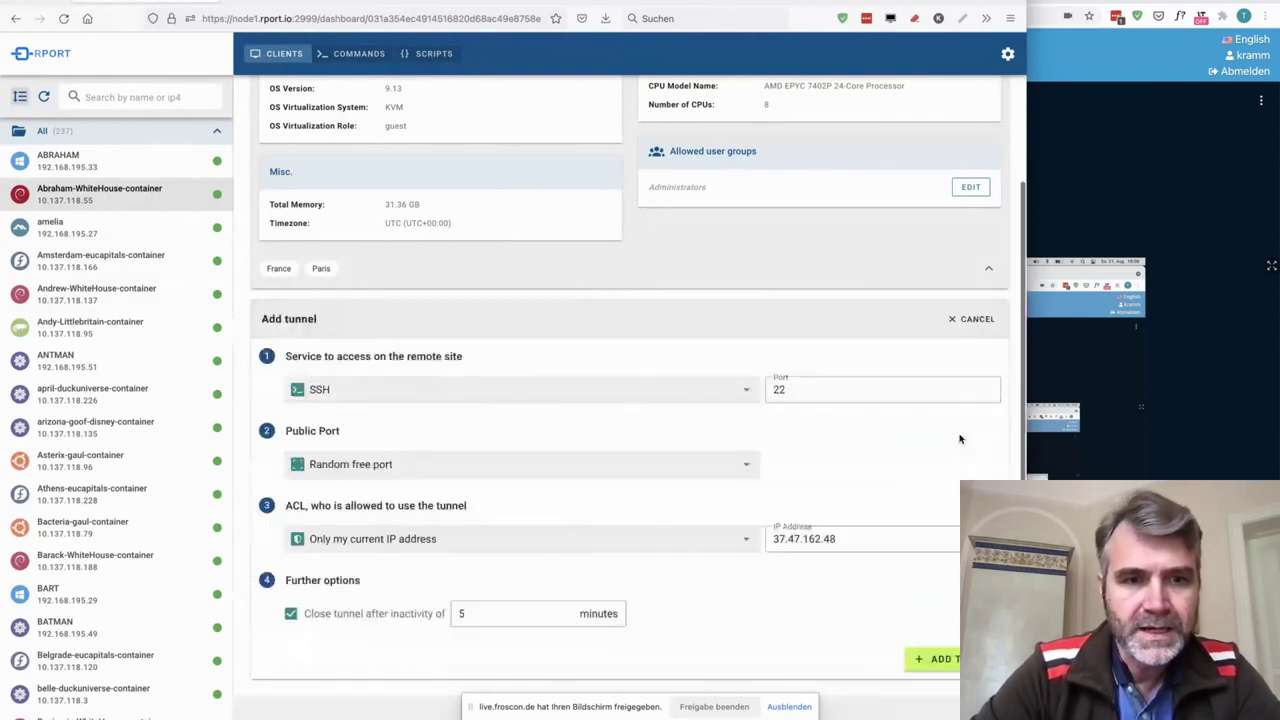
left_click(549, 398)
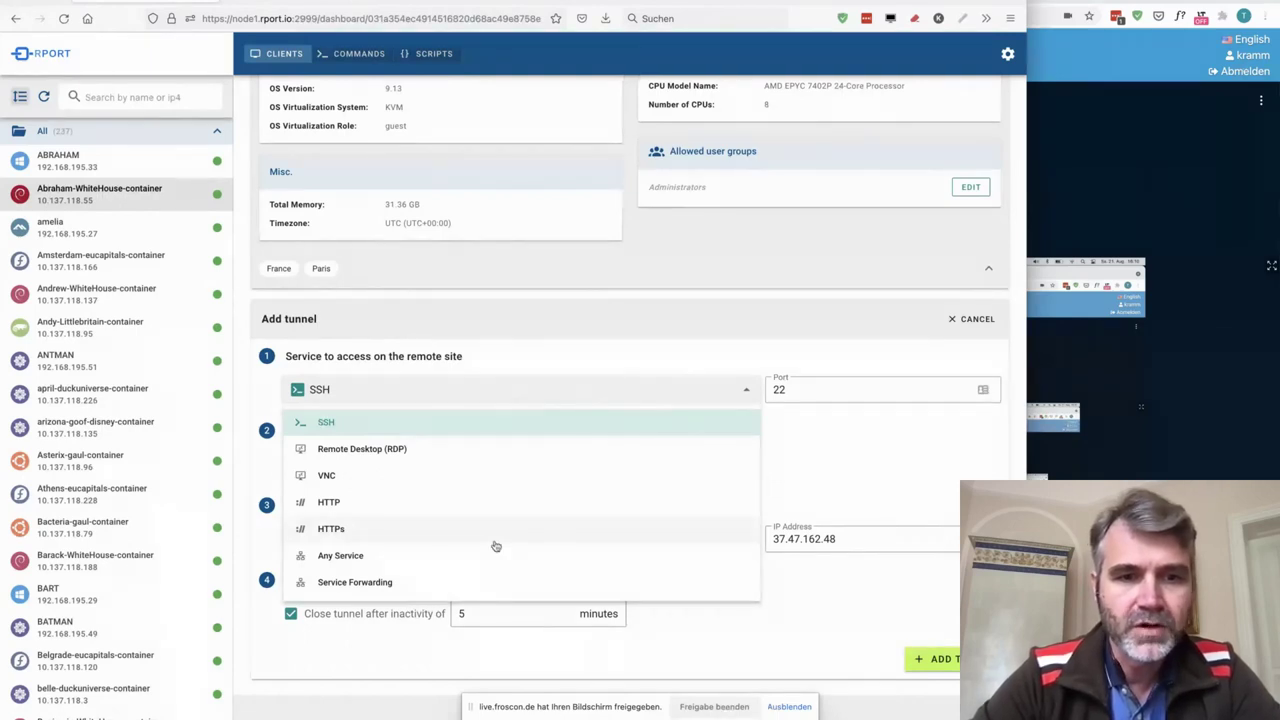
left_click(484, 579)
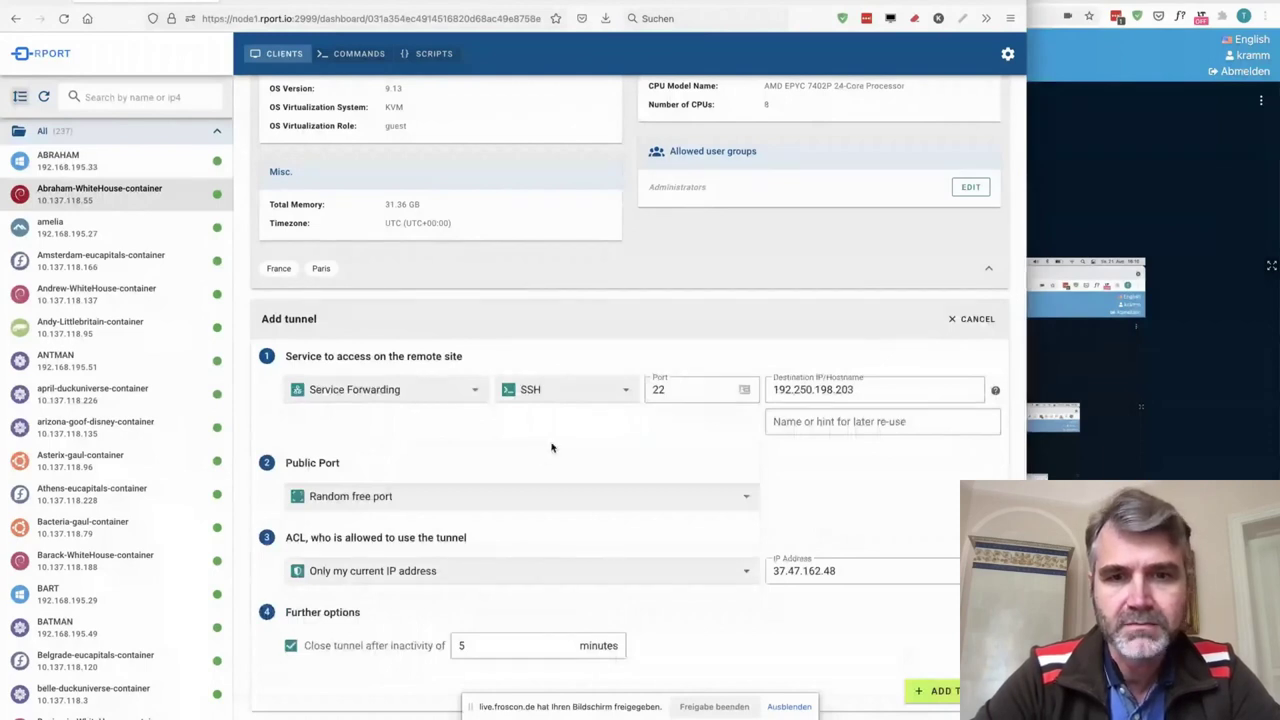
- Set the forwarding destination to 10.137.118.137 for SSH on port 22 and add the tunnel
left_click(695, 390)
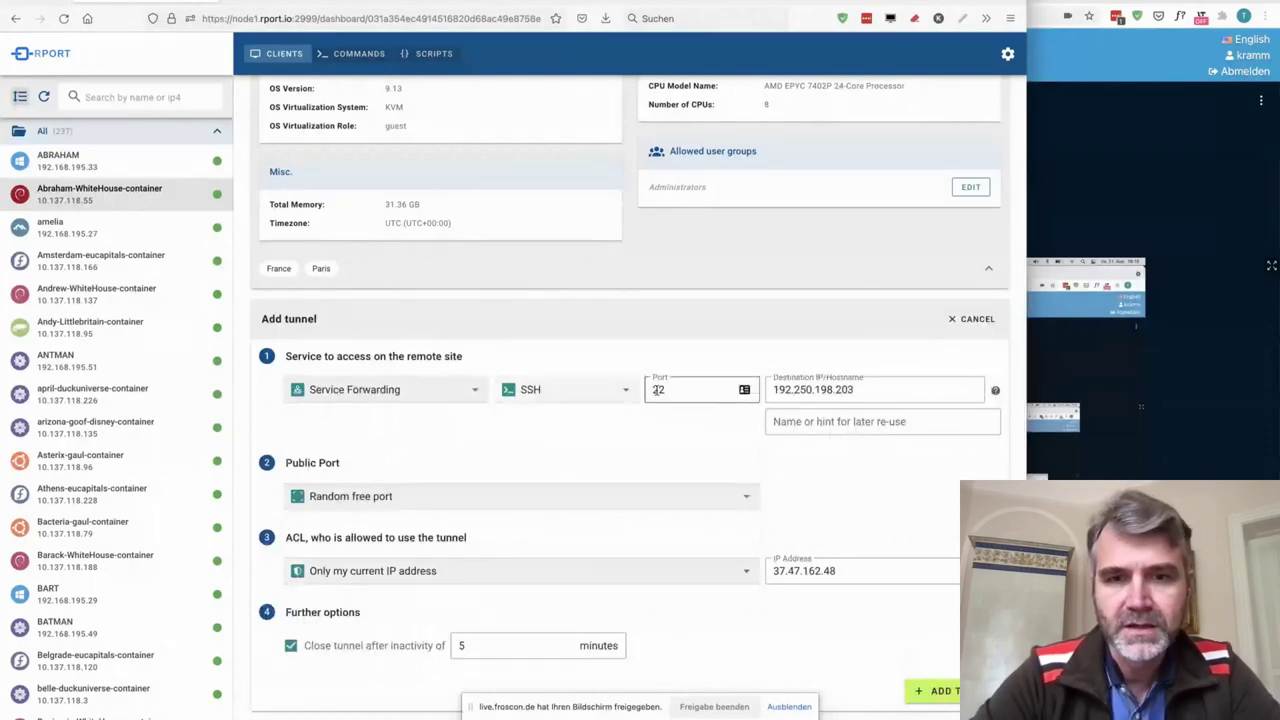
left_click(803, 390)
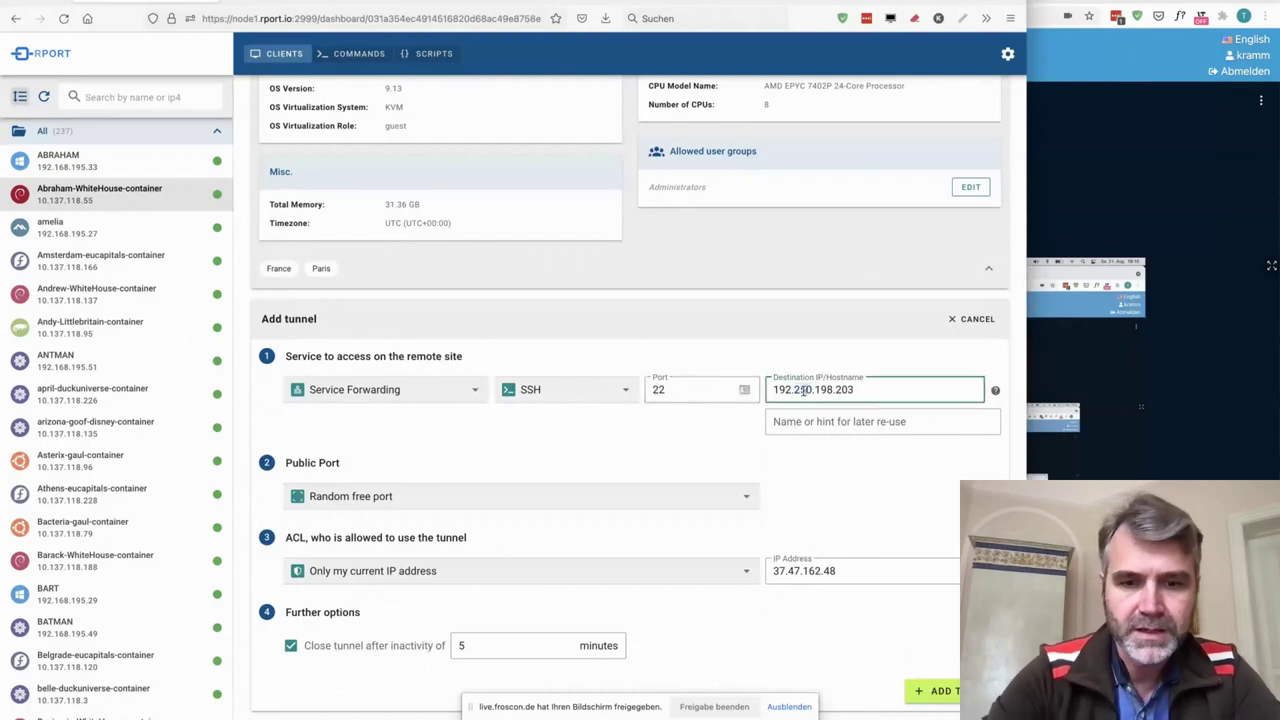
double_click(803, 390)
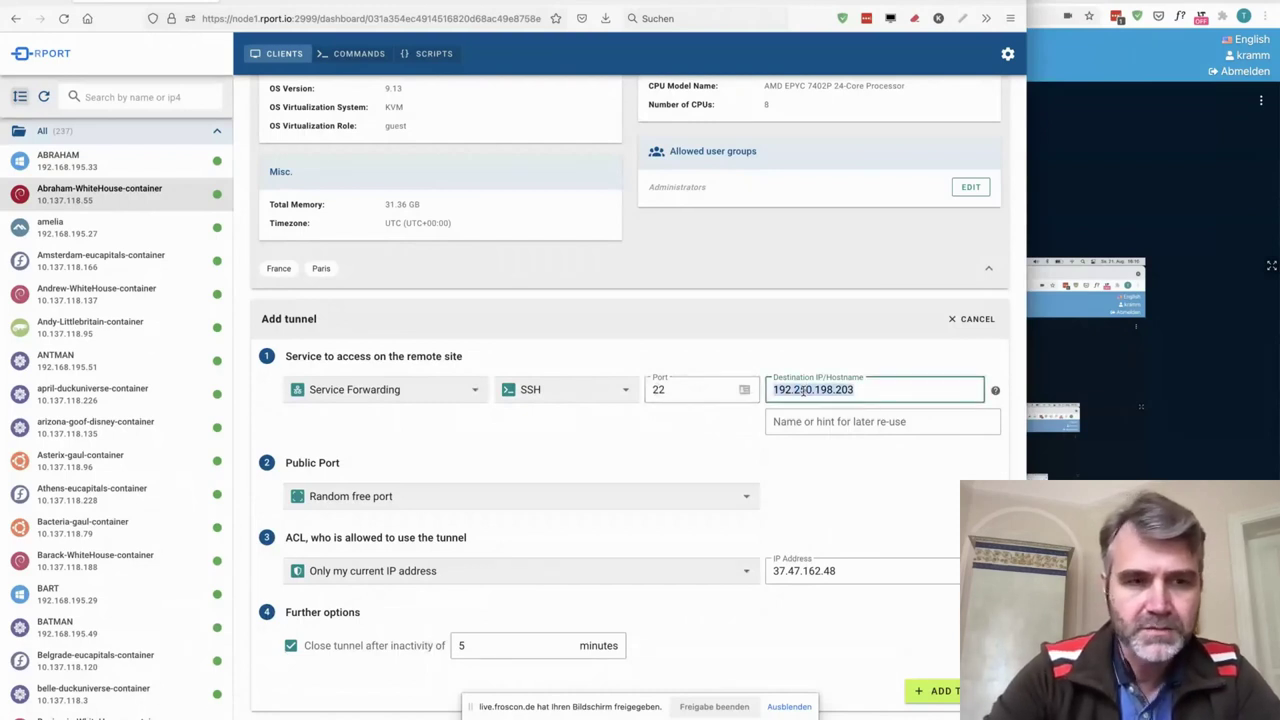
type("10")
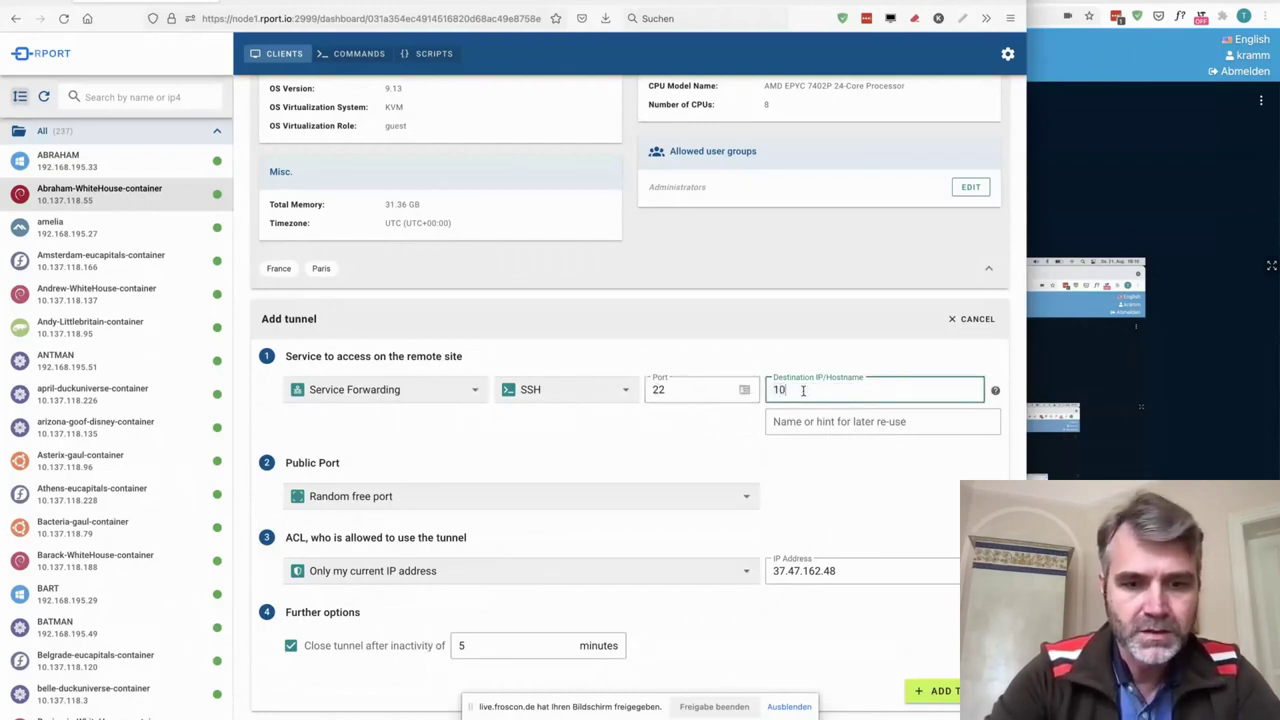
type(".13")
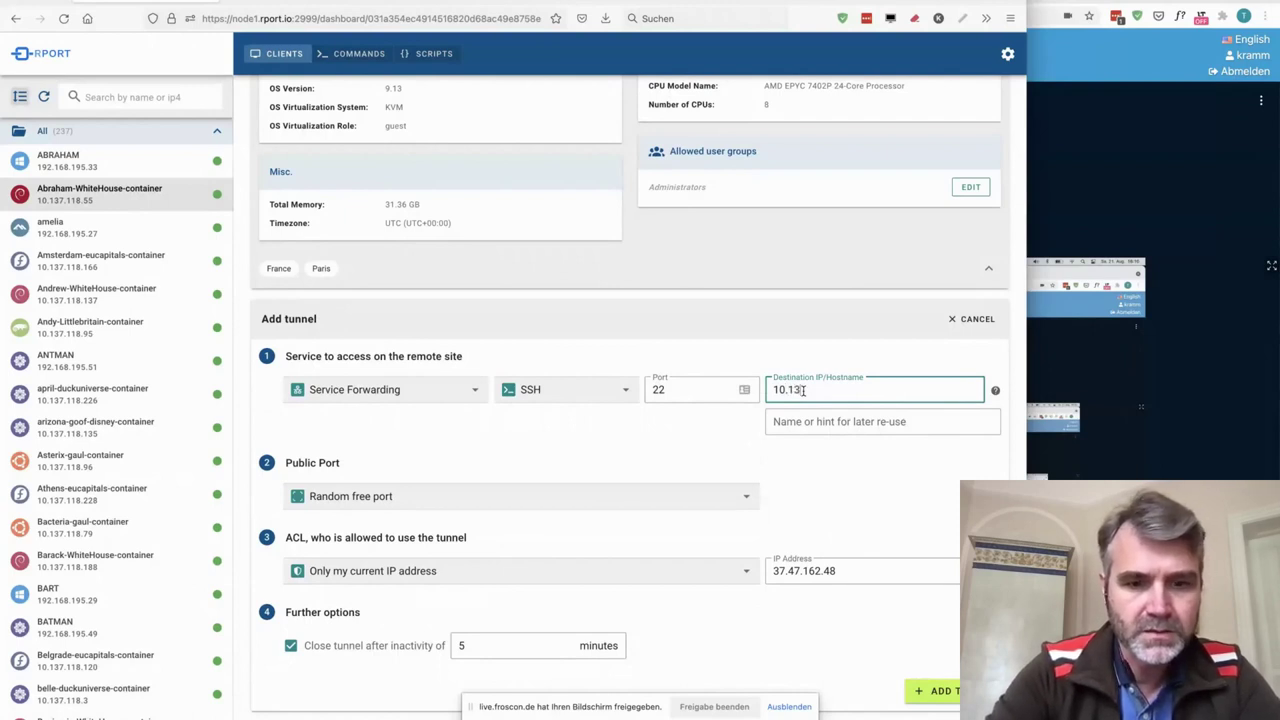
type("7.11")
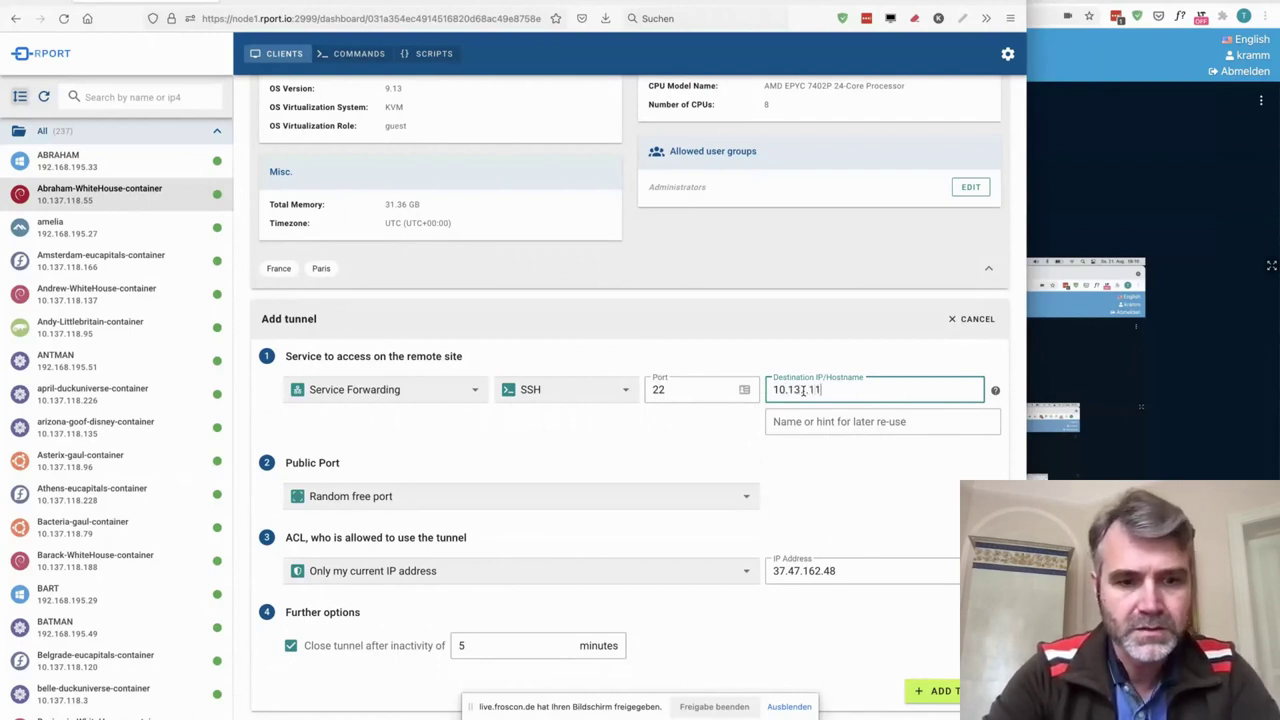
type("8.13")
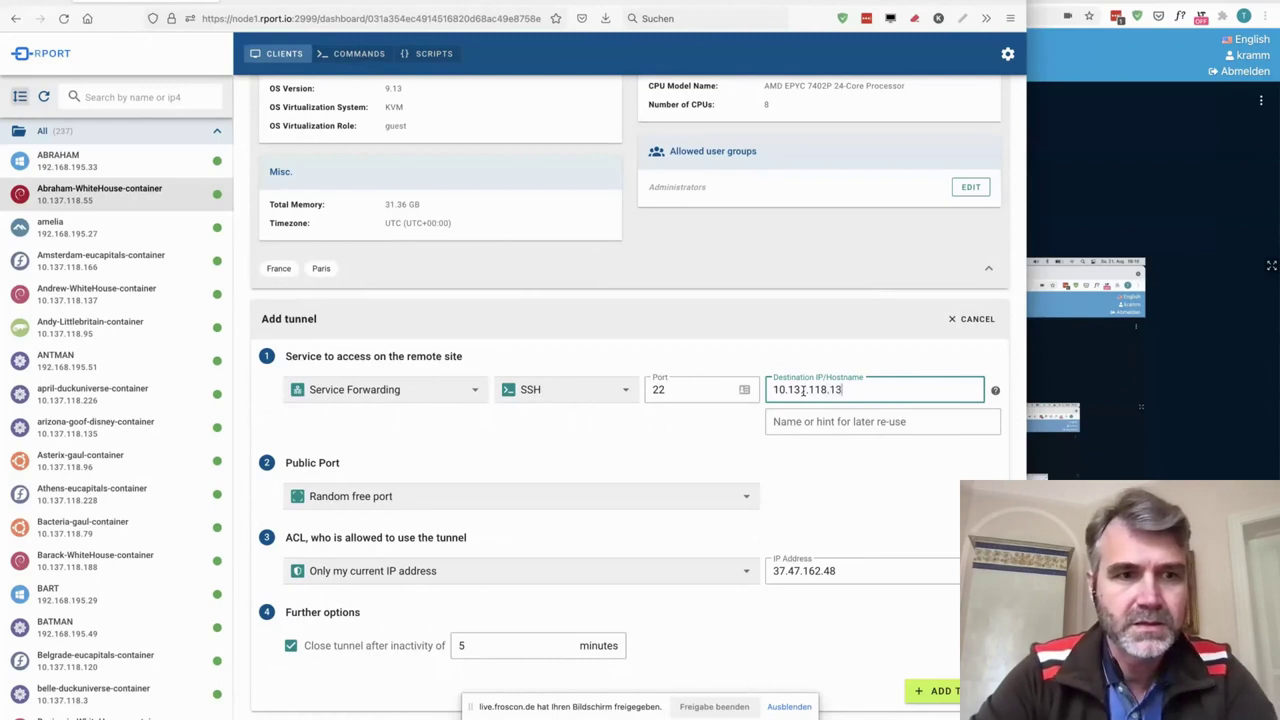
type("7")
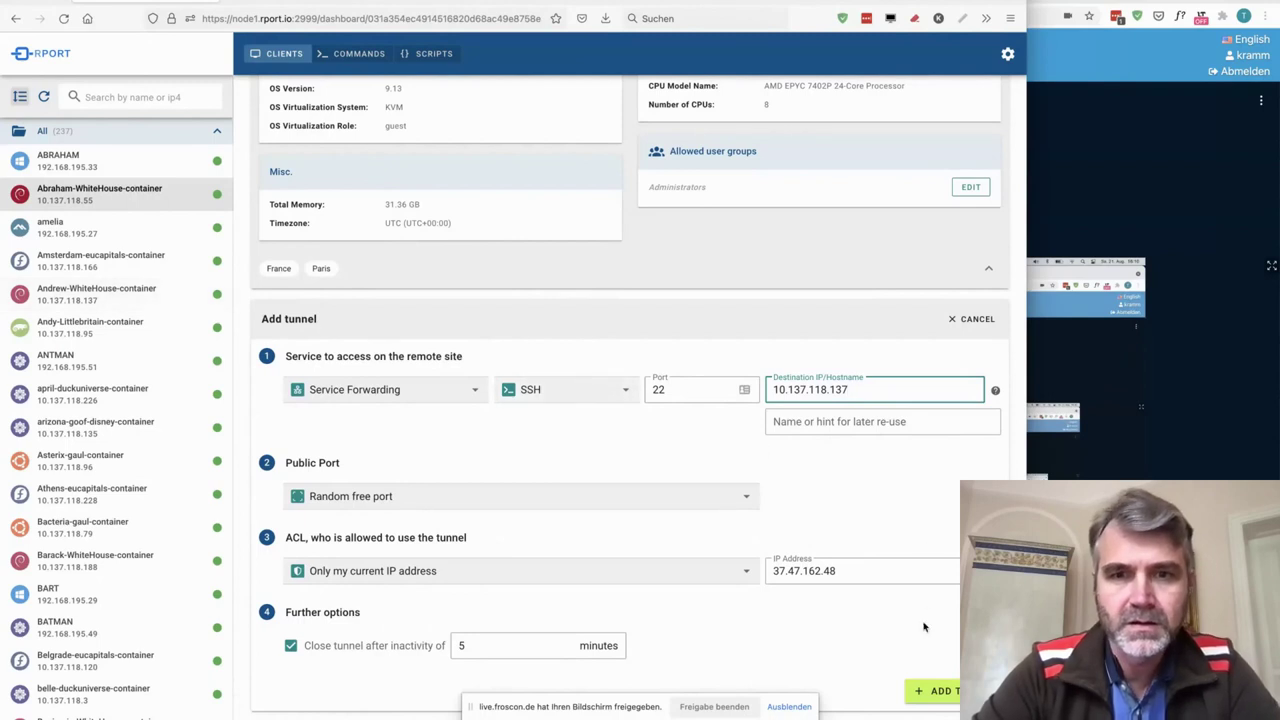
left_click(926, 690)
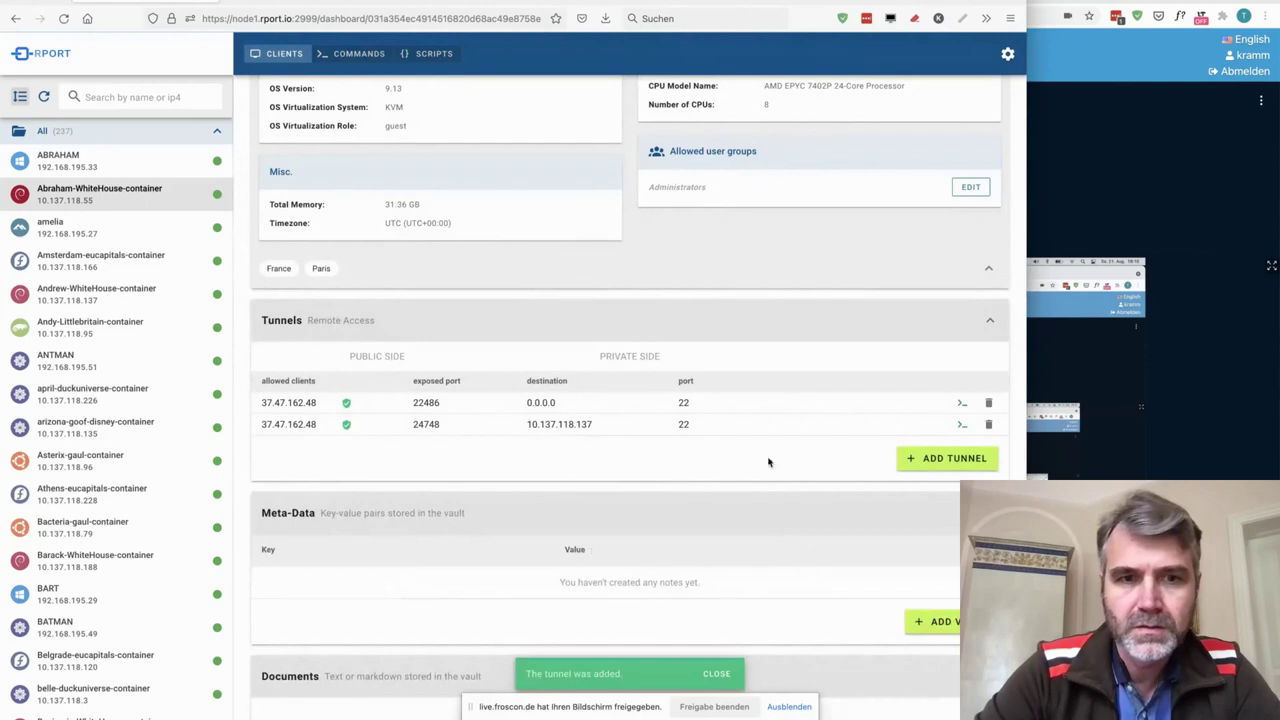
- Open an SSH session through the forwarded tunnel to 10.137.118.137 with the username root
left_click(962, 426)
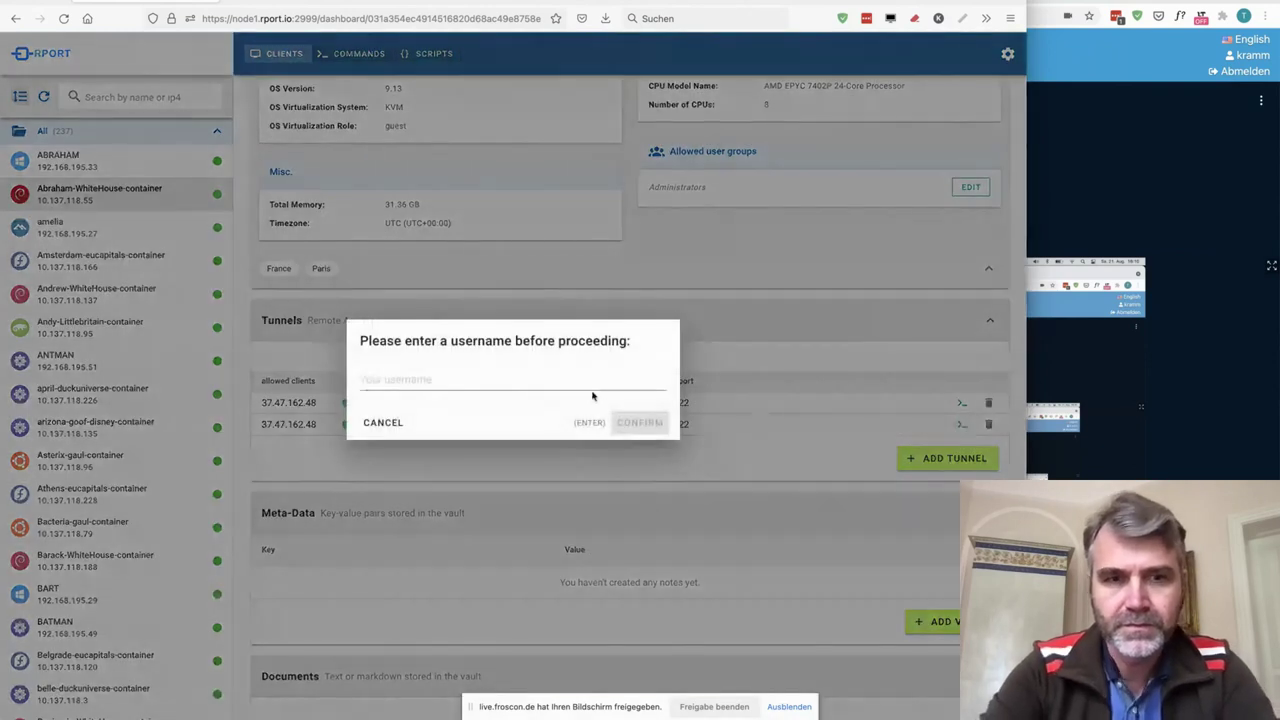
type("root")
key("Return")
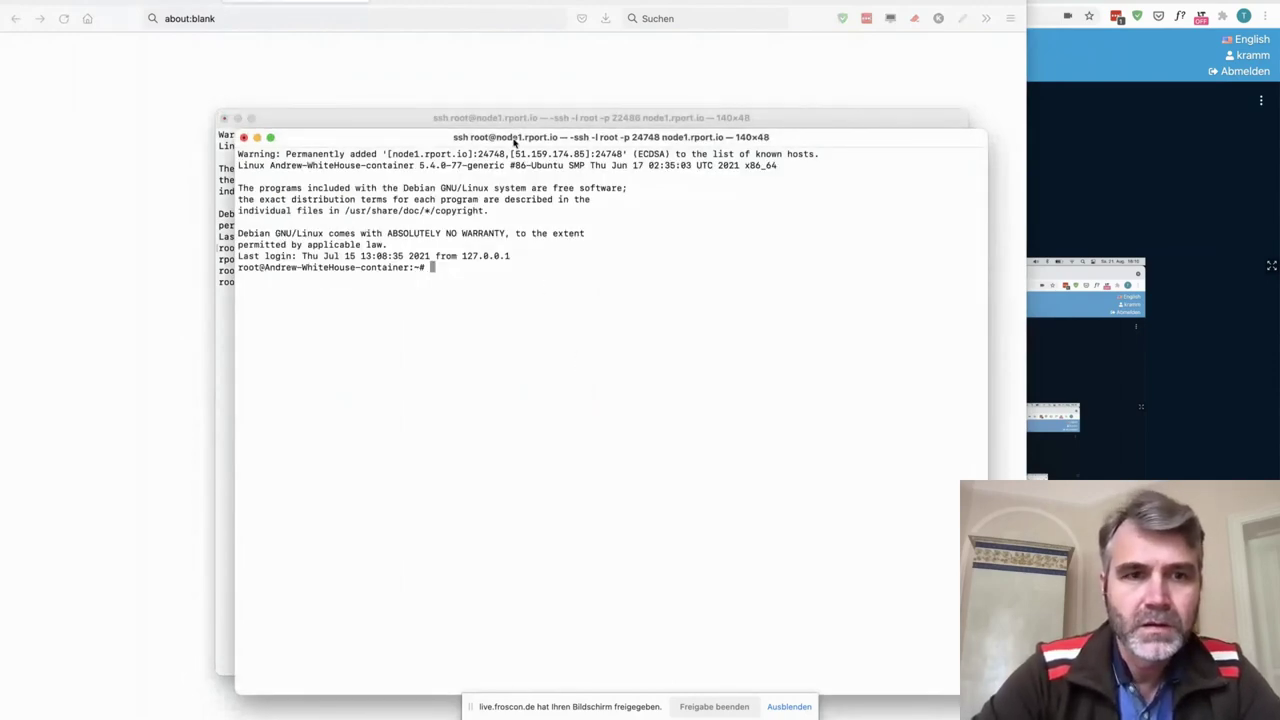
- Place the two SSH terminal windows side by side and compare the Abraham and Andrew container sessions
left_click_drag(419, 141, 639, 110)
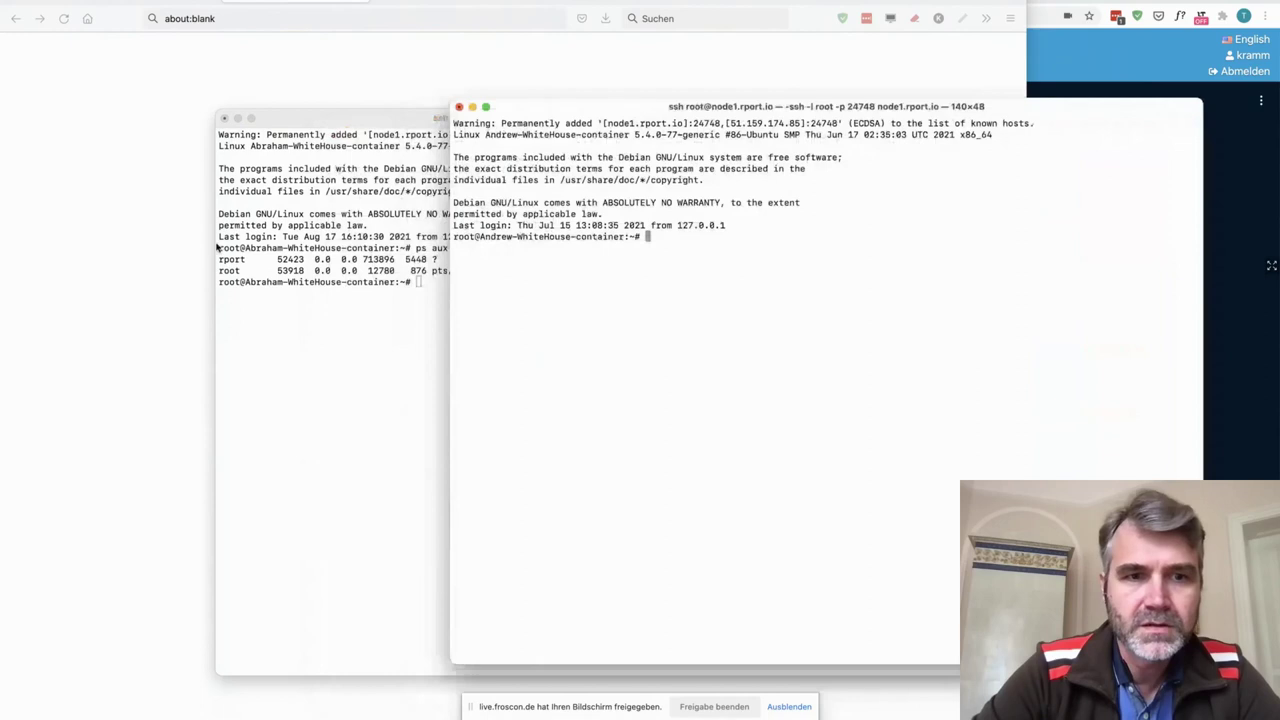
left_click(287, 281)
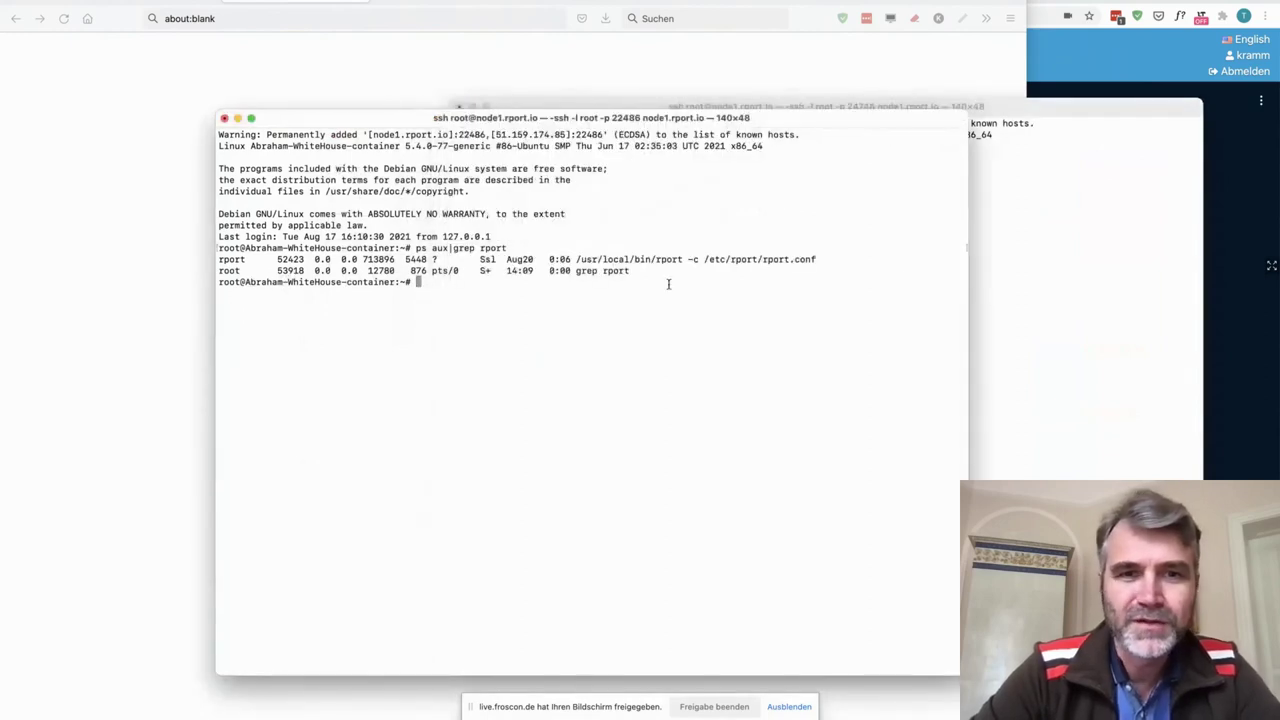
left_click(1161, 311)
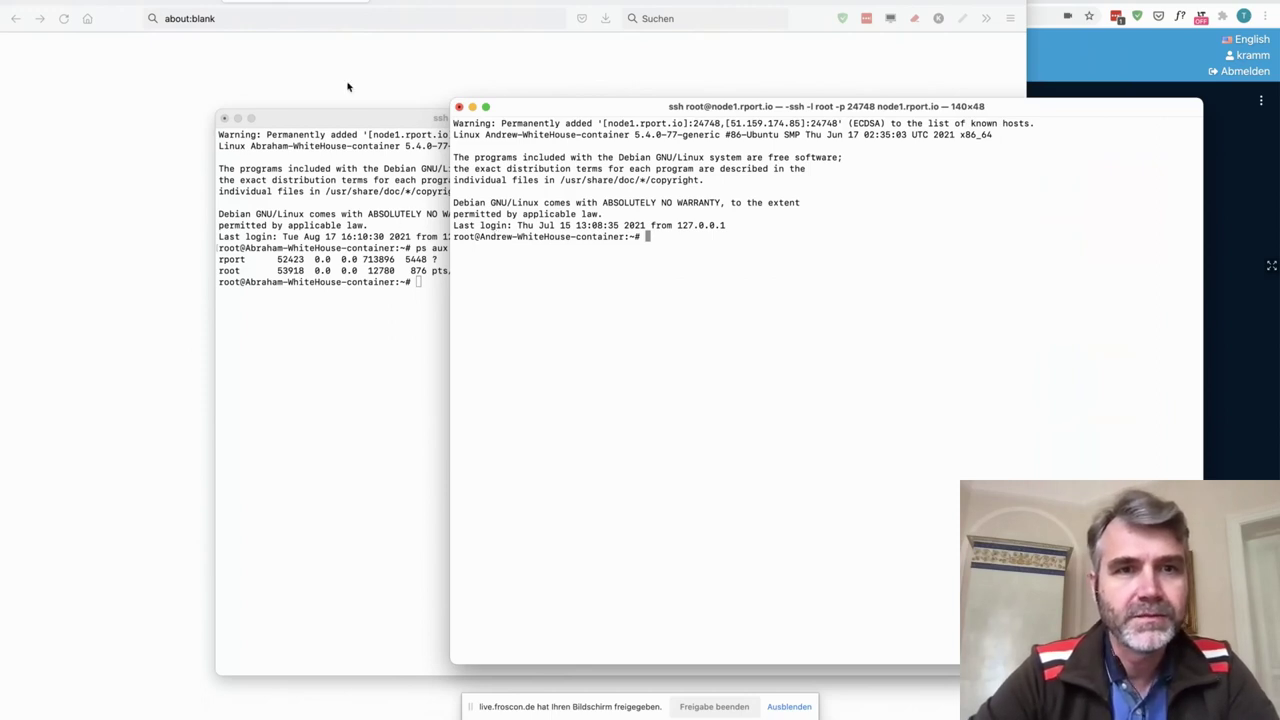
- Return to the RPort dashboard and execute the command ls on Abraham-WhiteHouse-container, viewing its result
left_click(360, 5)
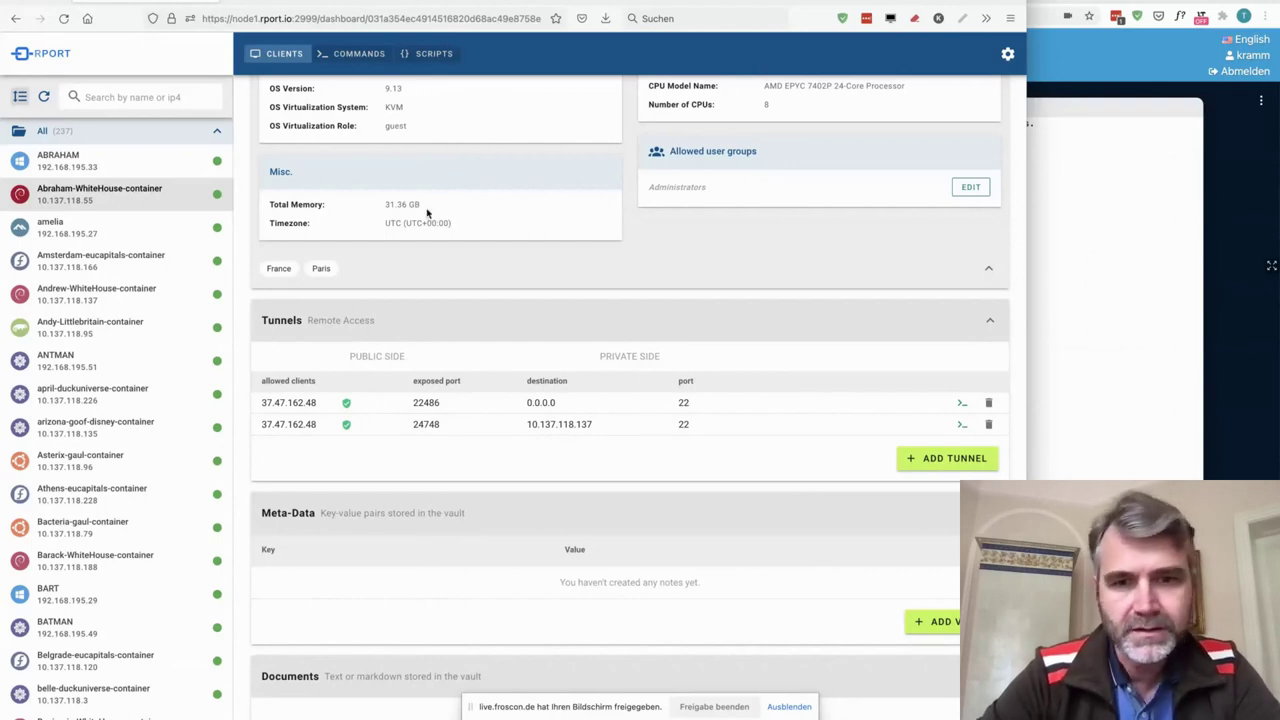
scroll(427, 212, "down", 5)
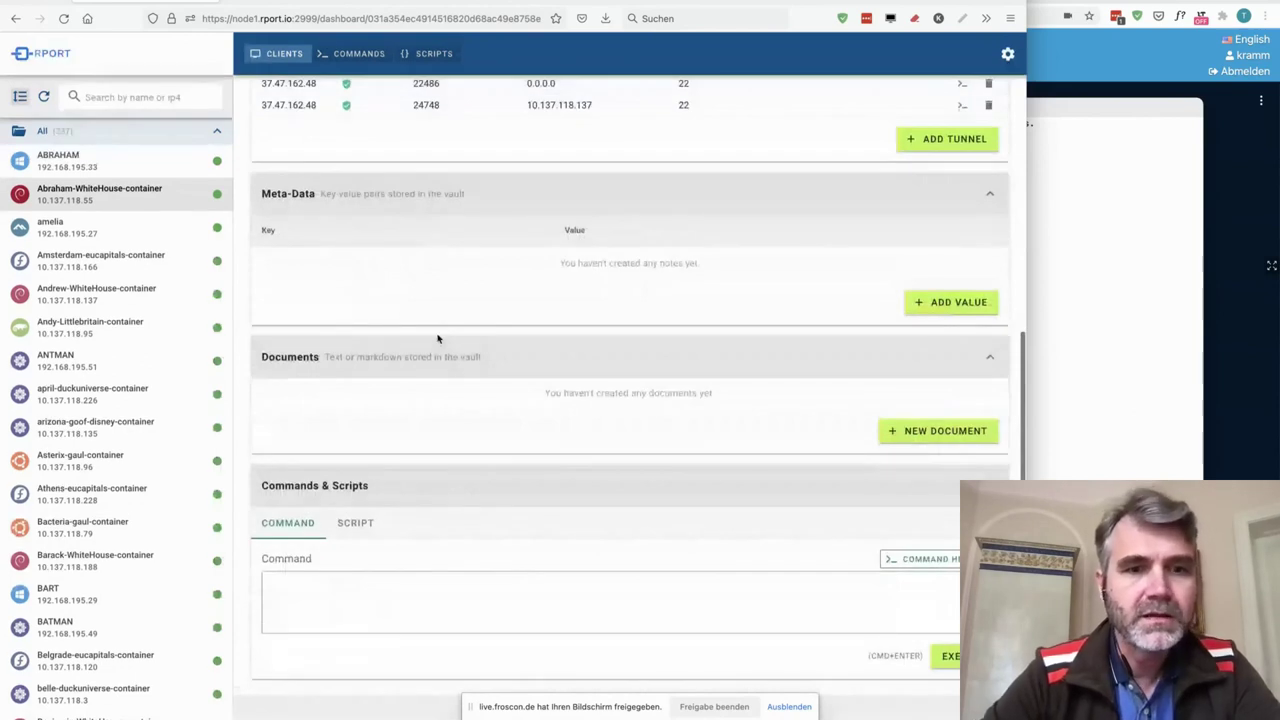
left_click(339, 583)
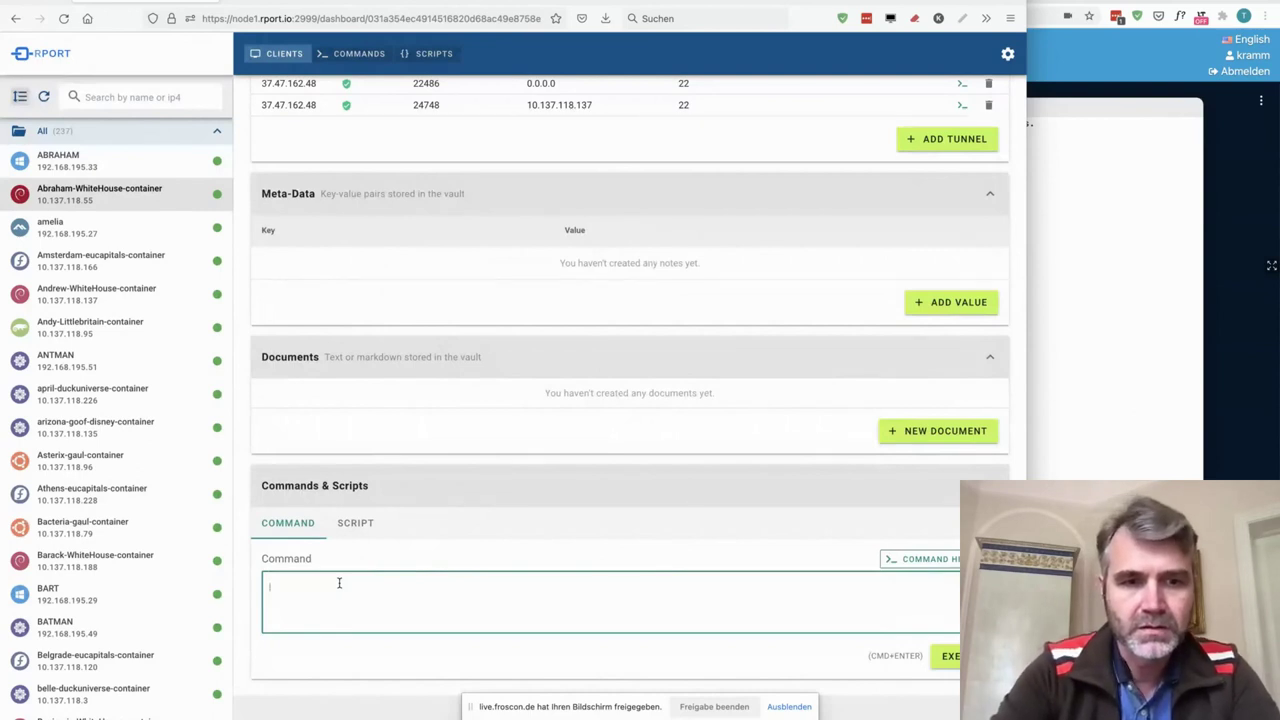
type("ls")
key("super+Return")
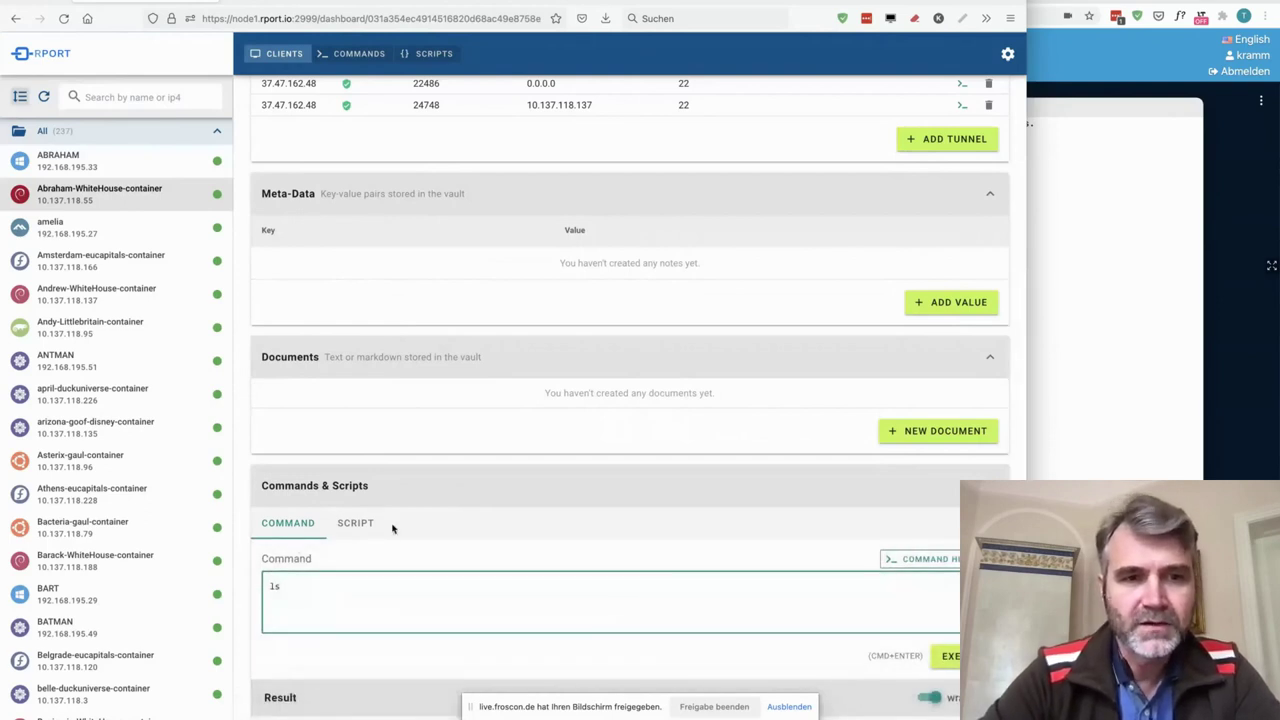
scroll(392, 529, "down", 3)
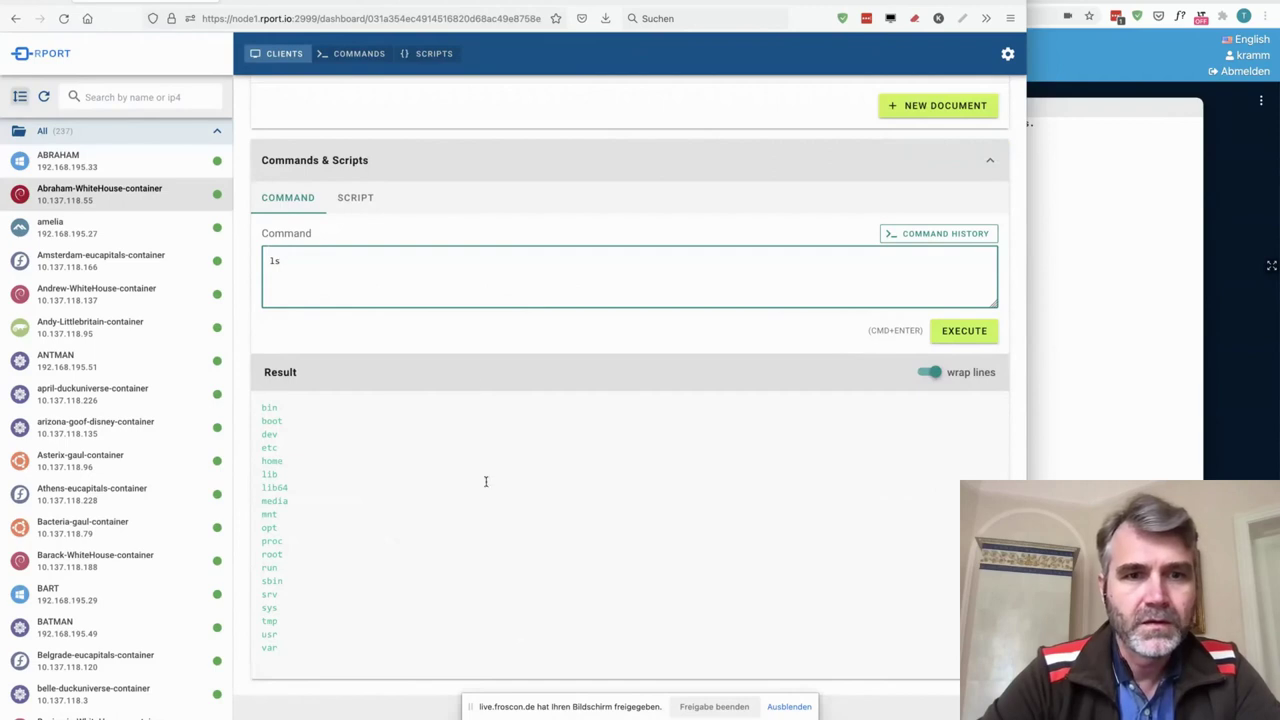
- Try to execute a script with the lines sleep, date and ls on Abraham-WhiteHouse-container
left_click(355, 200)
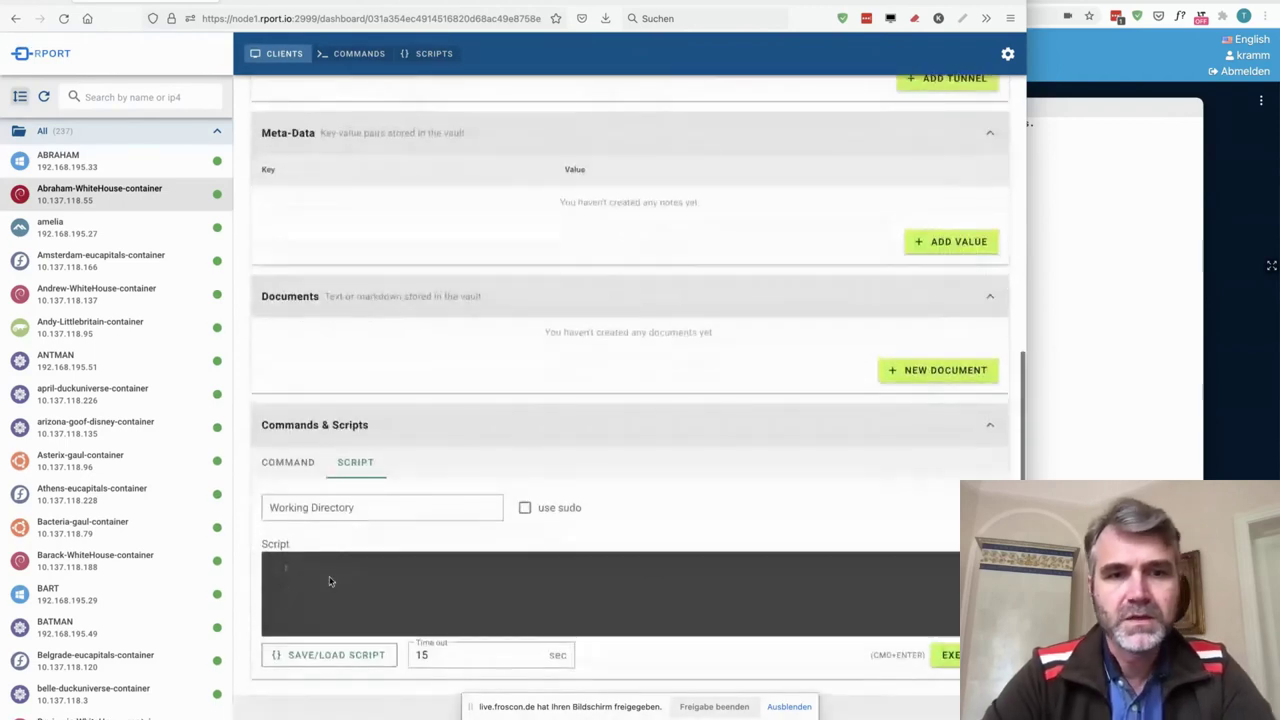
left_click(314, 570)
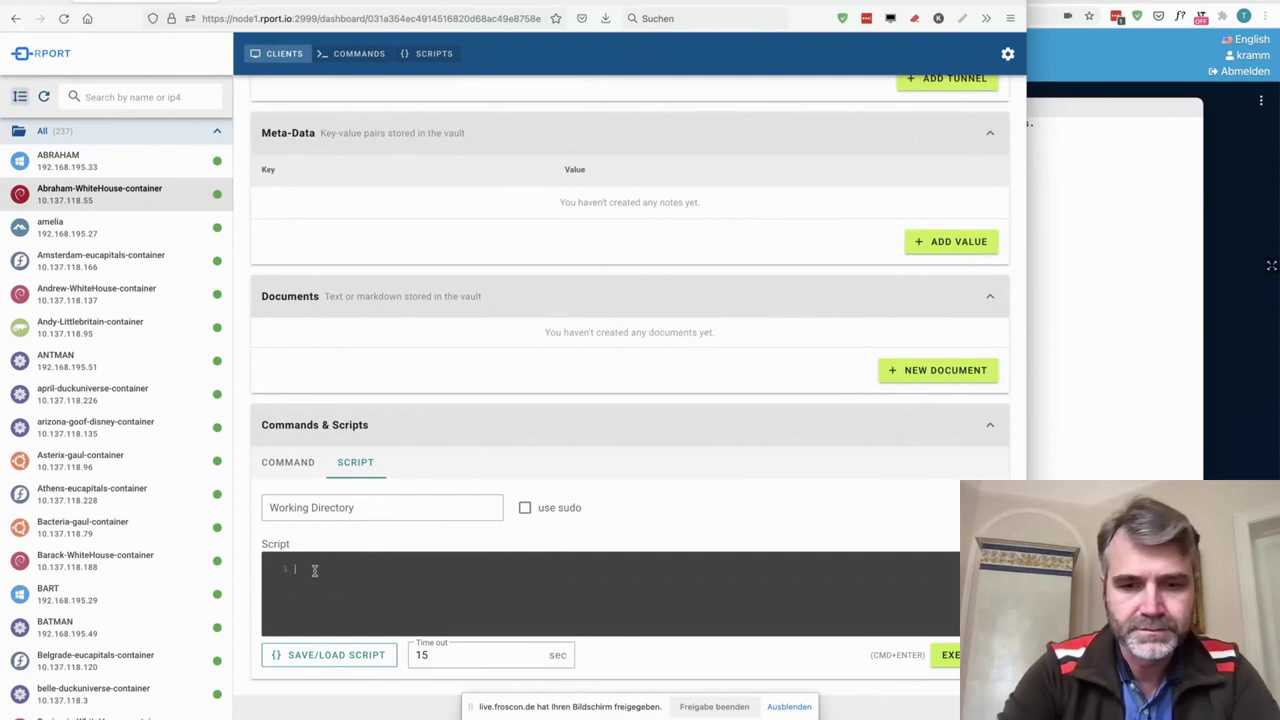
type("sleep ")
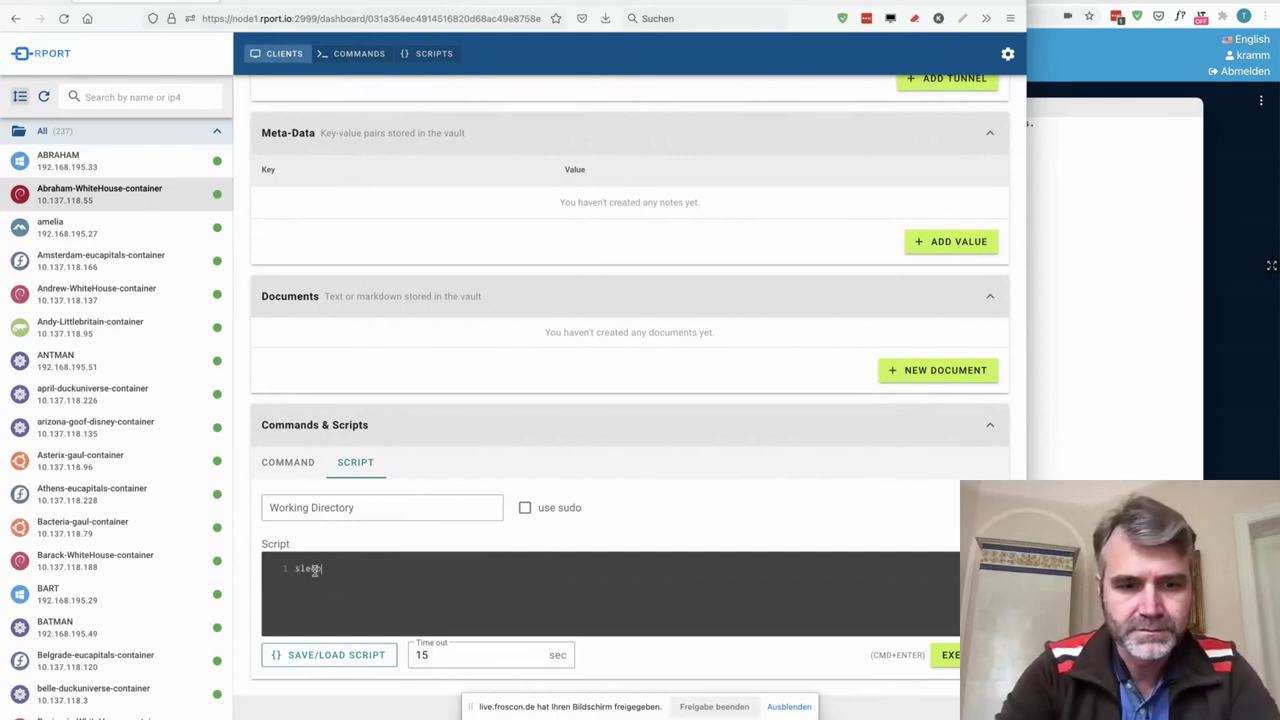
type("d")
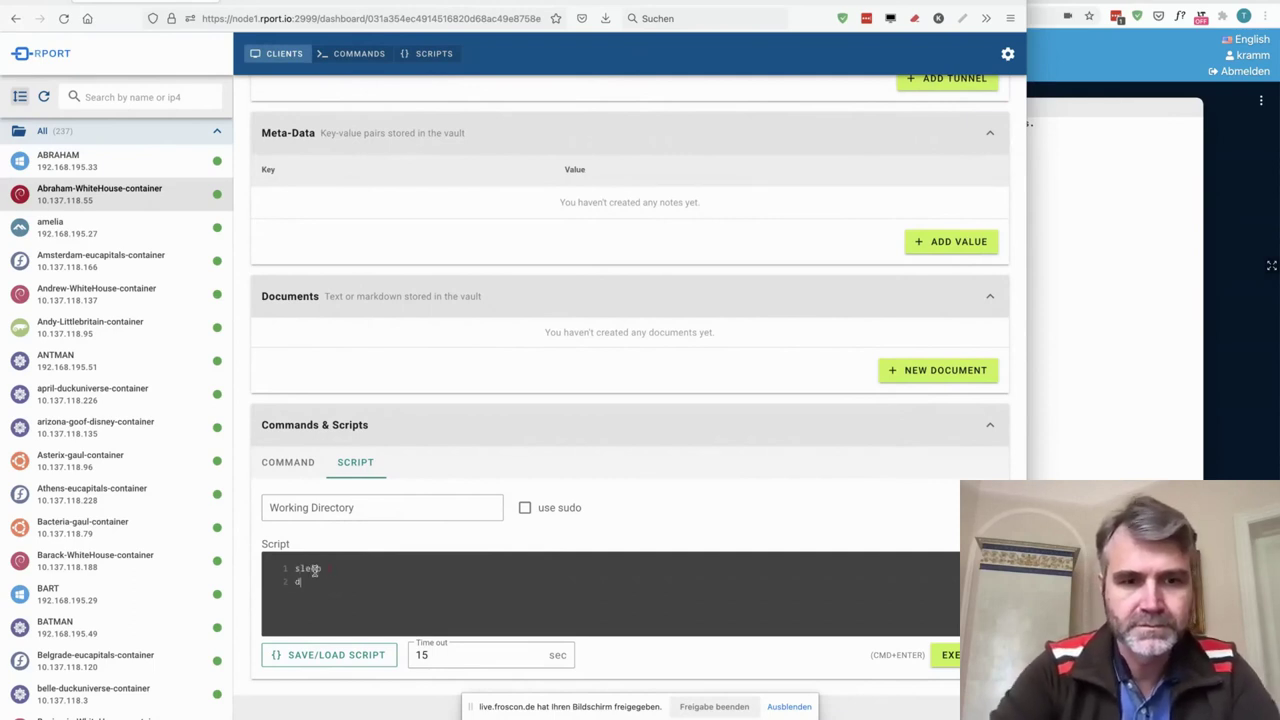
type("ate ls")
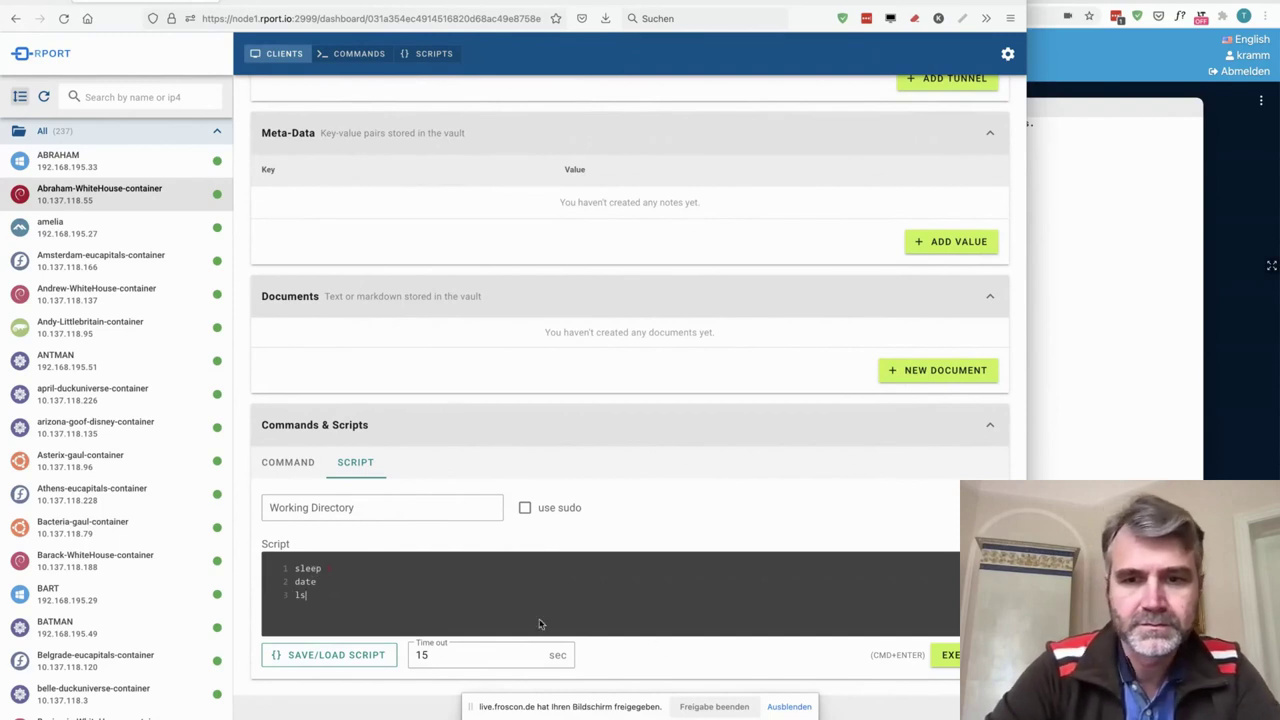
left_click(940, 665)
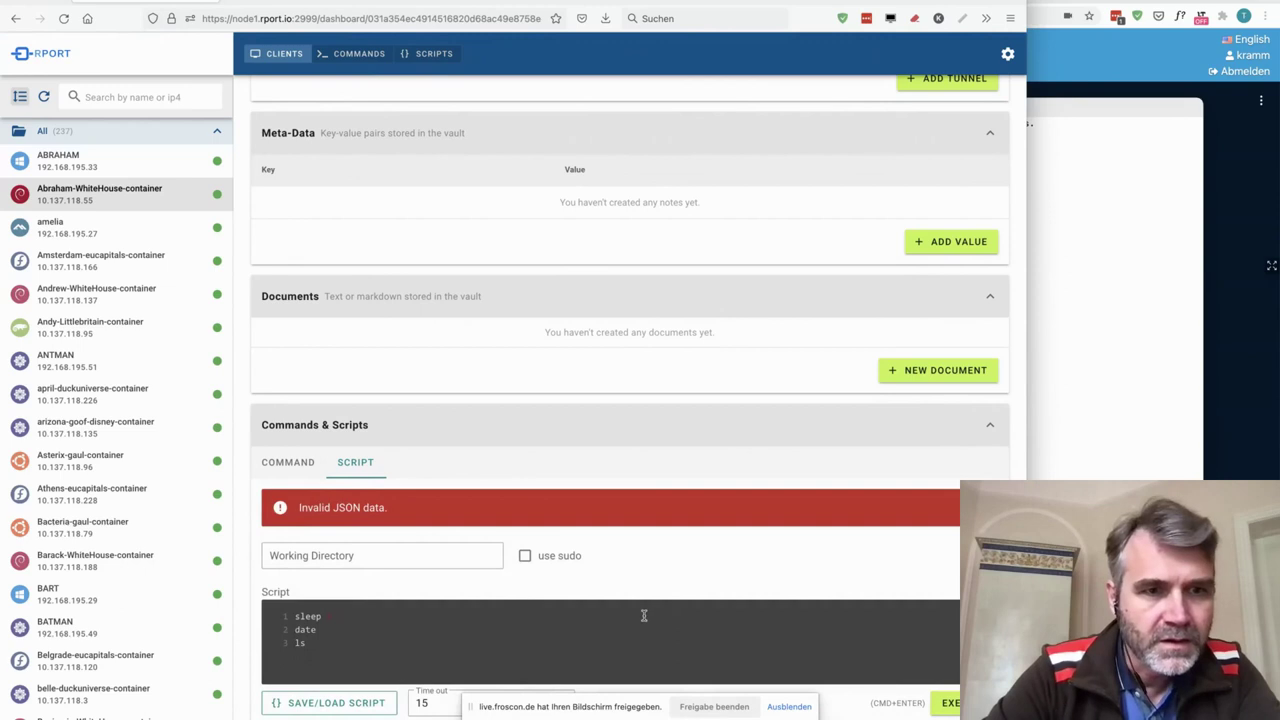
- Select the client Andrew-WhiteHouse-container and execute the command date on it
left_click(126, 300)
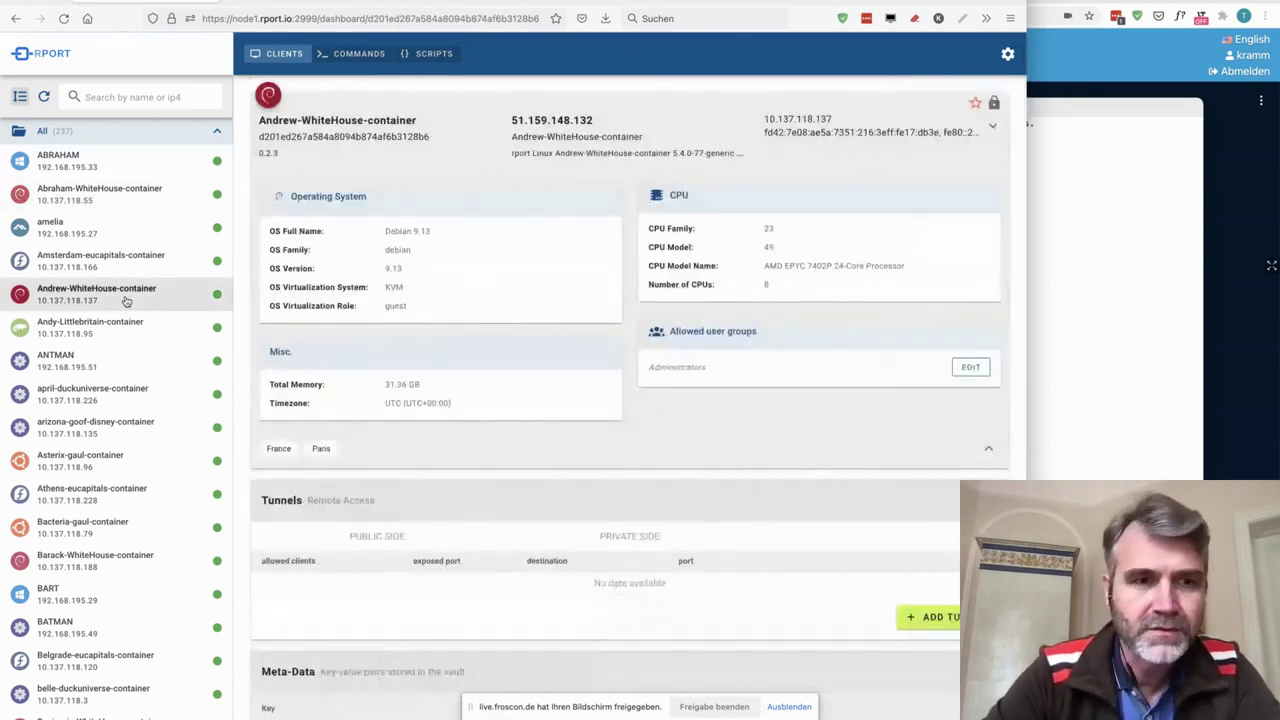
scroll(553, 384, "down", 5)
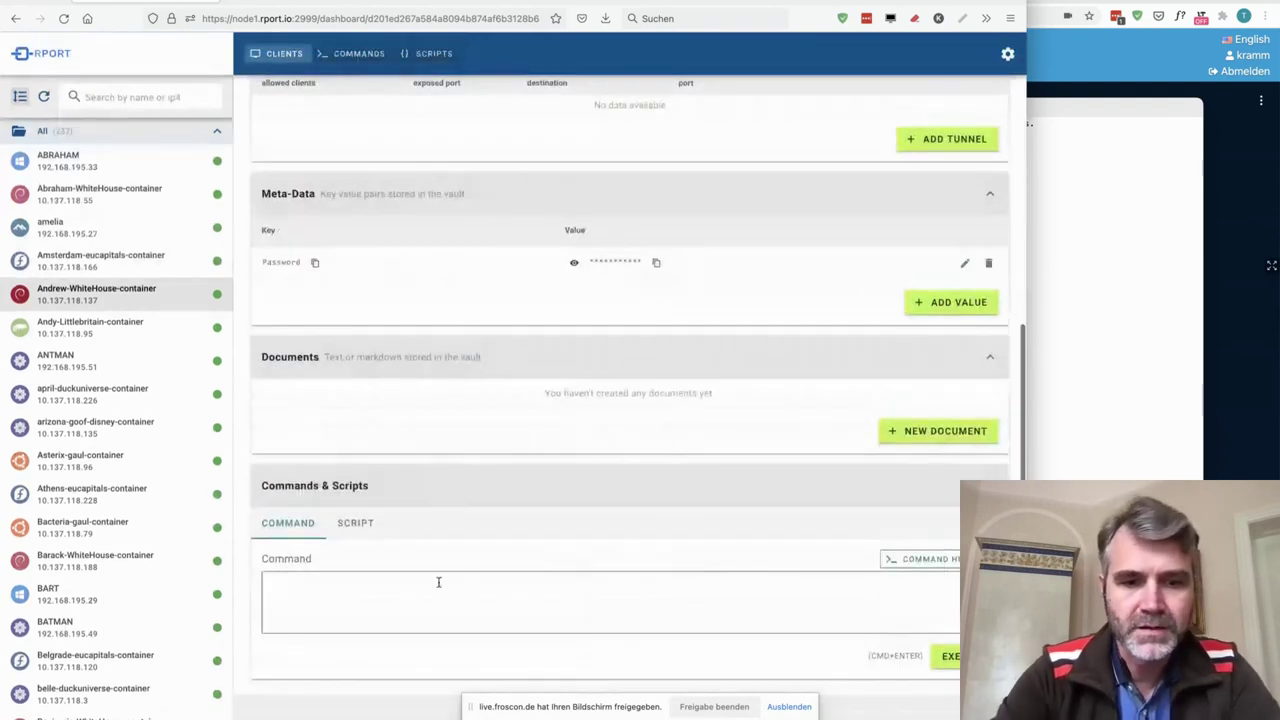
left_click(438, 582)
type("date")
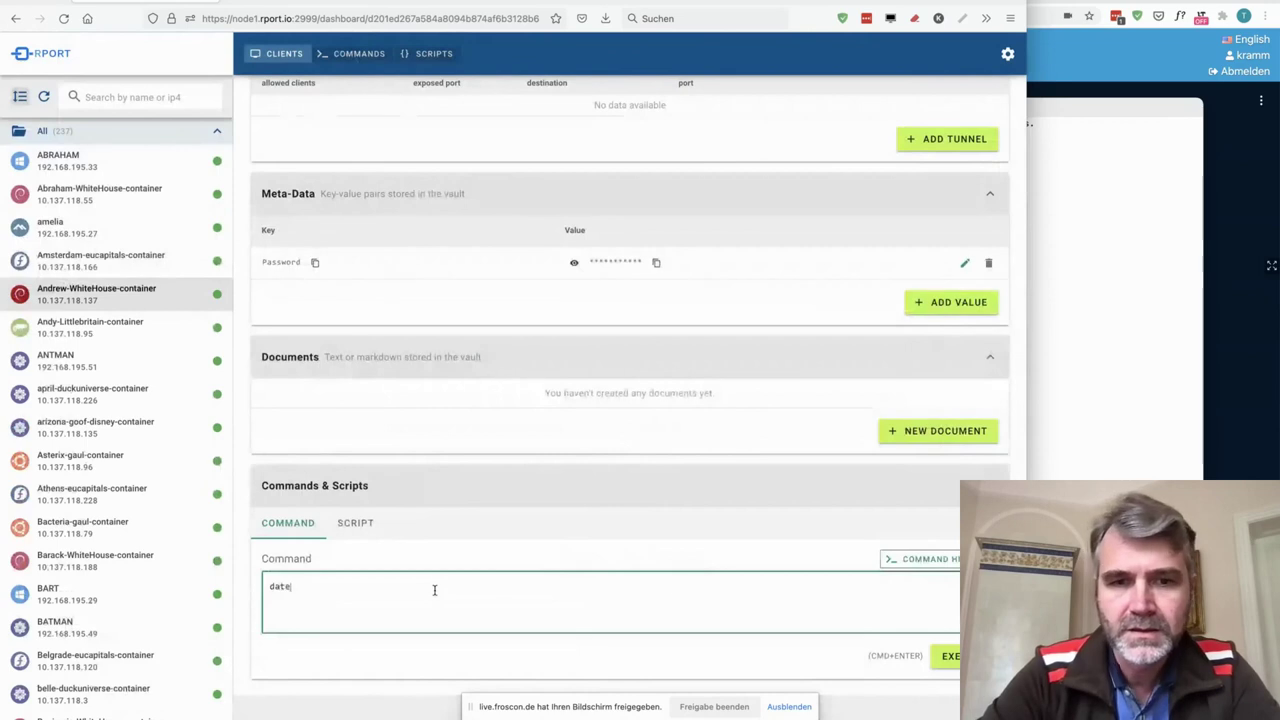
left_click(950, 657)
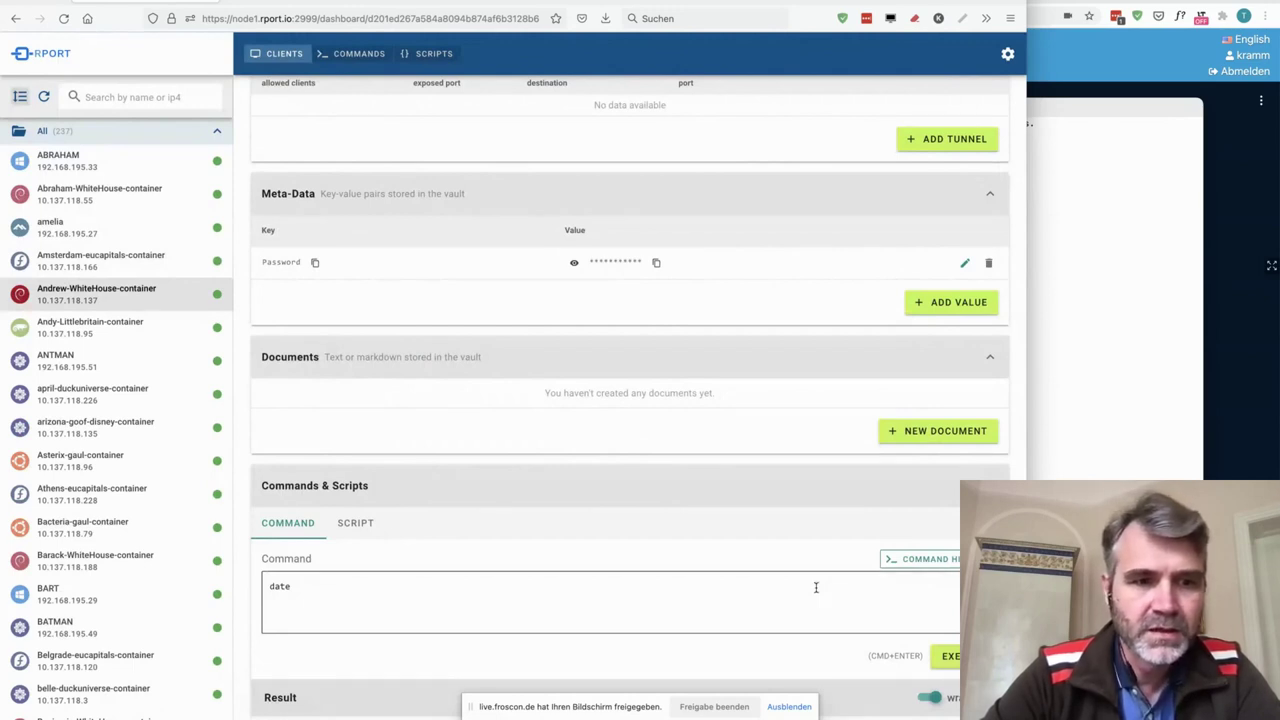
- Open the client BART and view the script interpreter options offered for it
left_click(121, 595)
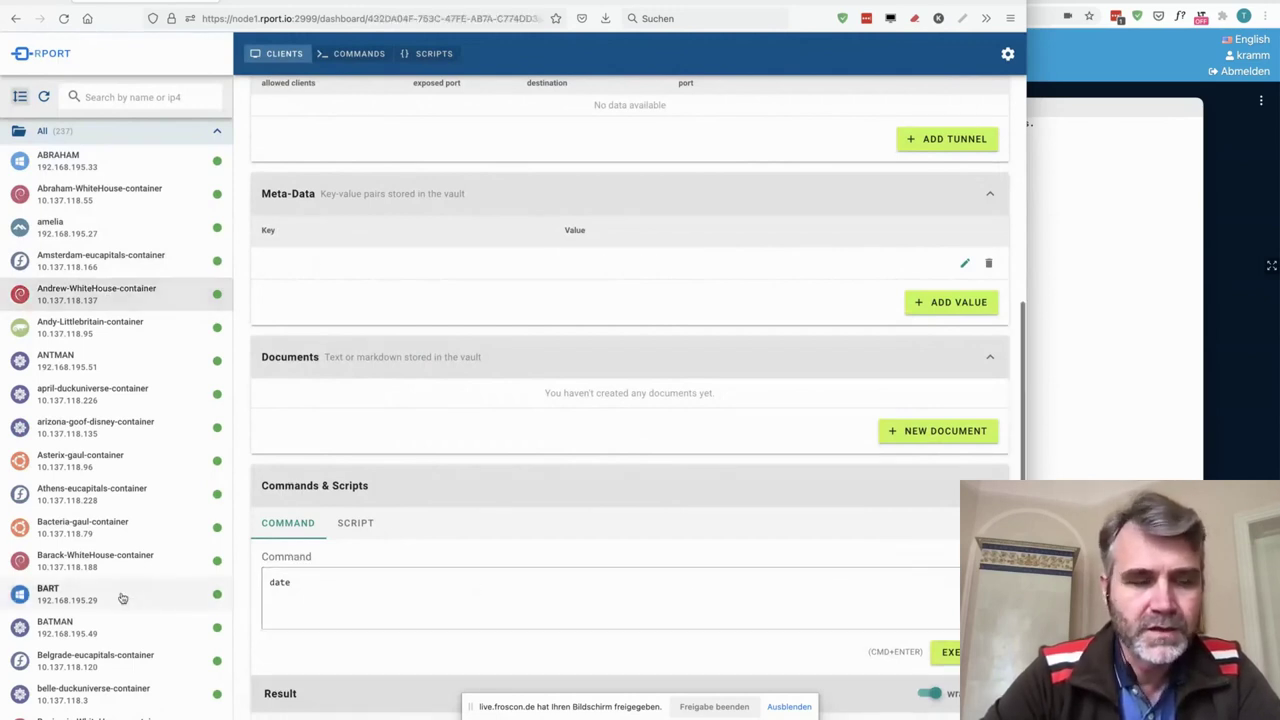
scroll(546, 505, "down", 3)
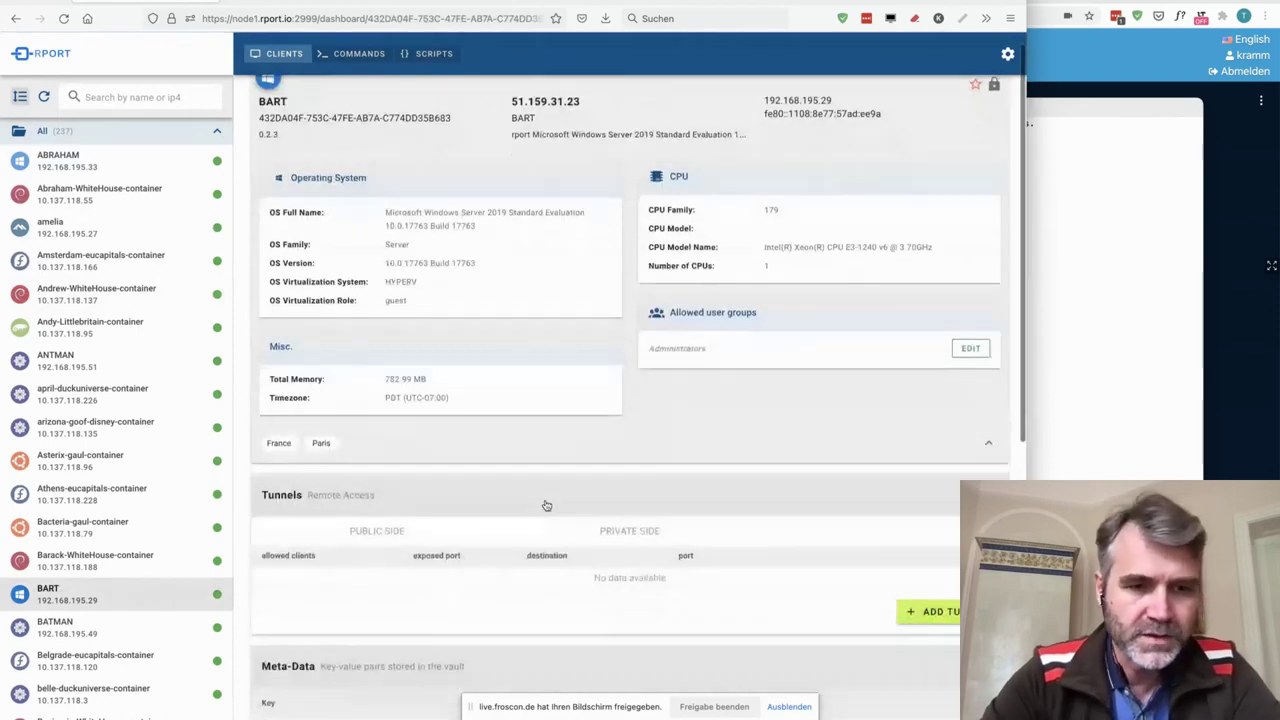
scroll(546, 505, "down", 1)
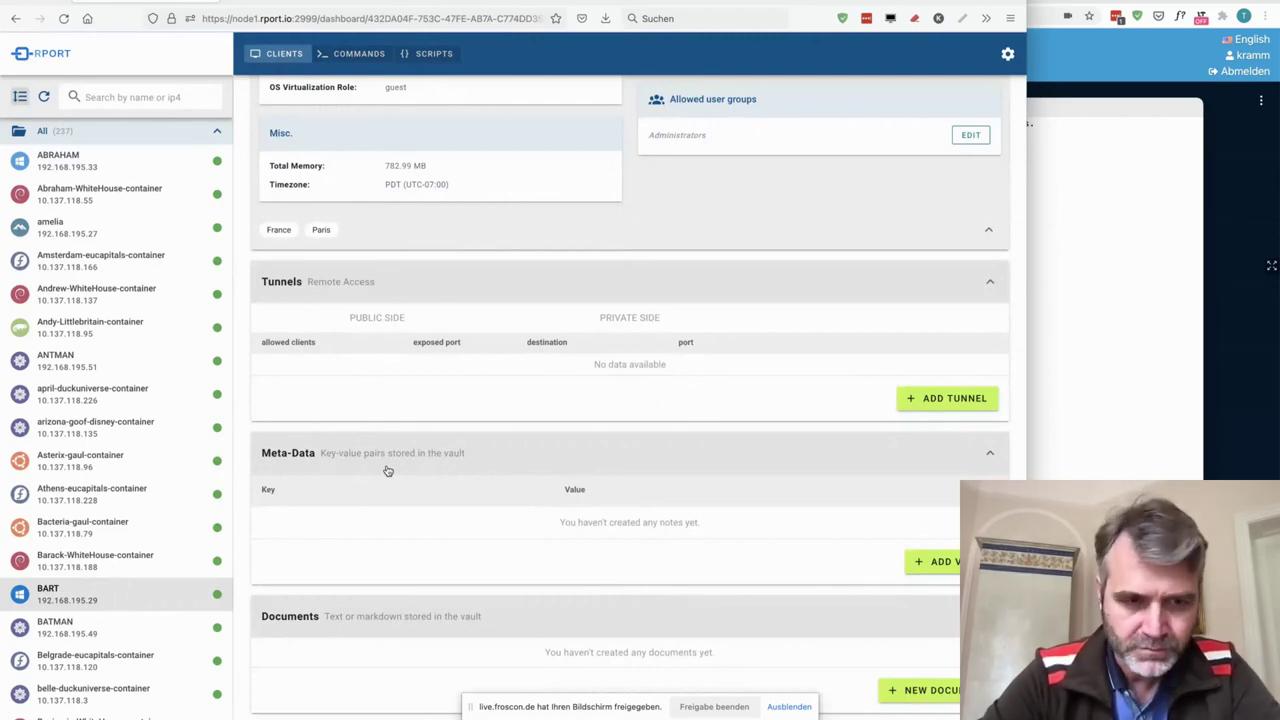
scroll(388, 470, "down", 4)
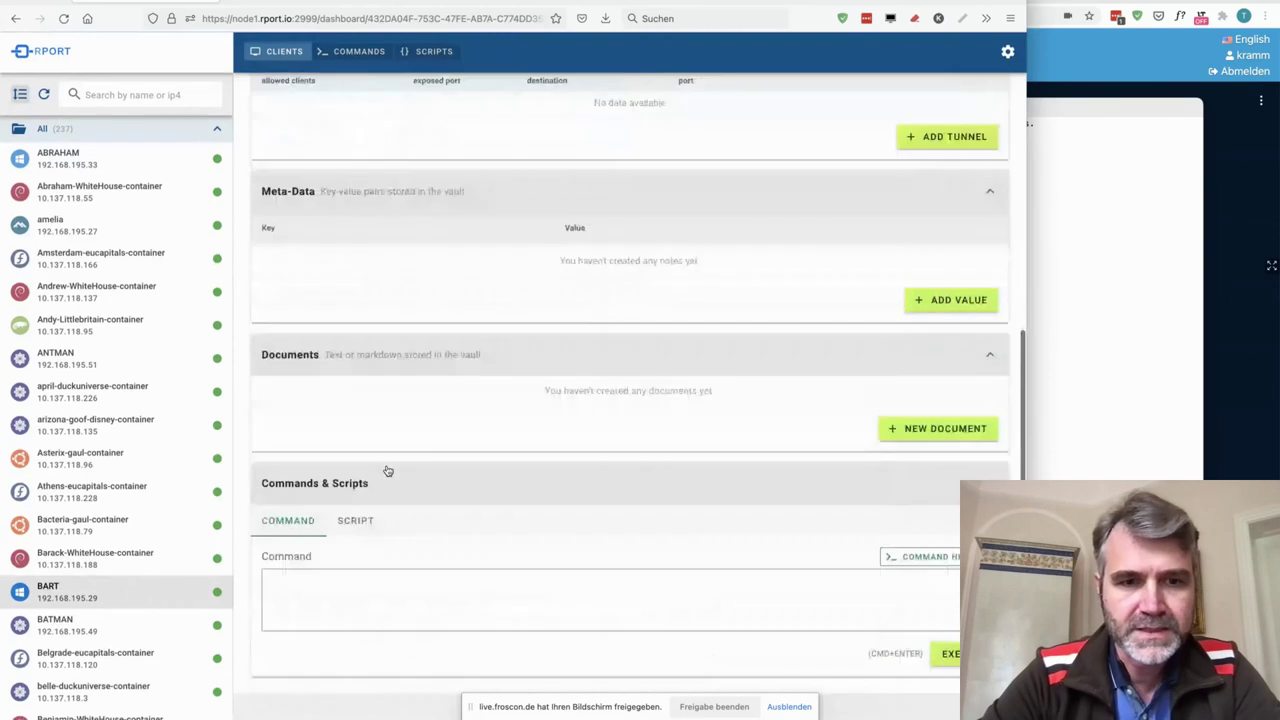
left_click(356, 530)
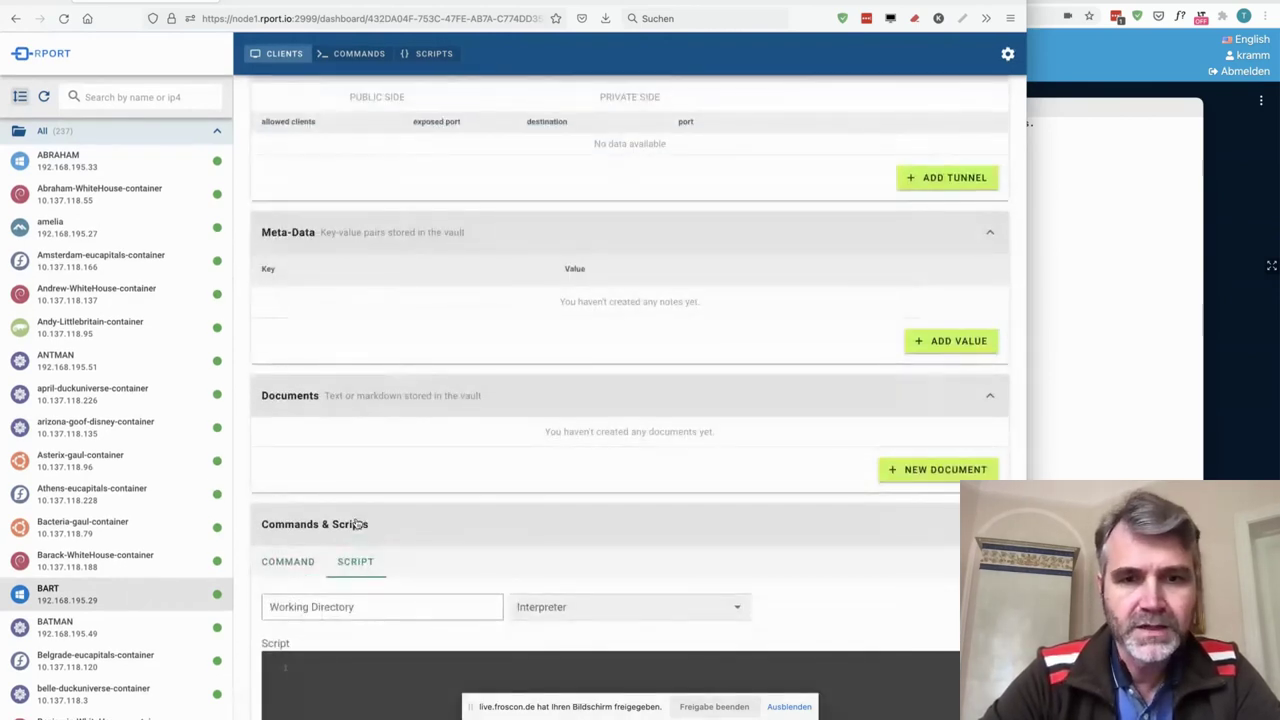
scroll(566, 450, "down", 2)
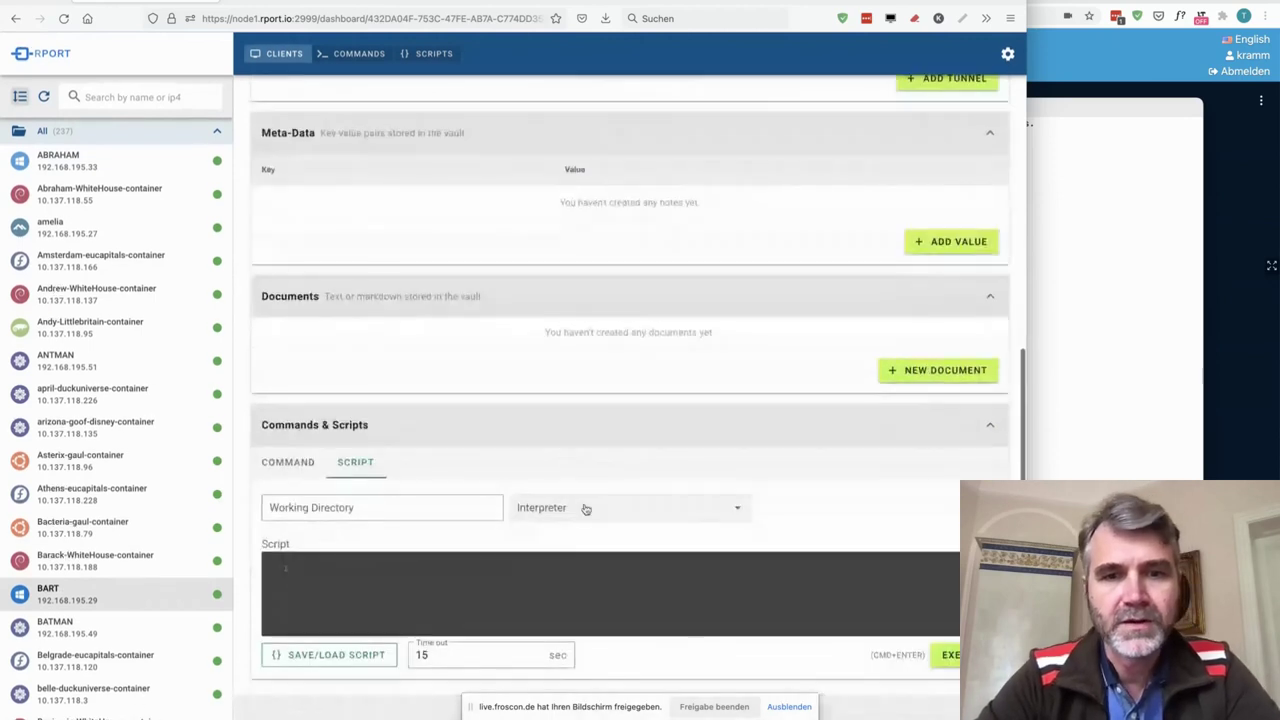
left_click(586, 509)
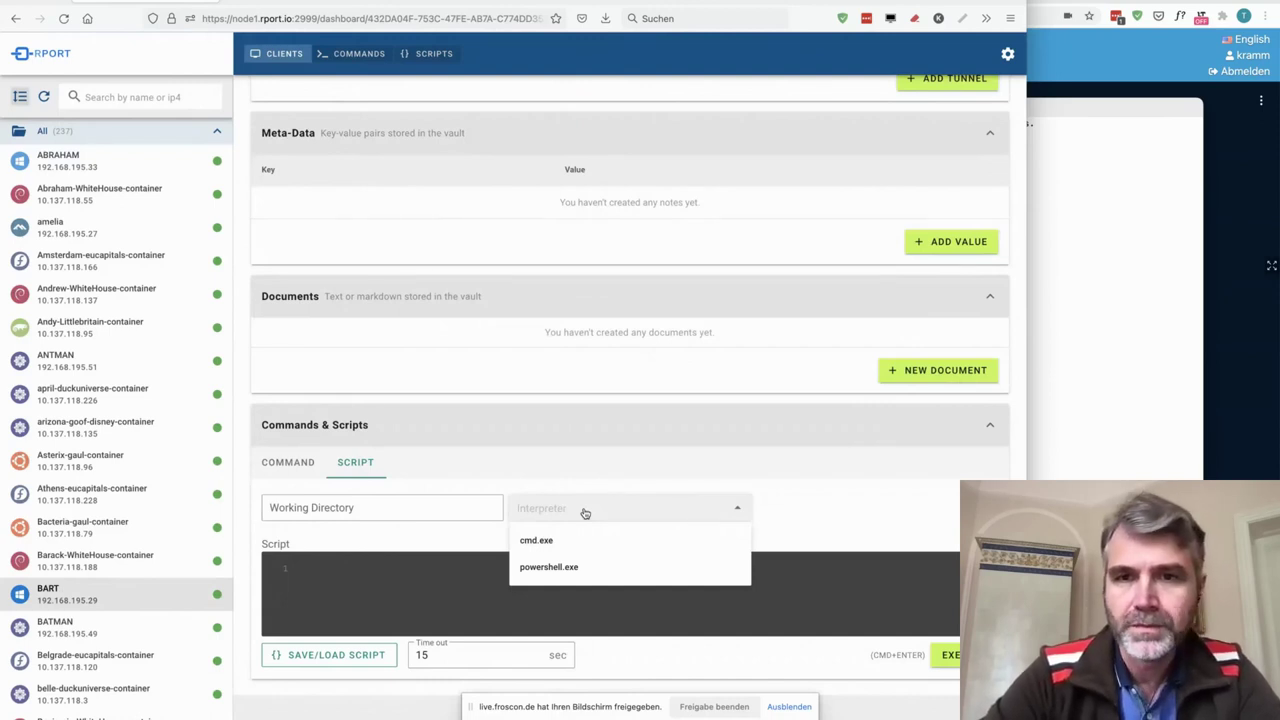
scroll(722, 285, "up", 6)
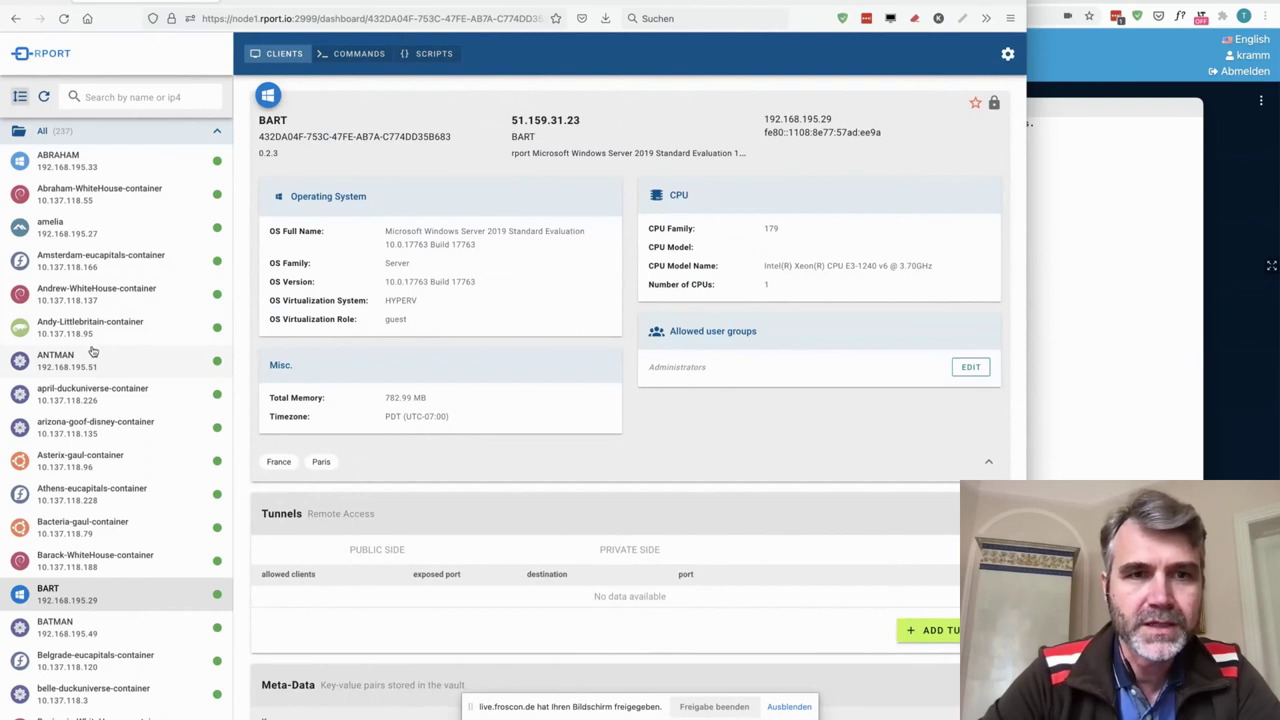
- Execute the command dir on the two clients arizona-goof-disney-container and Athens-eucapitals-container from the multi-client commands page
left_click(359, 54)
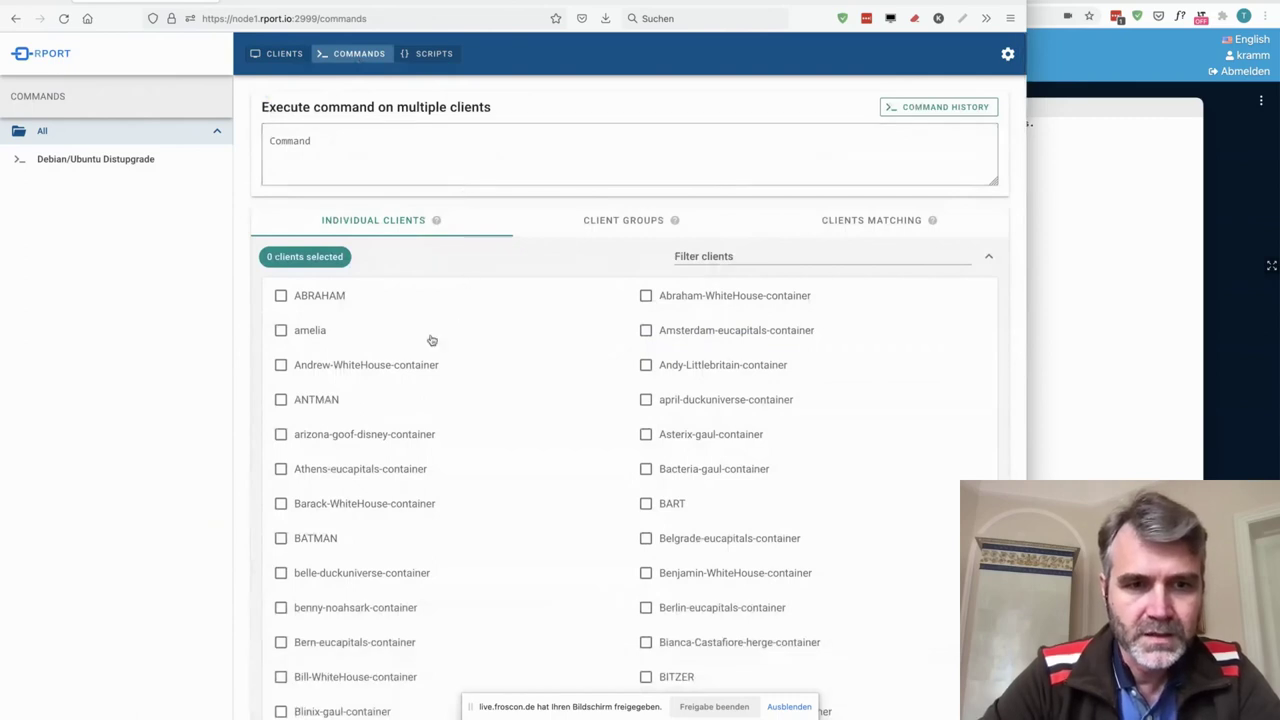
left_click(281, 436)
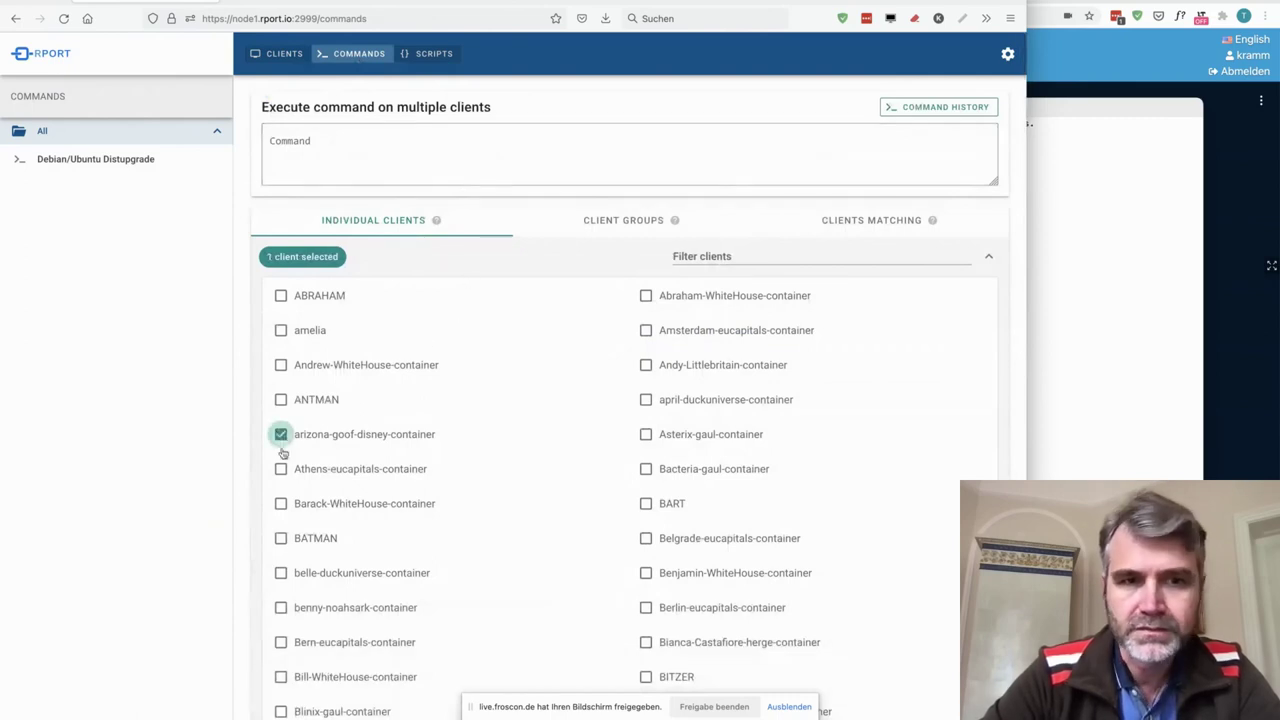
left_click(281, 469)
left_click(375, 150)
type("dir")
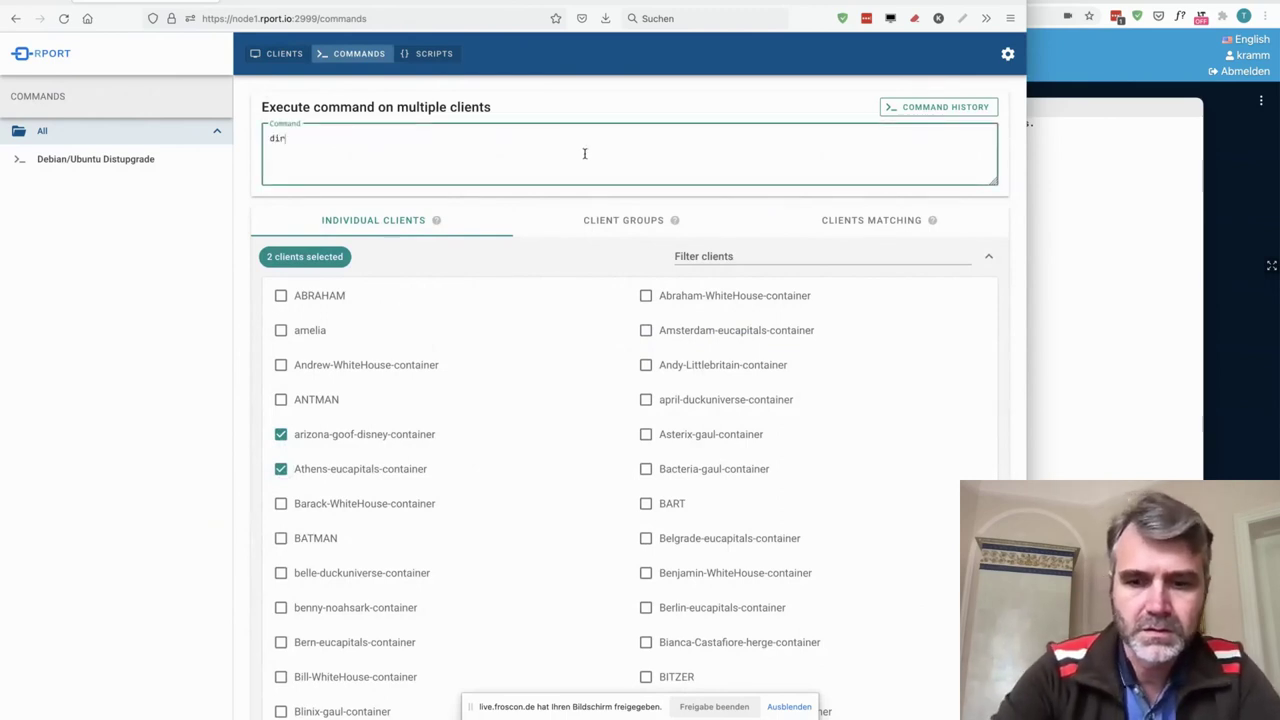
scroll(585, 153, "down", 1)
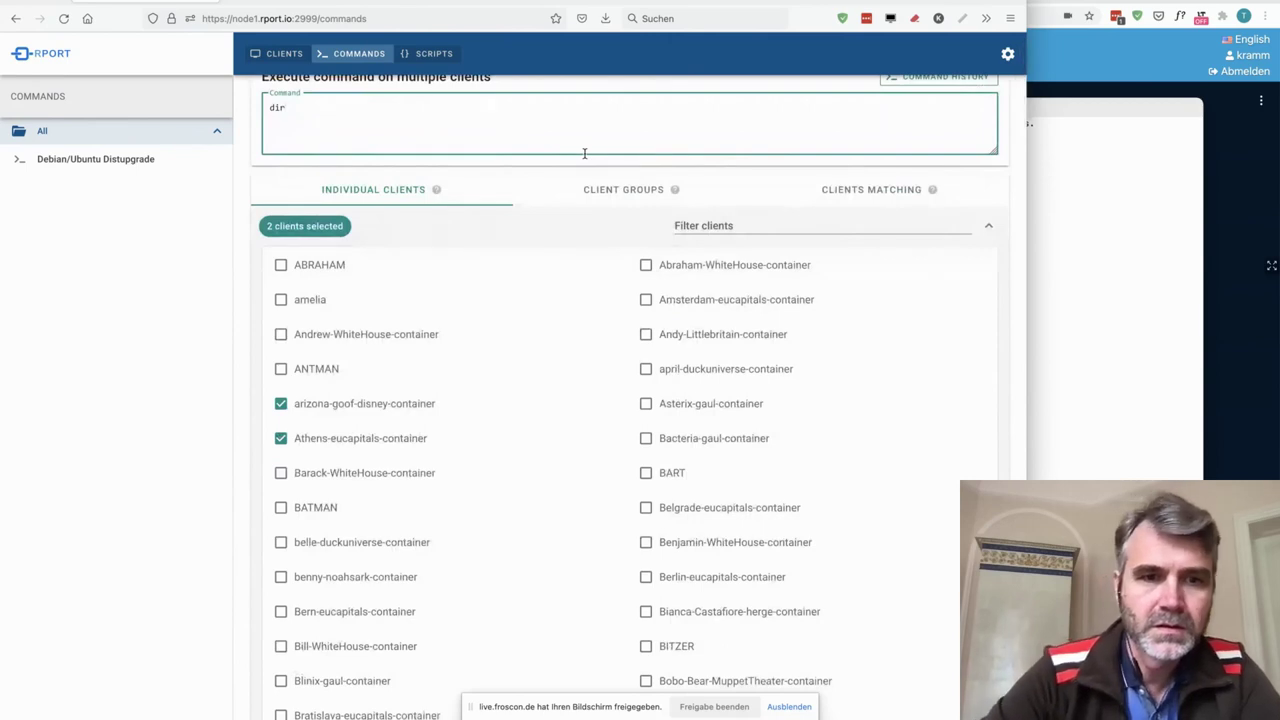
key("super+Return")
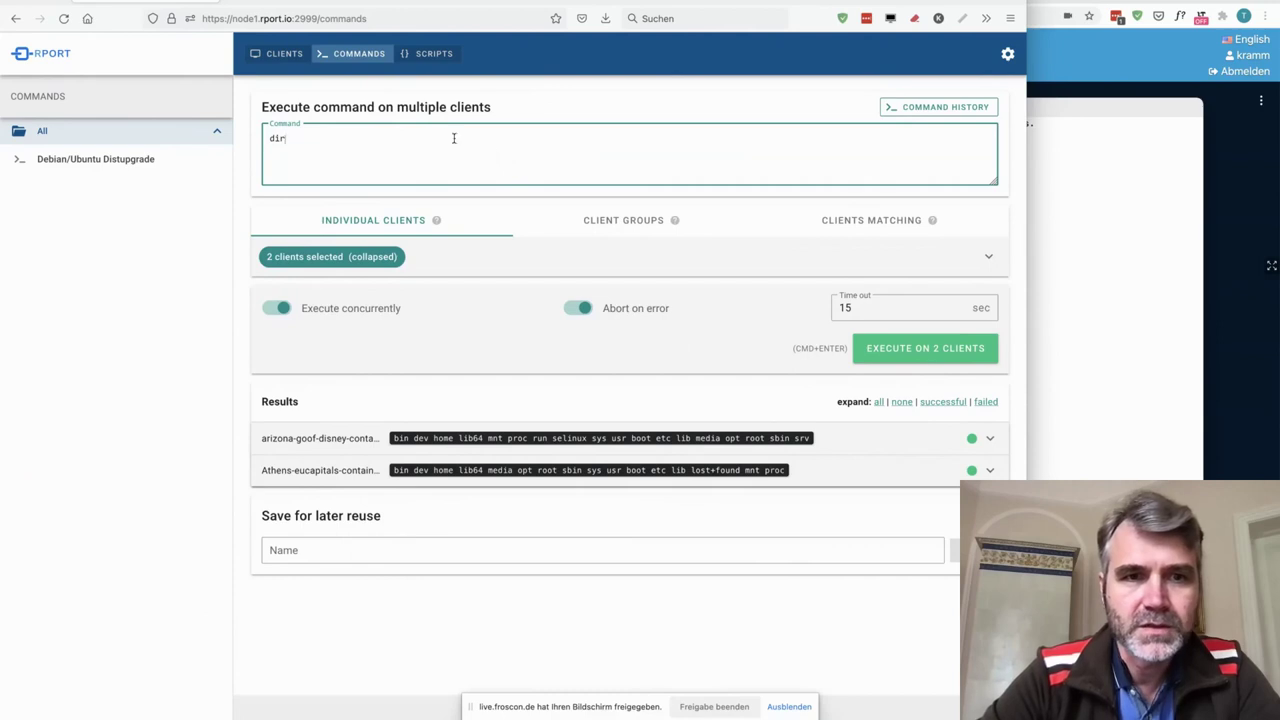
- Open the multi-client scripts page and select all clients by matching the regular expression .*
left_click(434, 58)
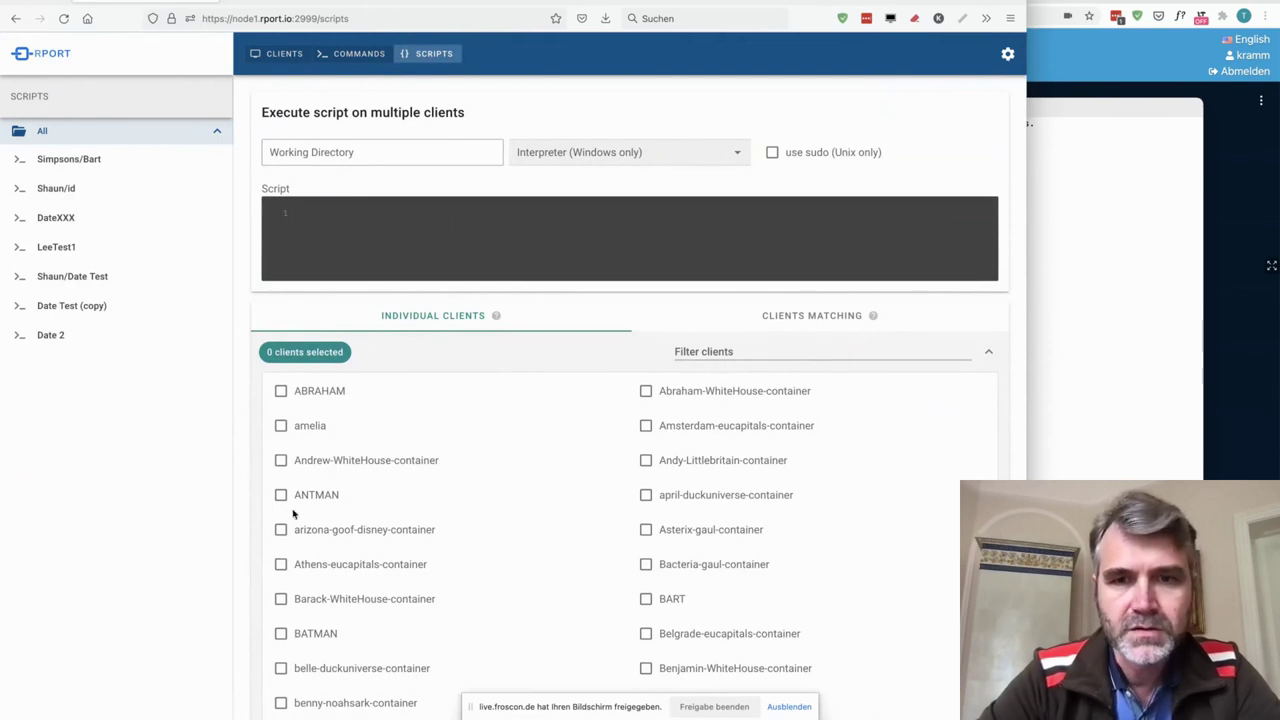
left_click(769, 316)
left_click(509, 381)
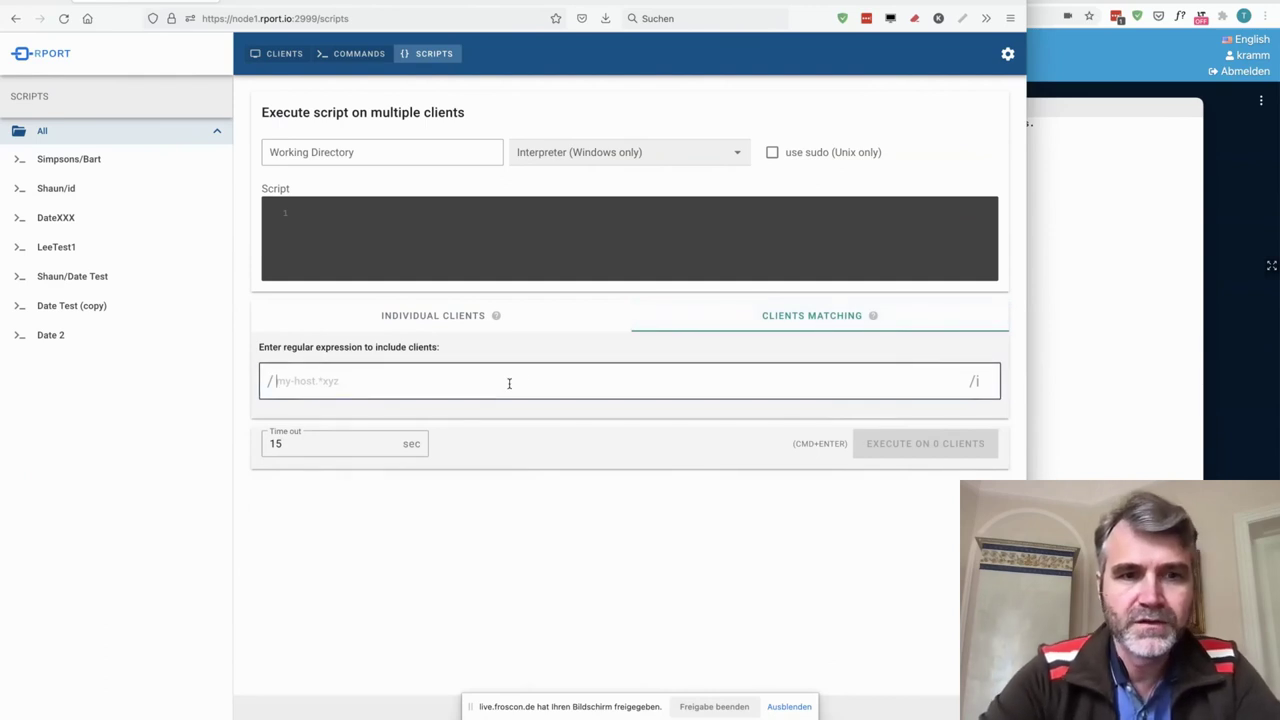
type(".*")
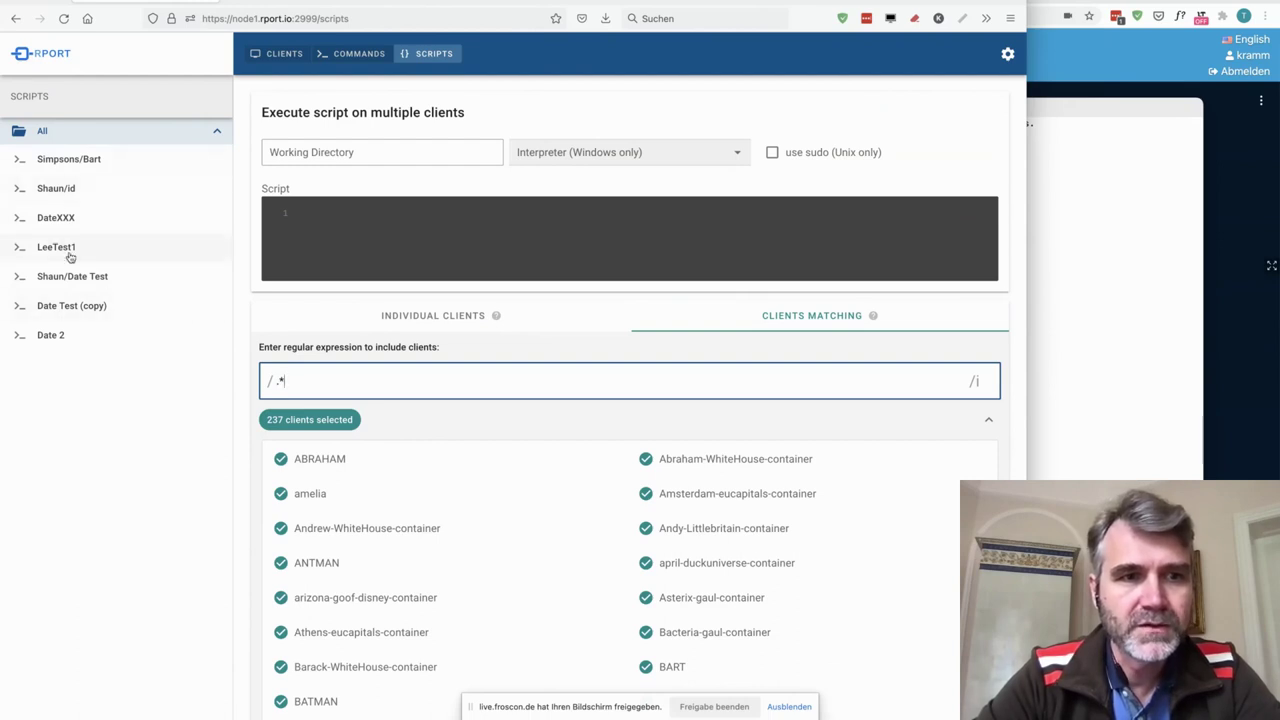
- Load the saved script Simpsons/Bart and examine its code and the list of clients available for it
left_click(90, 163)
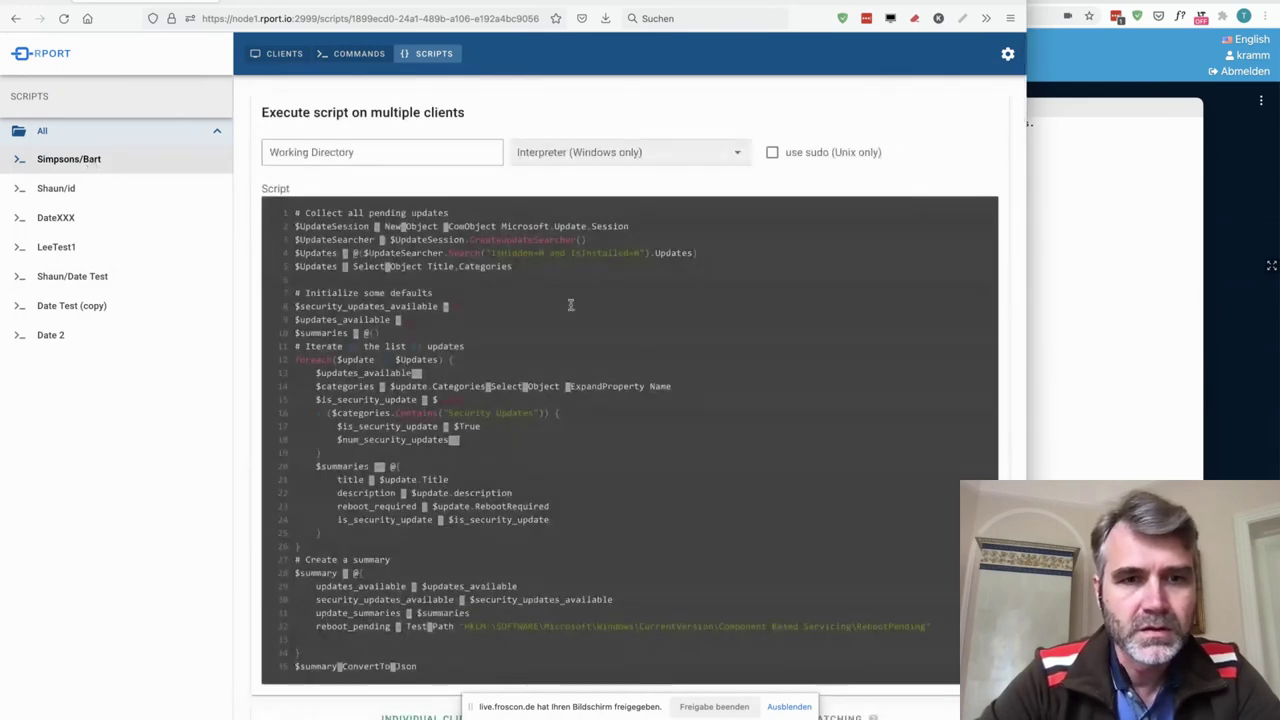
scroll(606, 308, "down", 2)
scroll(606, 308, "down", 1)
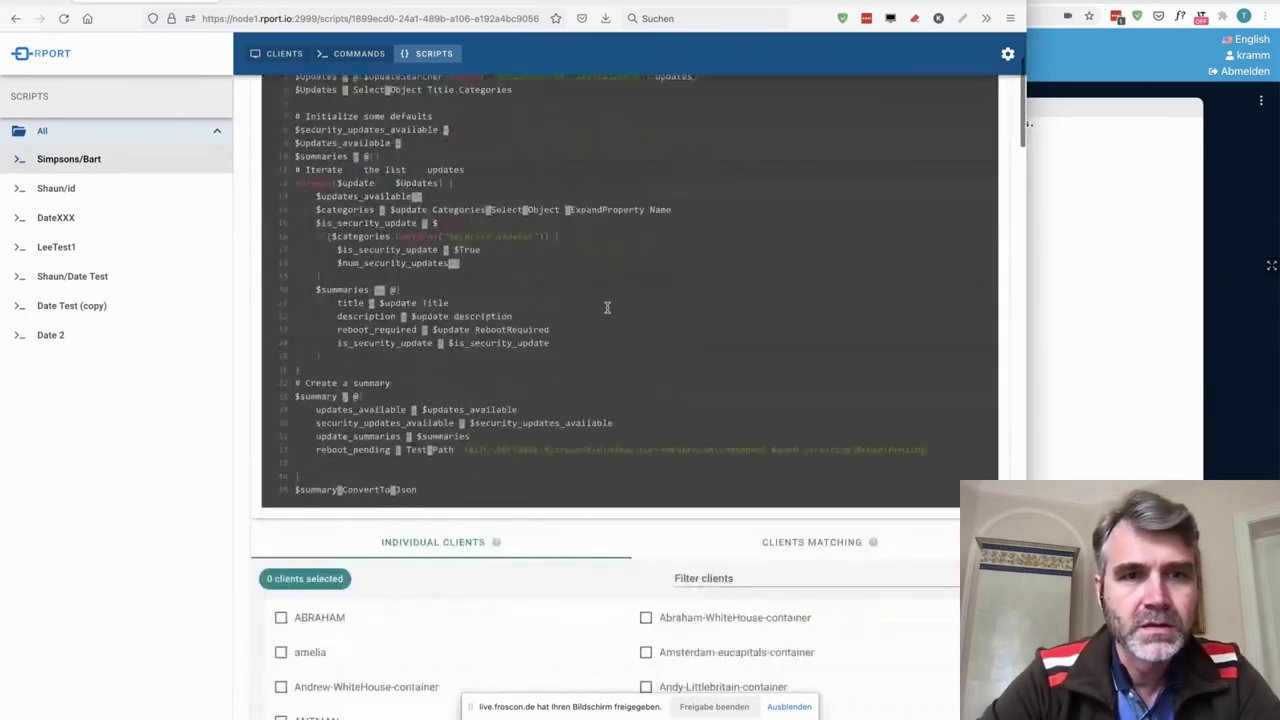
scroll(606, 308, "up", 1)
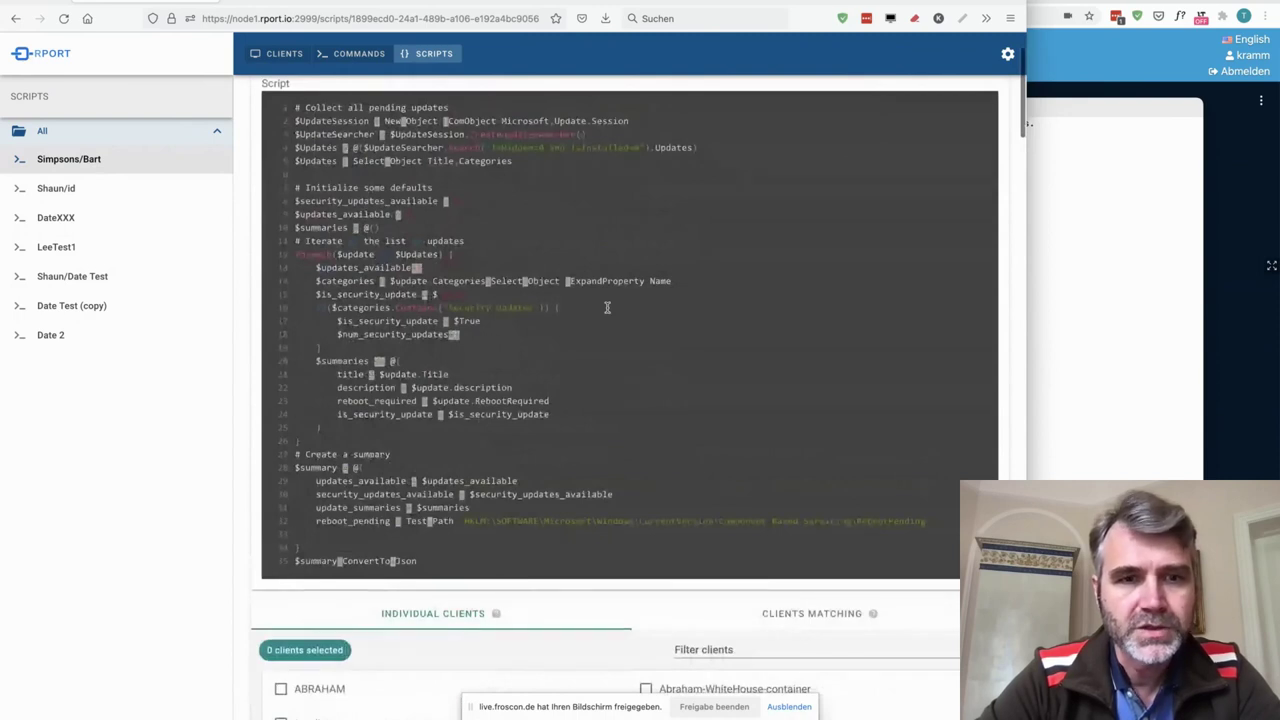
scroll(606, 308, "down", 5)
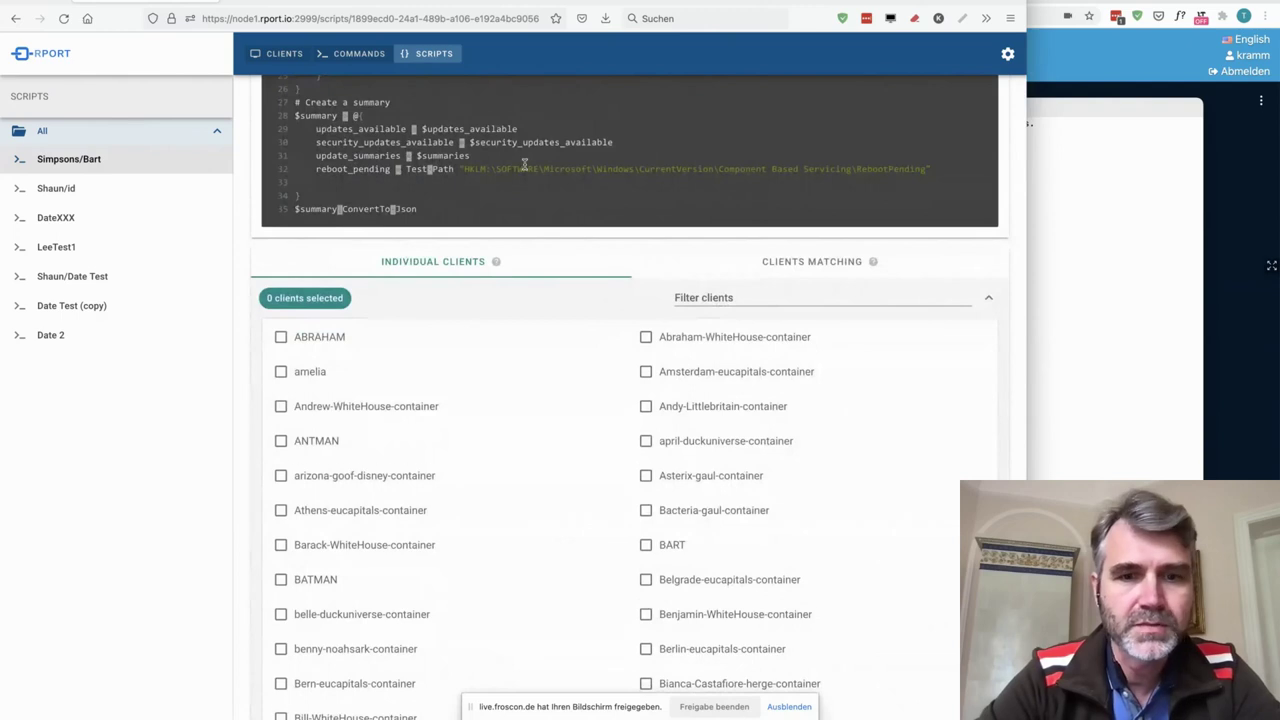
scroll(524, 165, "down", 15)
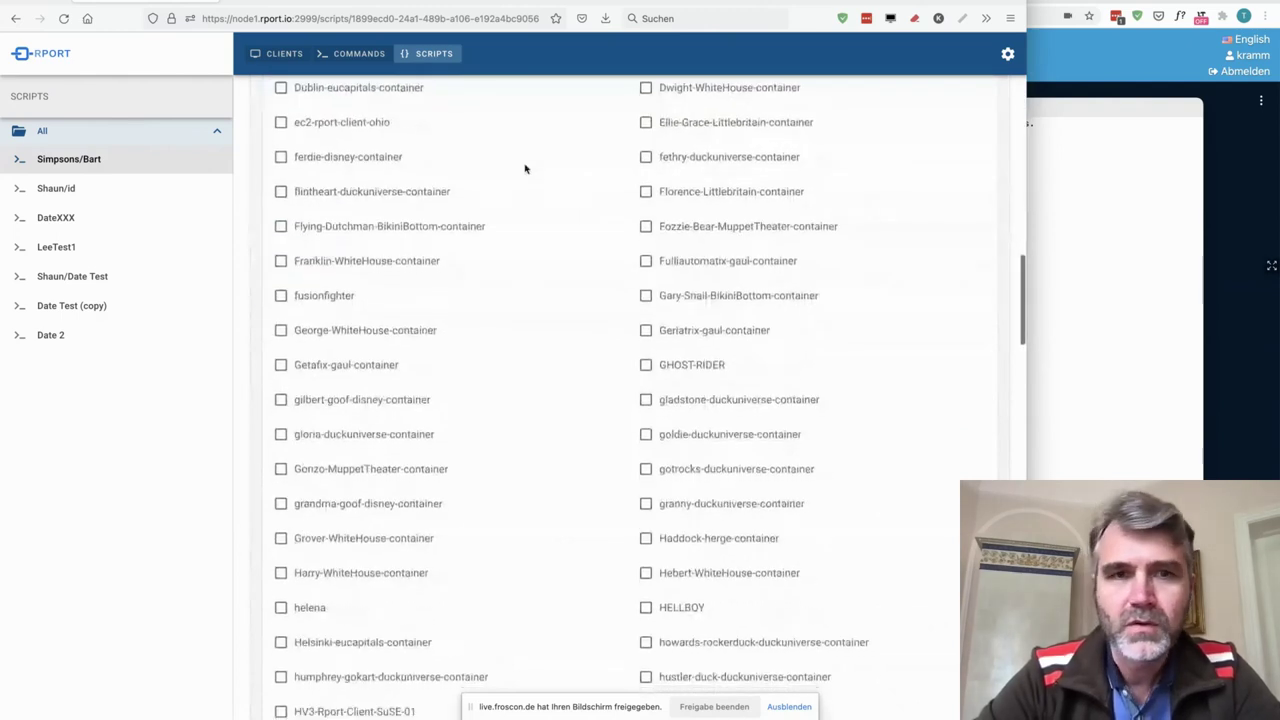
scroll(524, 166, "up", 15)
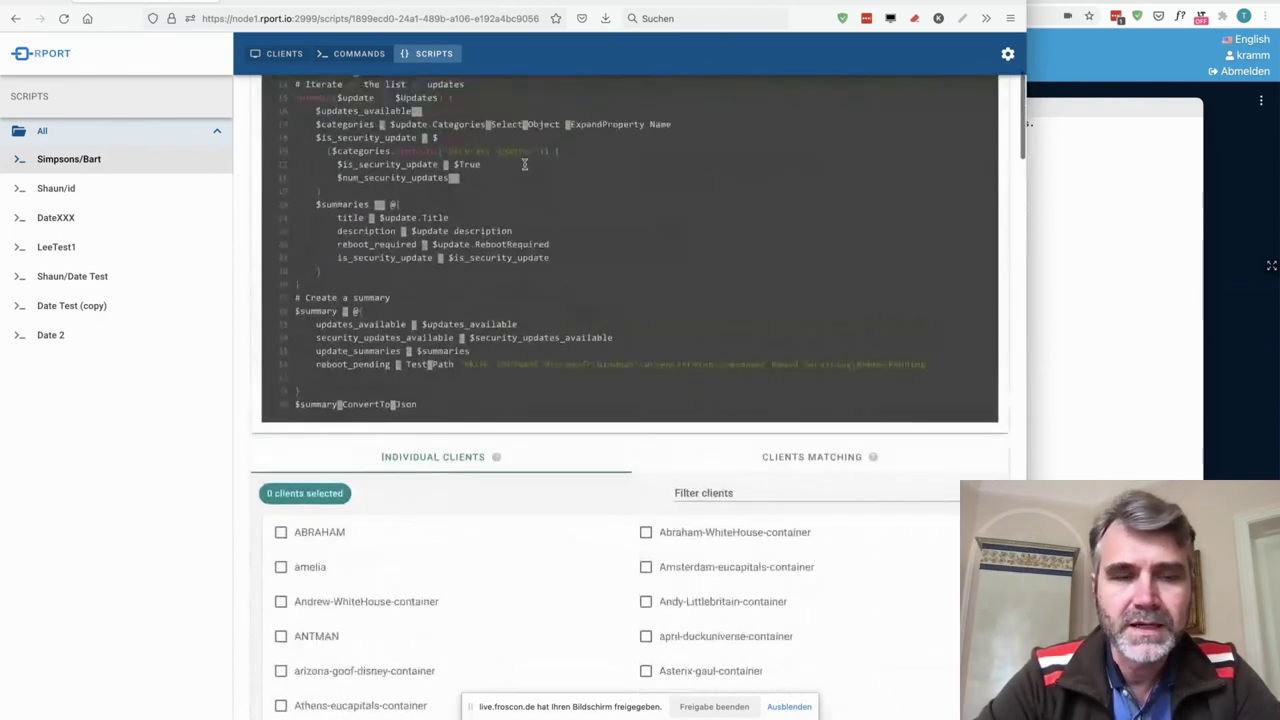
scroll(524, 165, "up", 5)
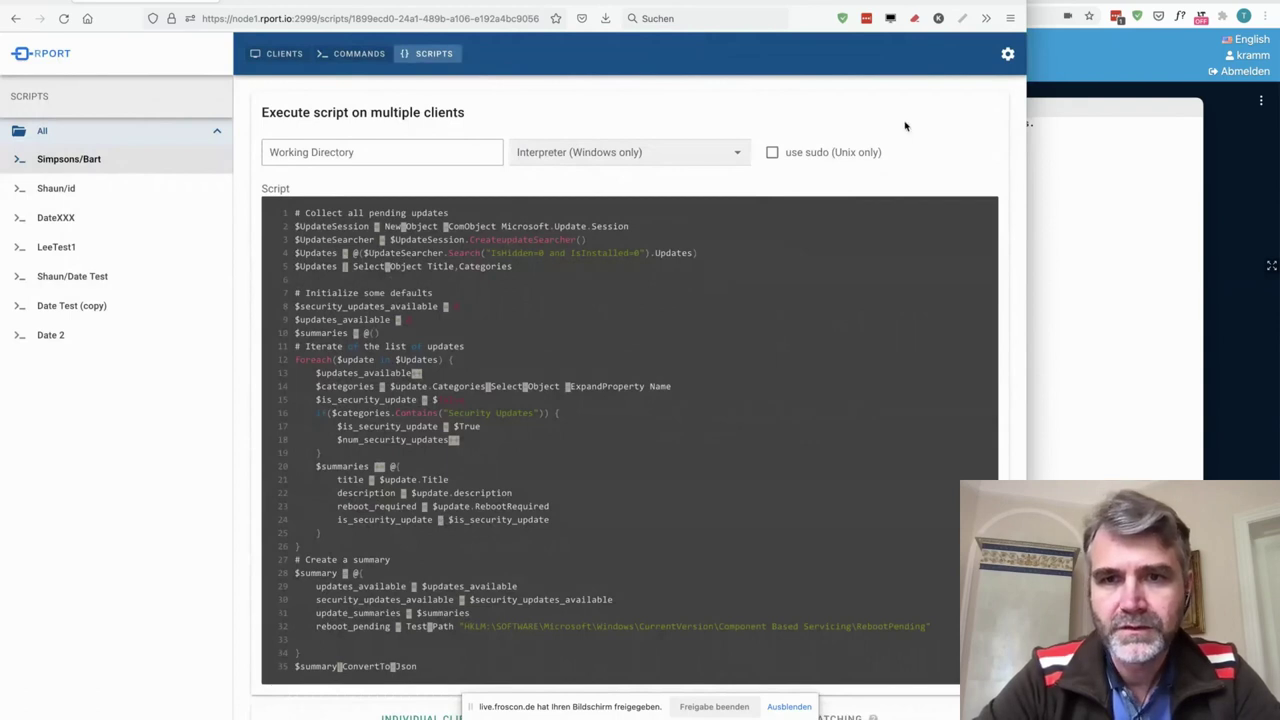
- Open the client access list, view the Linux and Windows installation commands for the first entry, highlight the pairing code, and close them
left_click(1007, 55)
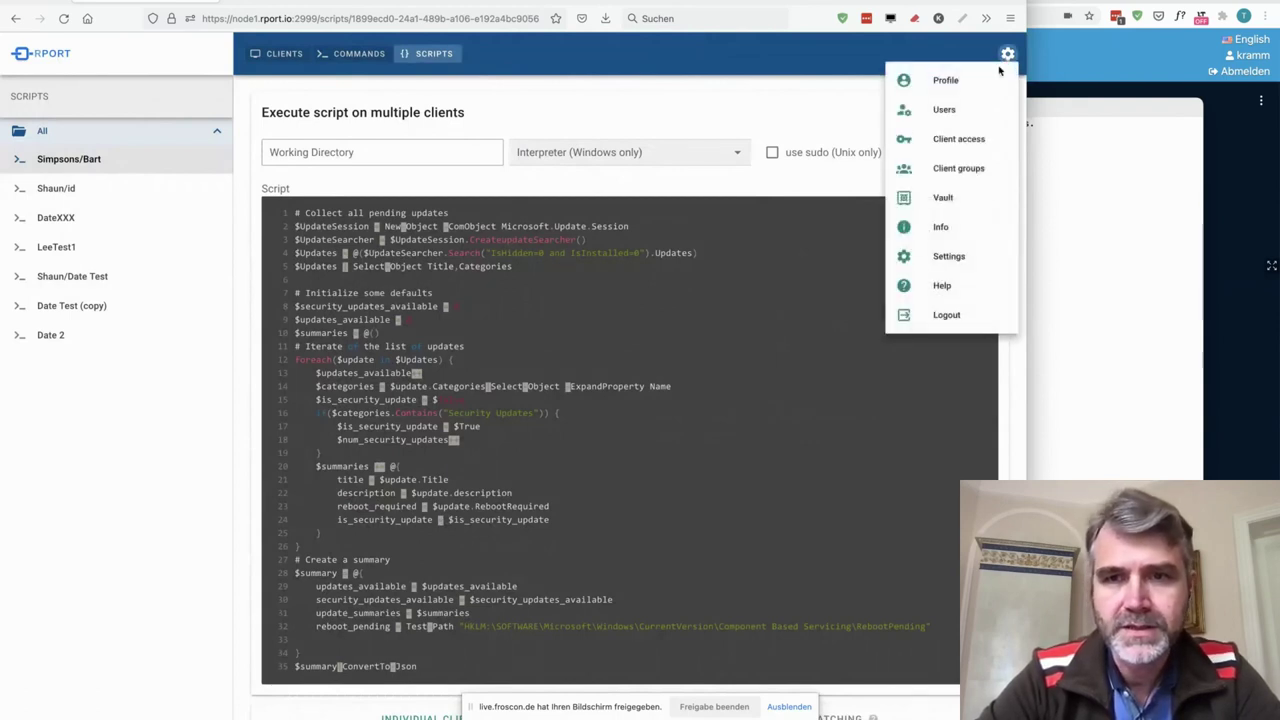
left_click(972, 142)
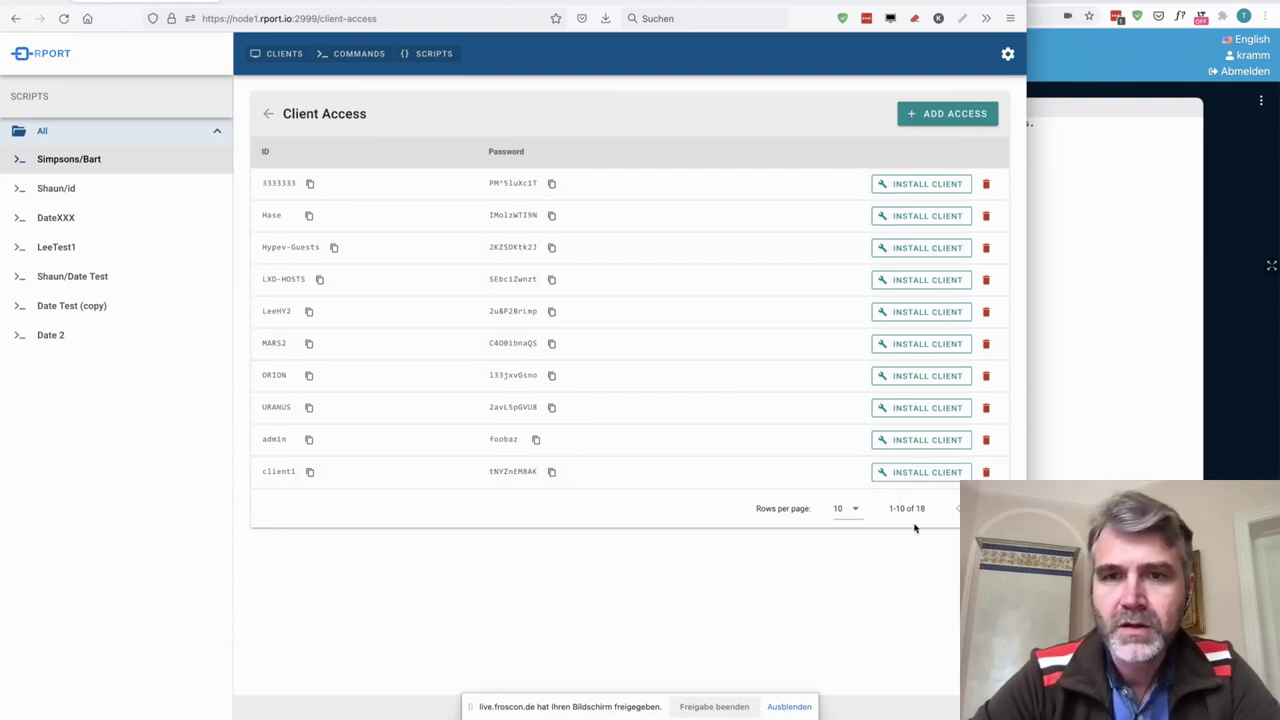
left_click(929, 185)
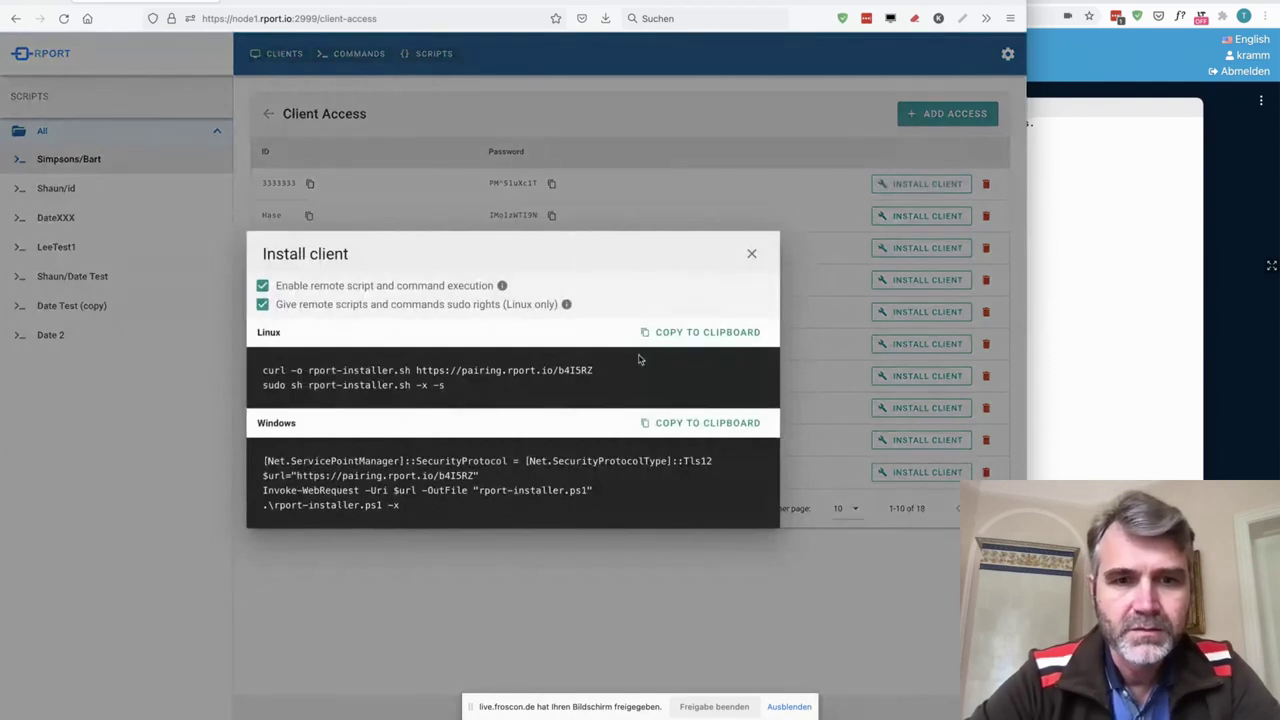
double_click(566, 370)
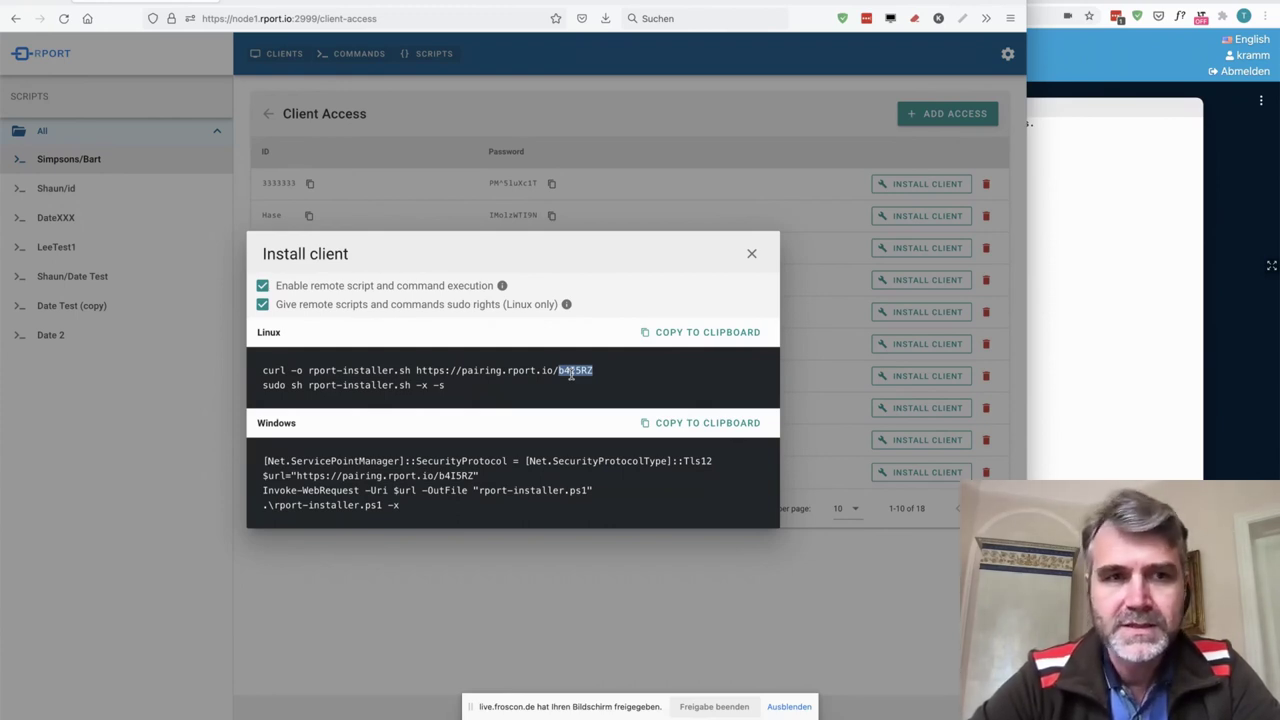
left_click(752, 255)
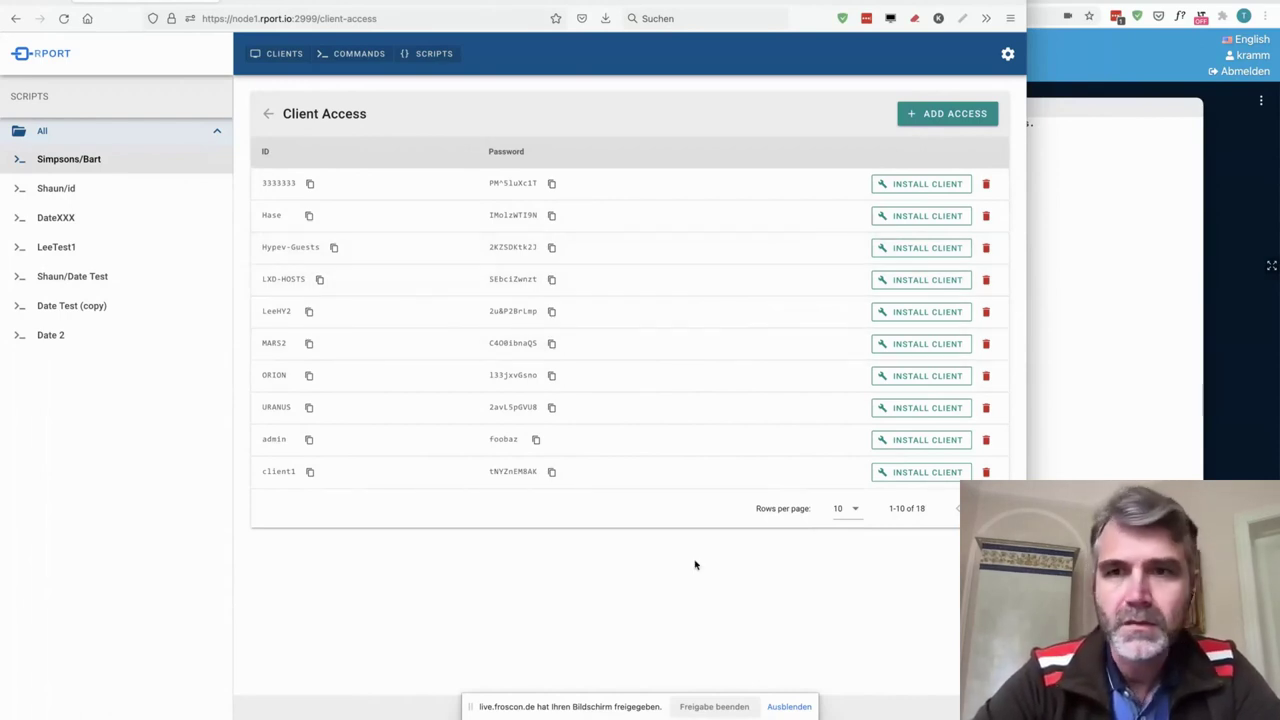
- Switch to the BigBlueButton conference window to read the public chat, and return to the RPort dashboard
left_click(1052, 135)
left_click(1095, 4)
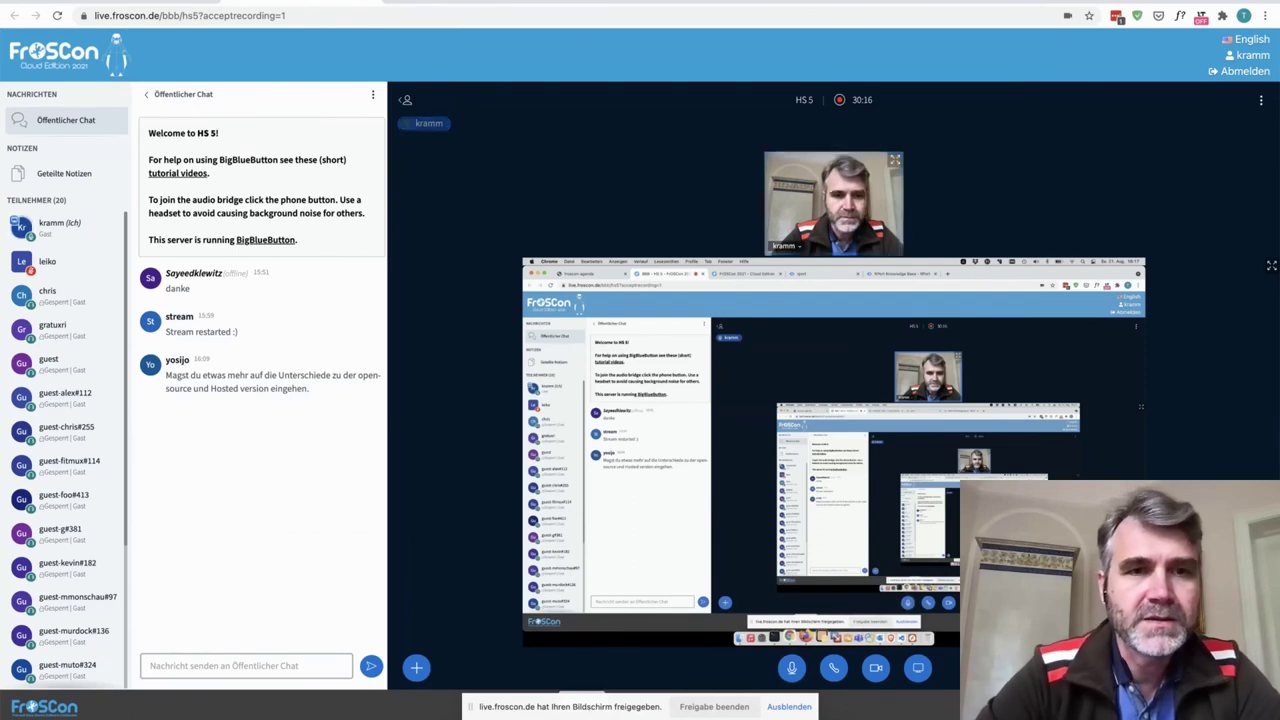
key("super+Tab")
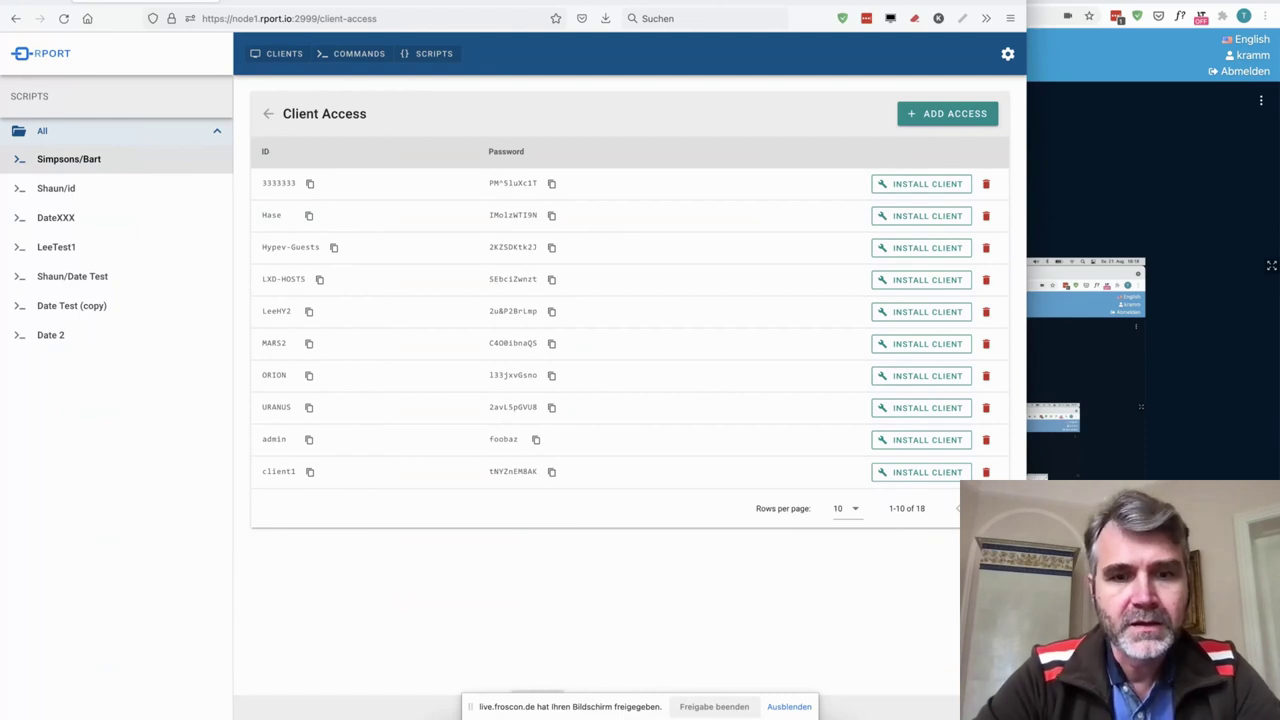
- Switch to the terminal and enter the beginning of a command, rport -, in the Andrew-WhiteHouse-container session
key("super+Tab")
type("rport ")
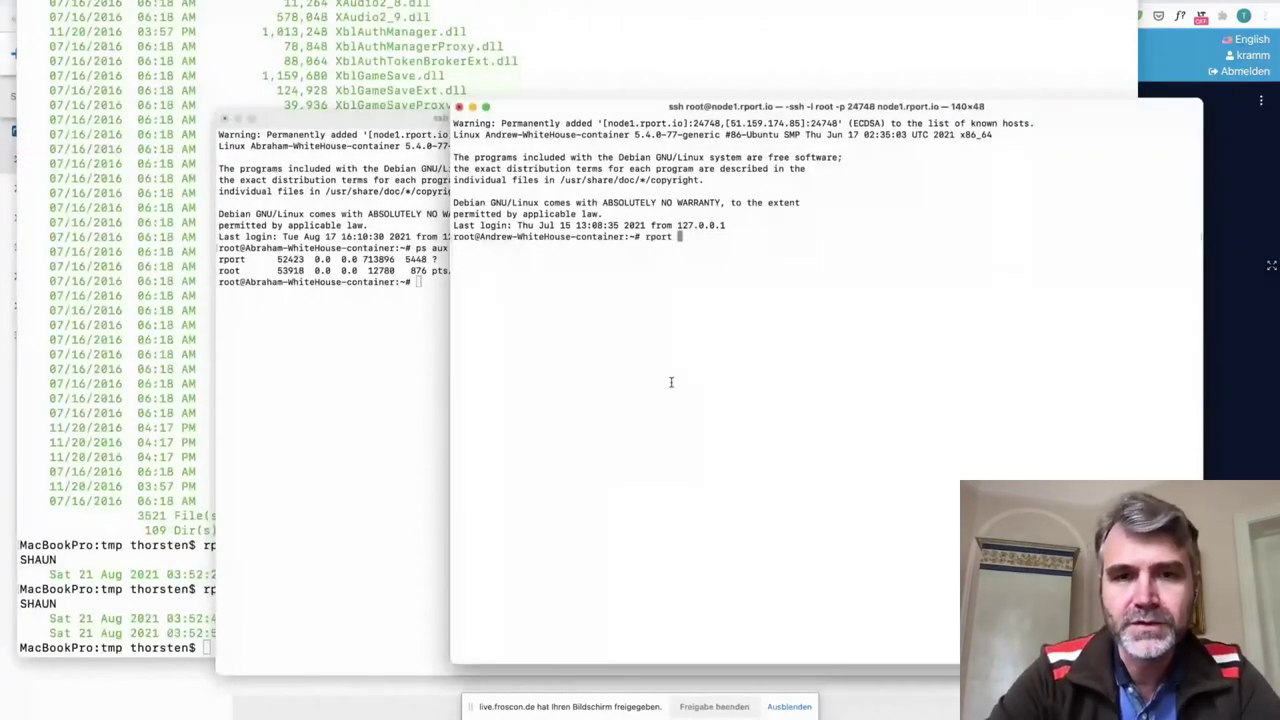
type("-")
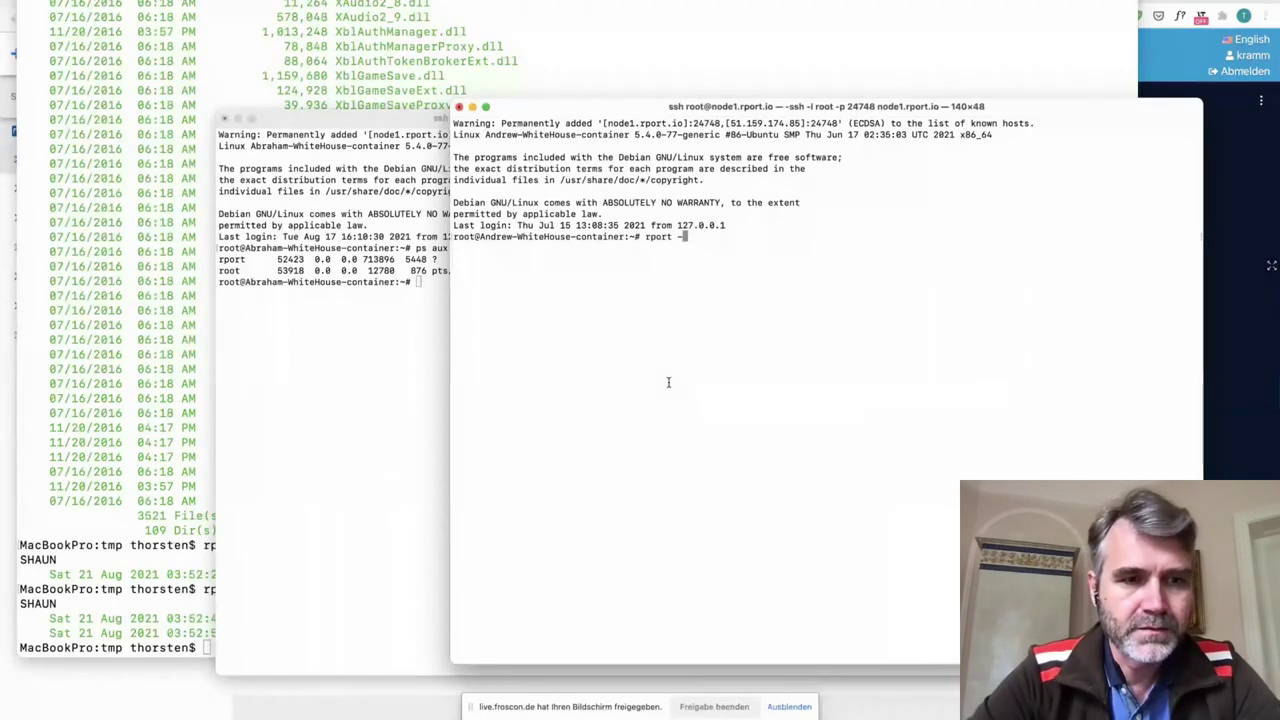
- Switch to the local terminal window and look through its command history for earlier rportcli commands
left_click(101, 404)
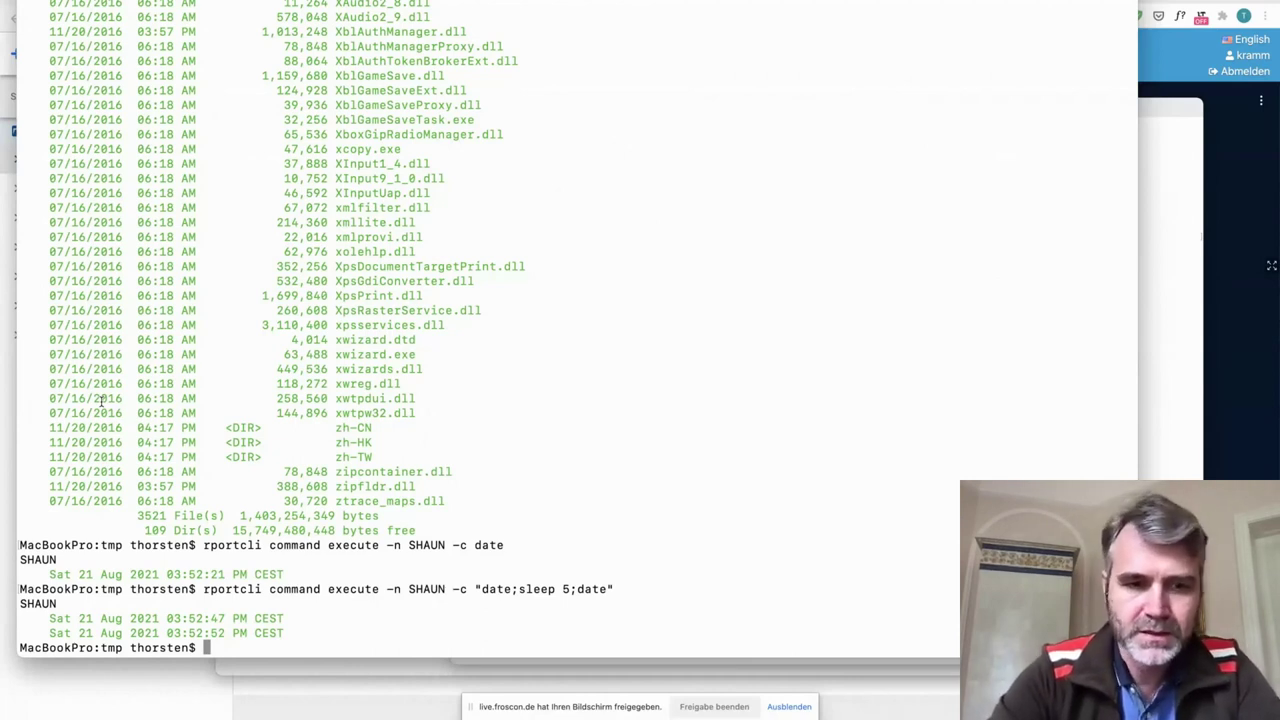
key("Up")
key("Up")
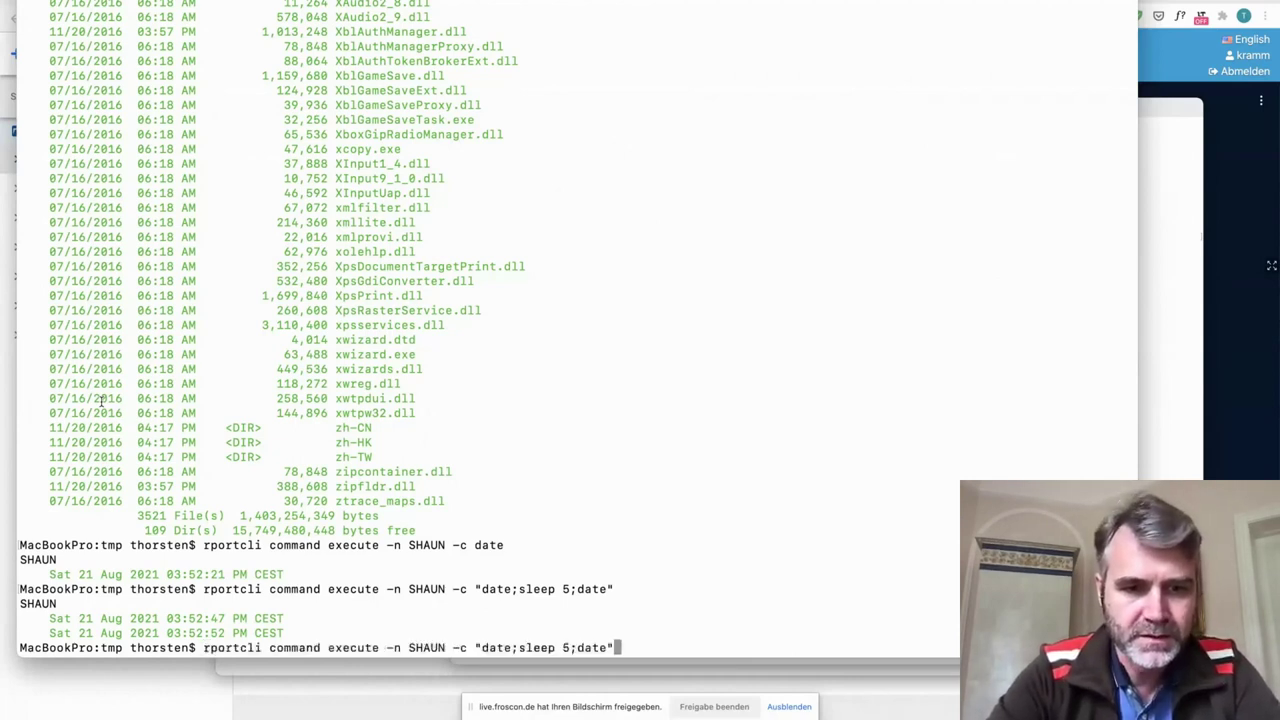
key("Up")
key("Up")
key("Up")
key("Up")
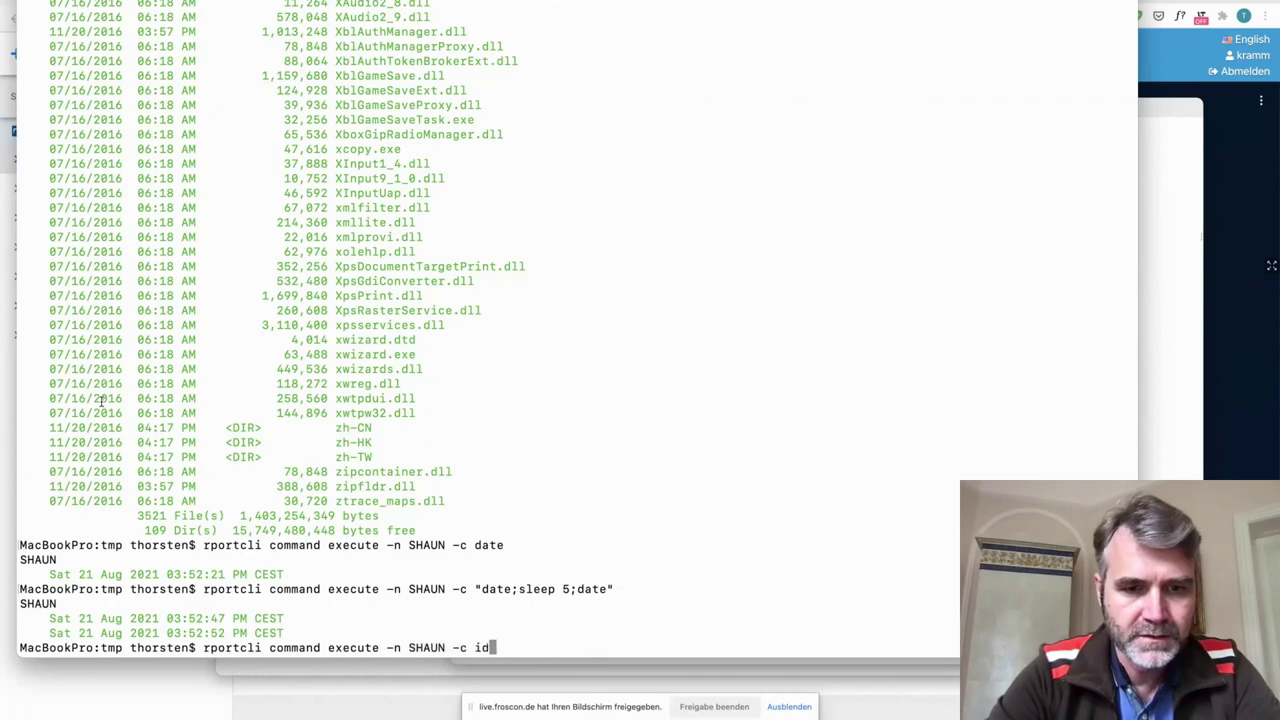
key("Up")
key("Up")
key("Up")
key("Up")
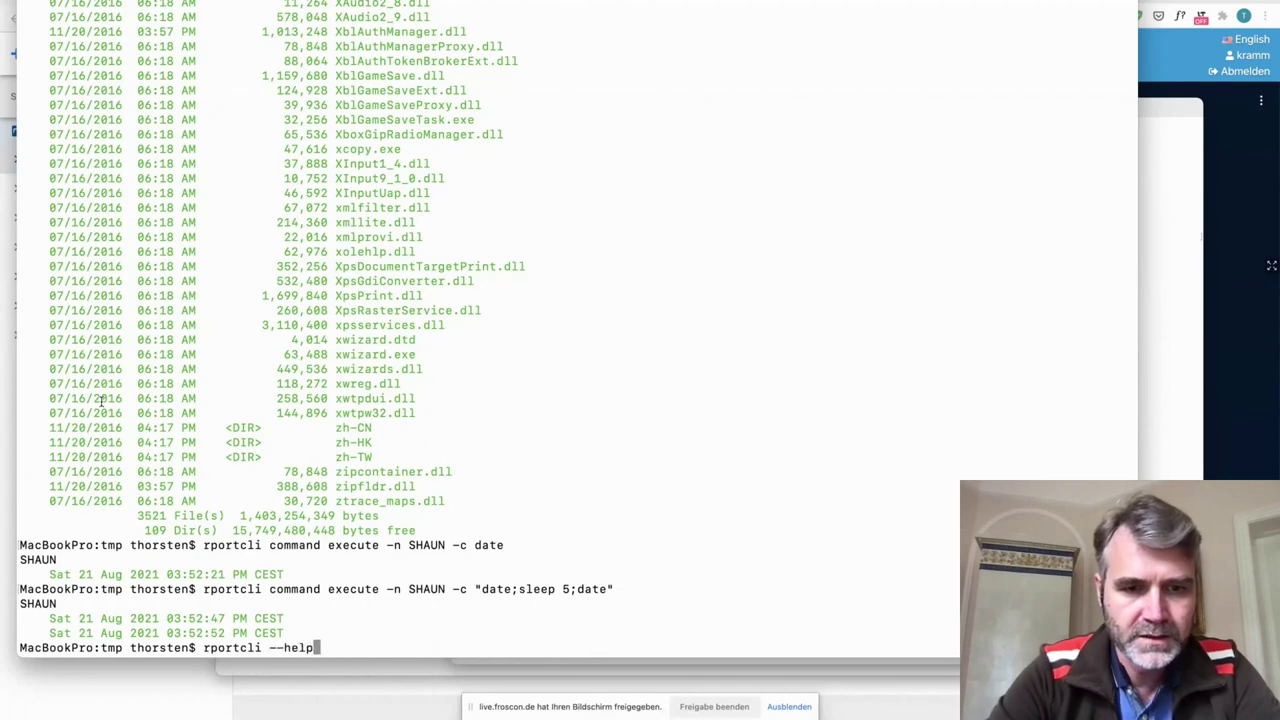
key("Up")
key("Up")
key("Up")
key("Up")
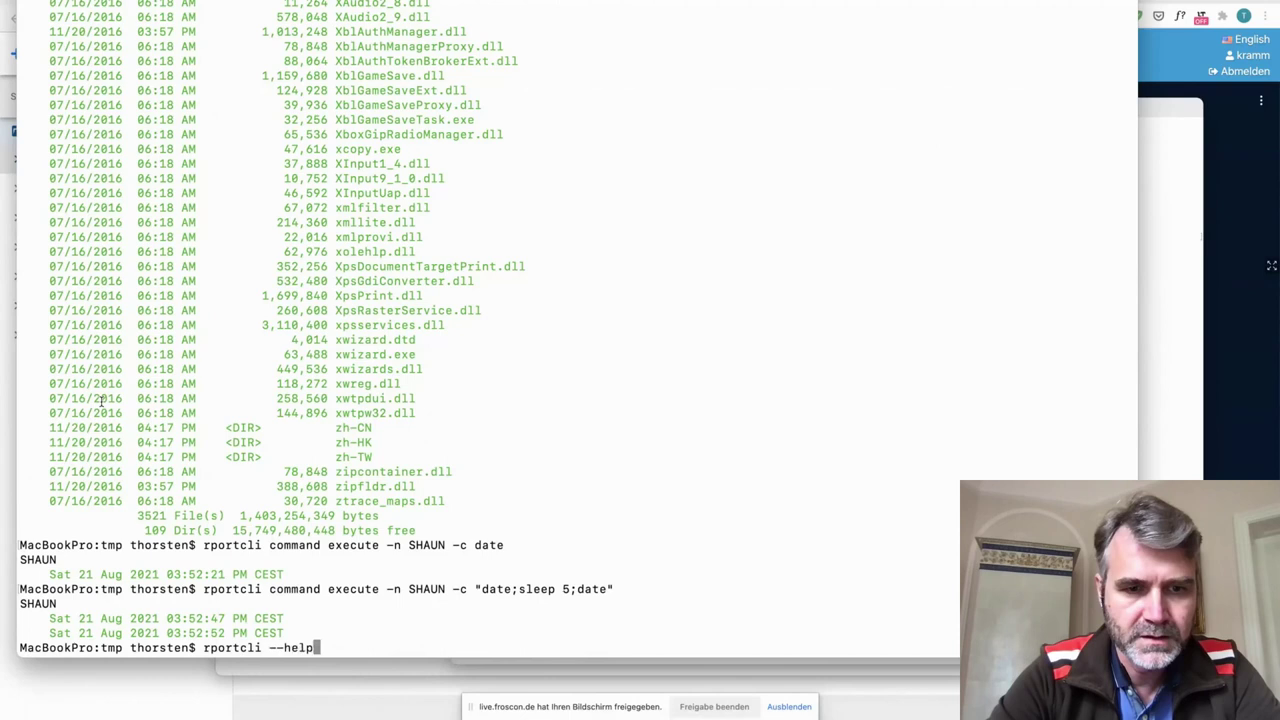
key("Up")
key("Up")
key("Up")
key("Up")
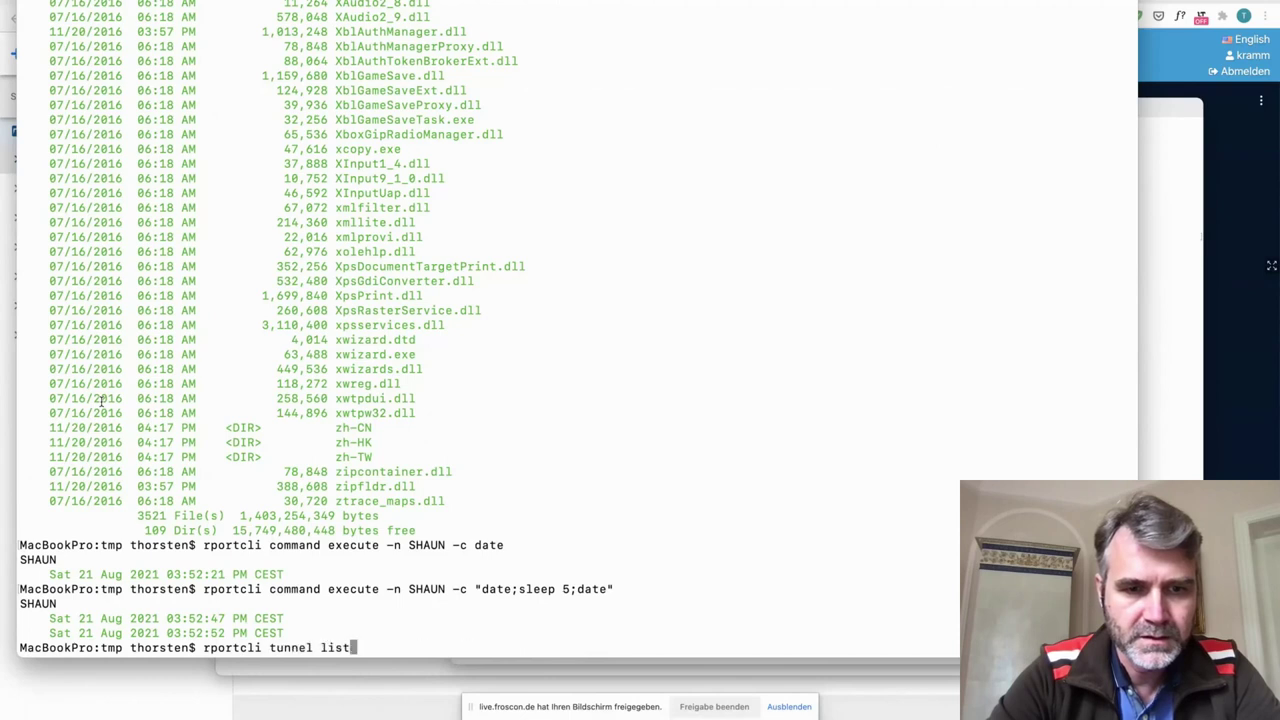
key("Up")
key("Up")
key("Up")
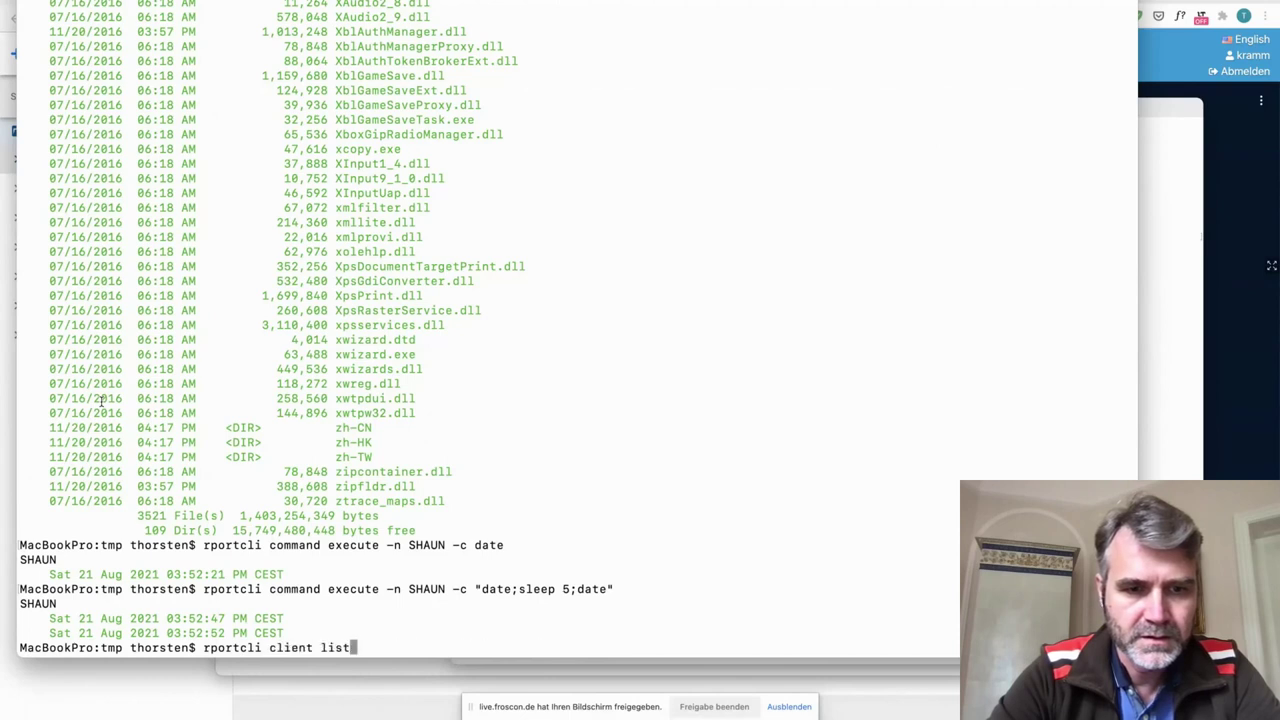
key("Down")
key("Down")
key("Down")
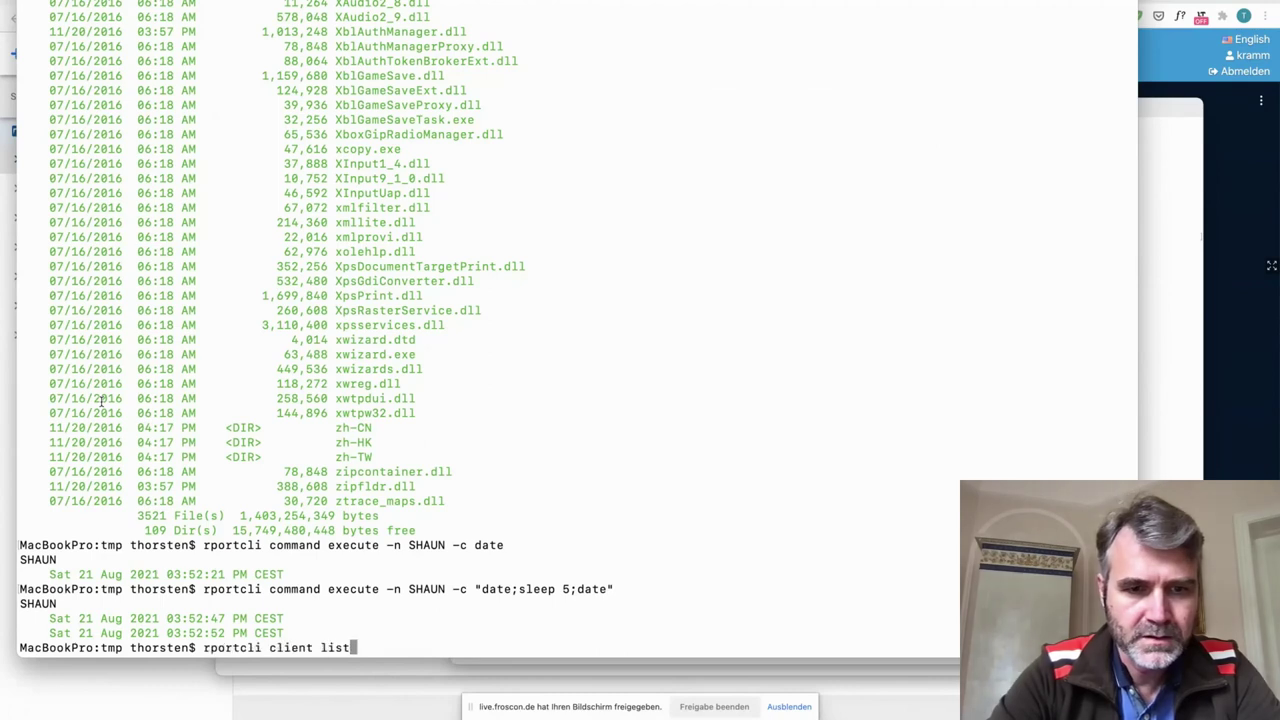
key("Down")
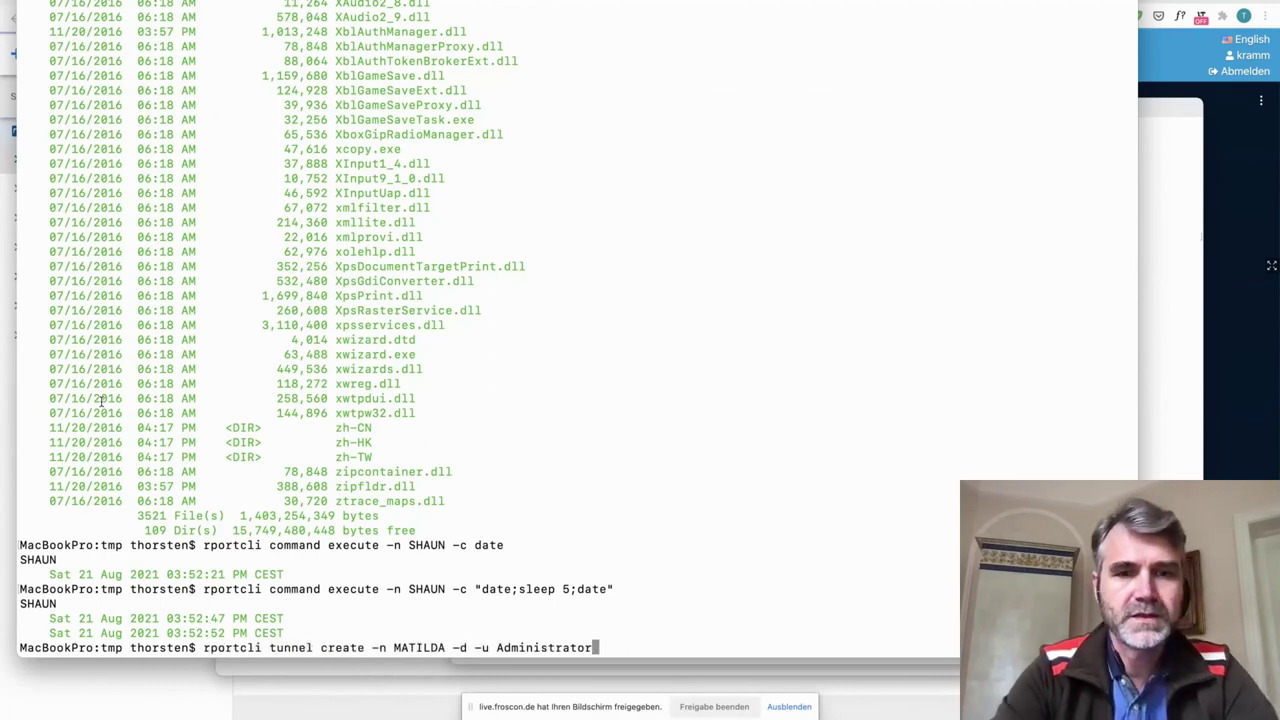
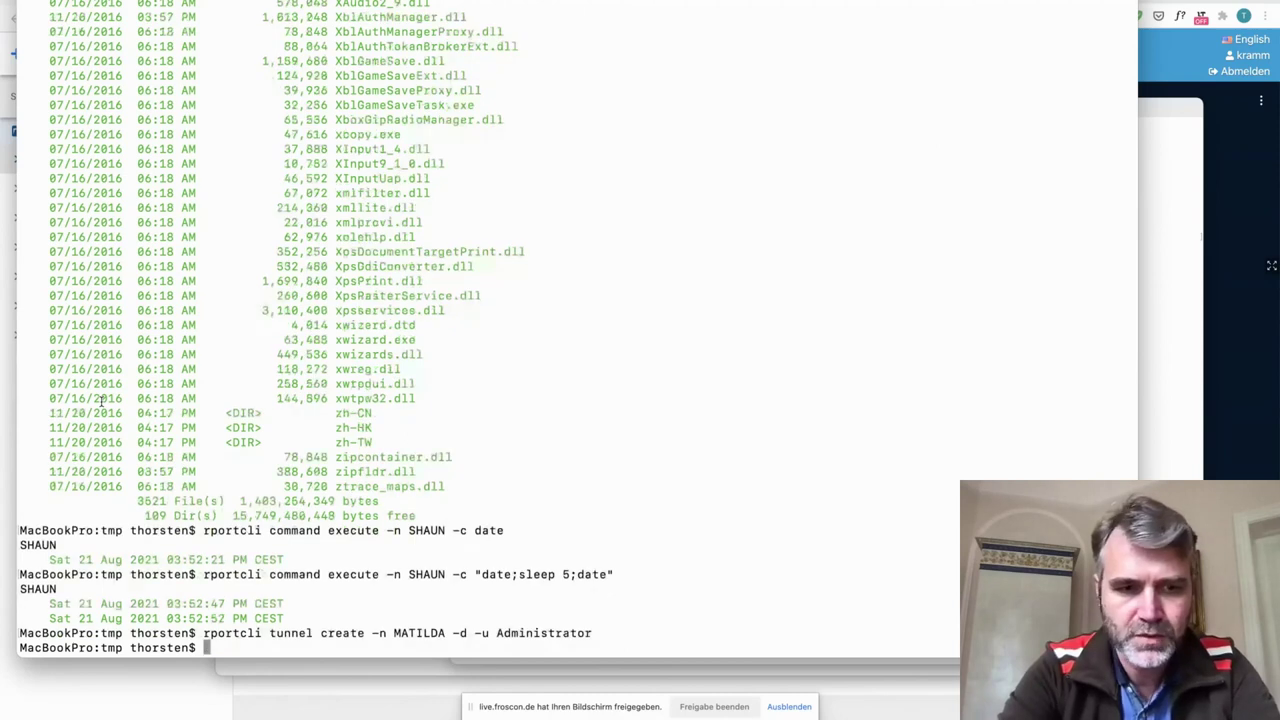
- Run rportcli client list in the local terminal to list the connected clients
type("rport")
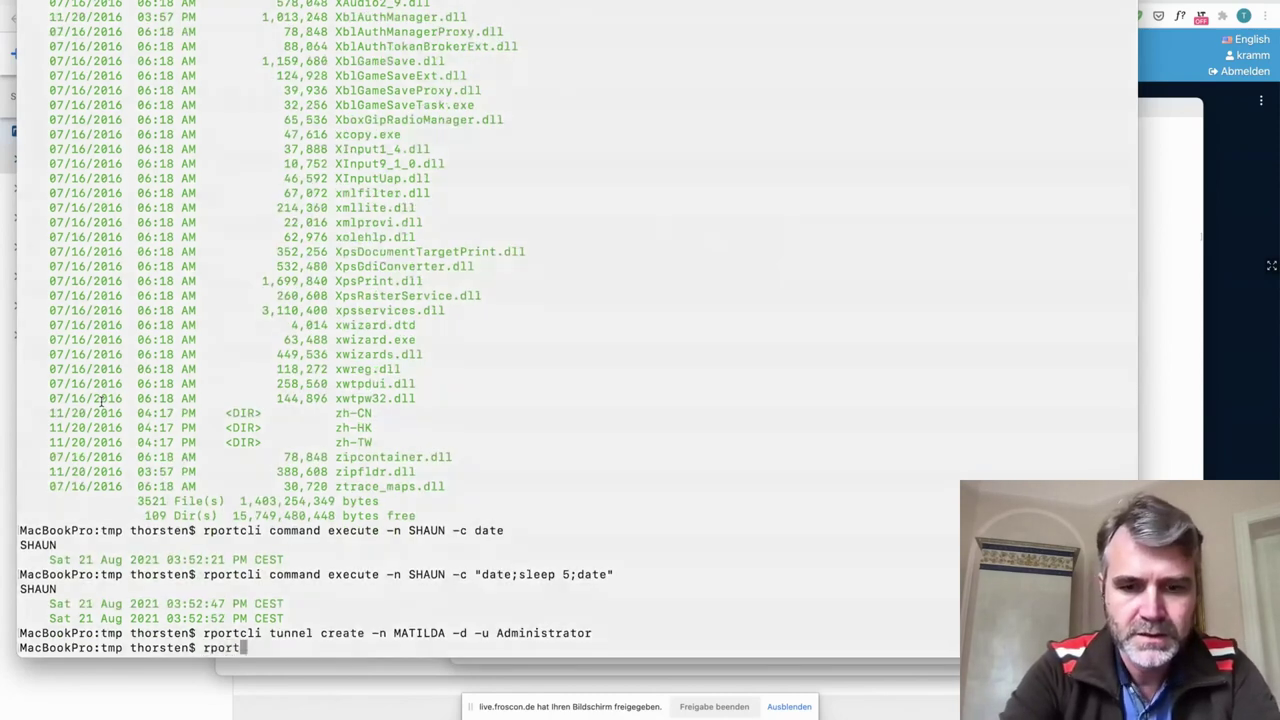
type("cli tunn")
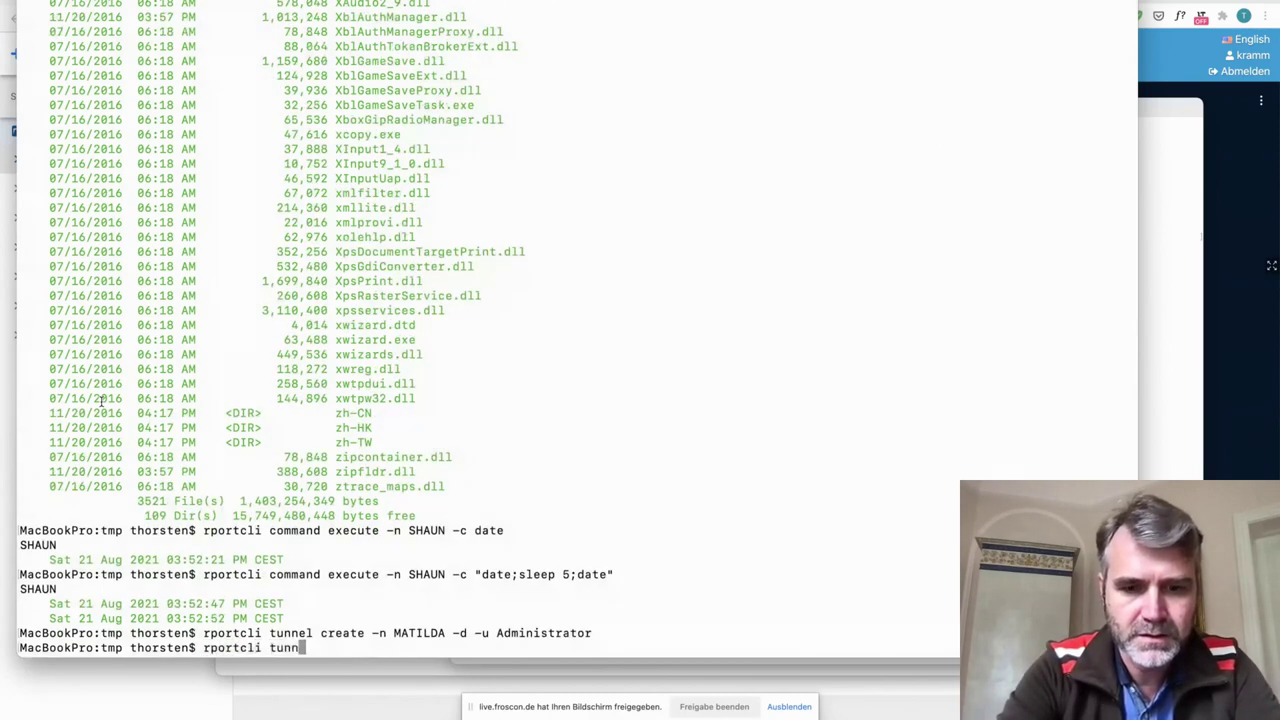
key("BackSpace")
key("BackSpace")
key("BackSpace")
key("BackSpace")
type("cl")
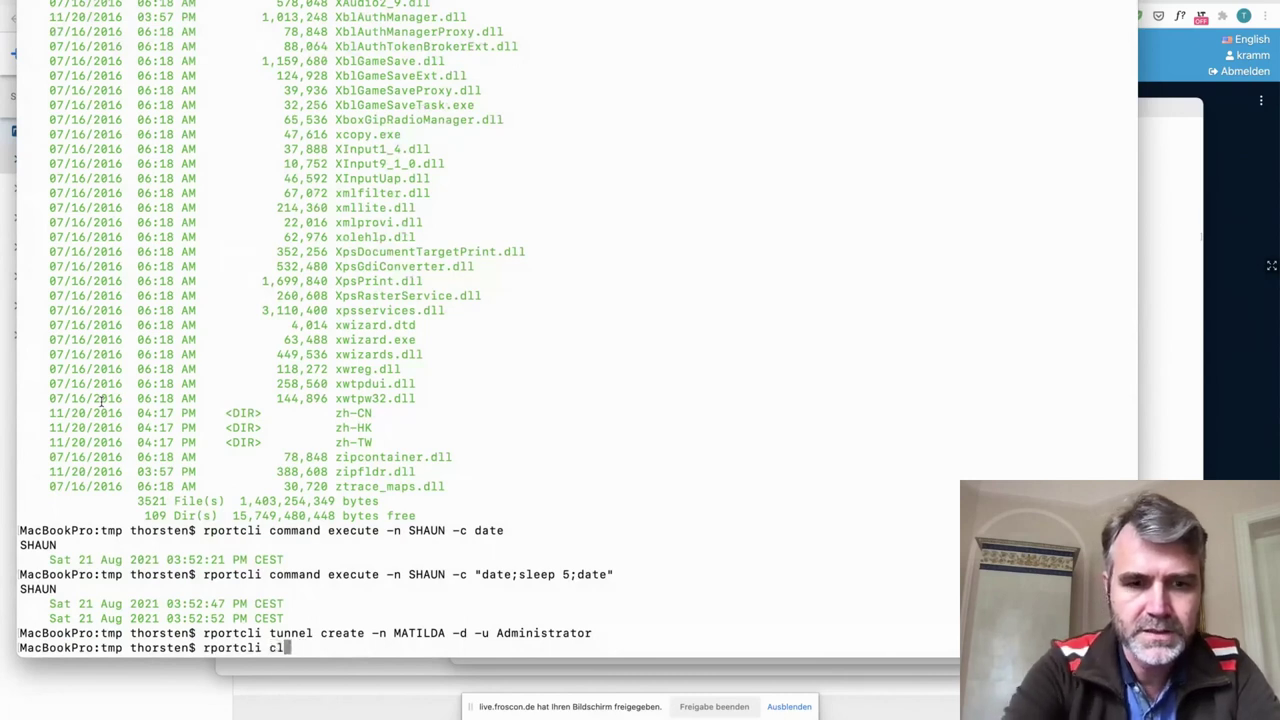
type("ient list")
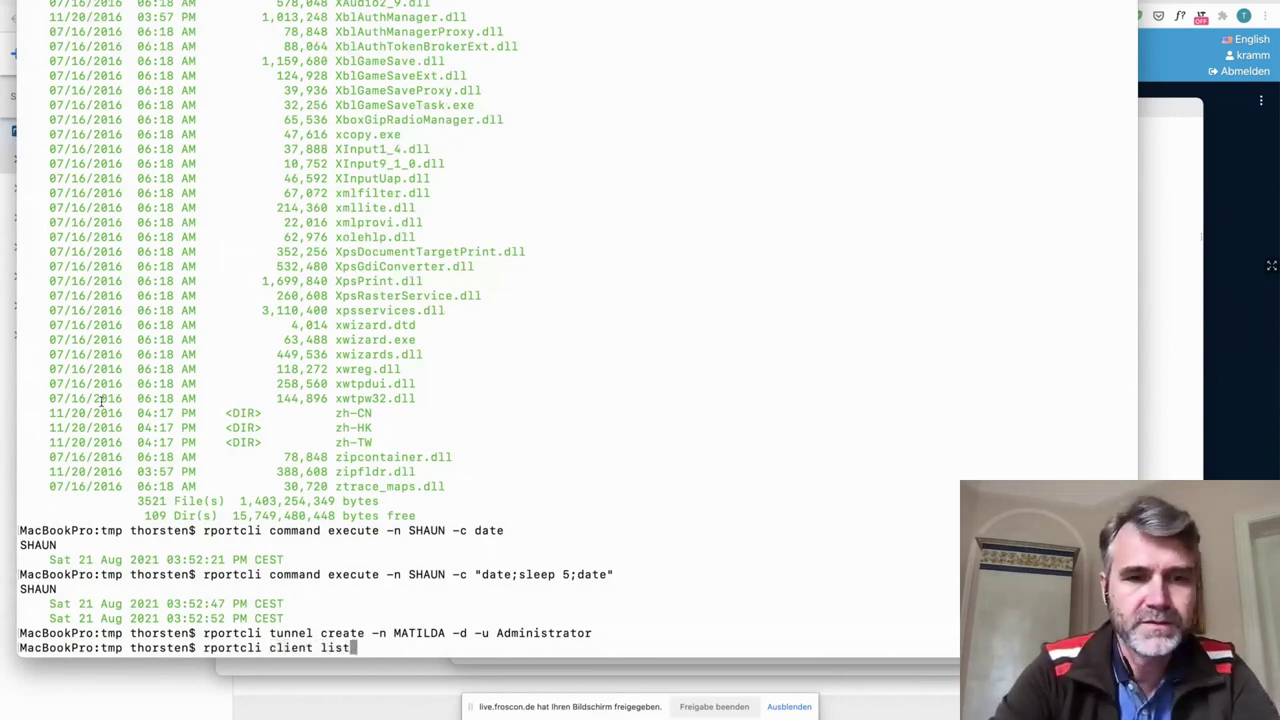
key("Return")
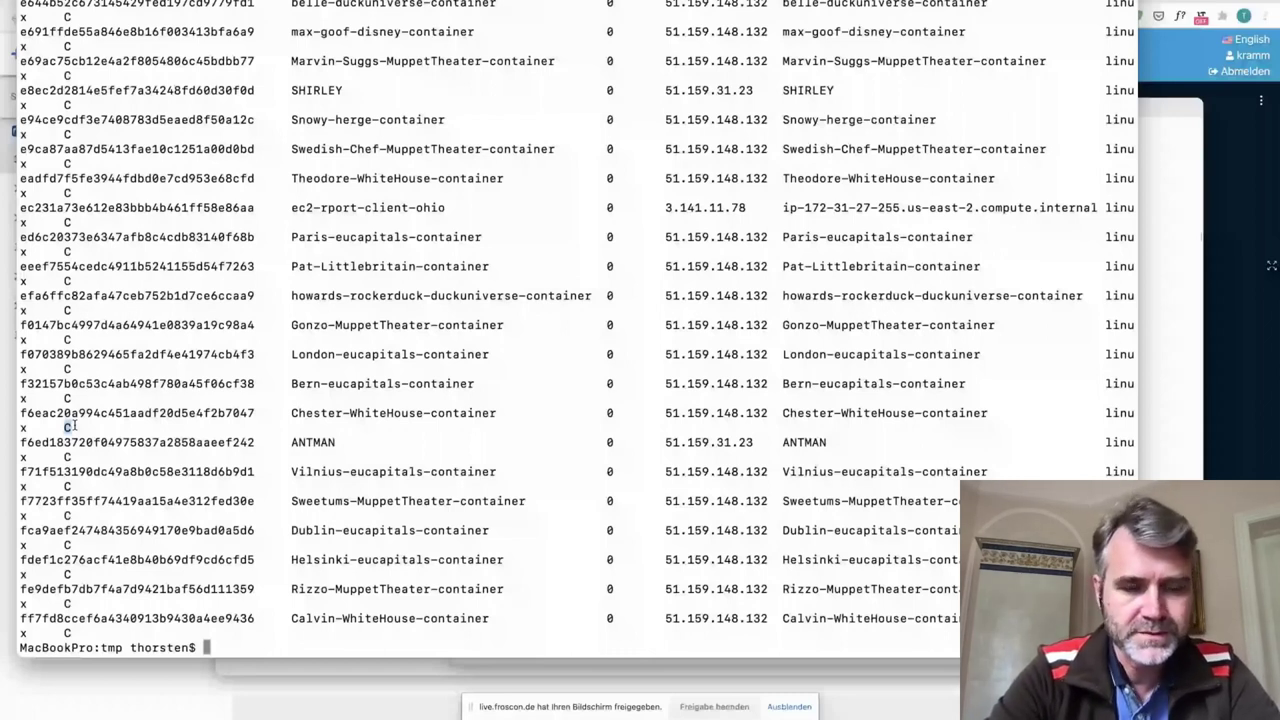
- Switch to the agenda page in Chrome and view its Demo CLI and Ausblick sections
key("super+Tab")
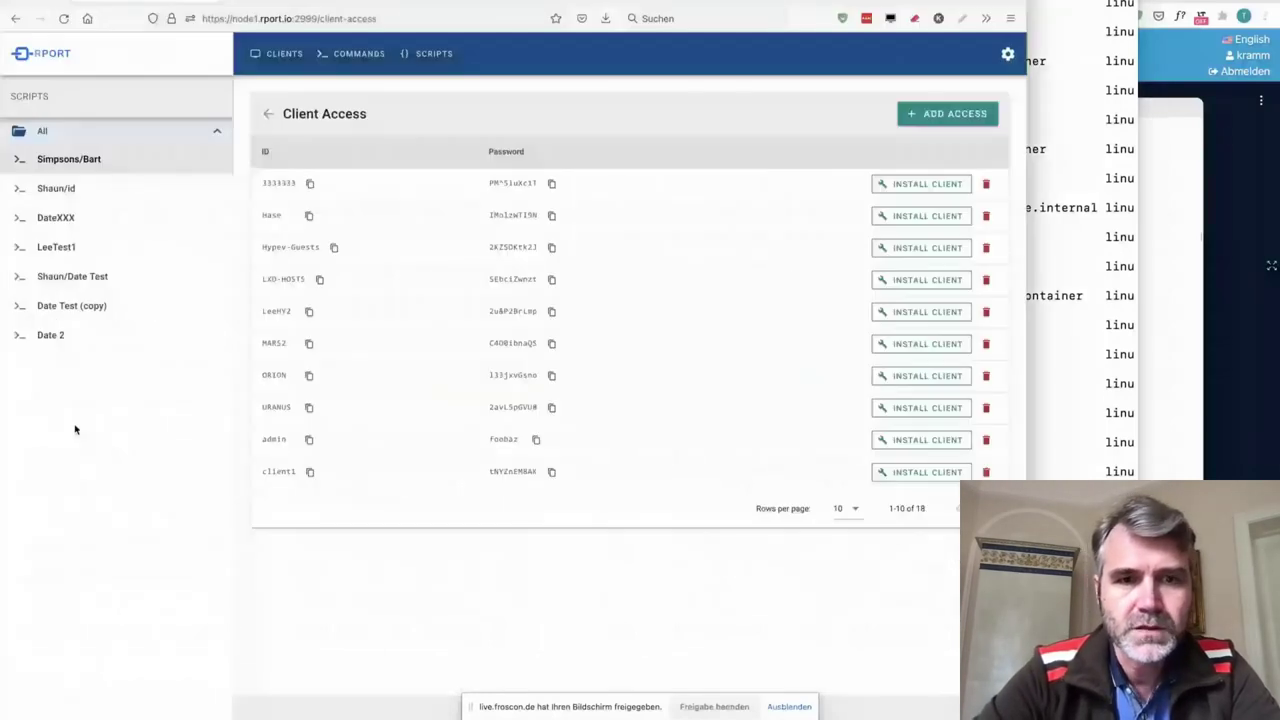
key("super+Tab")
key("super+Tab")
key("super+Tab")
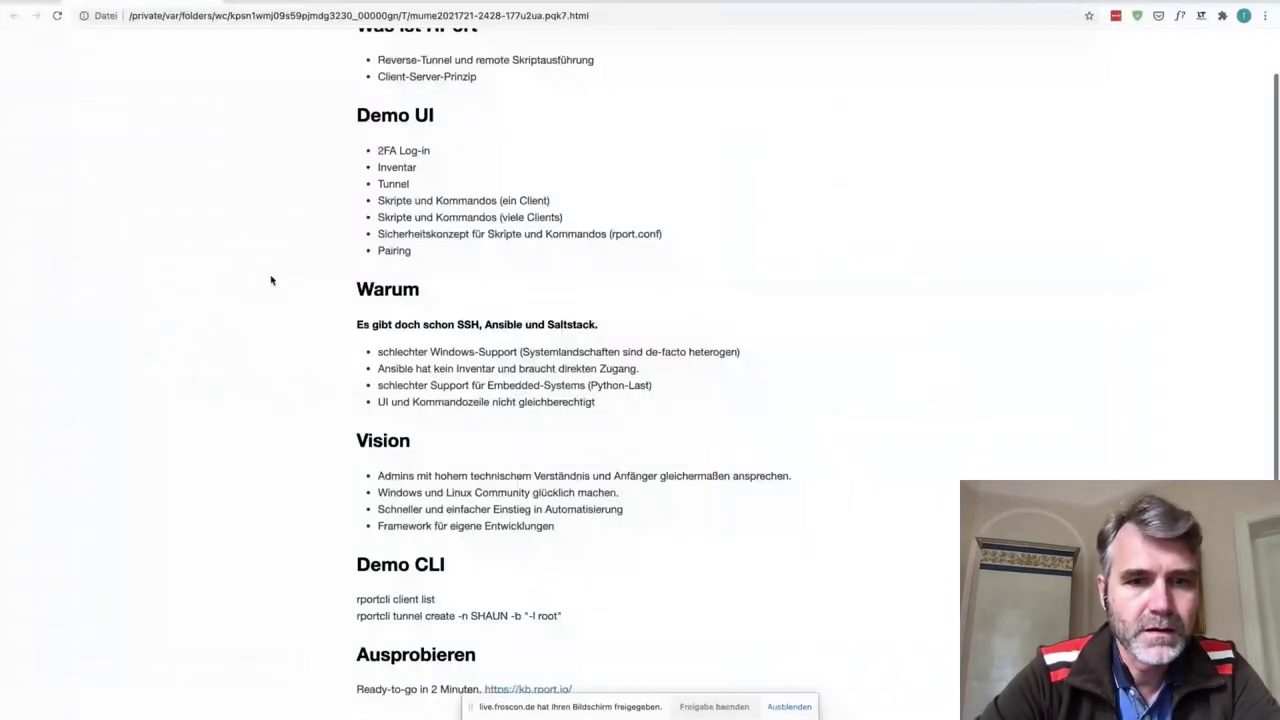
scroll(270, 280, "down", 2)
- Switch to Visual Studio Code and copy the command rportcli tunnel create -n SHAUN -b "-l root" from froscon-agenda.md
key("super+Tab")
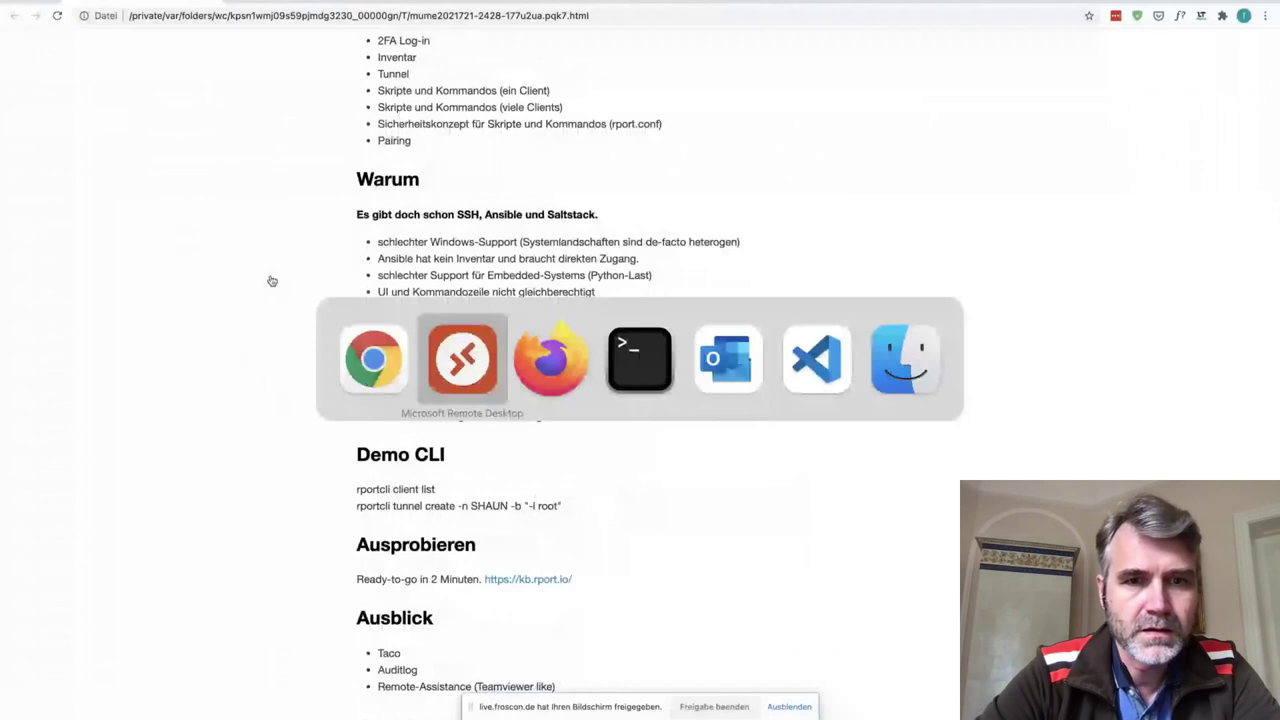
key("super+Tab")
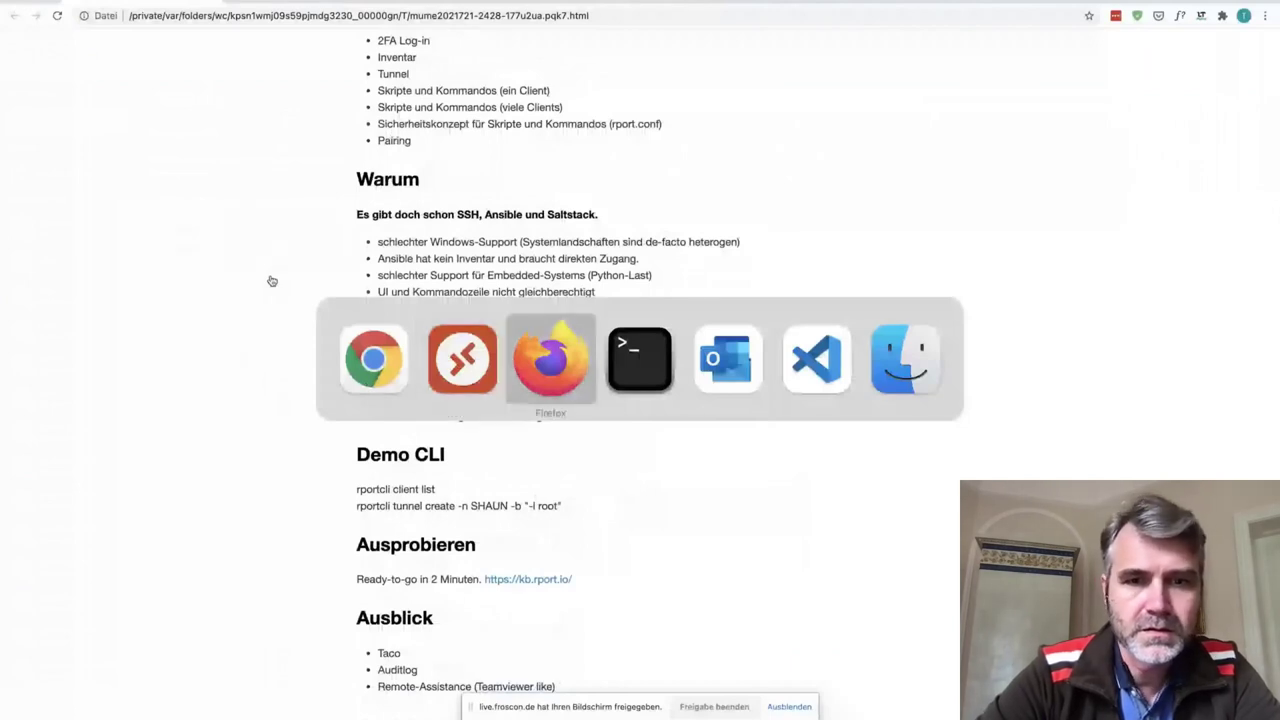
key("super+Tab")
key("super+Tab")
key("super+Tab")
key("super+Tab")
key("super+Tab")
key("super+Tab")
key("super+Tab")
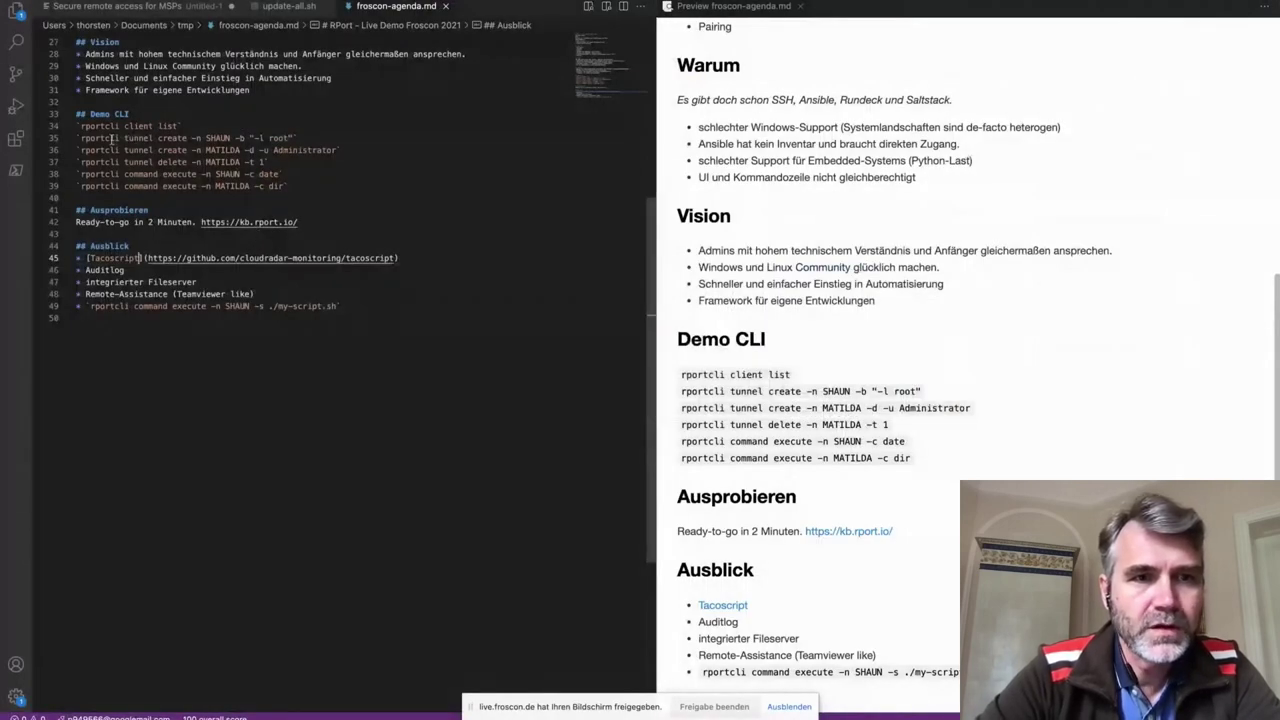
left_click_drag(82, 137, 210, 133)
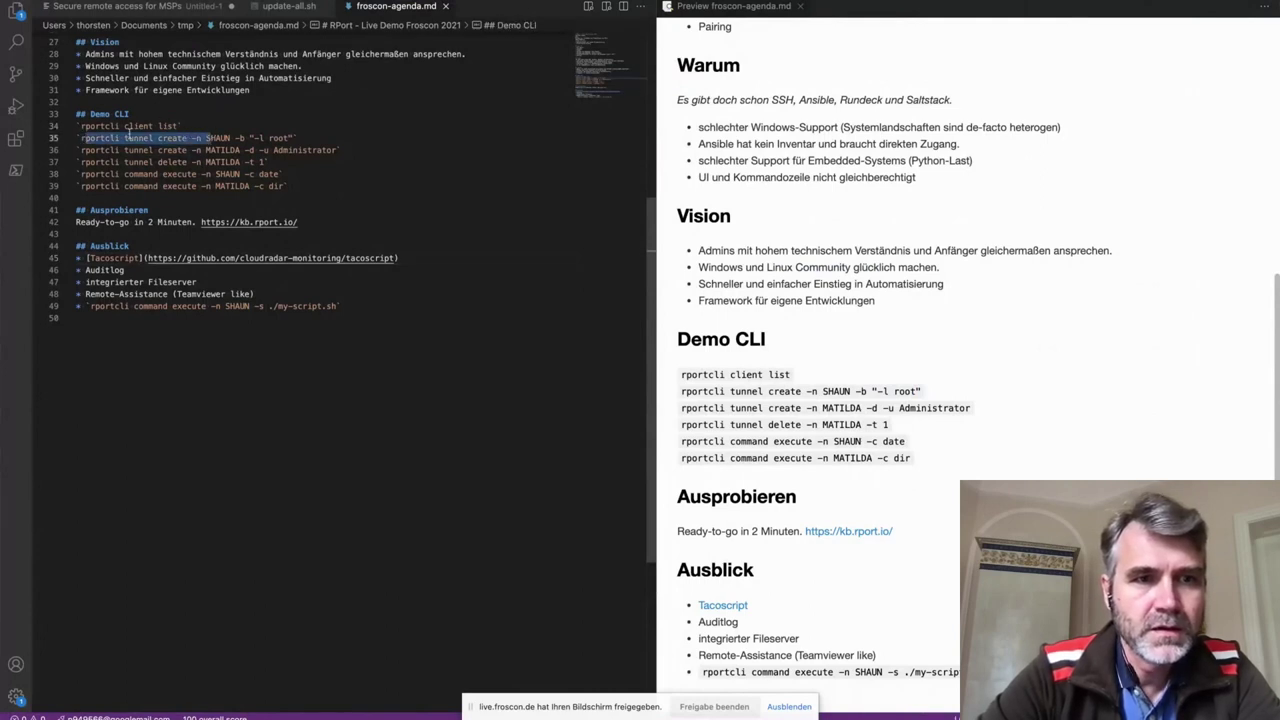
left_click(117, 126)
left_click_drag(82, 138, 162, 138)
left_click(141, 138)
left_click(82, 138)
left_click_drag(82, 138, 292, 138)
key("super+c")
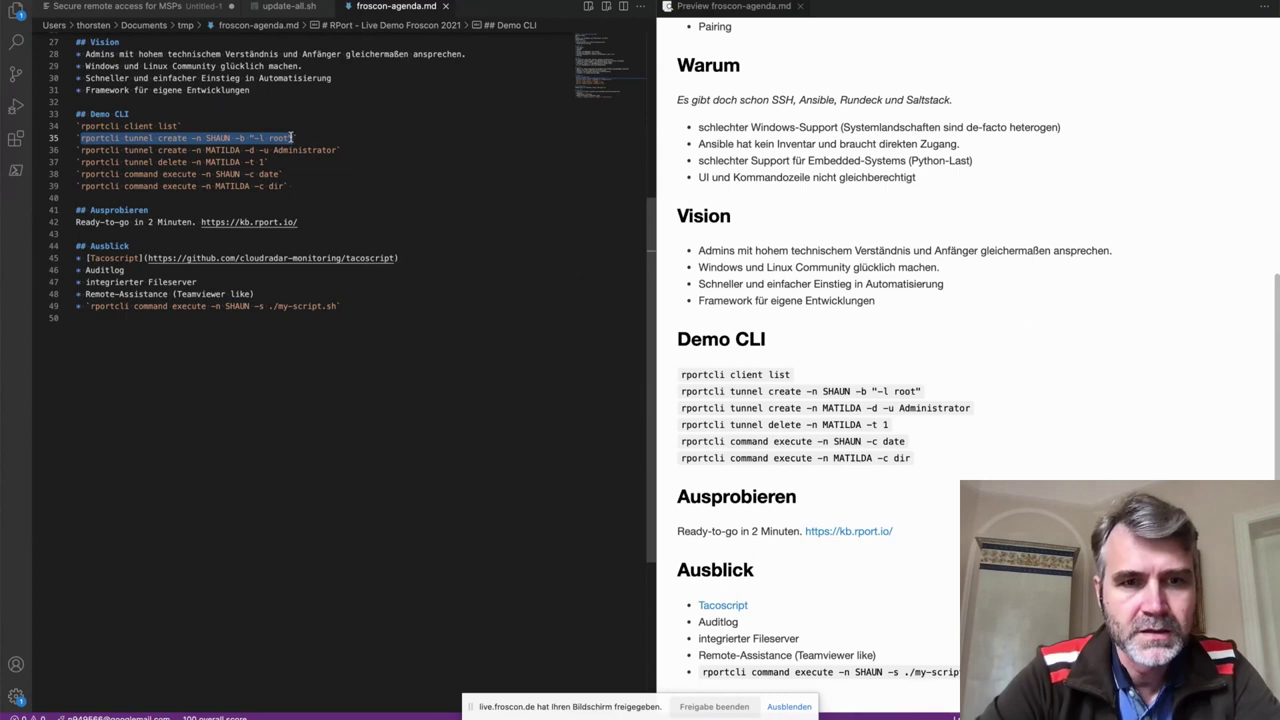
- Switch back to the local terminal and run the copied rportcli tunnel create command to open an SSH session on SHAUN as root
key("super+Tab")
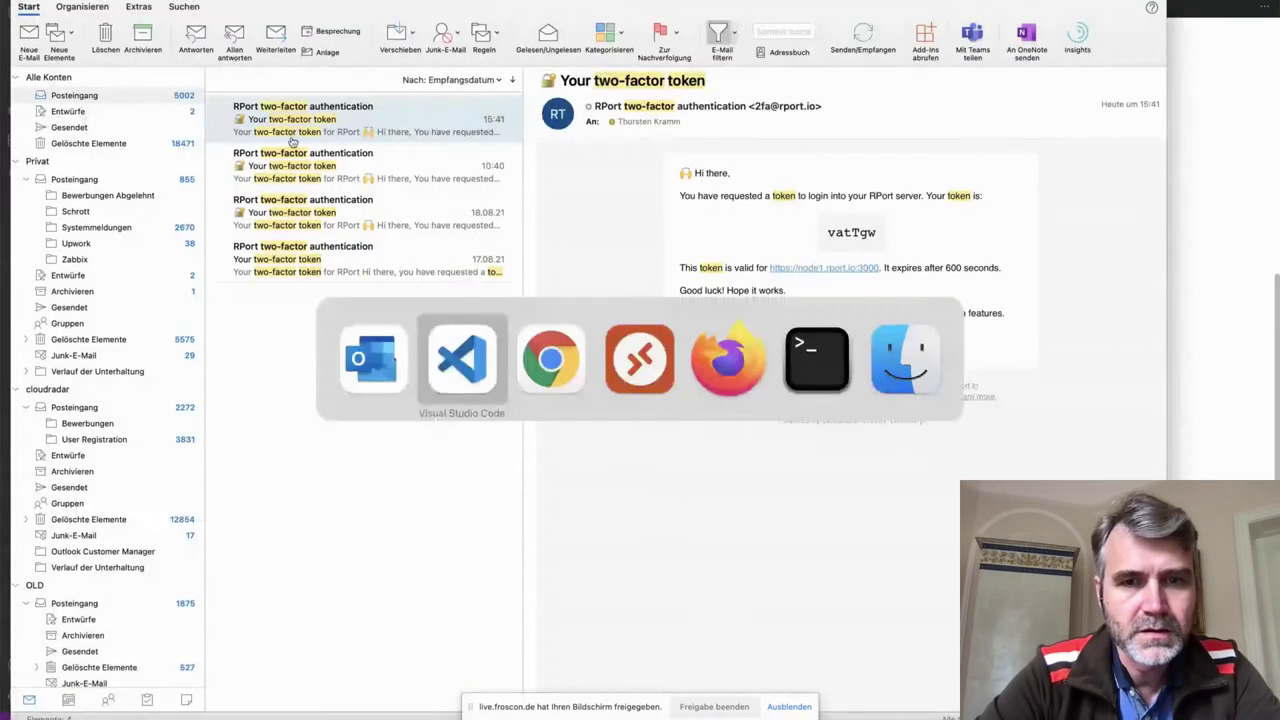
key("super+Tab")
key("super+Tab")
key("super+Tab")
key("super+Tab")
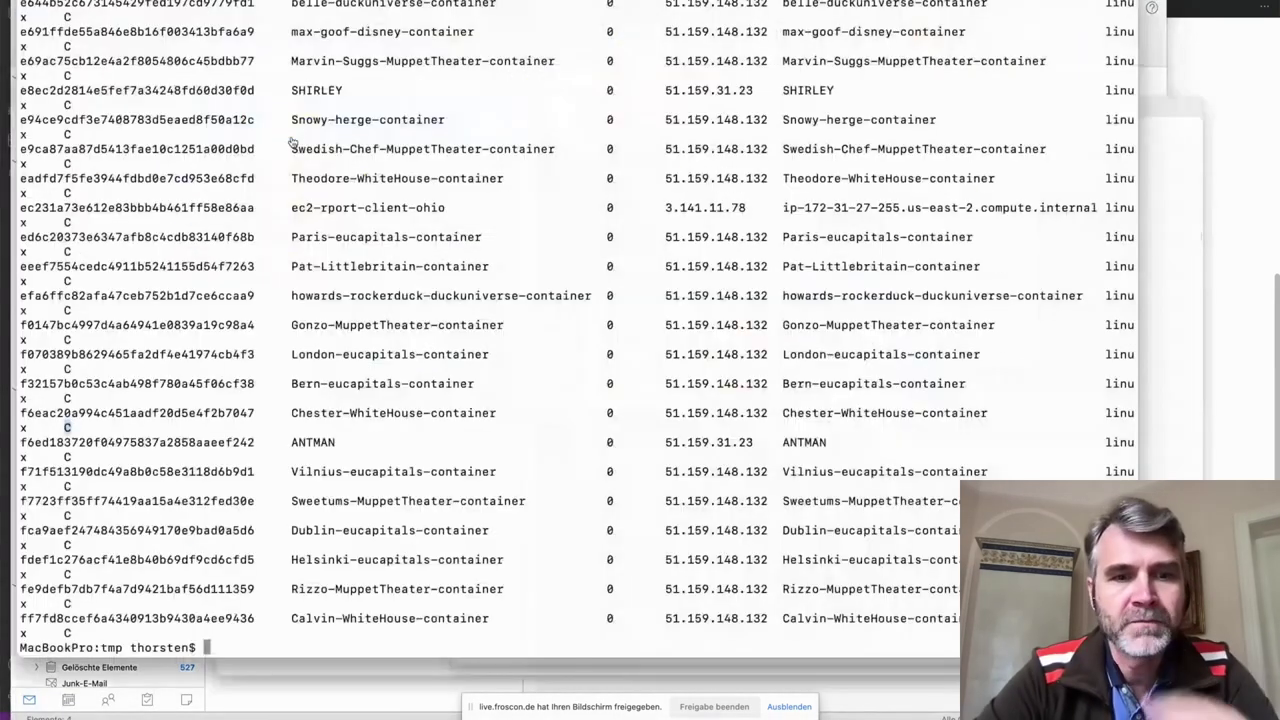
key("super+v")
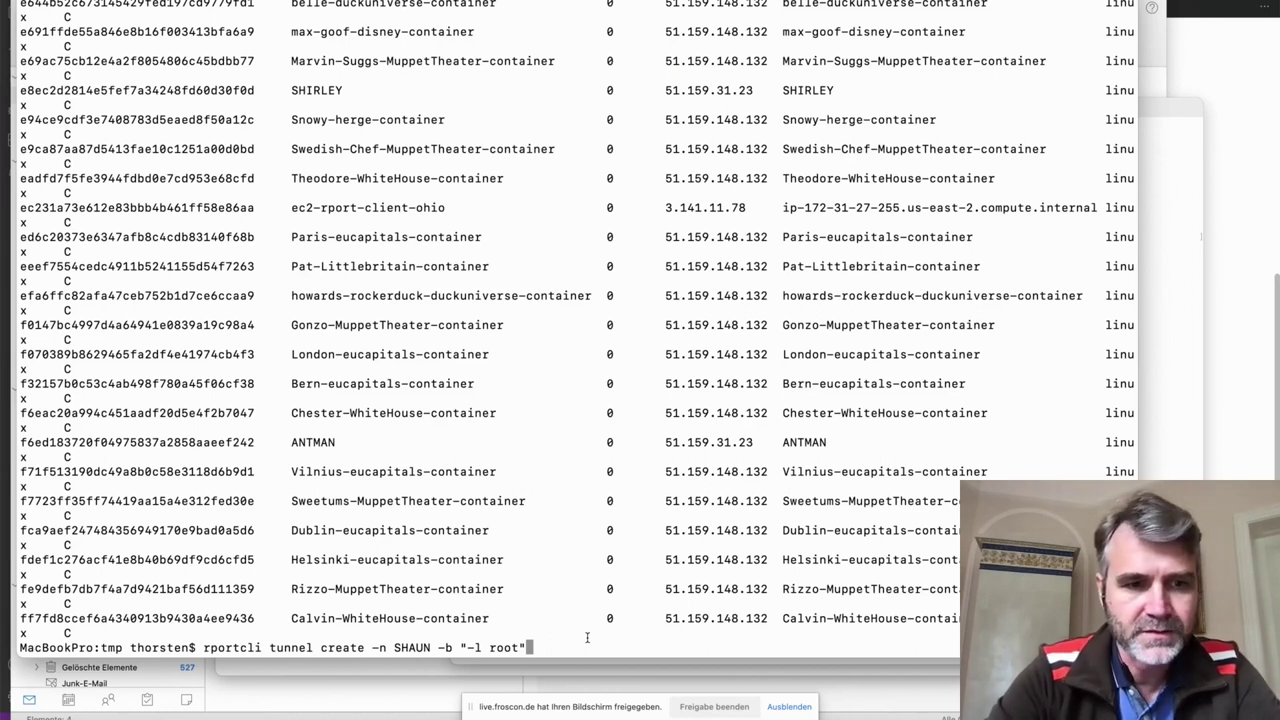
key("Return")
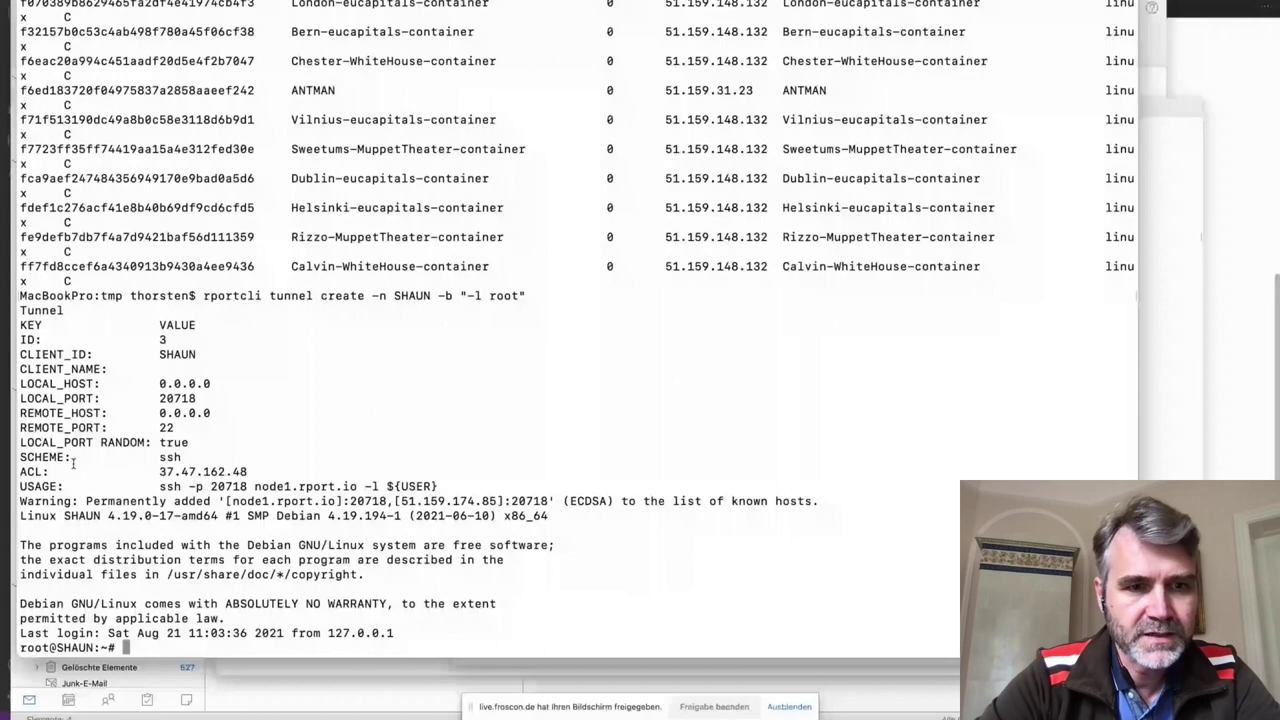
- Highlight the tunnel's ACL address, log out of the SHAUN session, and highlight the tunnel status line
left_click_drag(160, 471, 250, 471)
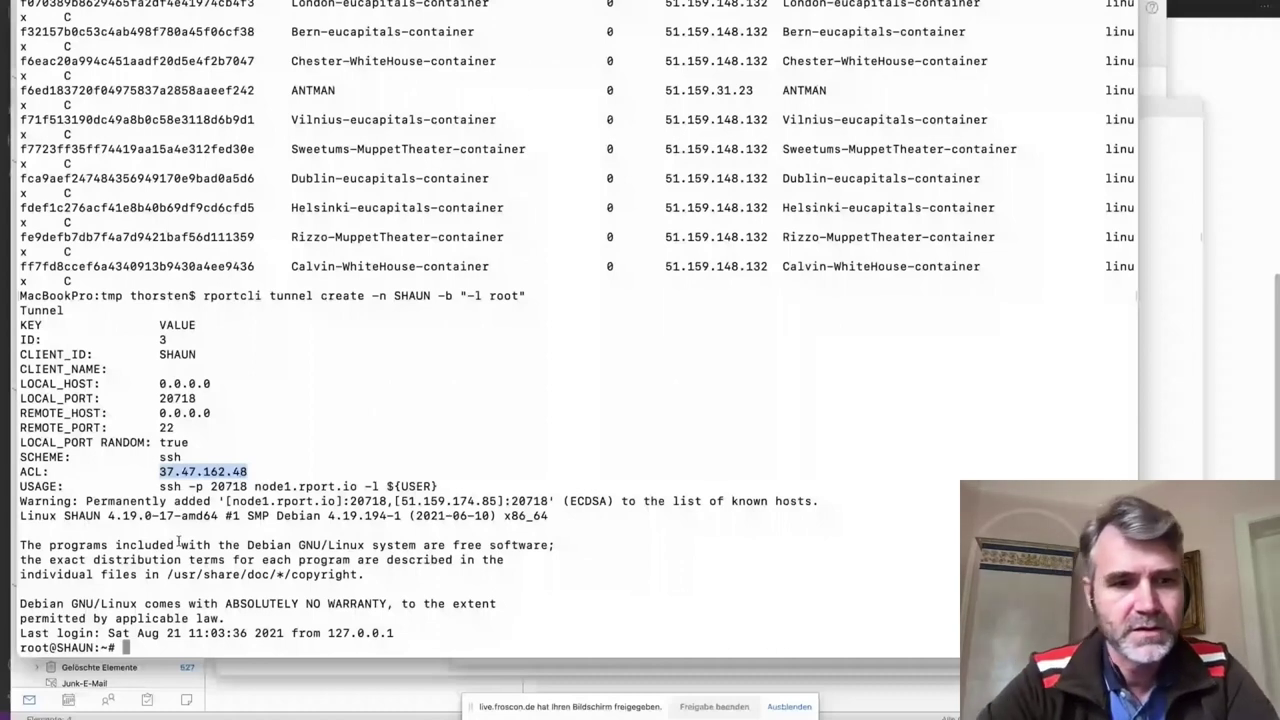
key("ctrl+d")
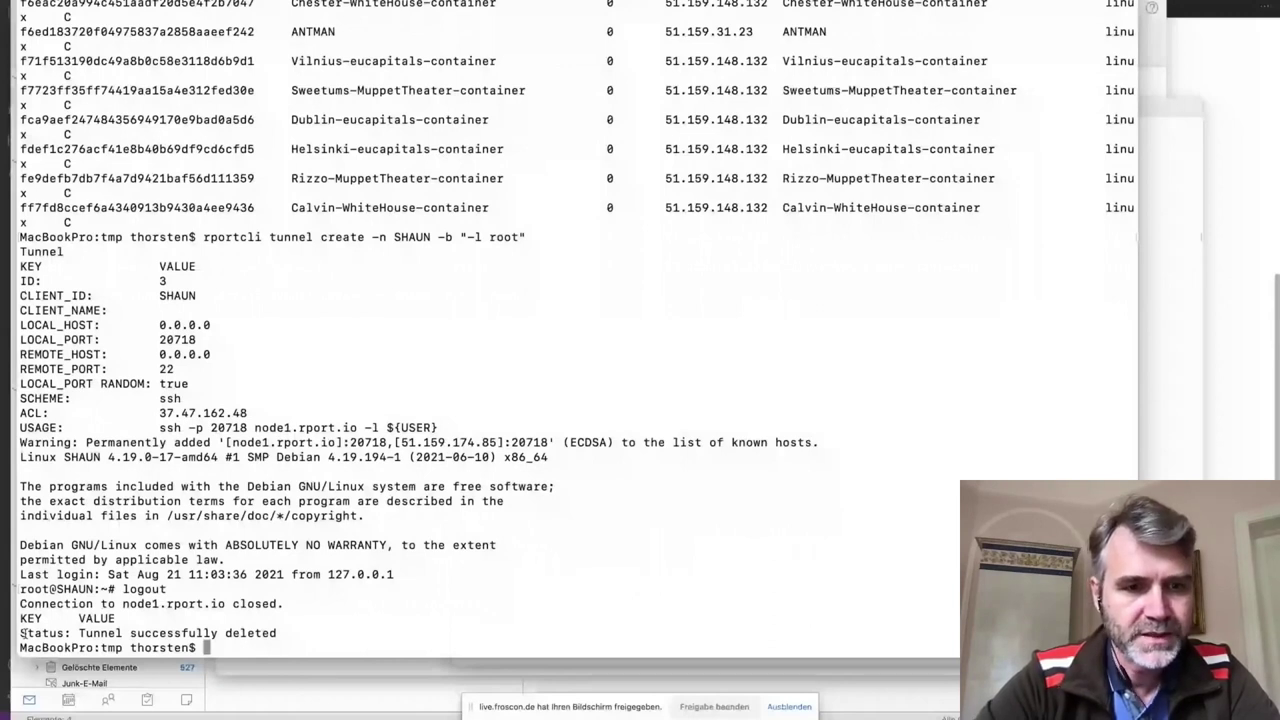
left_click_drag(21, 633, 274, 631)
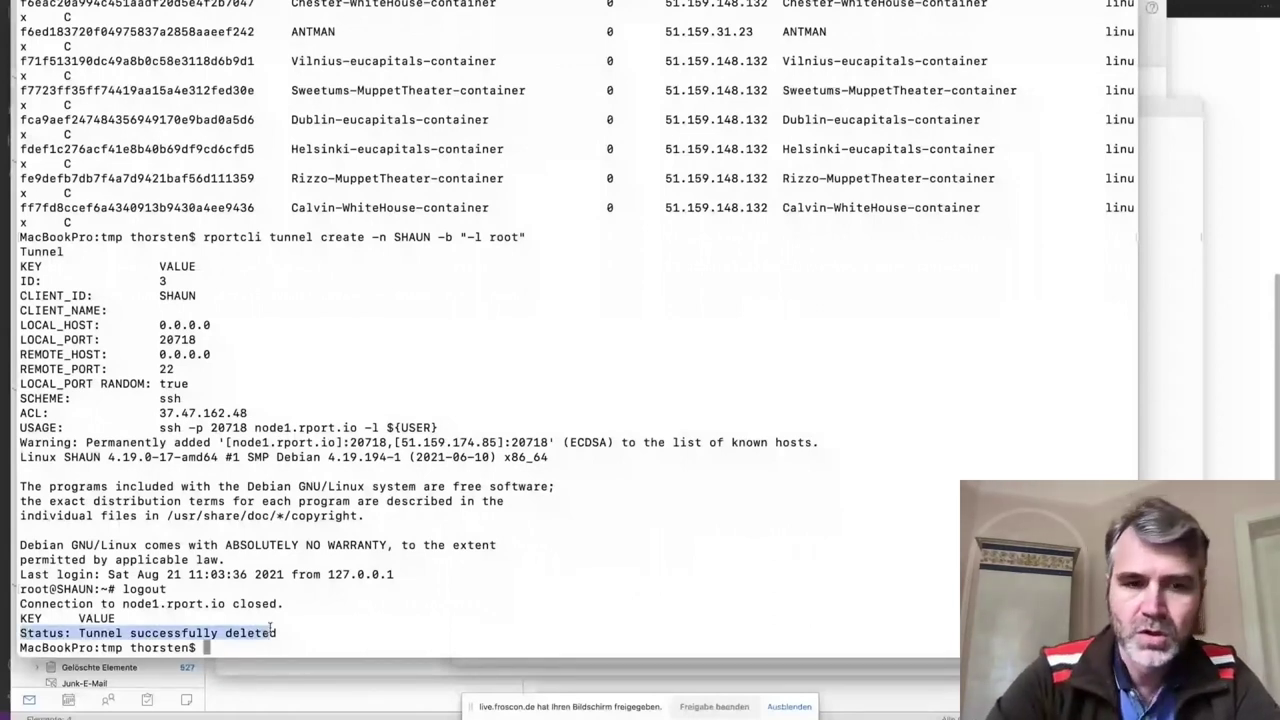
- Recall and run rportcli tunnel create -n MATILDA -d -u Administrator to launch a remote desktop connection
type("rportcli command execute -n SHAUN -c date")
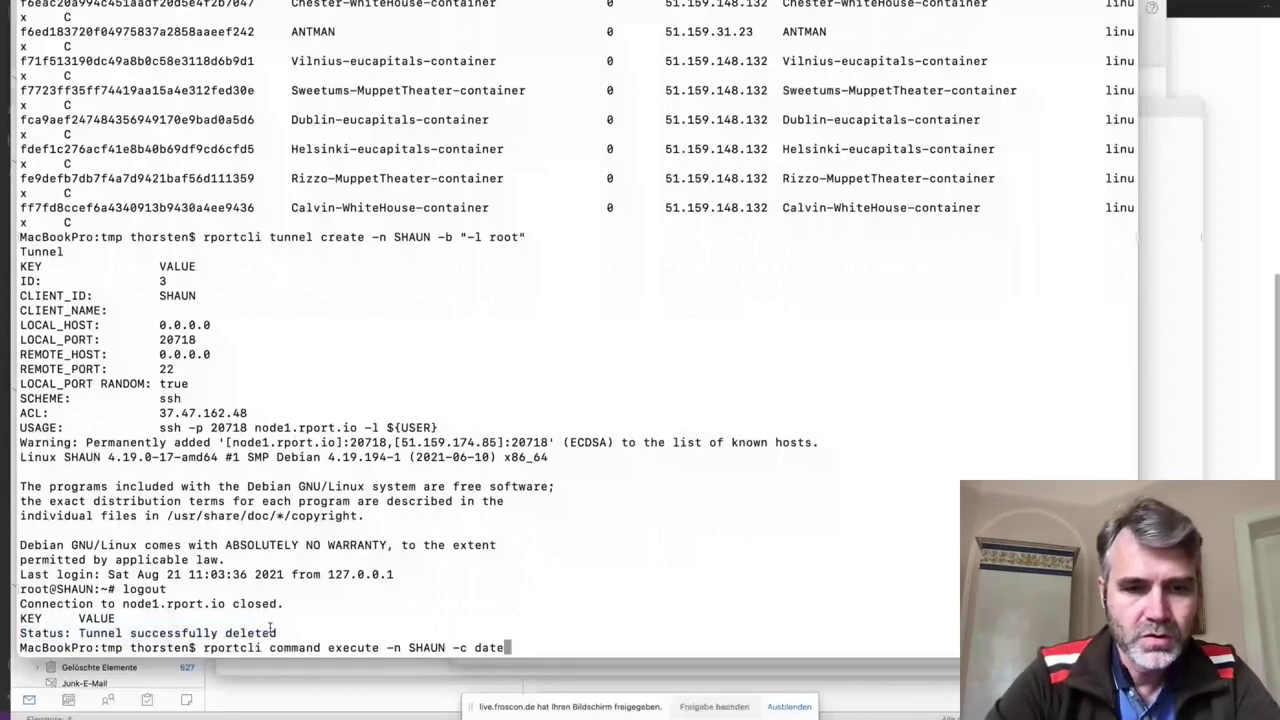
key("Up")
key("Up")
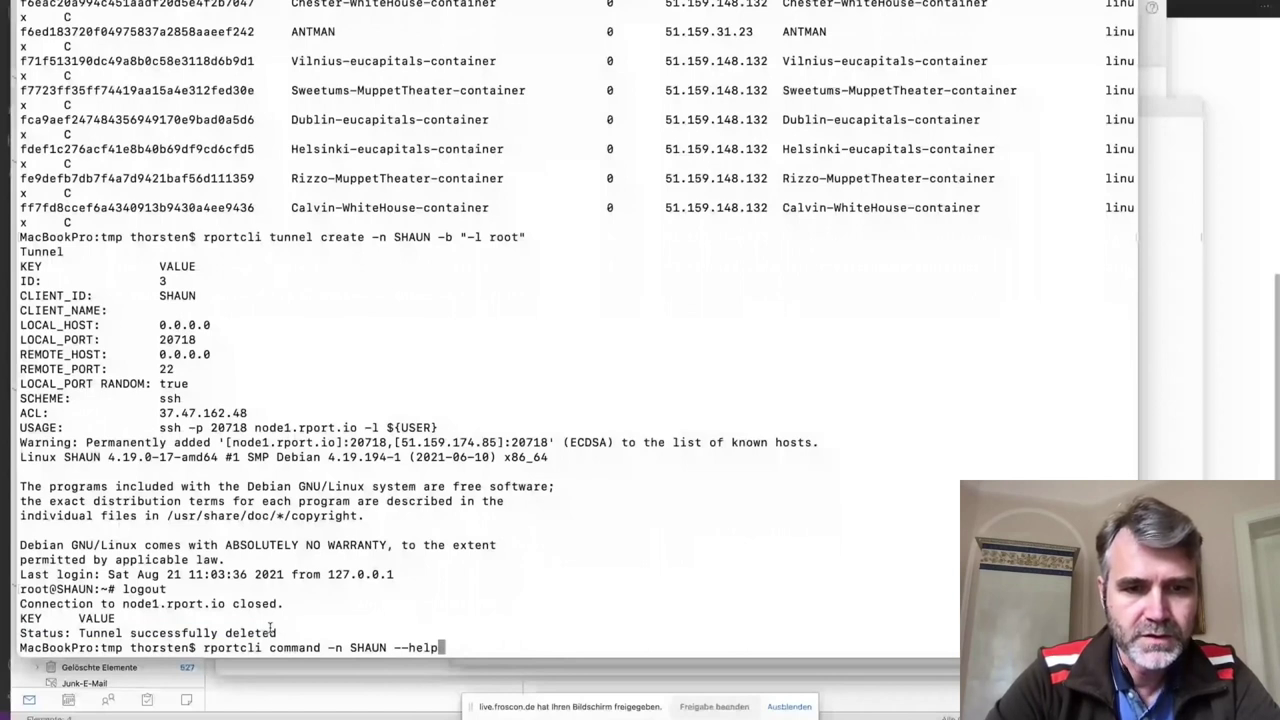
key("Up")
key("Up")
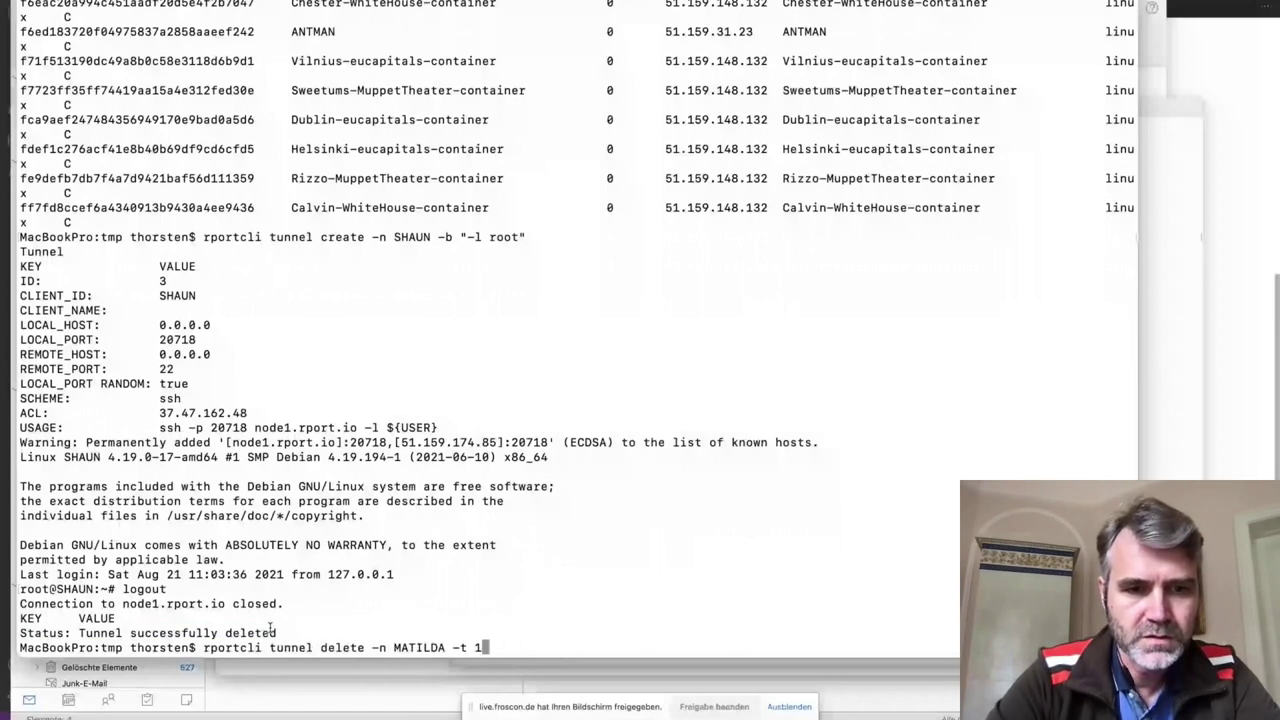
key("Up")
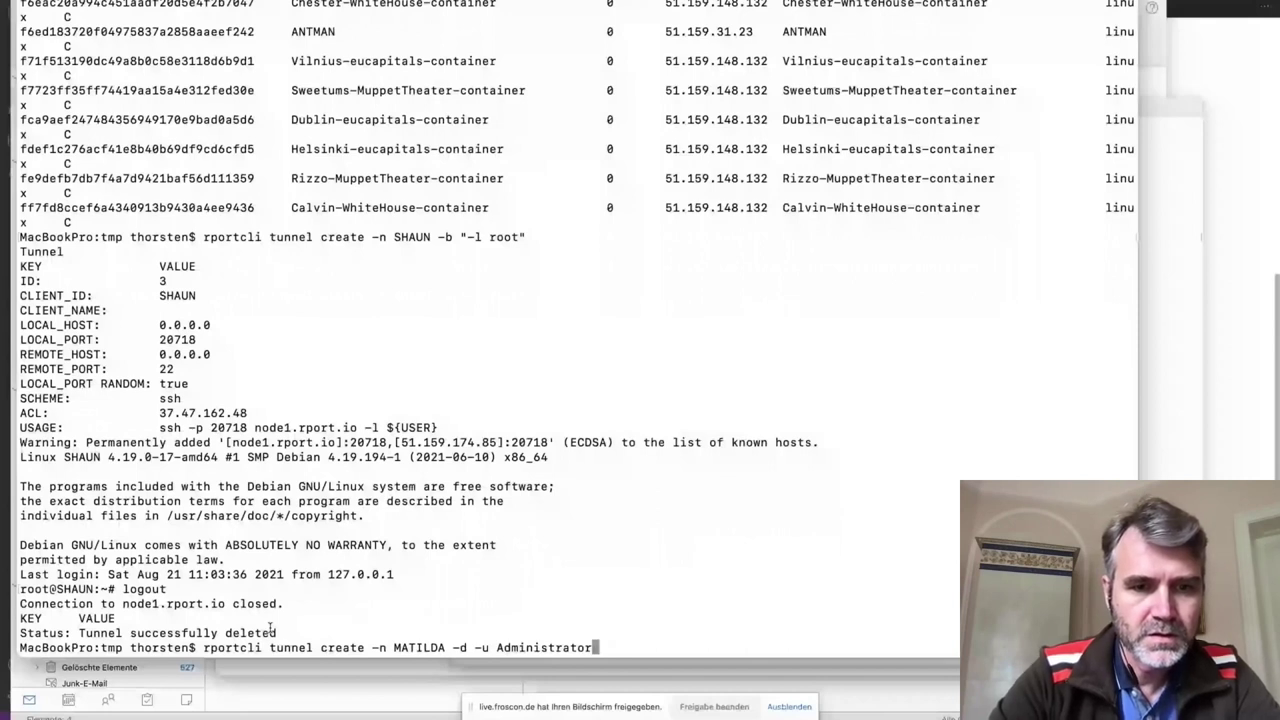
key("Return")
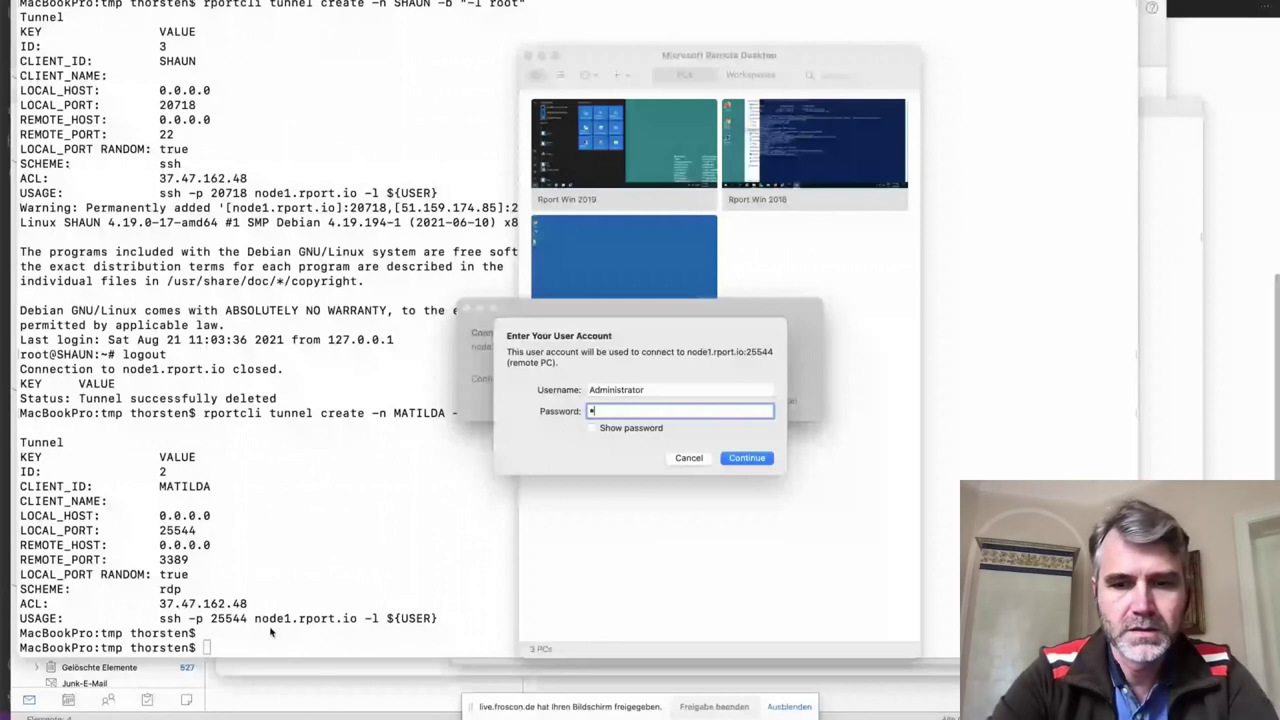
- Enter the Administrator account's password for the MATILDA remote desktop connection and continue past the unverified certificate warning
type("•••••••")
key("Return")
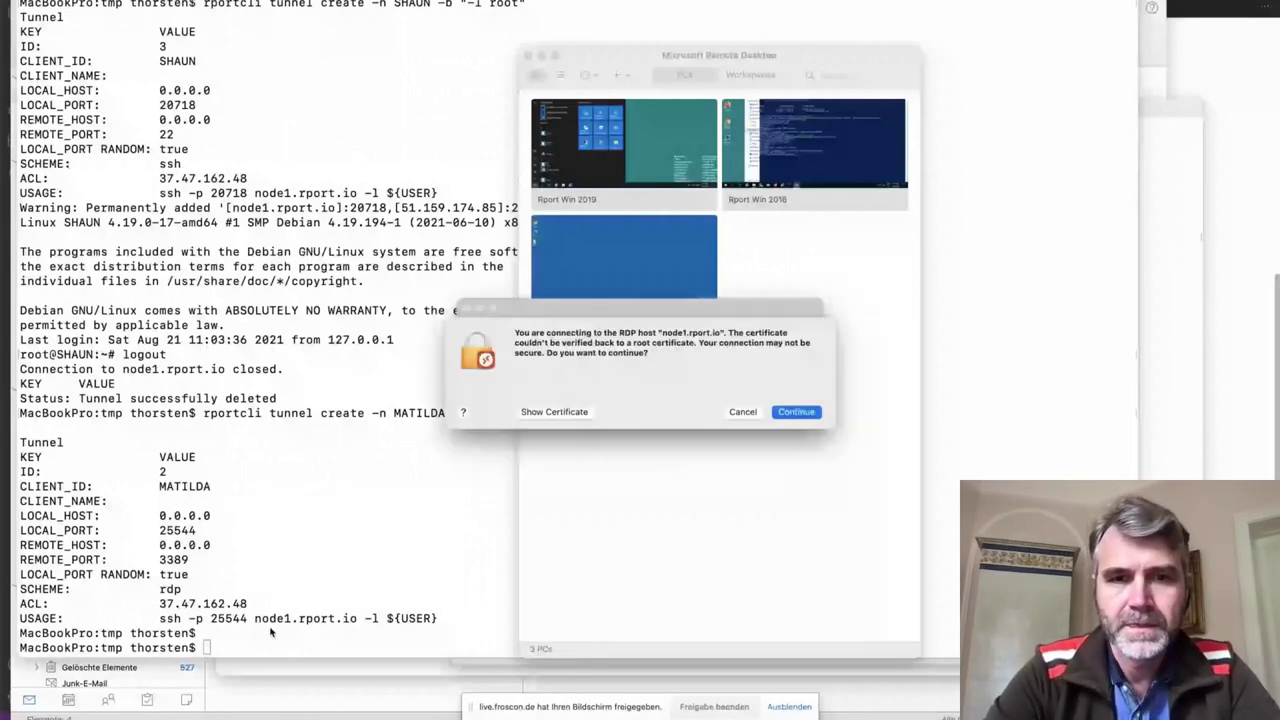
key("Return")
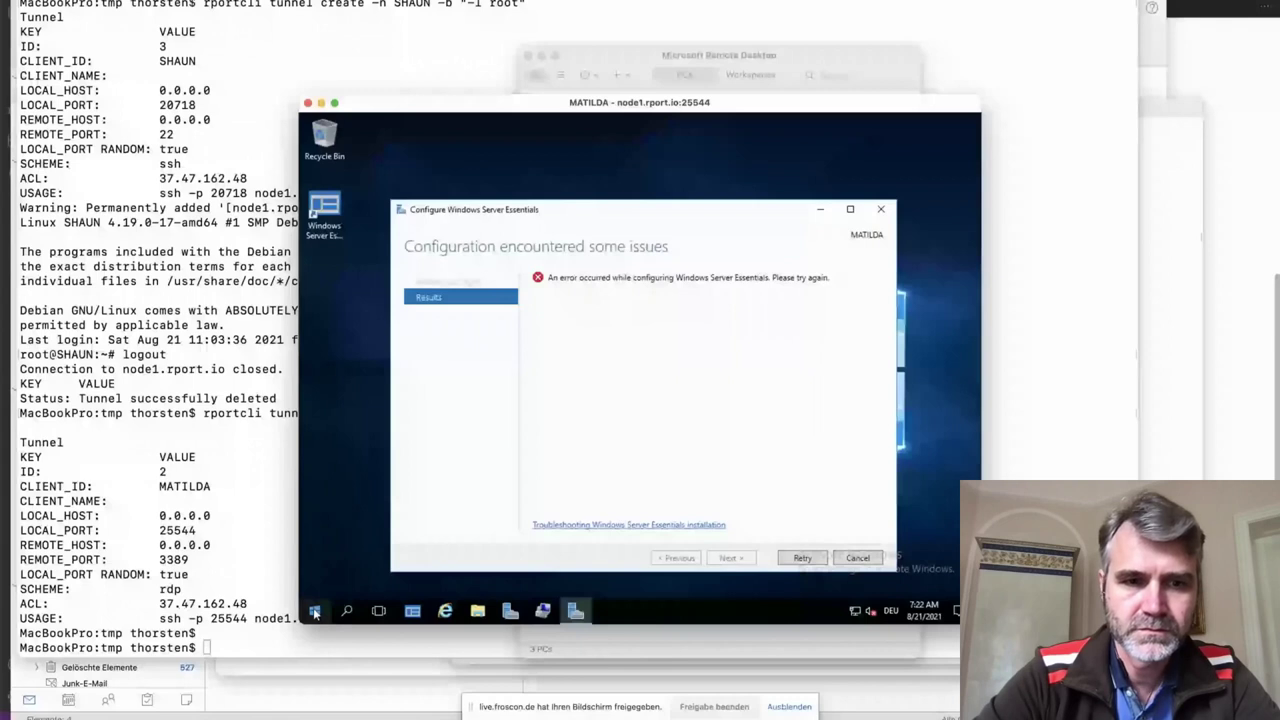
- Sign out of the Windows session on the MATILDA remote desktop
left_click(315, 611)
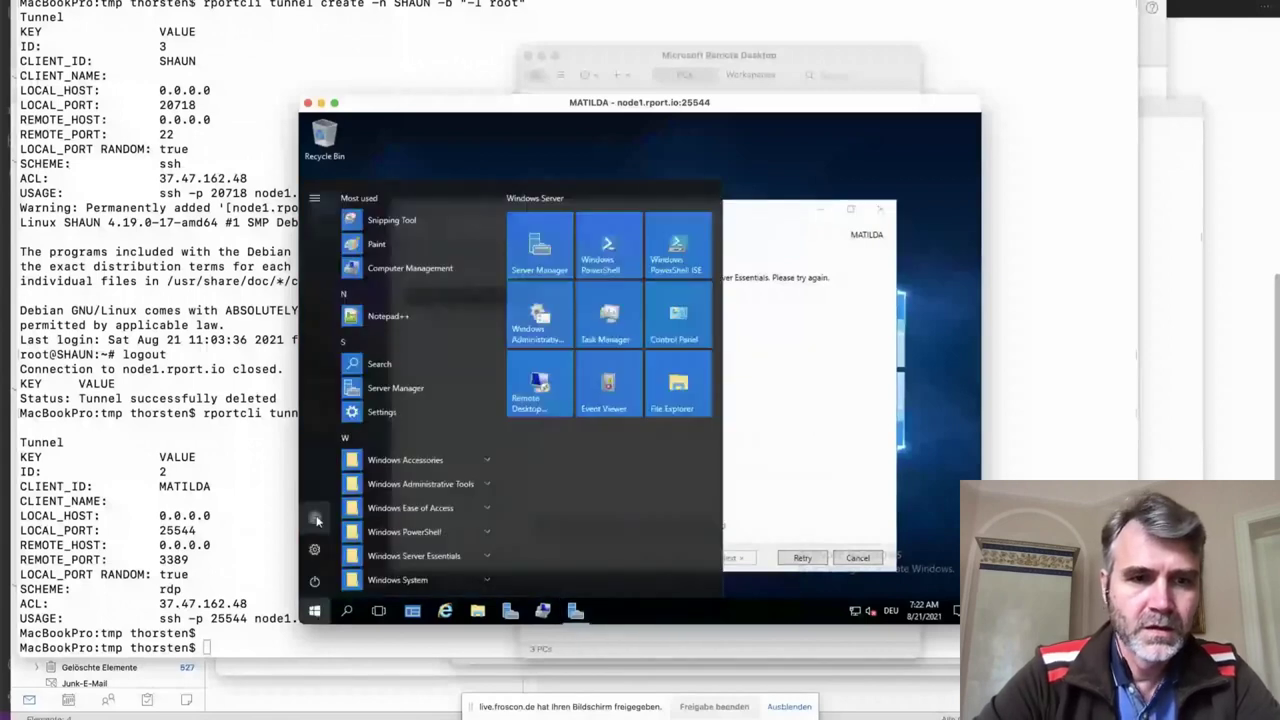
left_click(316, 519)
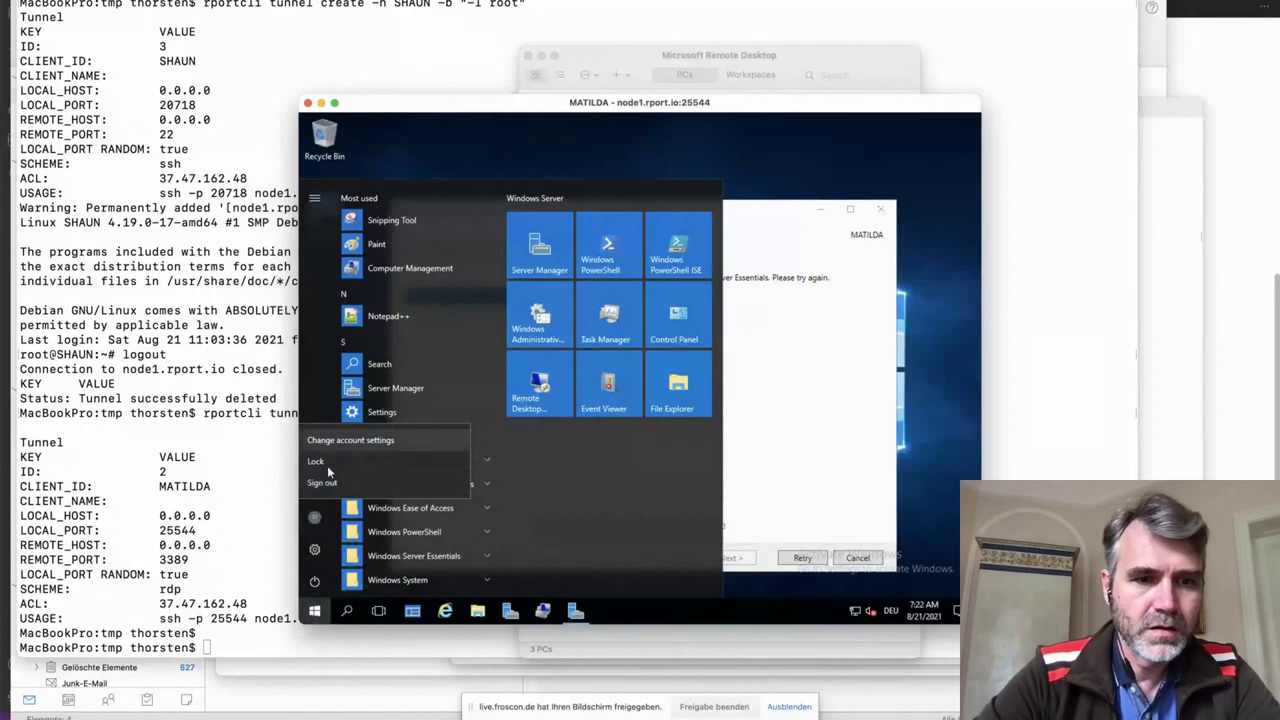
left_click(324, 482)
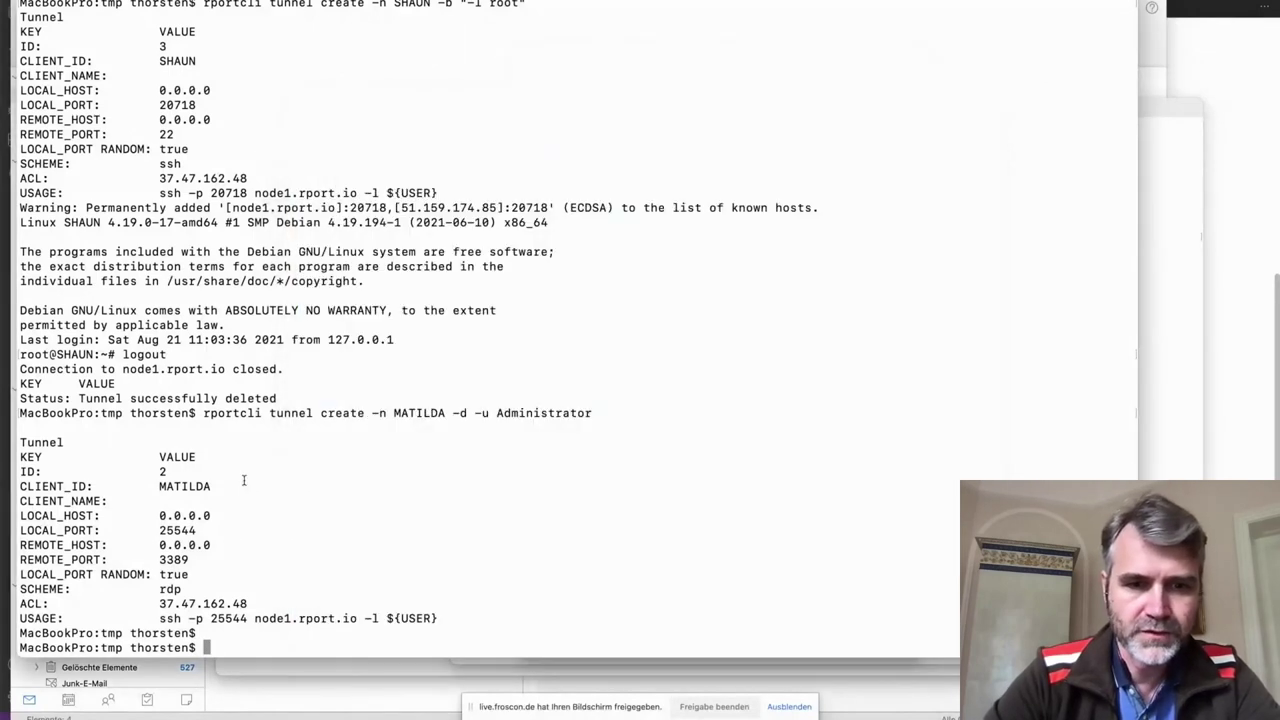
- Recall and run rportcli command execute -n SHAUN -c "date;sleep 5;date" in the local terminal
key("Up")
key("Up")
key("Up")
key("Up")
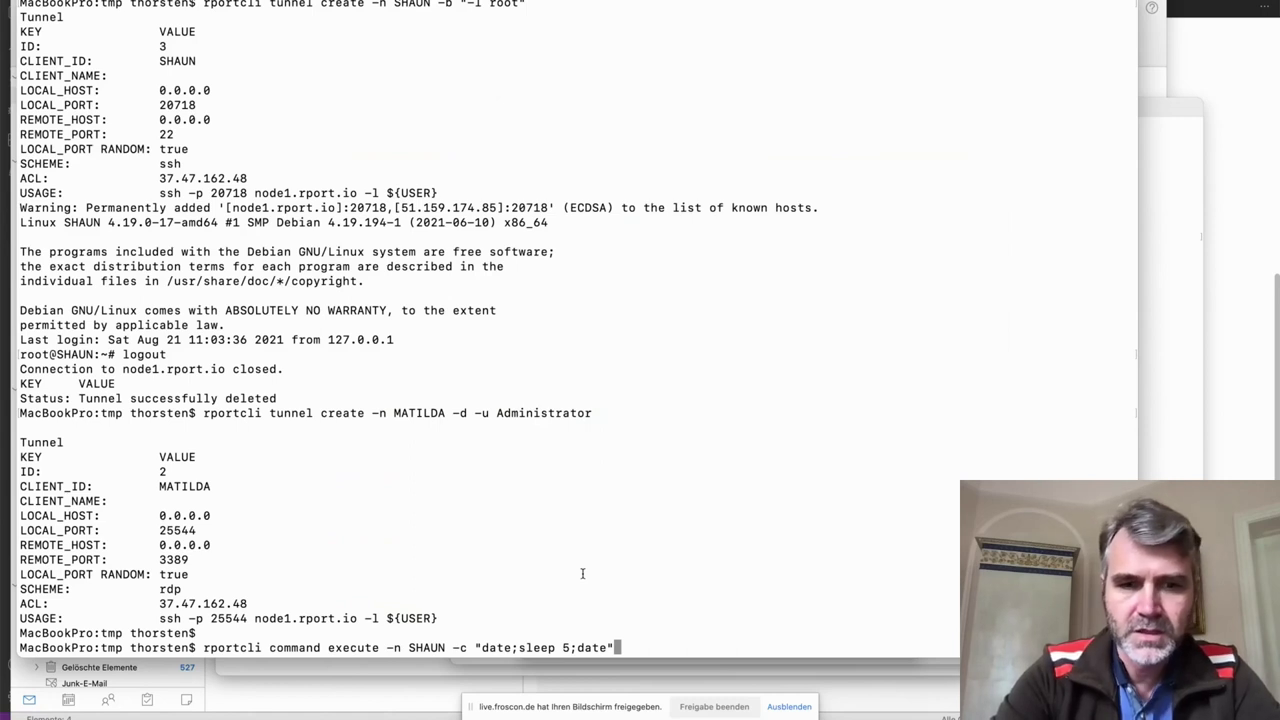
key("Return")
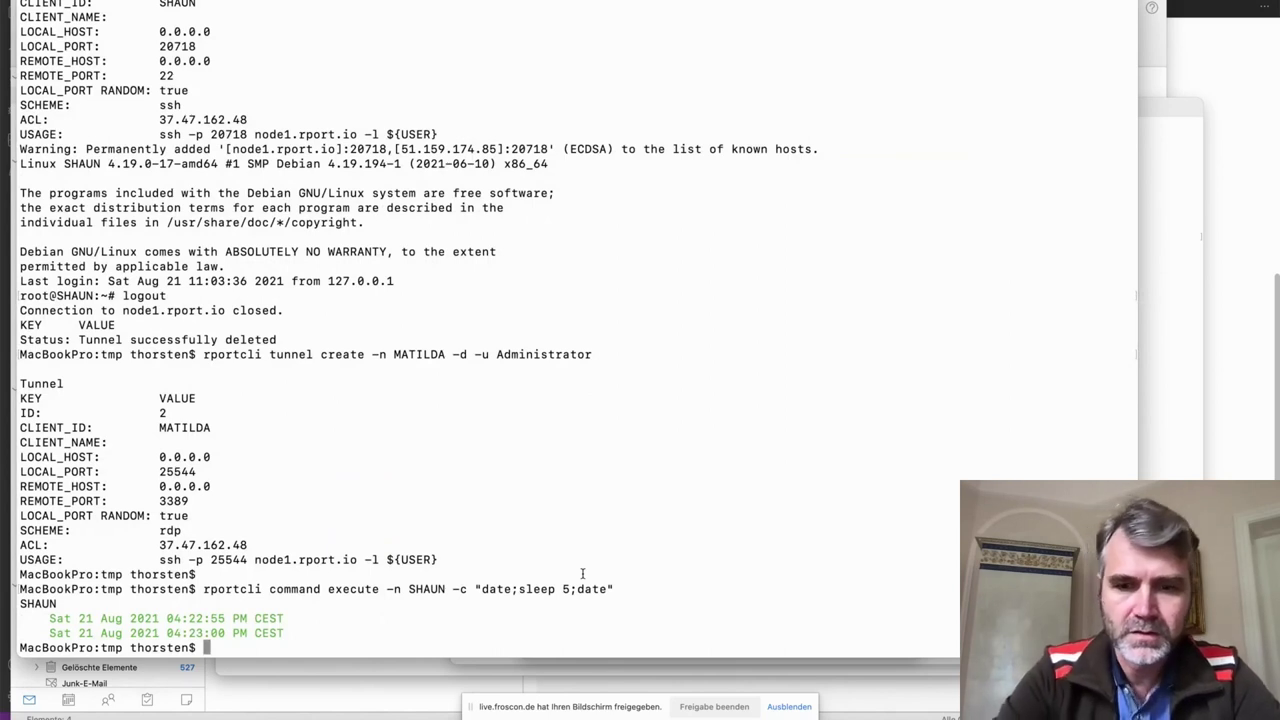
- Recall and run the earlier rportcli command that produces a directory listing on the Windows client
key("Up")
key("Up")
key("Up")
key("Up")
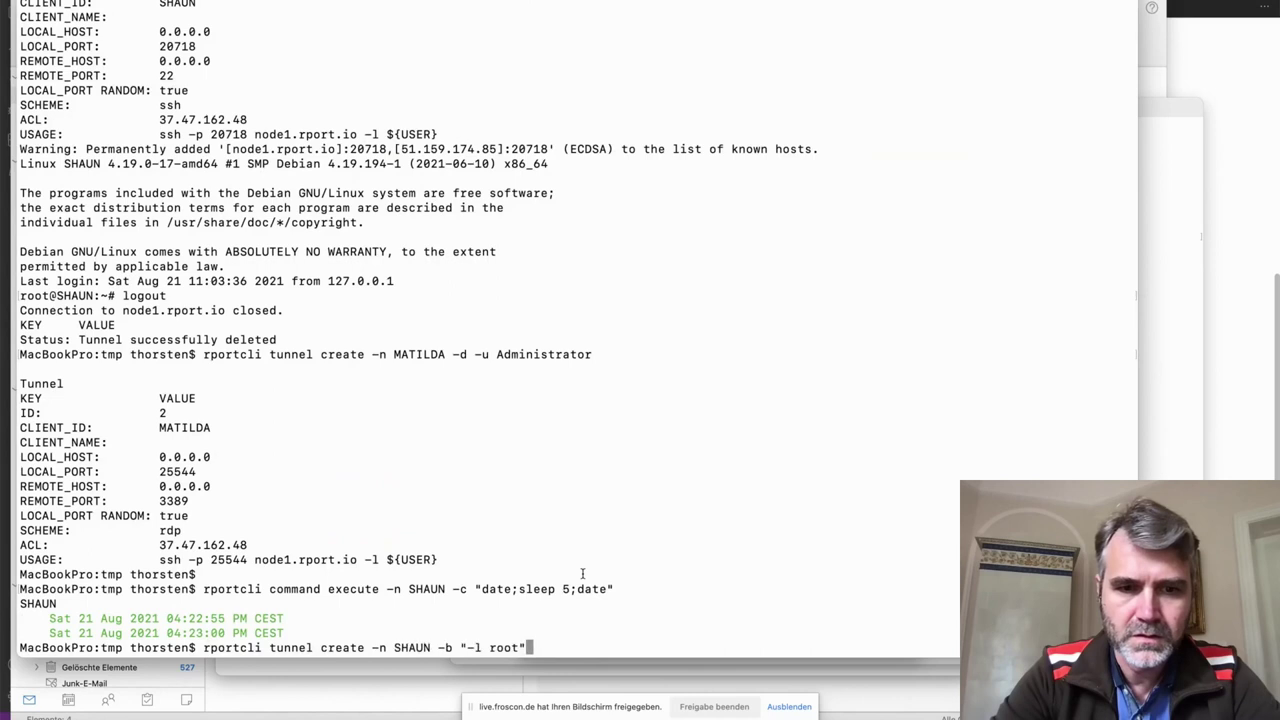
key("Down")
key("Down")
key("Down")
key("Up")
key("Up")
key("Return")
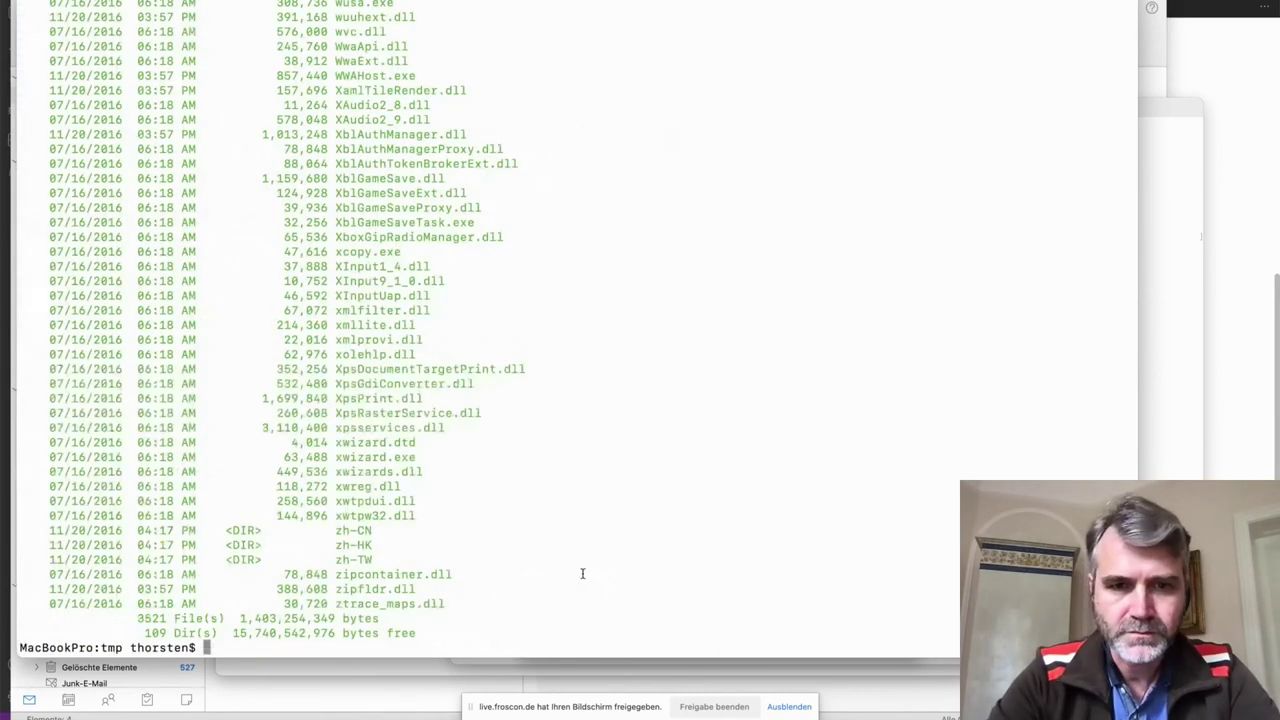
- Switch to Google Chrome and look through the FrOSCon conference room's public chat and participant list
key("super+Tab")
key("super+Tab")
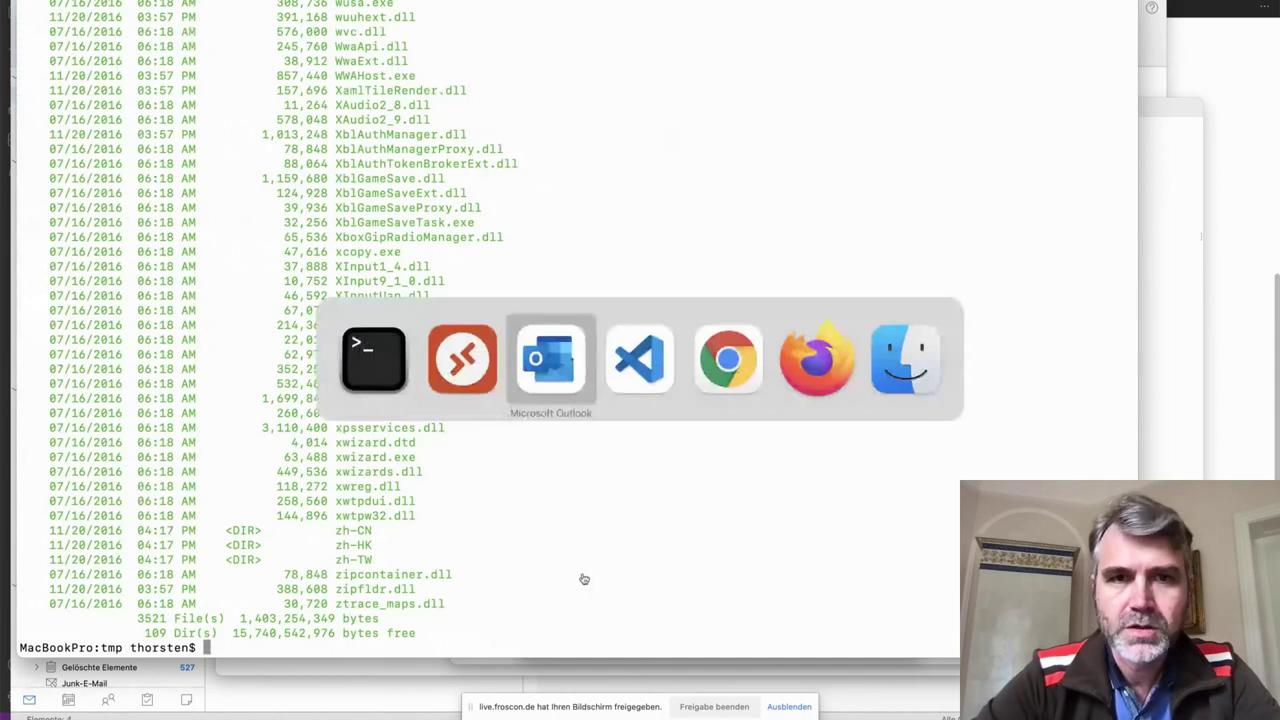
key("super+Tab")
key("super+Tab")
key("super+Tab")
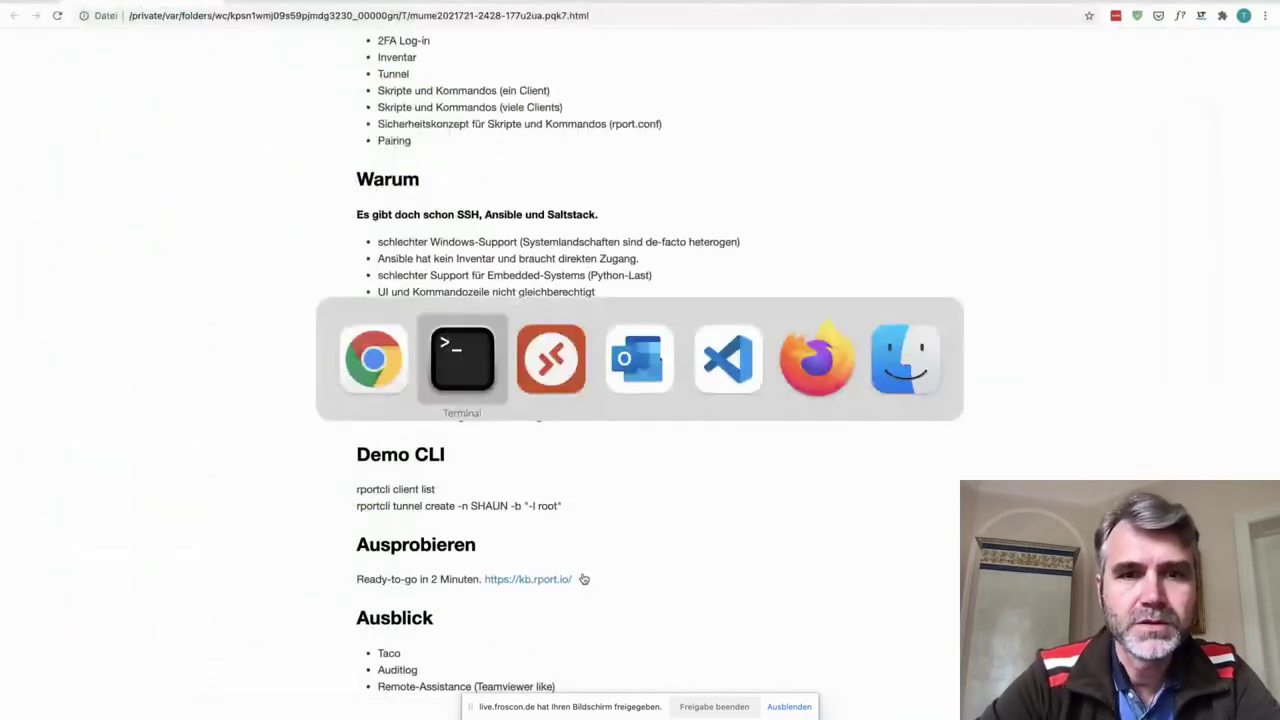
key("super+Tab")
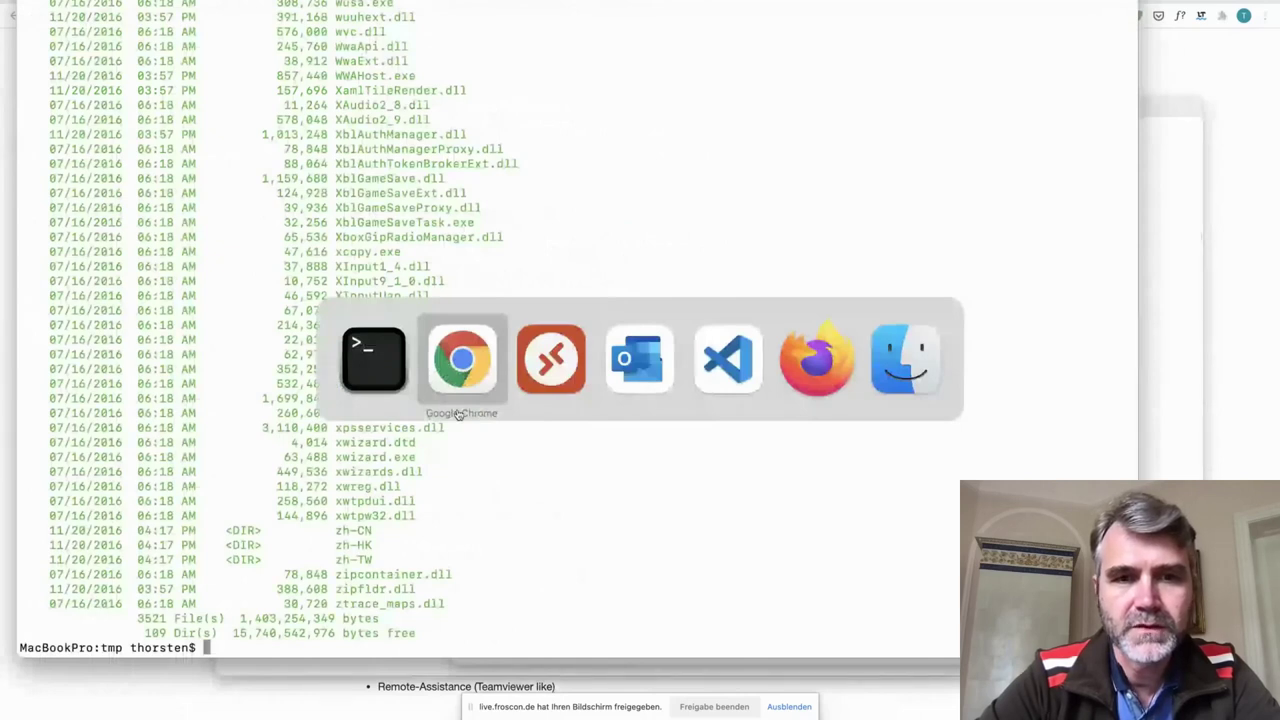
left_click(460, 360)
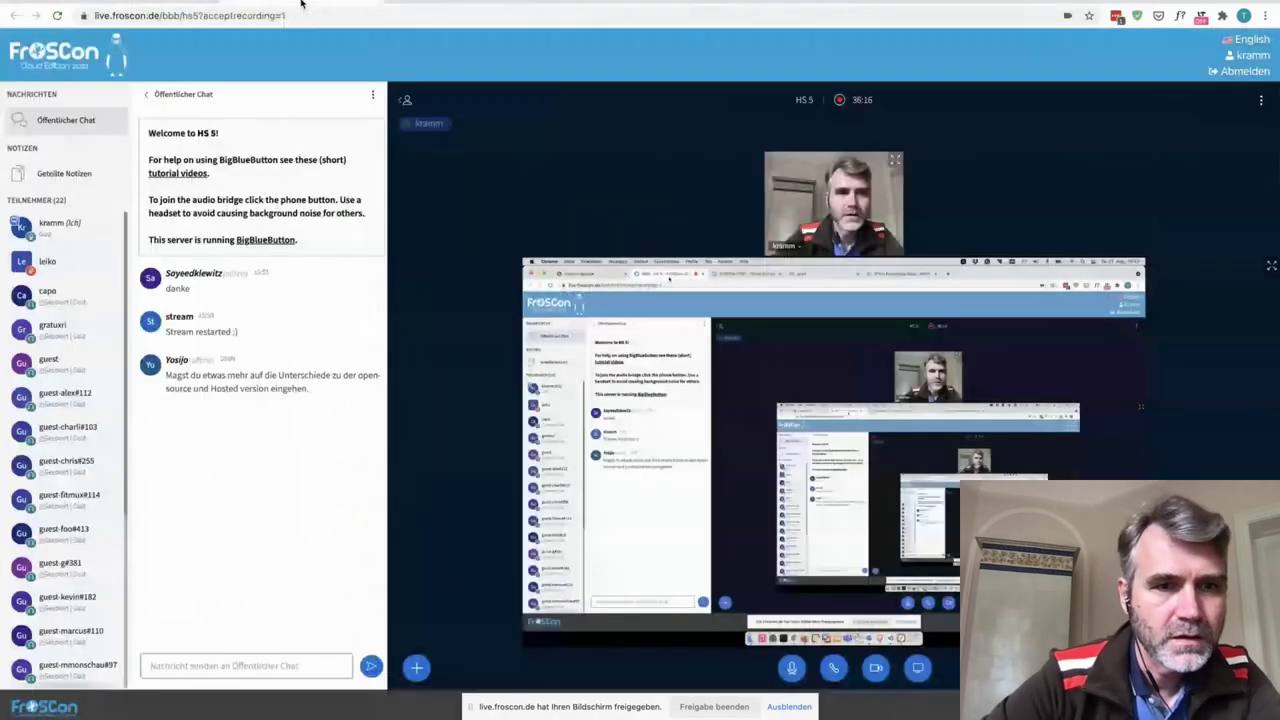
key("ctrl+Tab")
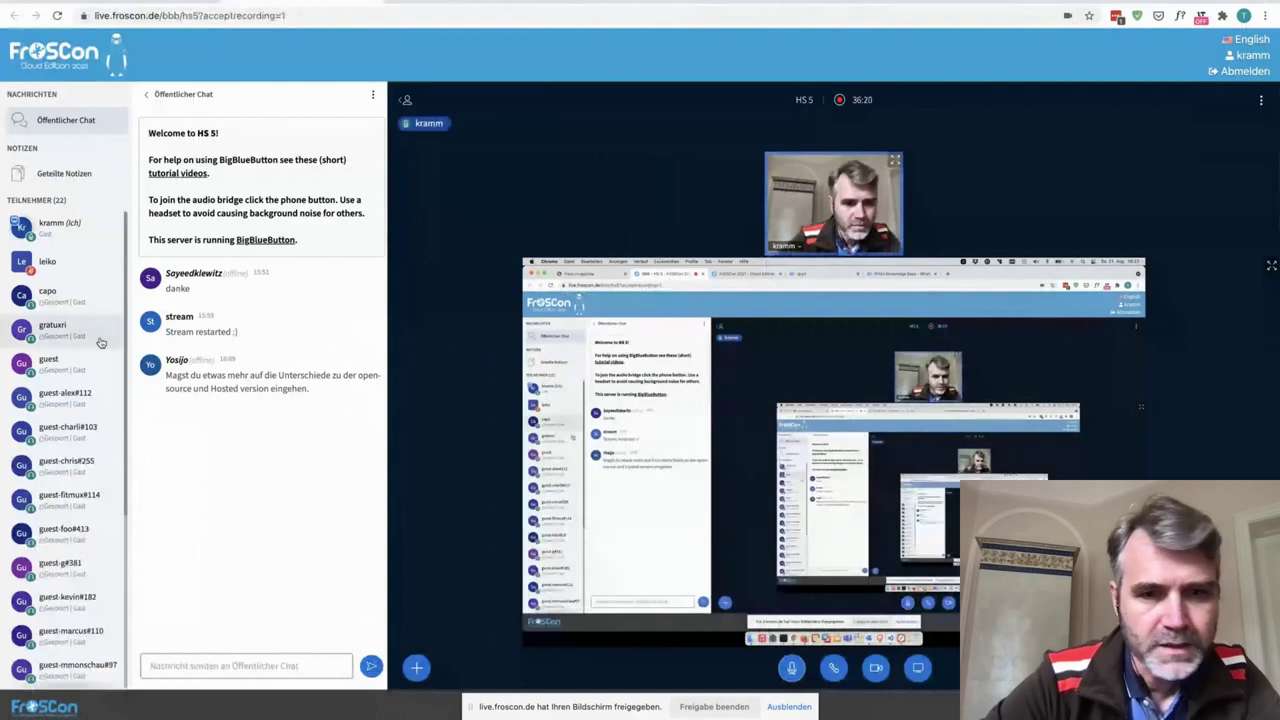
scroll(100, 343, "down", 5)
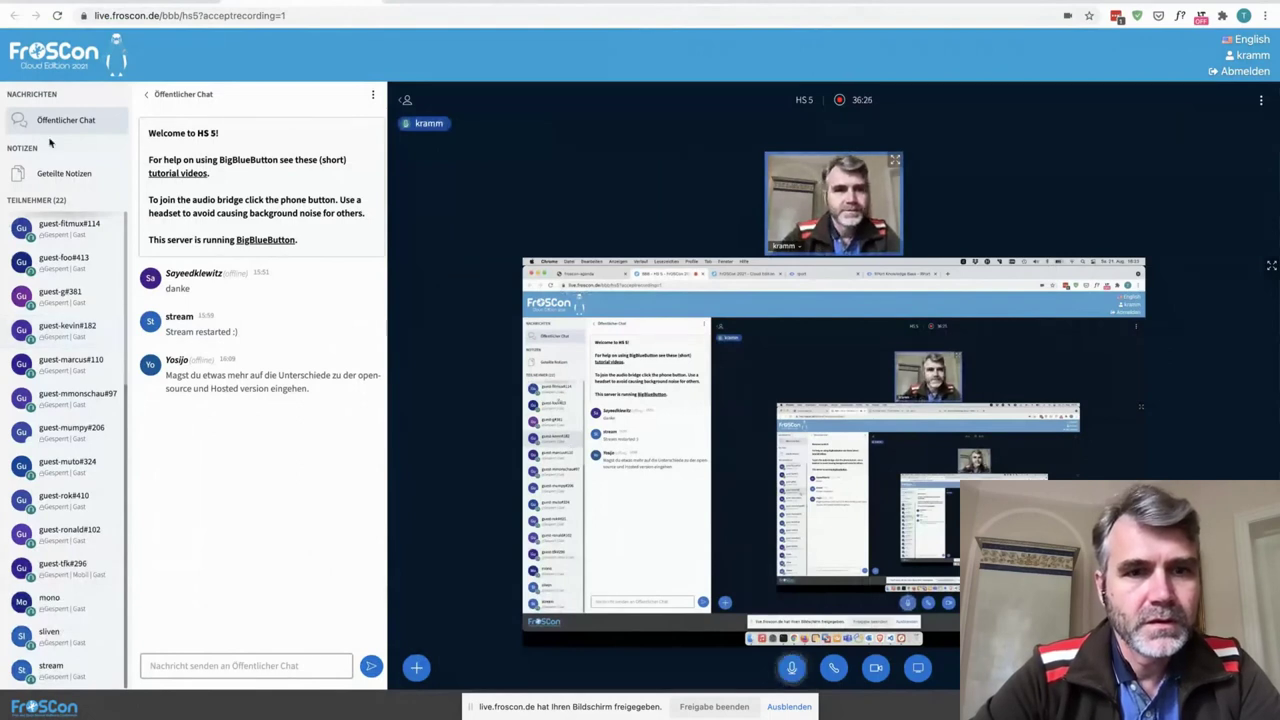
- Return to the agenda page and highlight the word Sicherheitskonzept in the Demo UI list
key("ctrl+Tab")
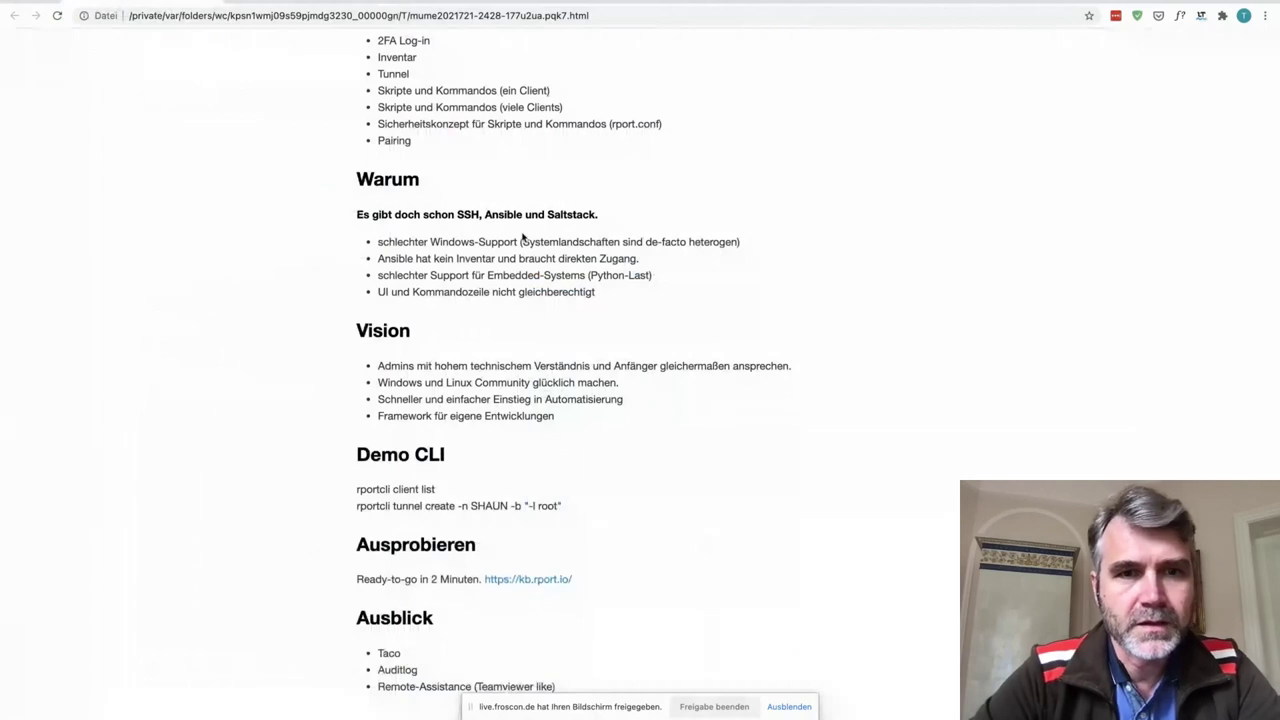
scroll(522, 236, "up", 2)
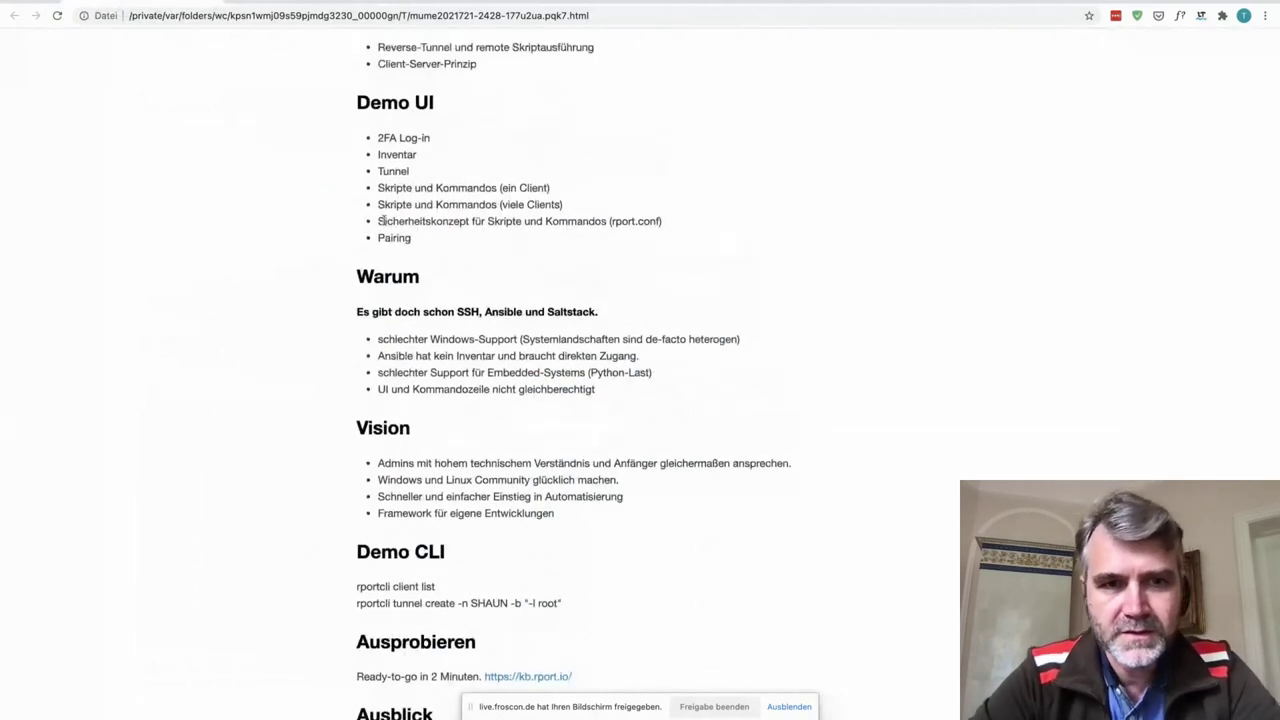
double_click(381, 221)
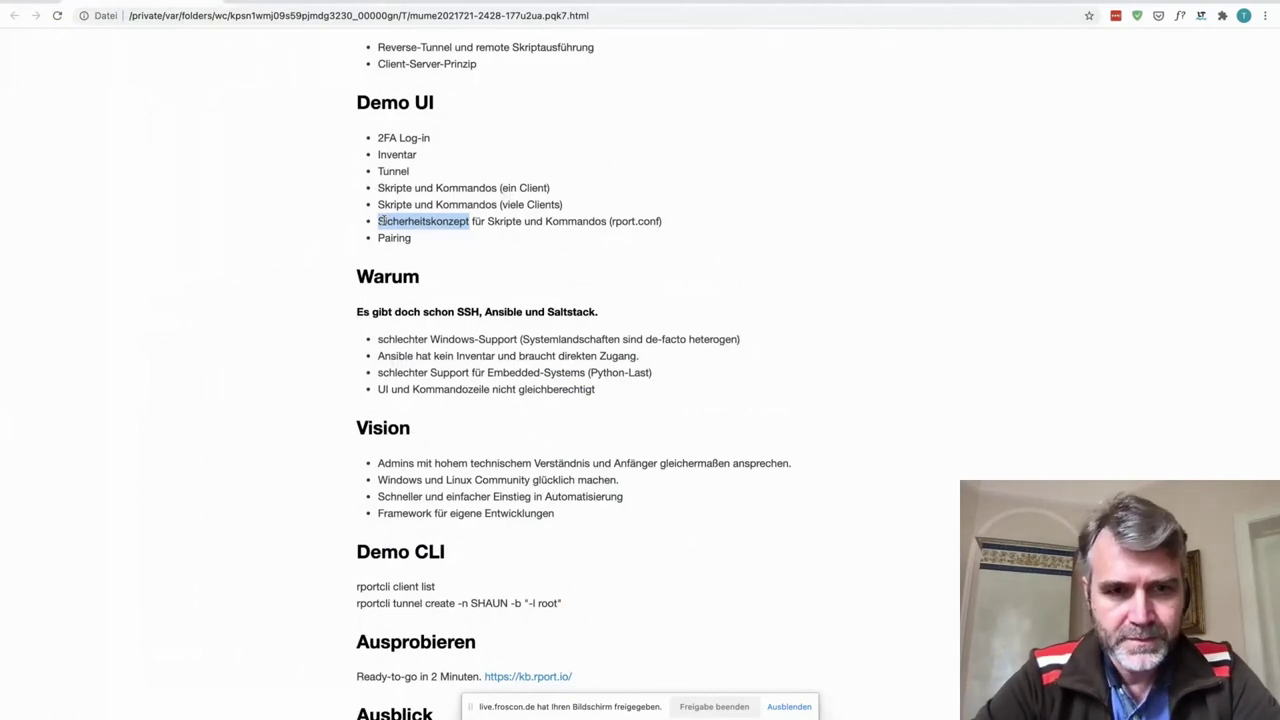
- Switch to RPort in Firefox and open the Abraham-WhiteHouse-container client's Commands & Scripts section
key("super+Tab")
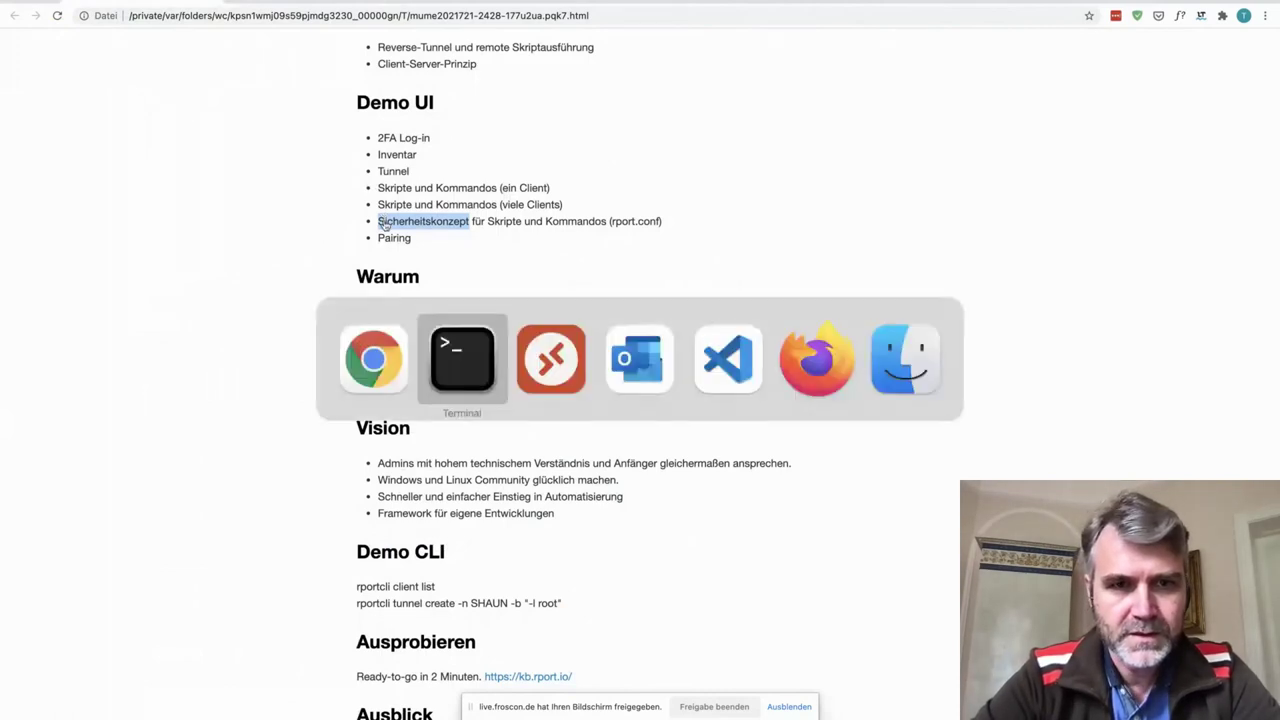
key("super+Tab")
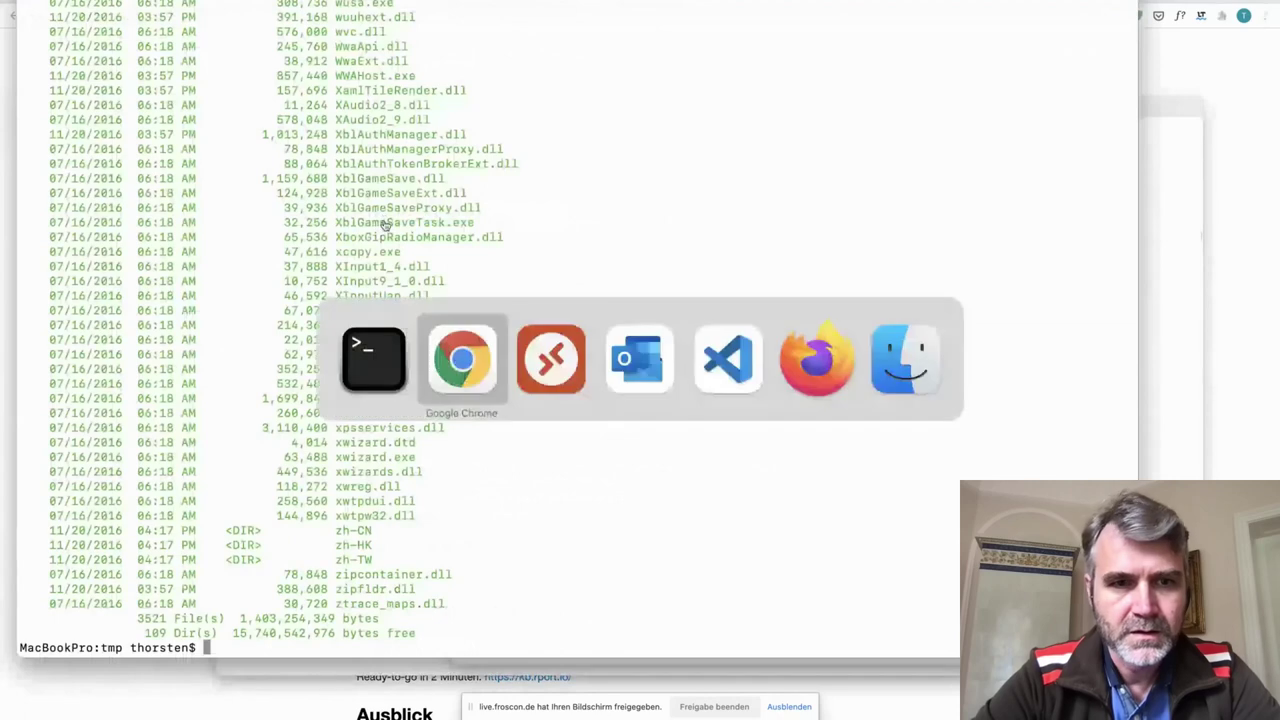
key("super+Tab")
key("super+Tab")
key("super+Tab")
key("super+Tab")
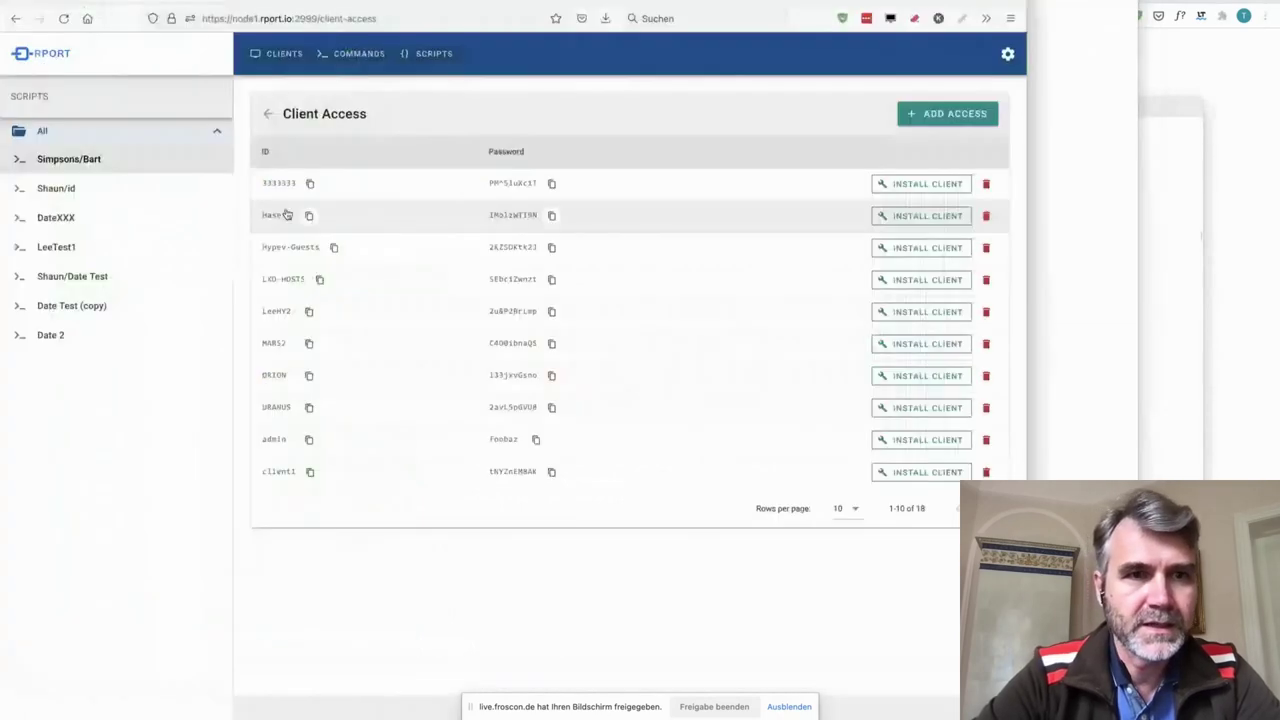
left_click(269, 60)
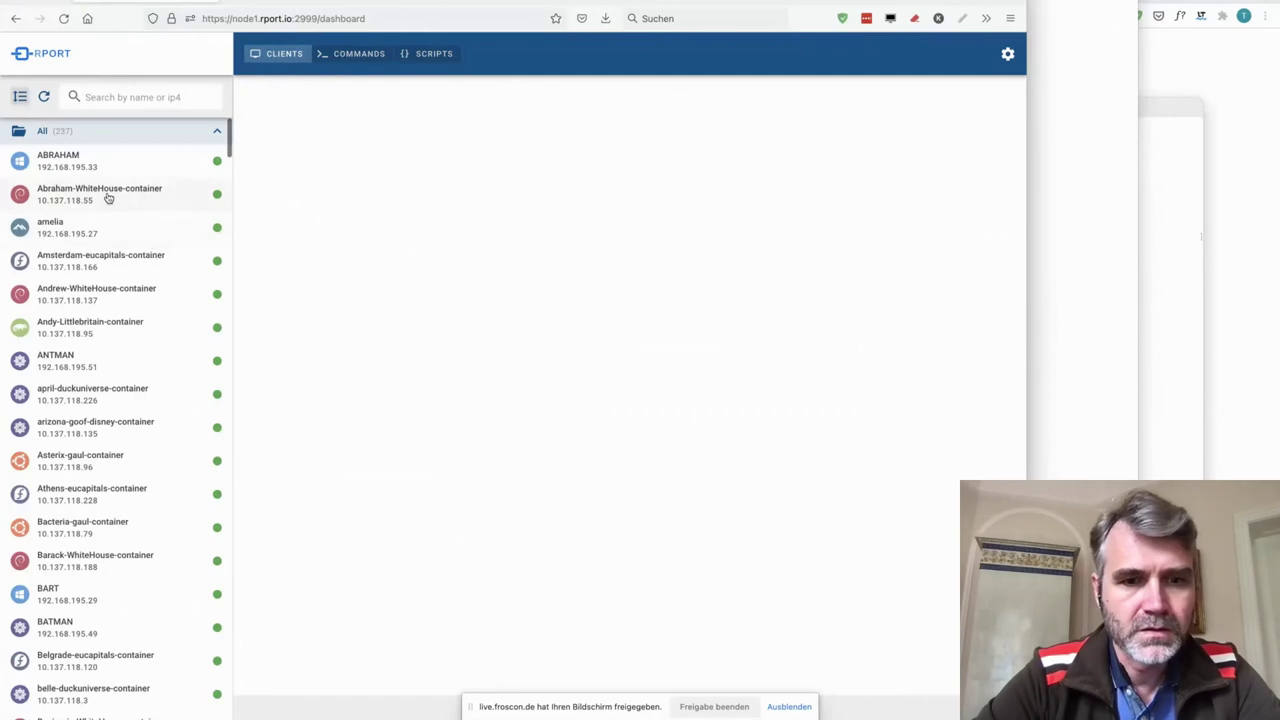
left_click(108, 197)
scroll(526, 443, "down", 15)
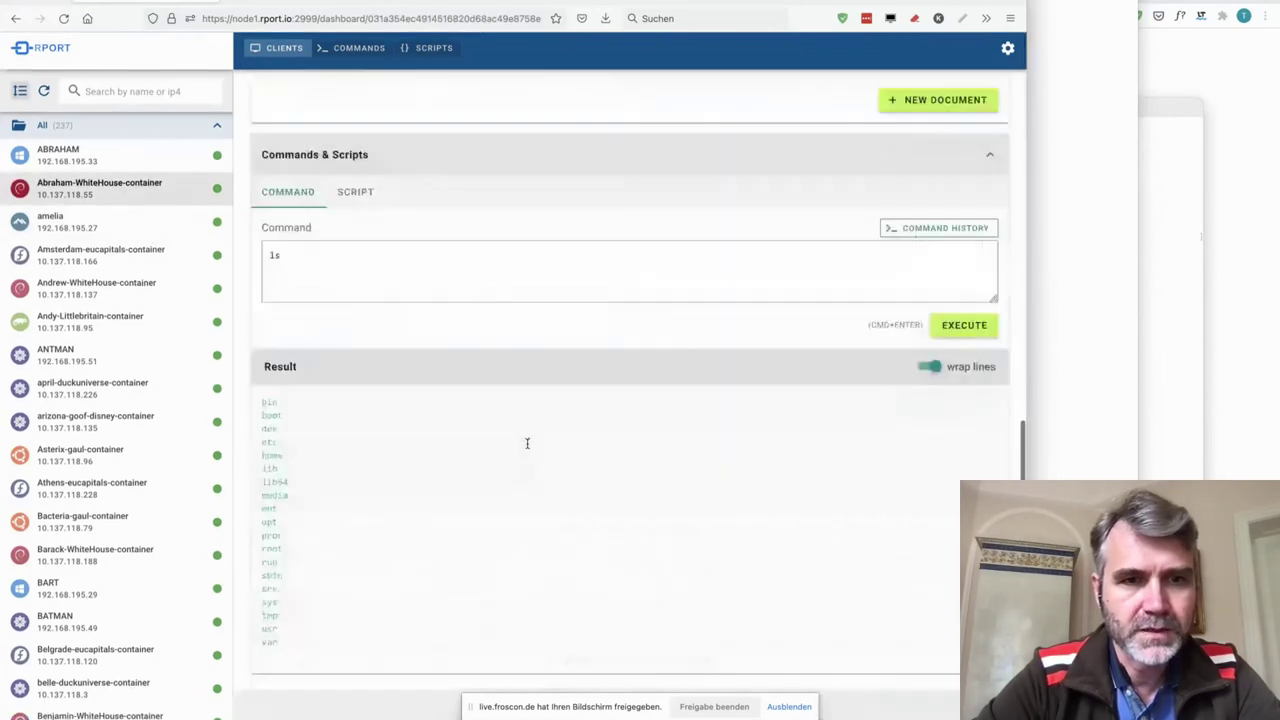
- Replace the command on Abraham-WhiteHouse-container with sudo -n id, execute it and view its result
left_click(300, 259)
key("super+a")
type("sudo ")
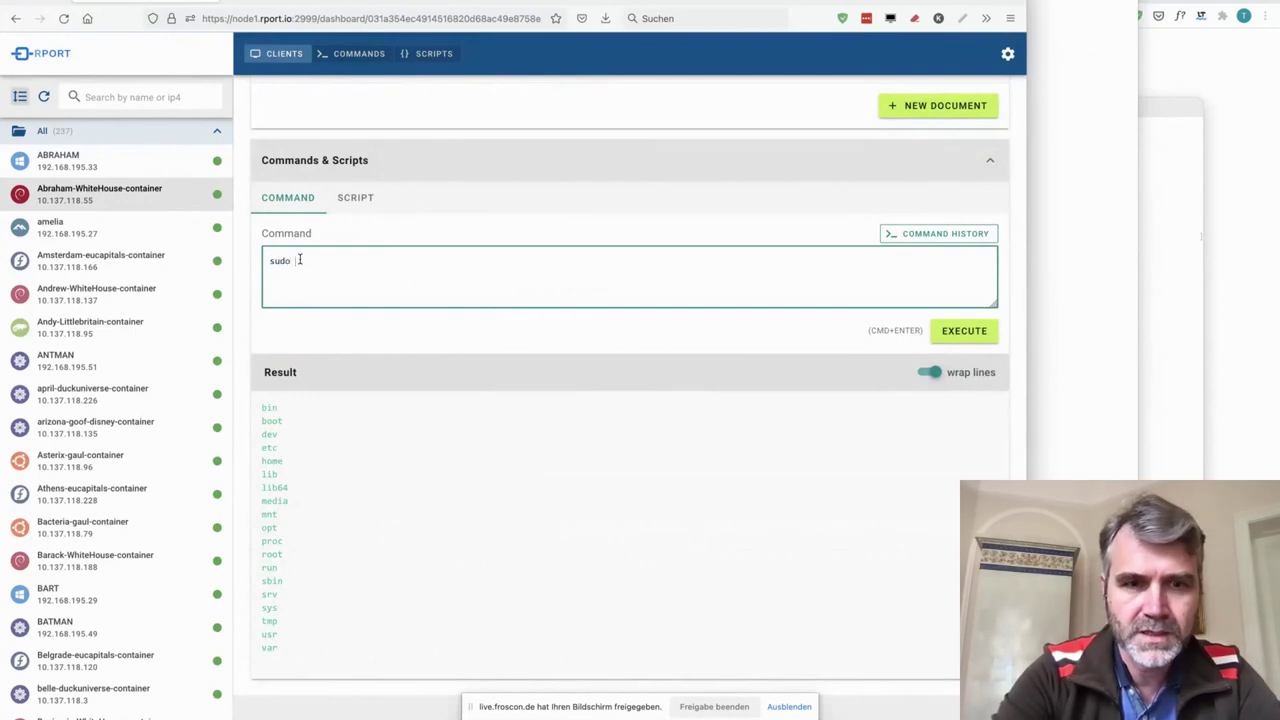
type("-n id")
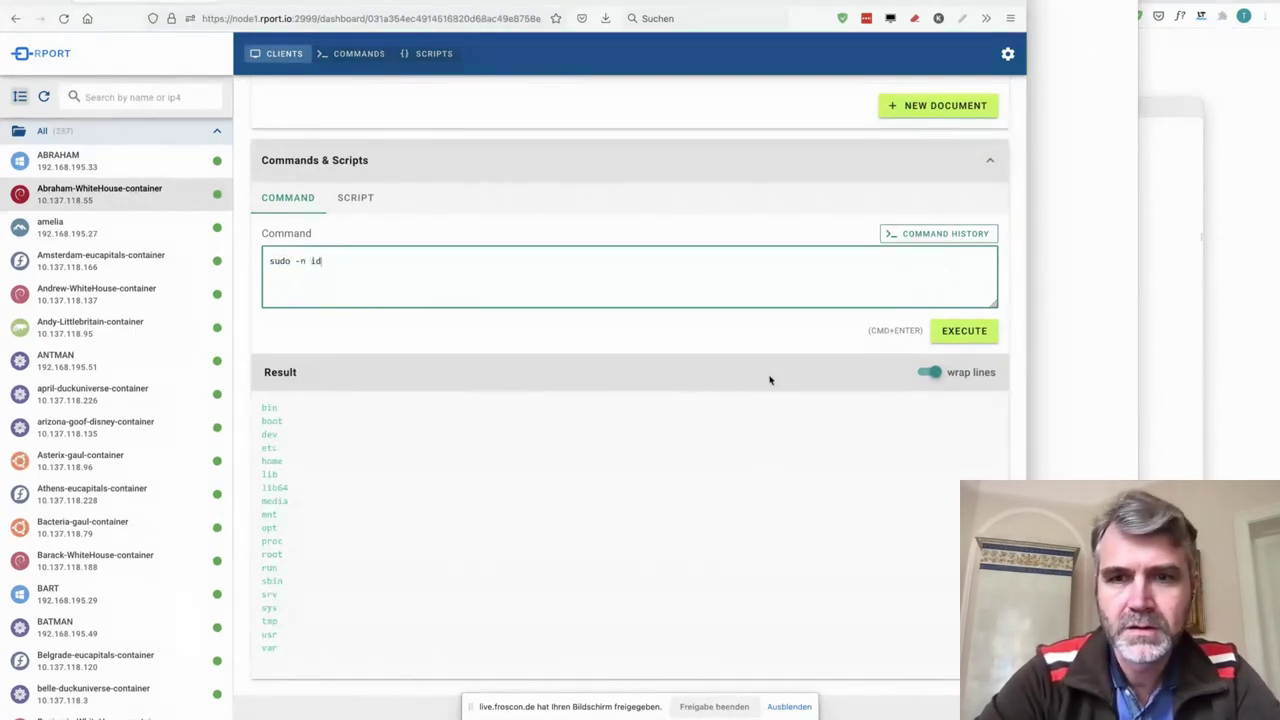
left_click(964, 331)
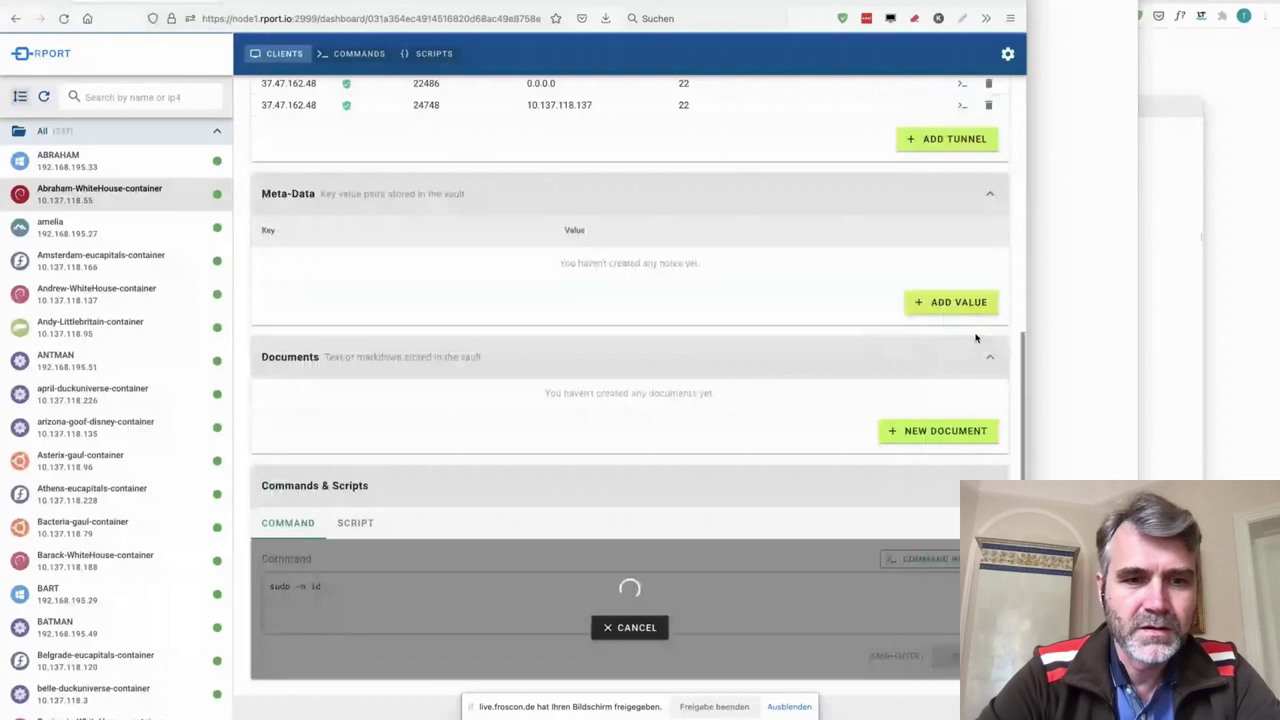
scroll(634, 515, "down", 2)
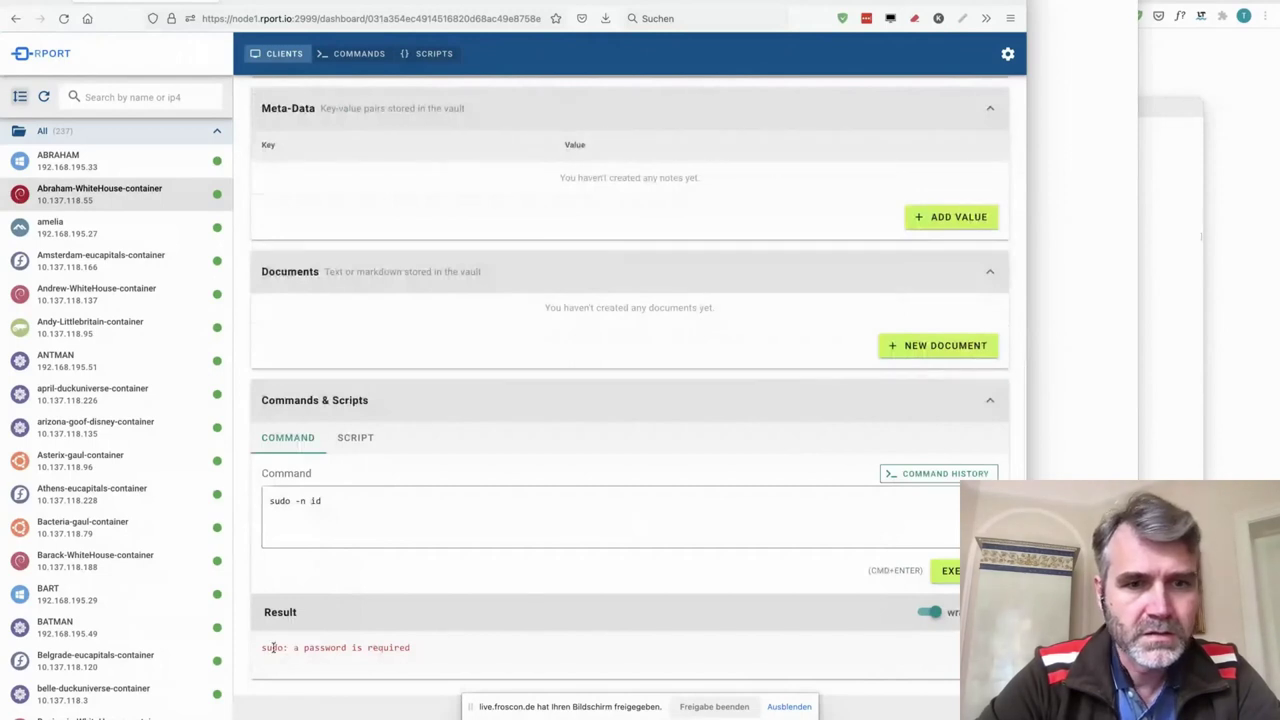
left_click(76, 292)
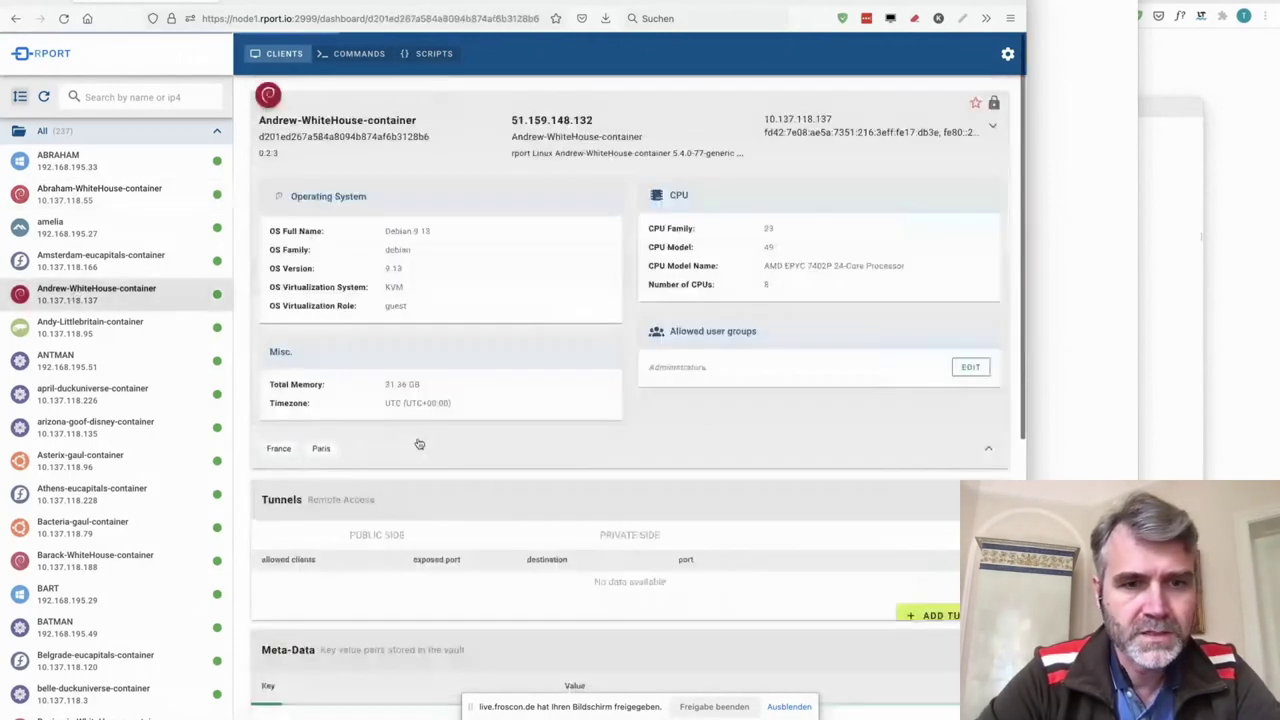
left_click(383, 503)
key("super+a")
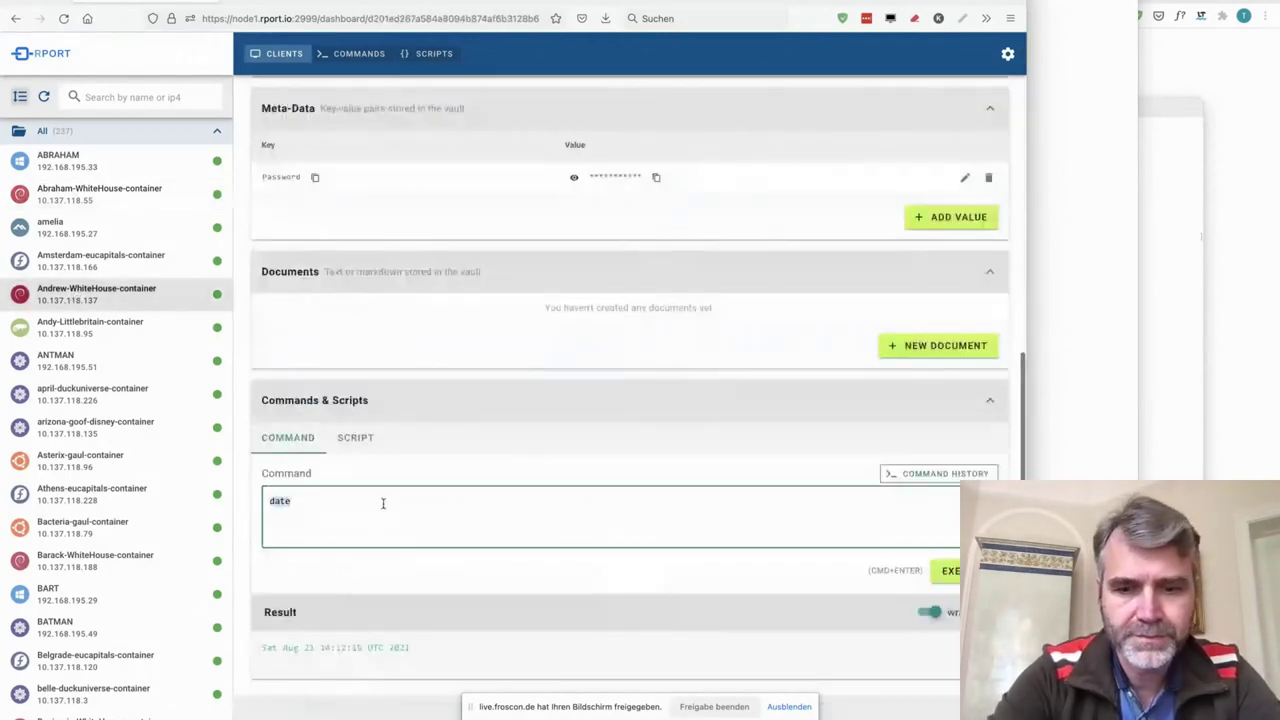
type("sudo -n id")
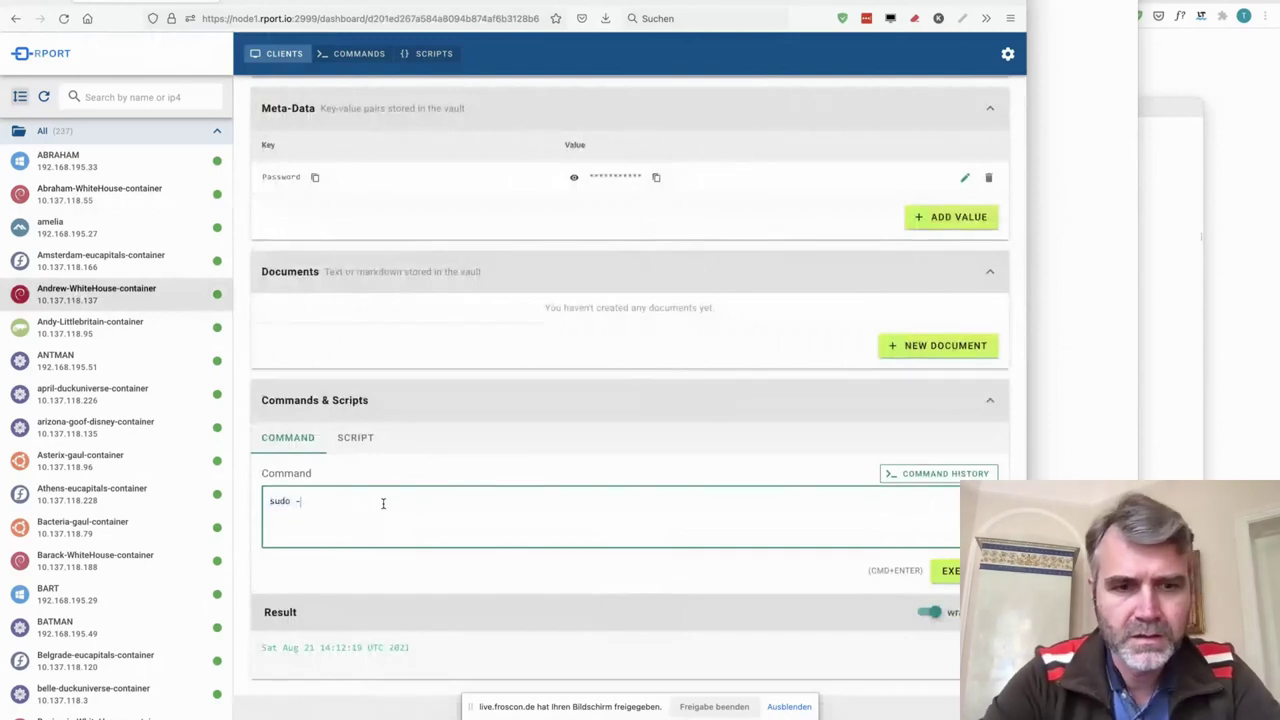
key("Return")
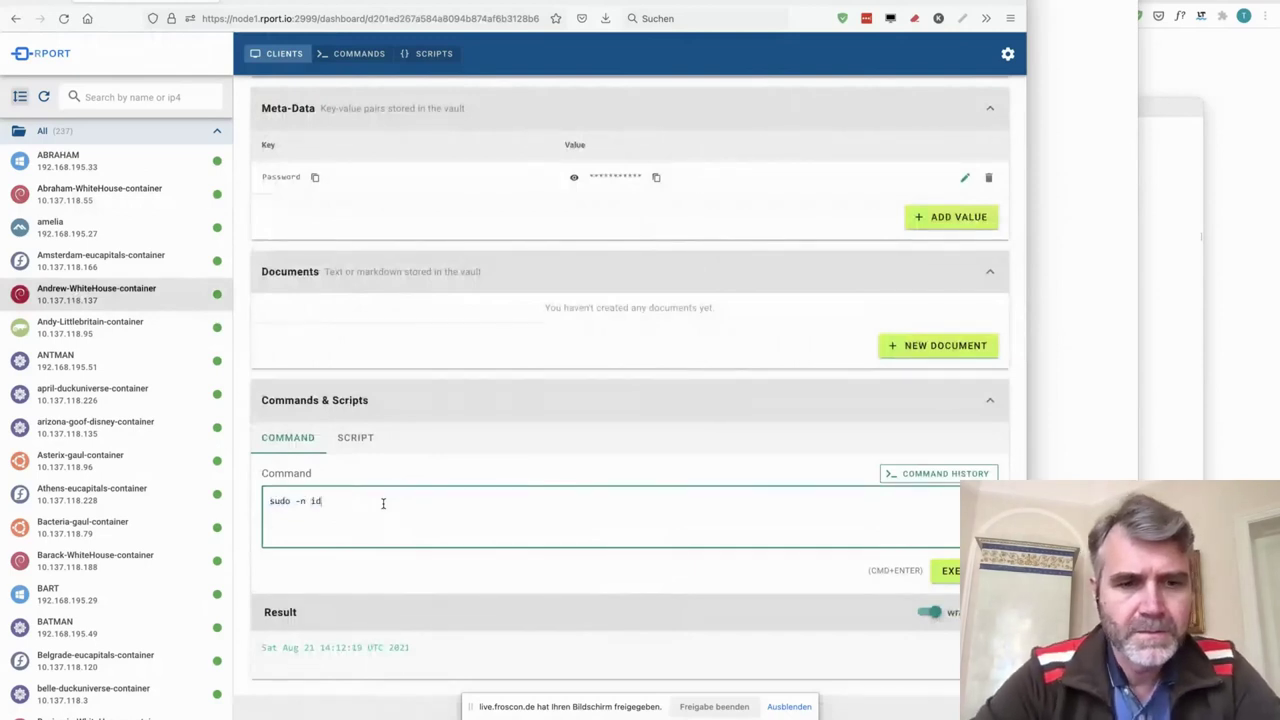
key("super+Return")
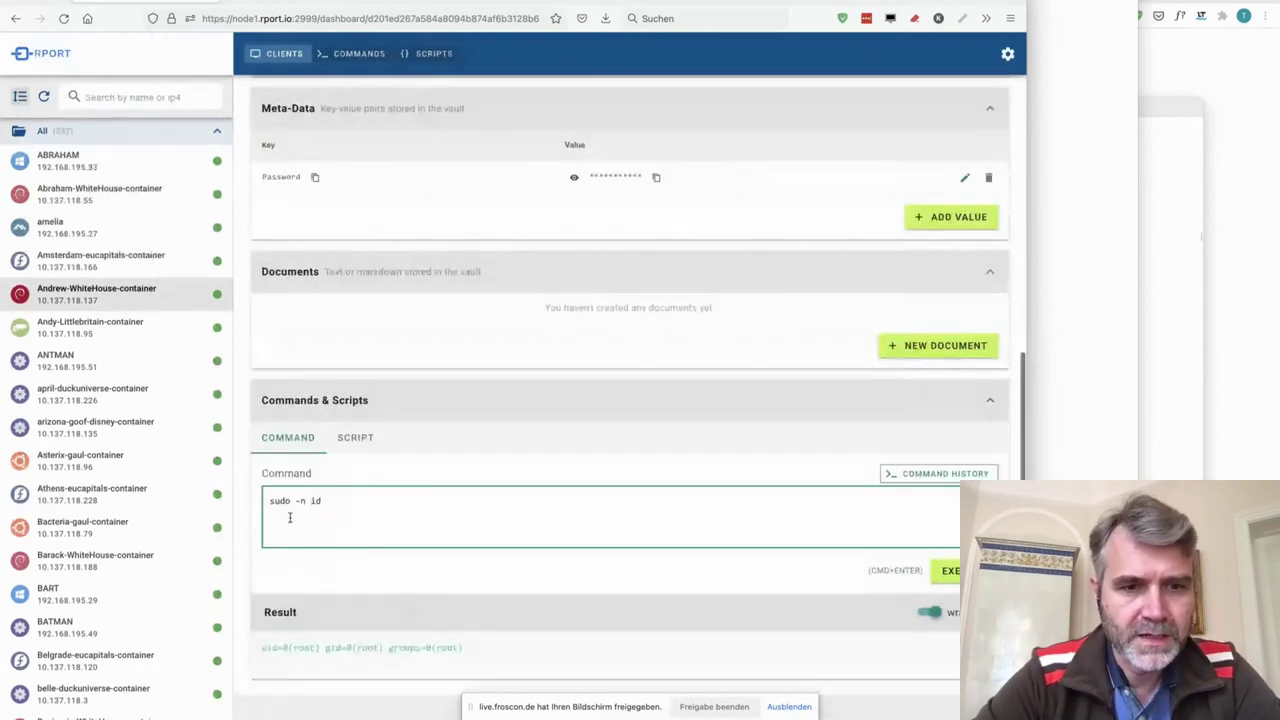
- Highlight the result of the sudo command and look at the client's Allowed user groups section
left_click_drag(263, 647, 448, 648)
left_click(336, 502)
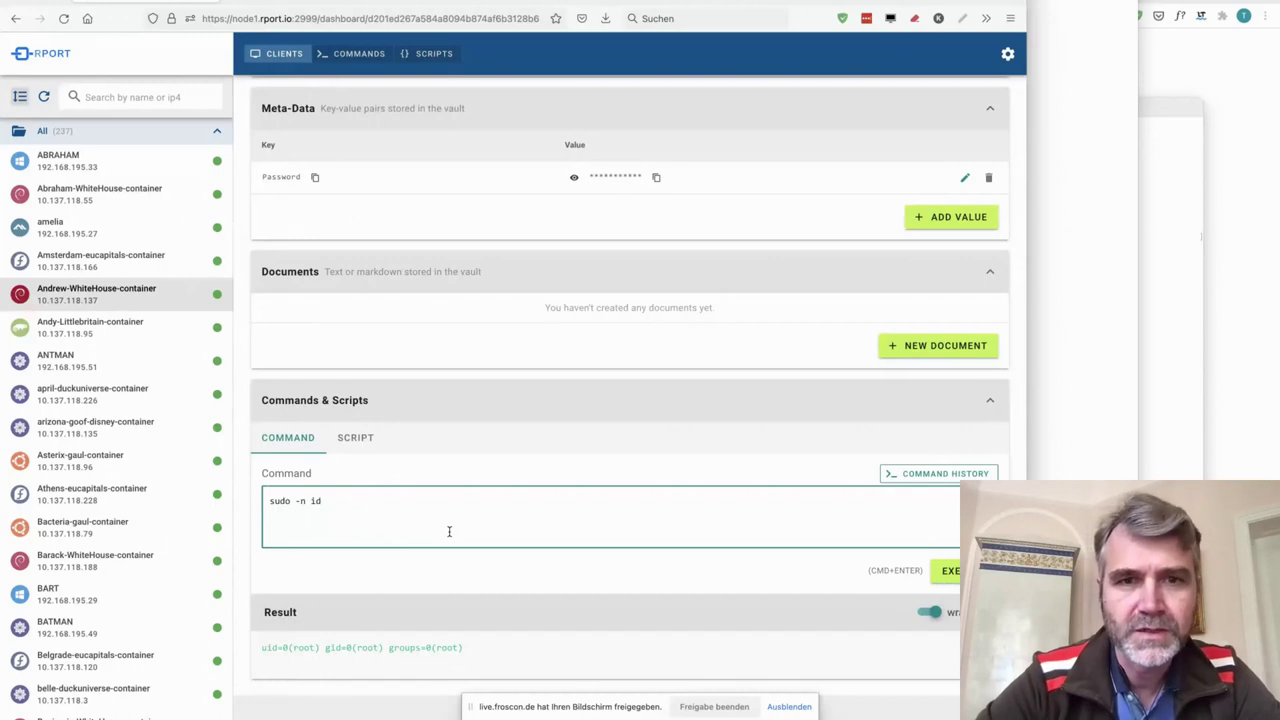
scroll(449, 531, "up", 5)
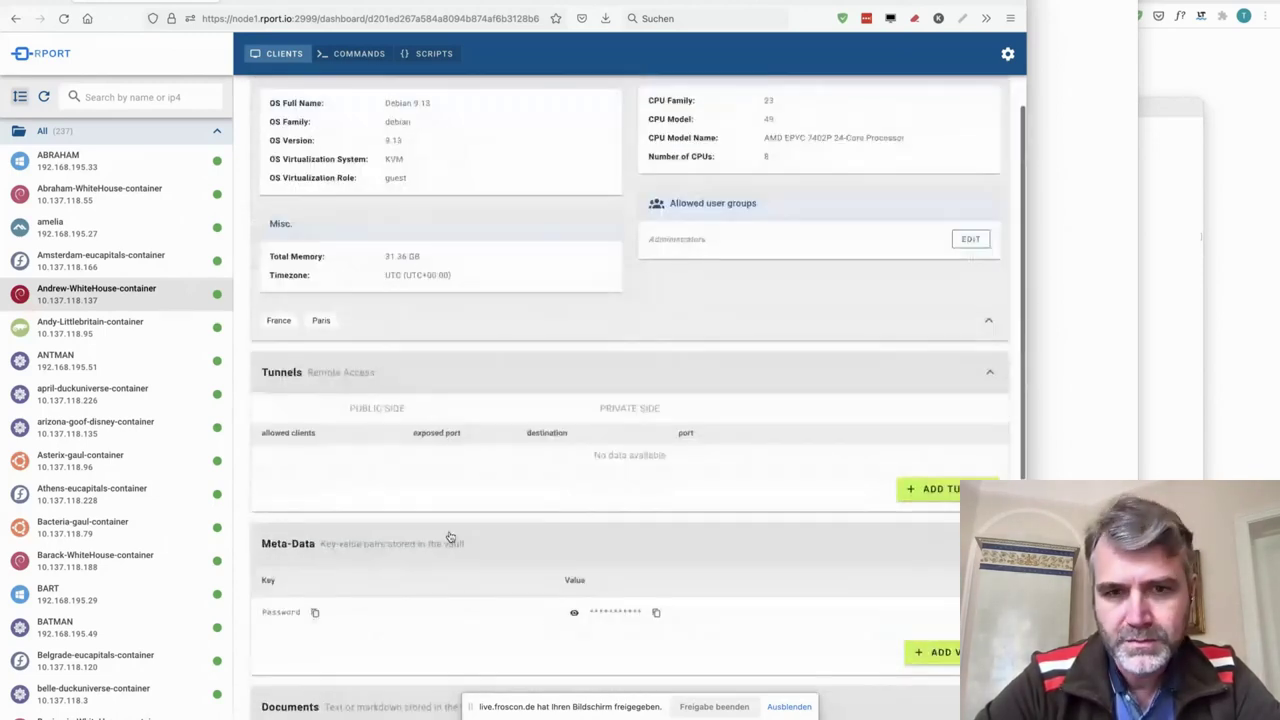
scroll(741, 287, "up", 1)
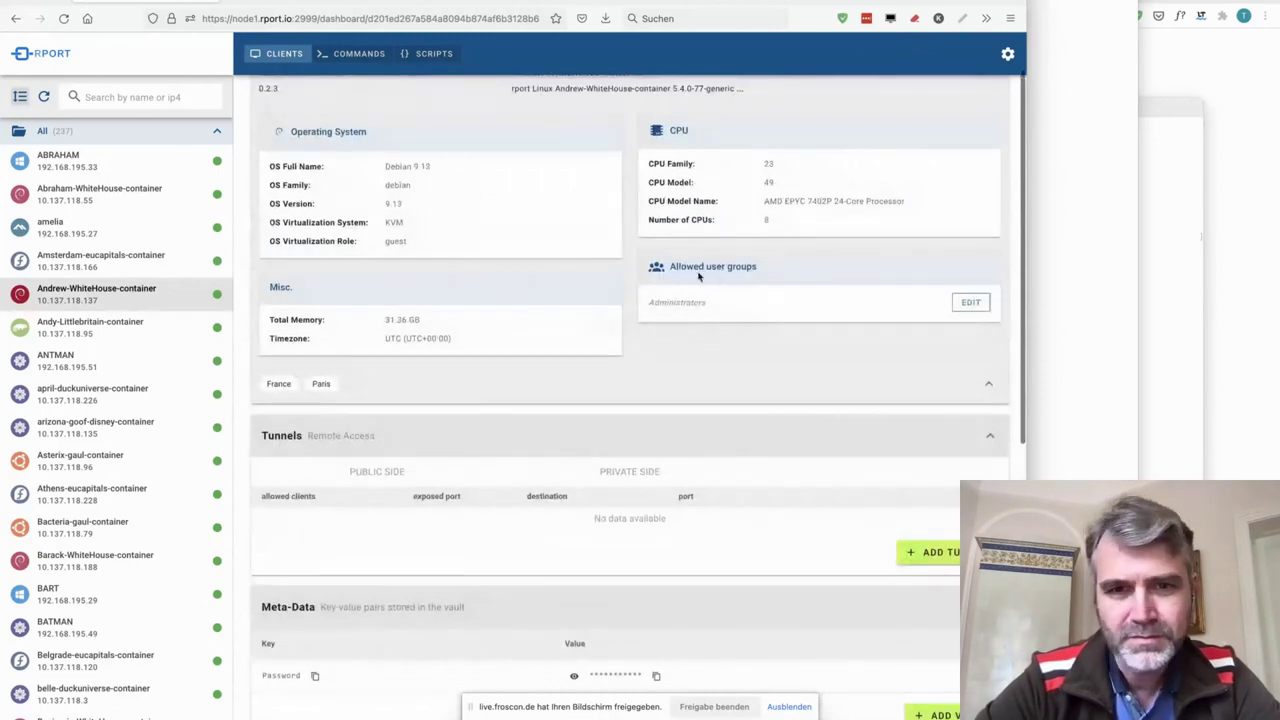
left_click(970, 304)
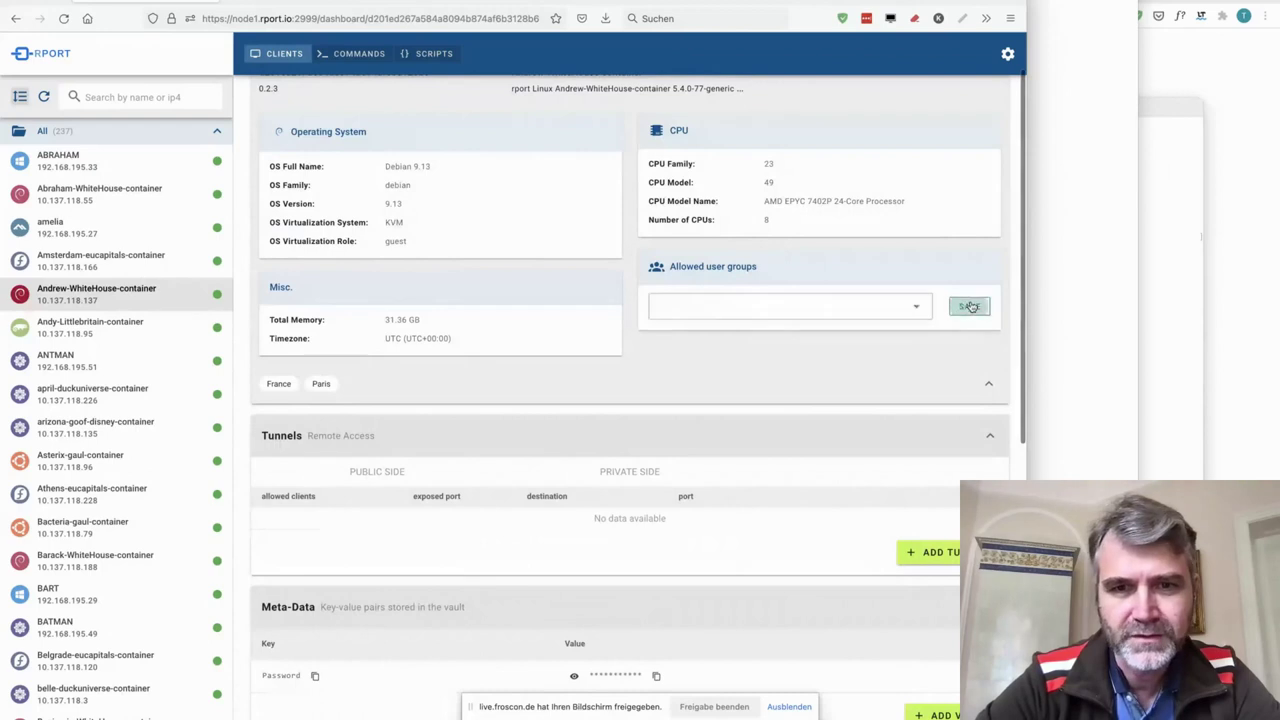
left_click(914, 308)
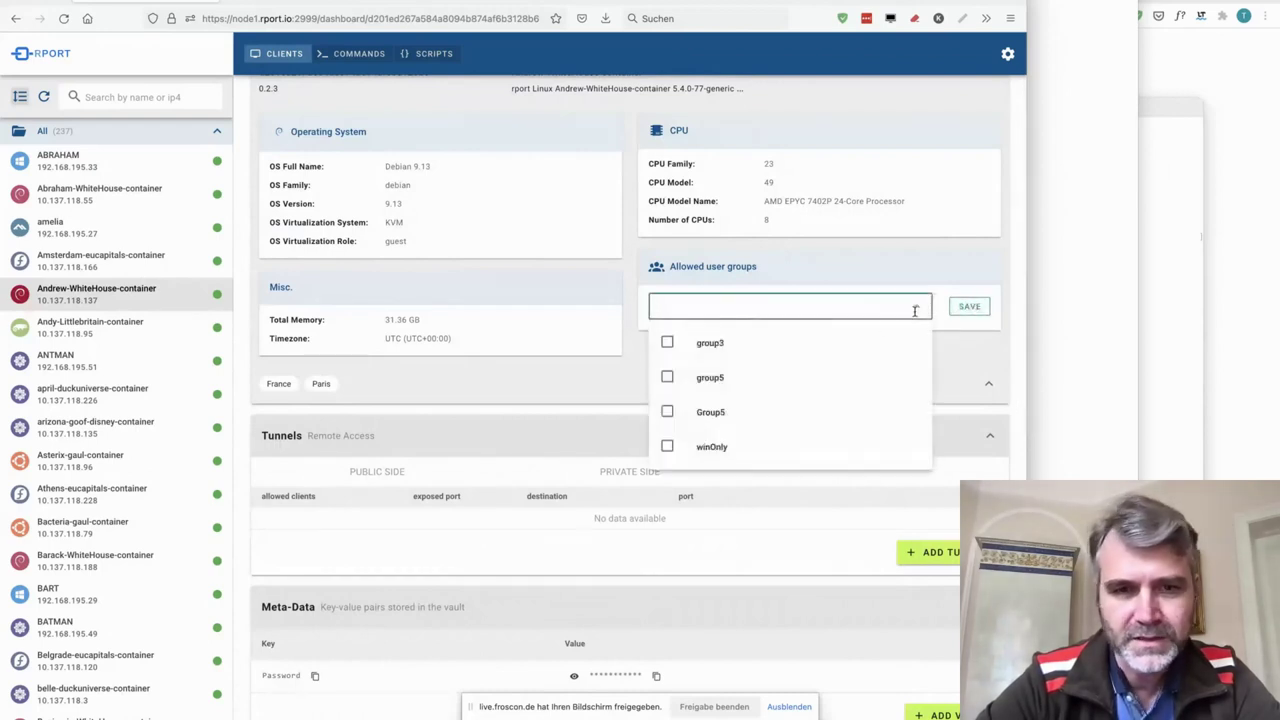
left_click(683, 378)
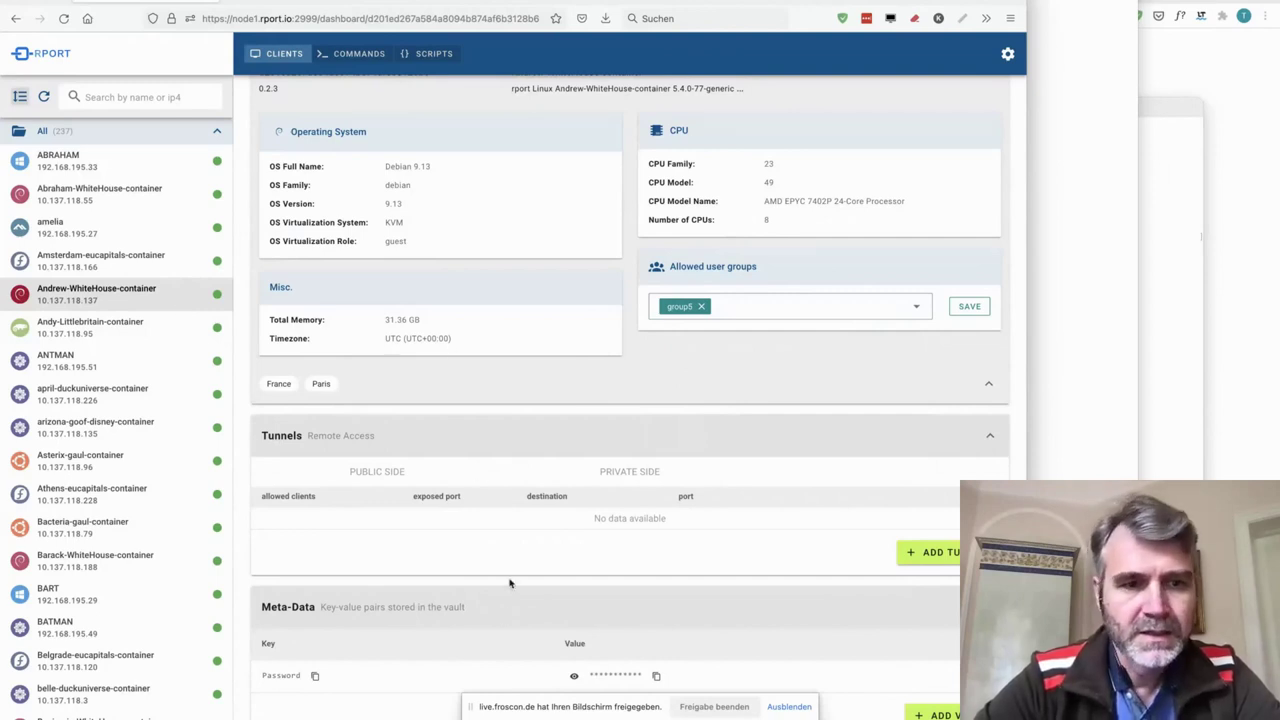
- Switch to the terminal's SSH session on Andrew-WhiteHouse-container and clear the unfinished rport command from the prompt
key("super+Tab")
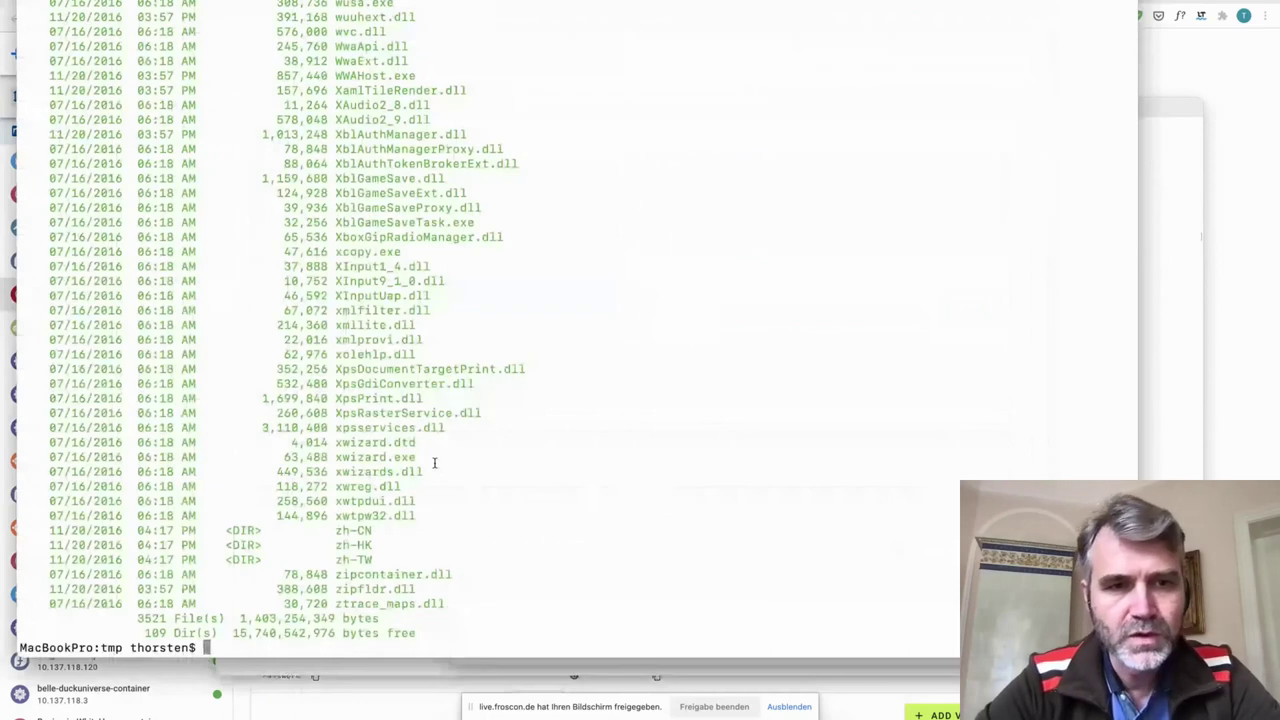
key("super+grave")
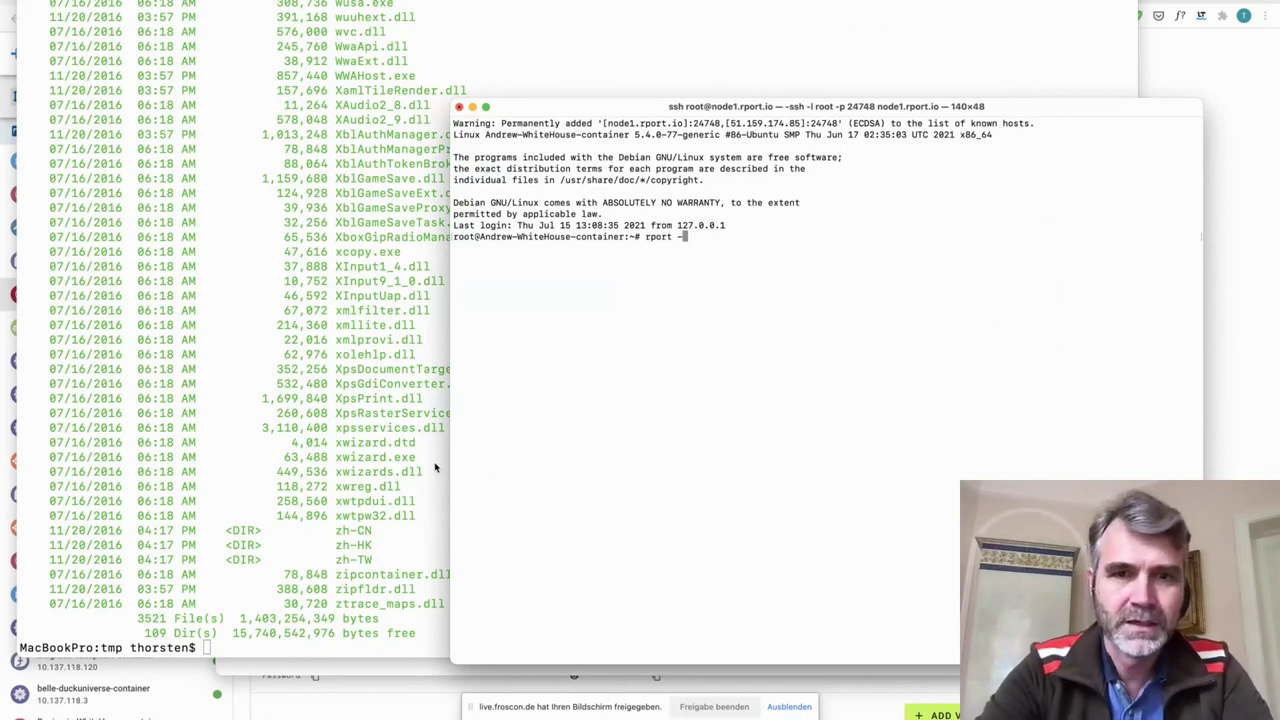
key("BackSpace")
key("BackSpace")
key("BackSpace")
key("BackSpace")
key("BackSpace")
key("BackSpace")
key("BackSpace")
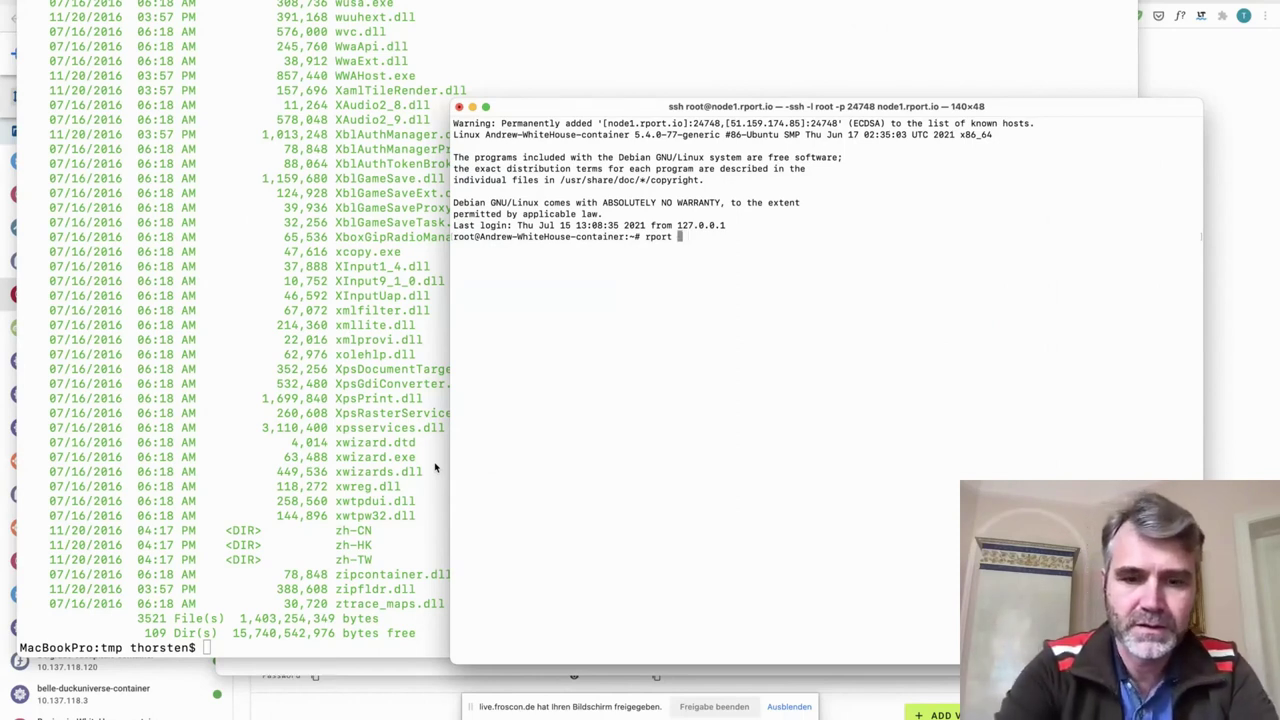
- Open /etc/rport/rport.conf in vi and search for "command" to examine the remote-commands settings
type("vi ")
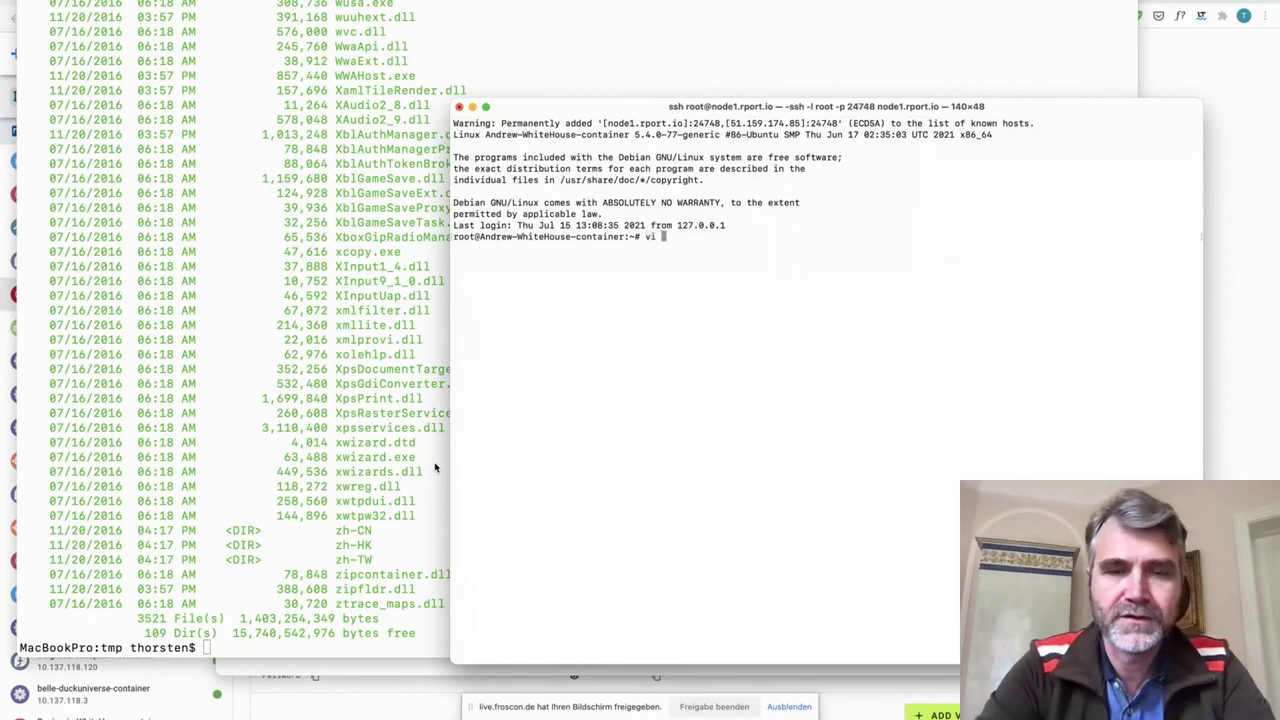
type("/etc/")
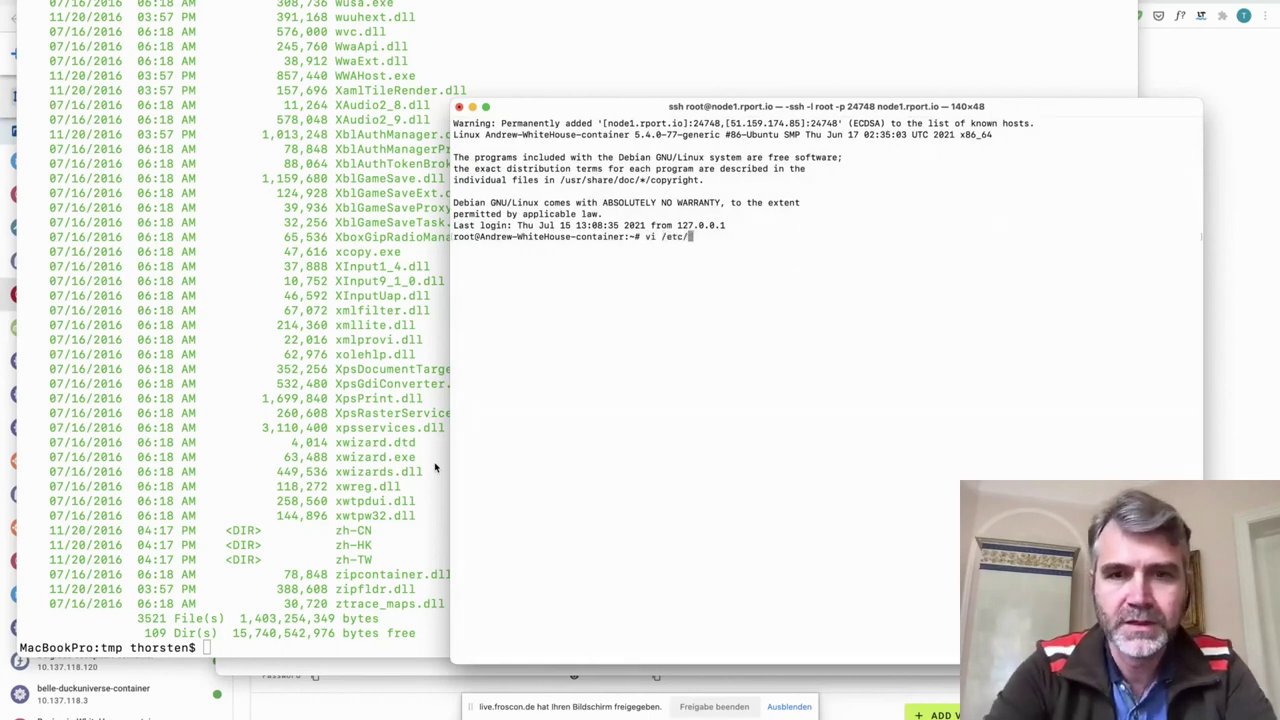
type("rport/")
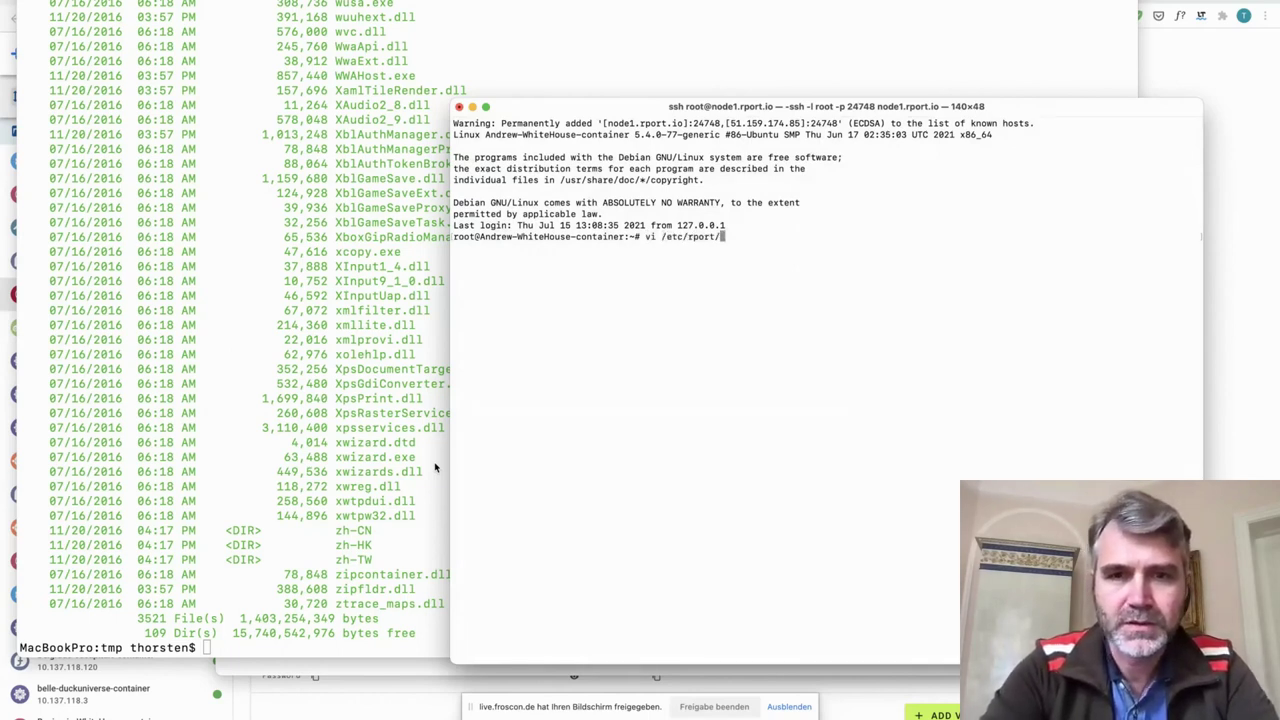
type("rport.conf")
key("Return")
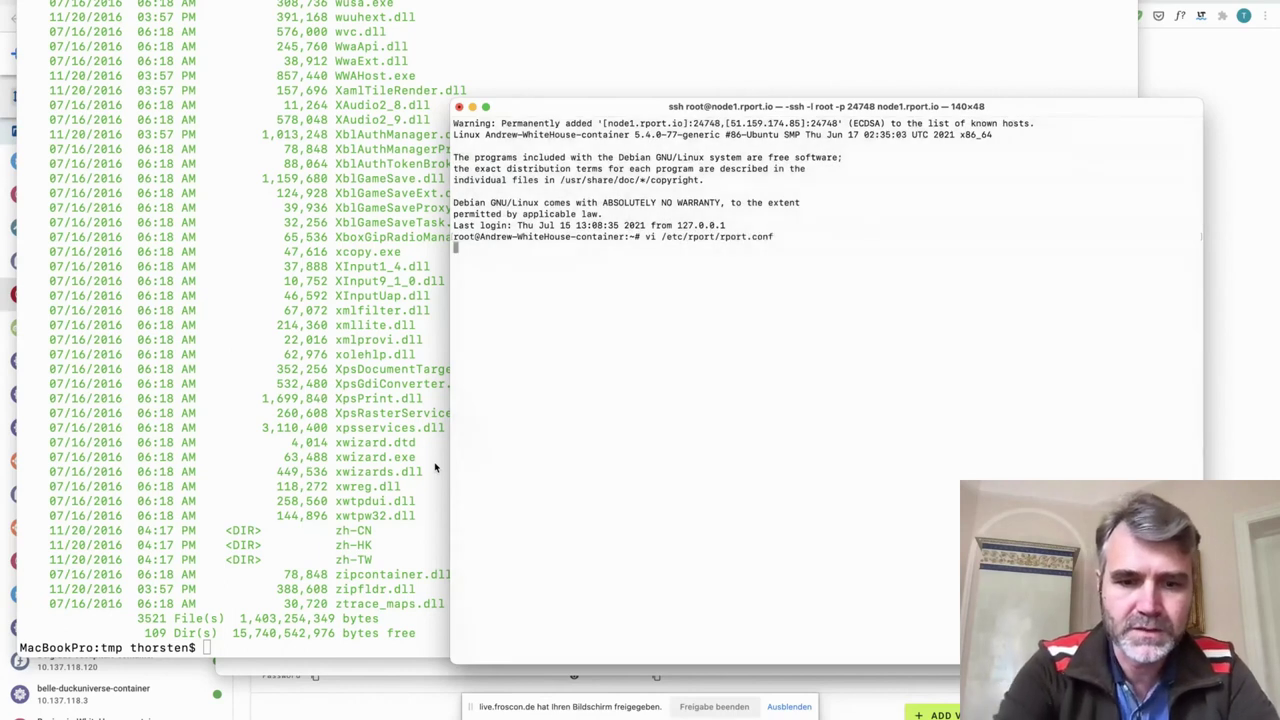
type("/command")
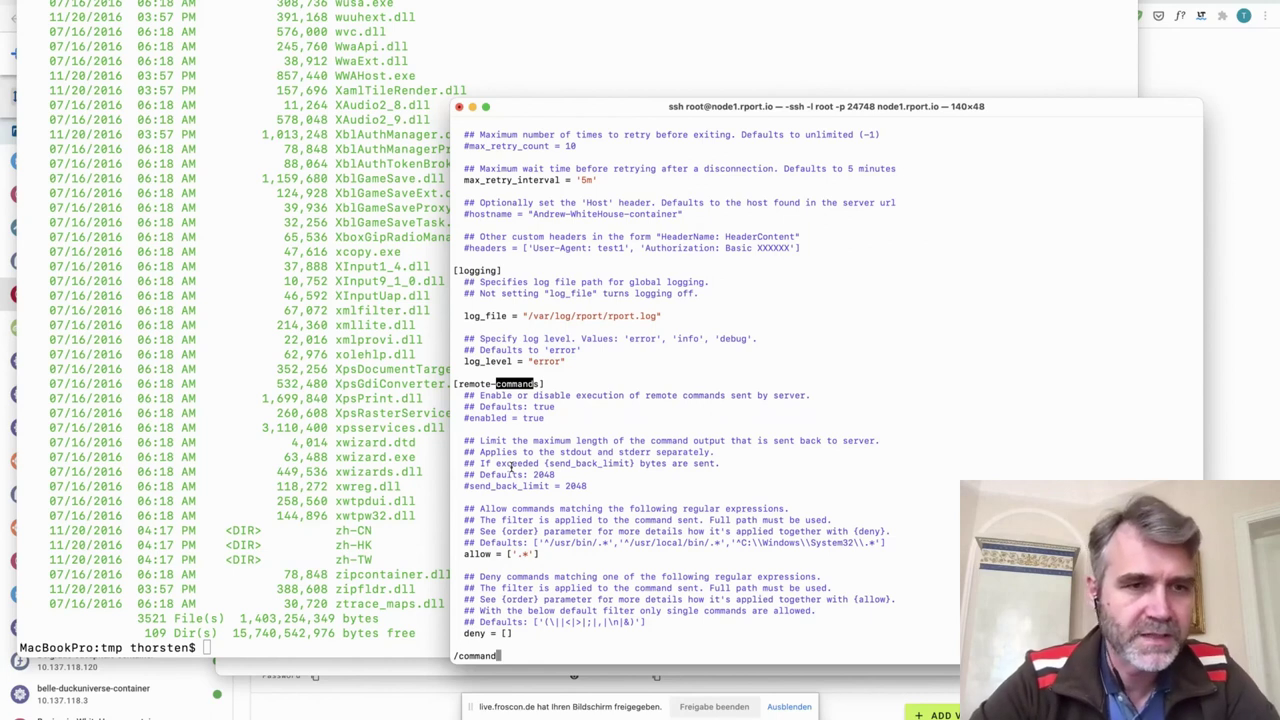
- Leave the terminal, switch to Chrome and read the questions in the FrOSCon conference's public chat
left_click(312, 697)
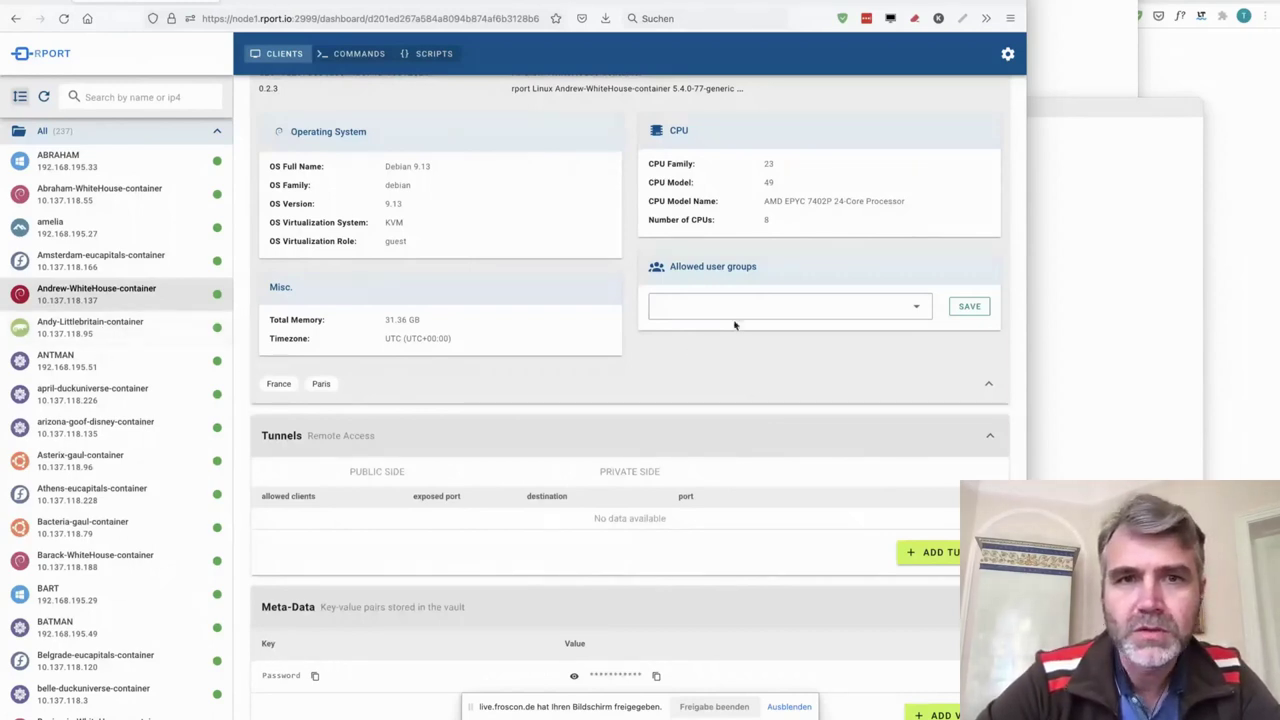
left_click(1172, 20)
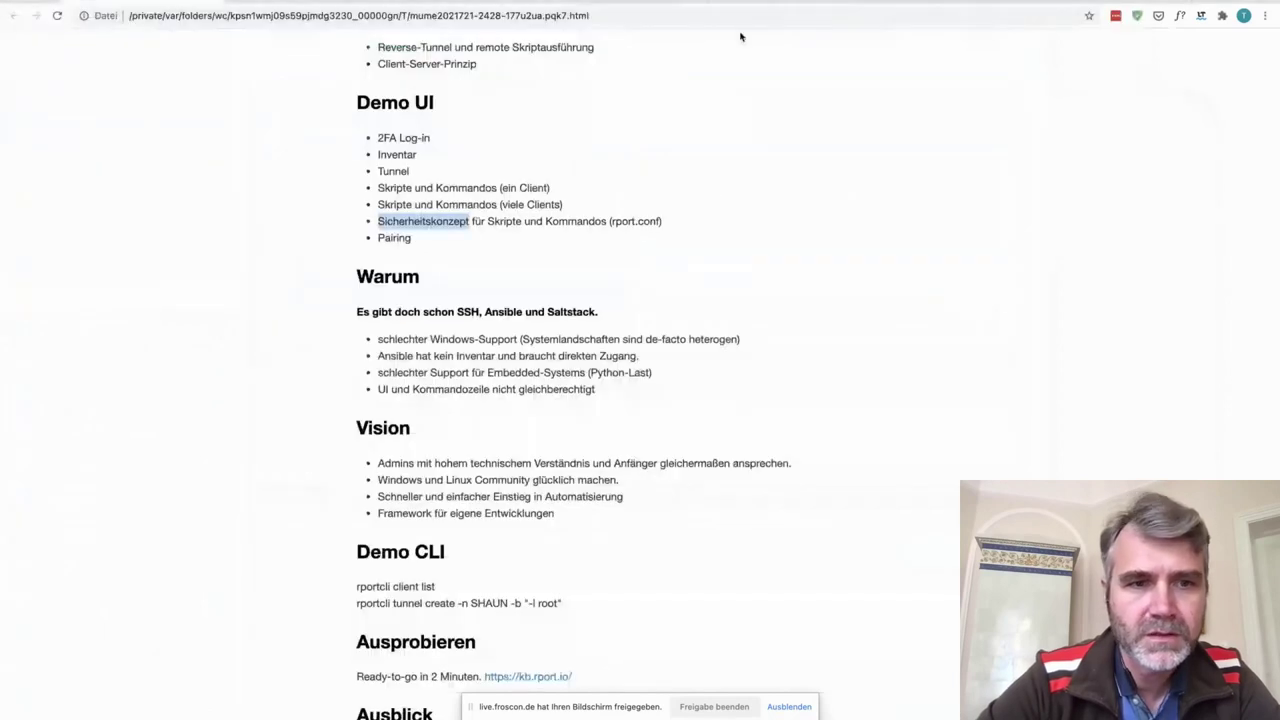
left_click(268, 3)
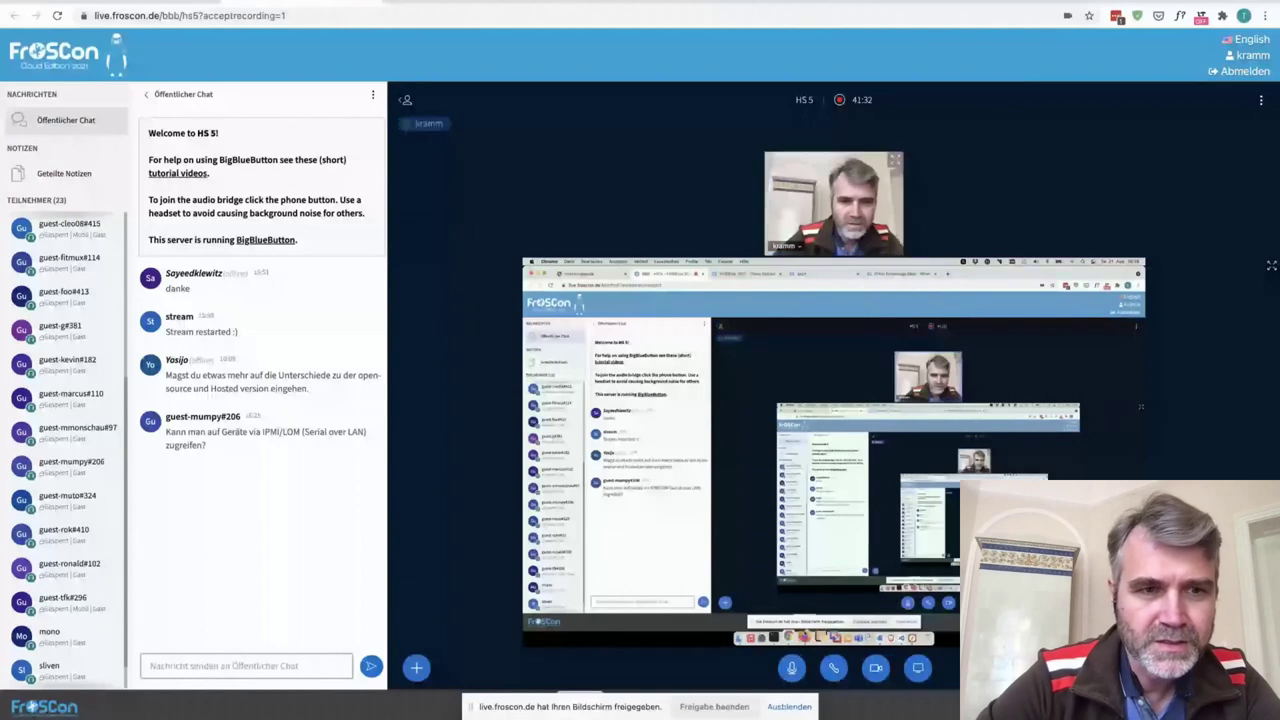
- Switch to RPort in Firefox, start a new tunnel with Service Forwarding and view the protocols it can forward
key("alt+Tab")
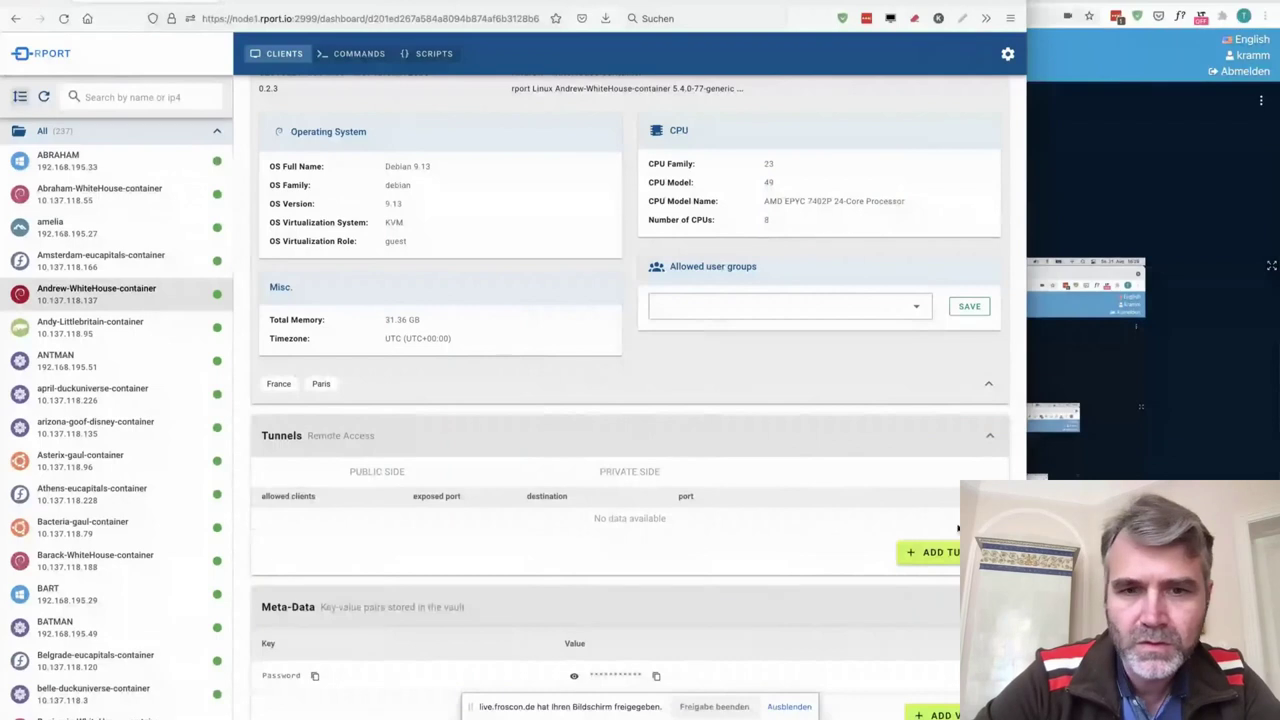
left_click(946, 553)
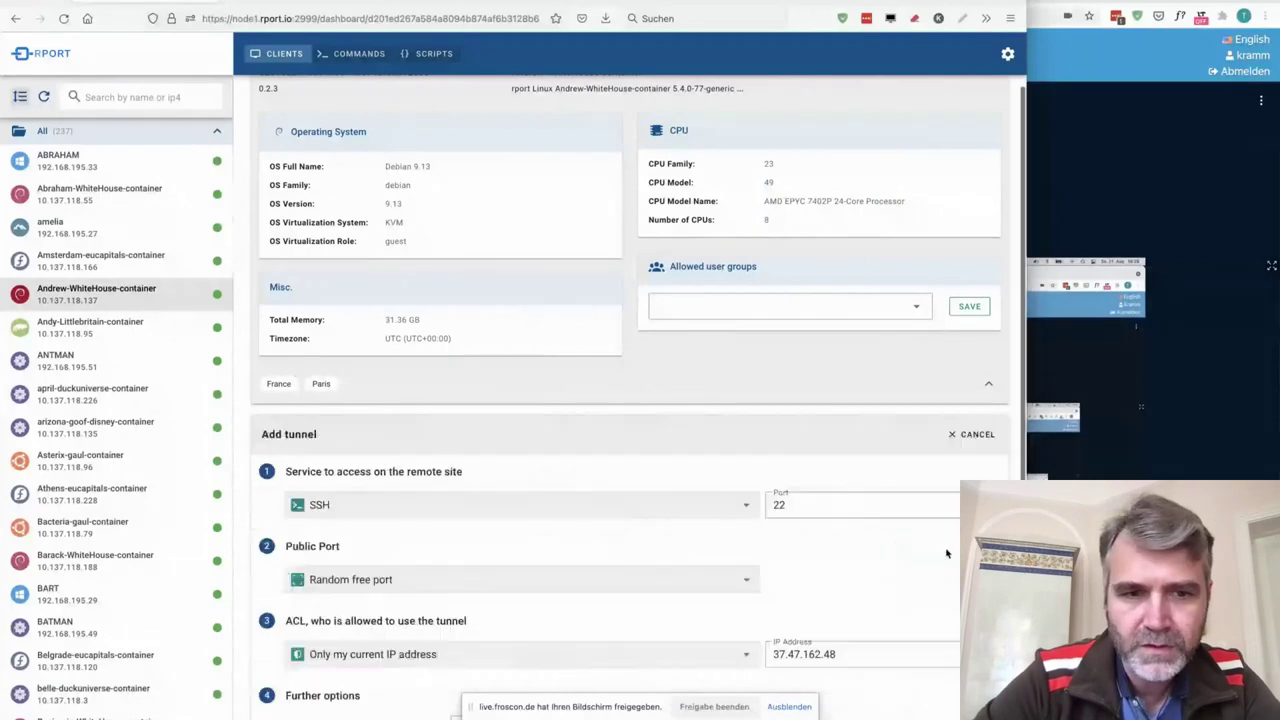
left_click(719, 510)
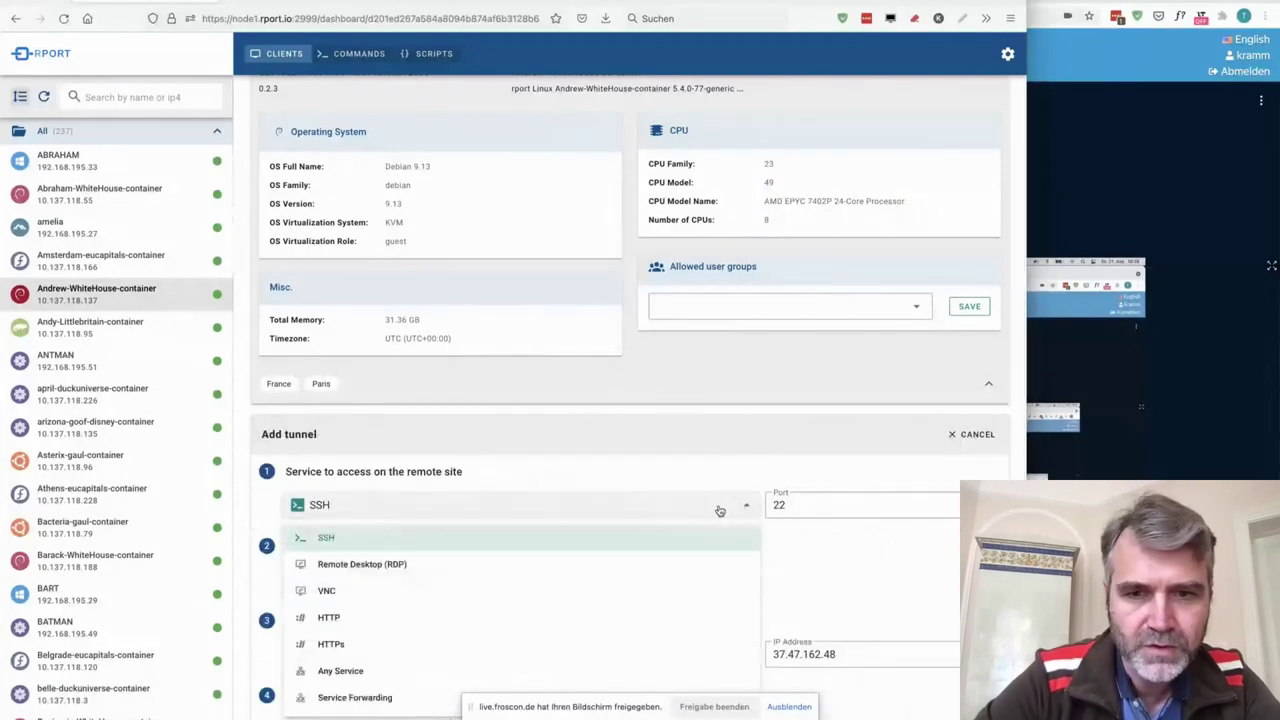
left_click(378, 697)
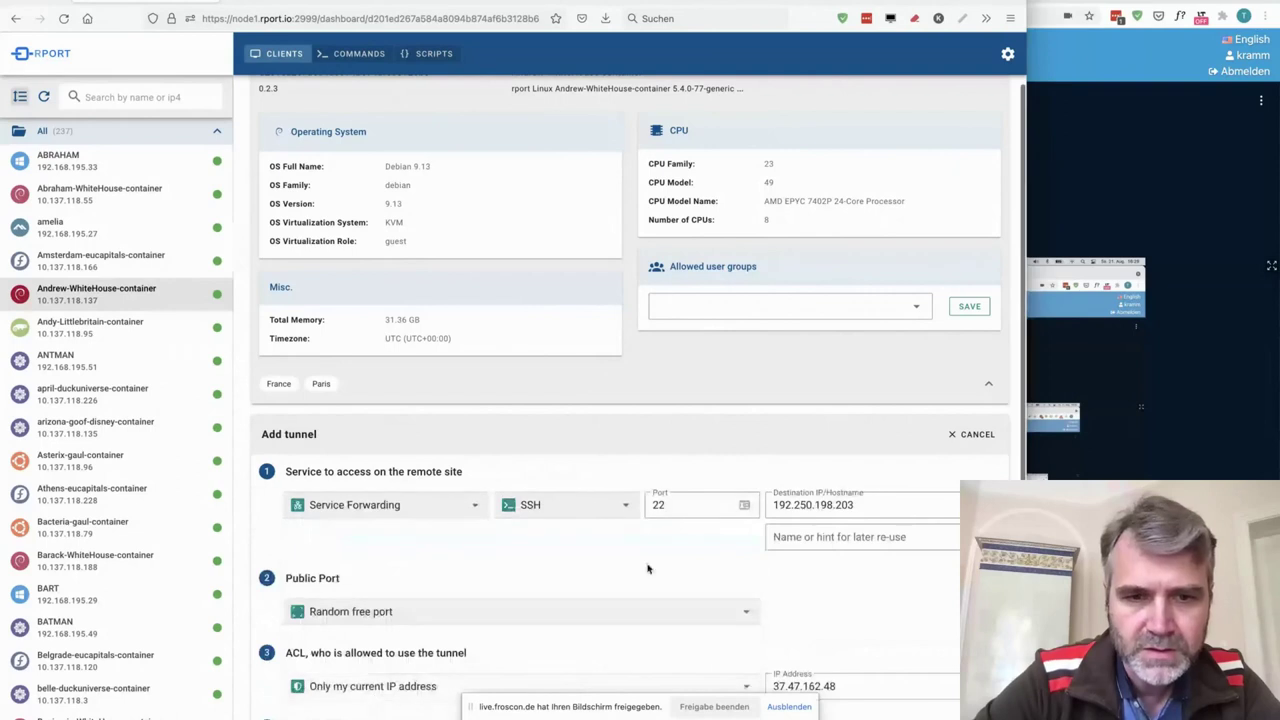
left_click(572, 512)
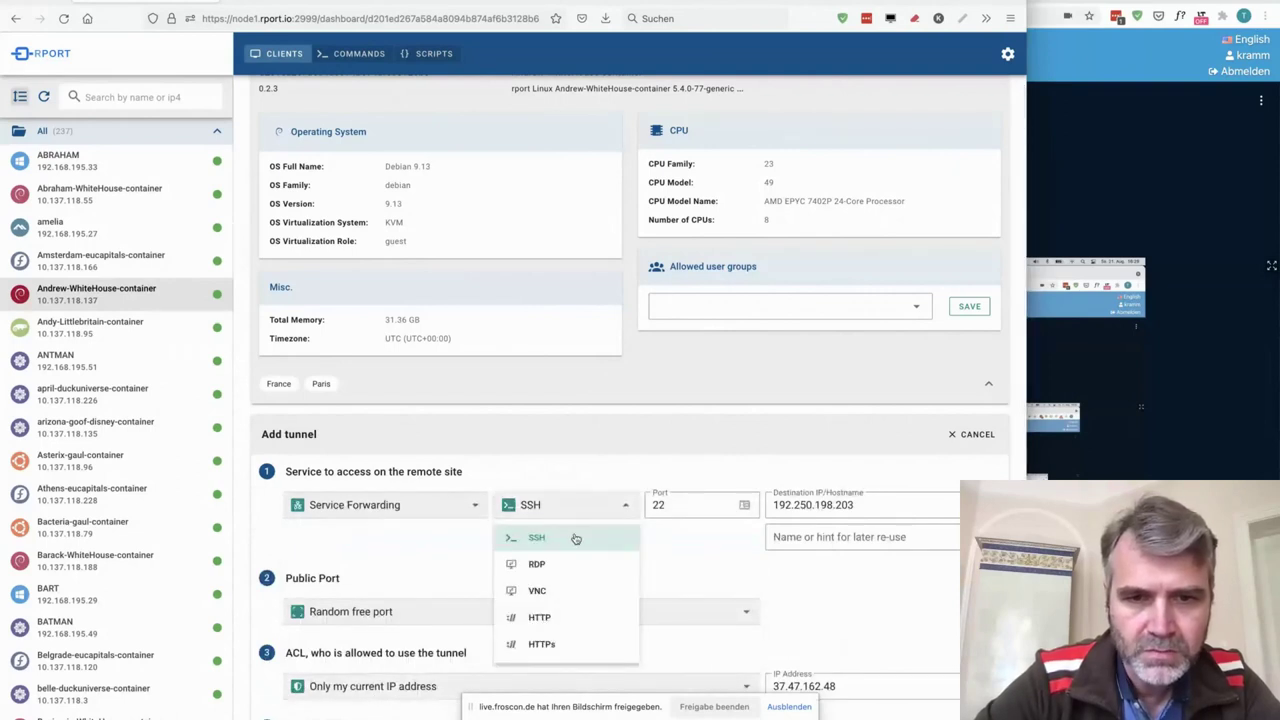
scroll(610, 553, "down", 1)
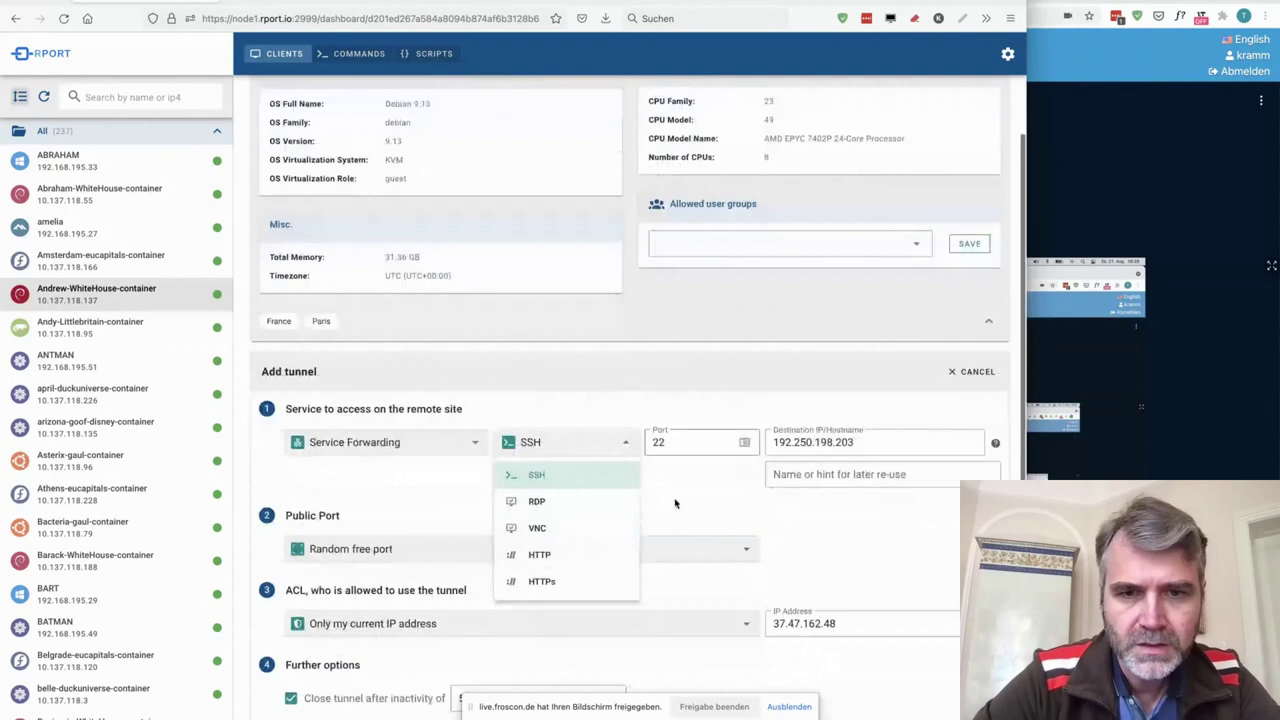
left_click(674, 506)
- Set the forwarded service's port to 161 and highlight the last part of the destination IP address
left_click(662, 444)
key("BackSpace")
key("BackSpace")
type("16")
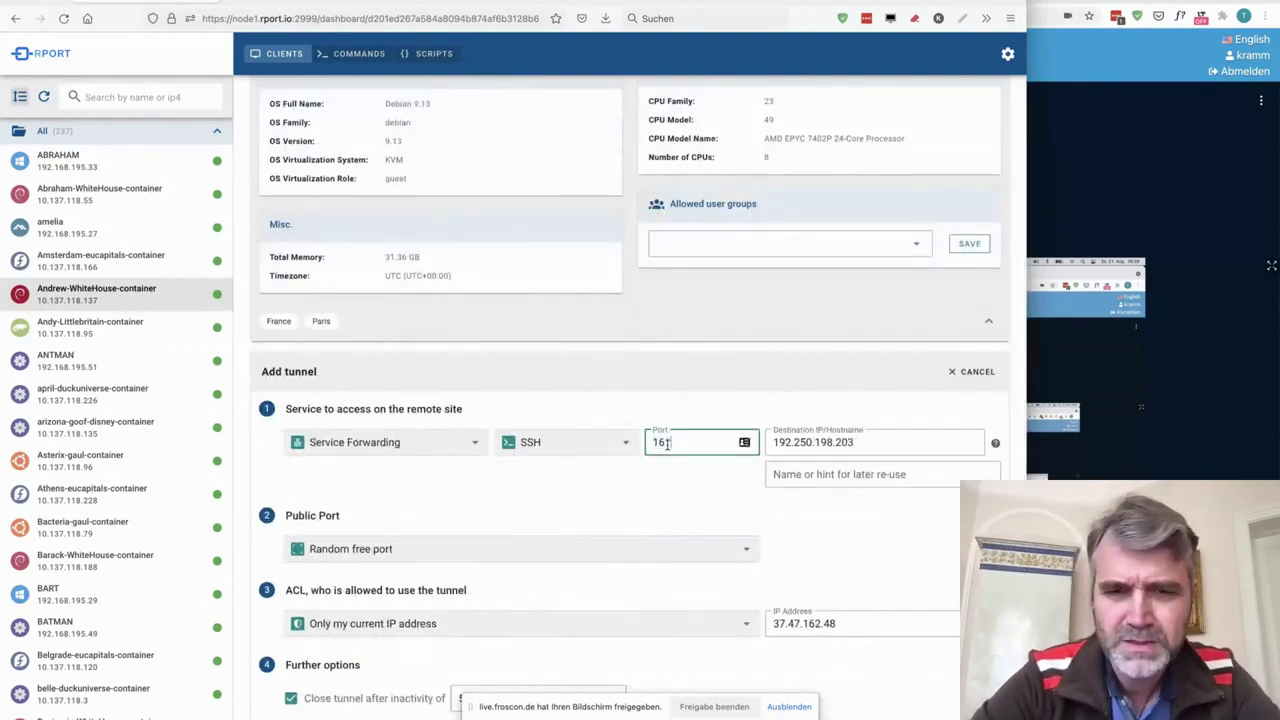
type("1")
double_click(871, 443)
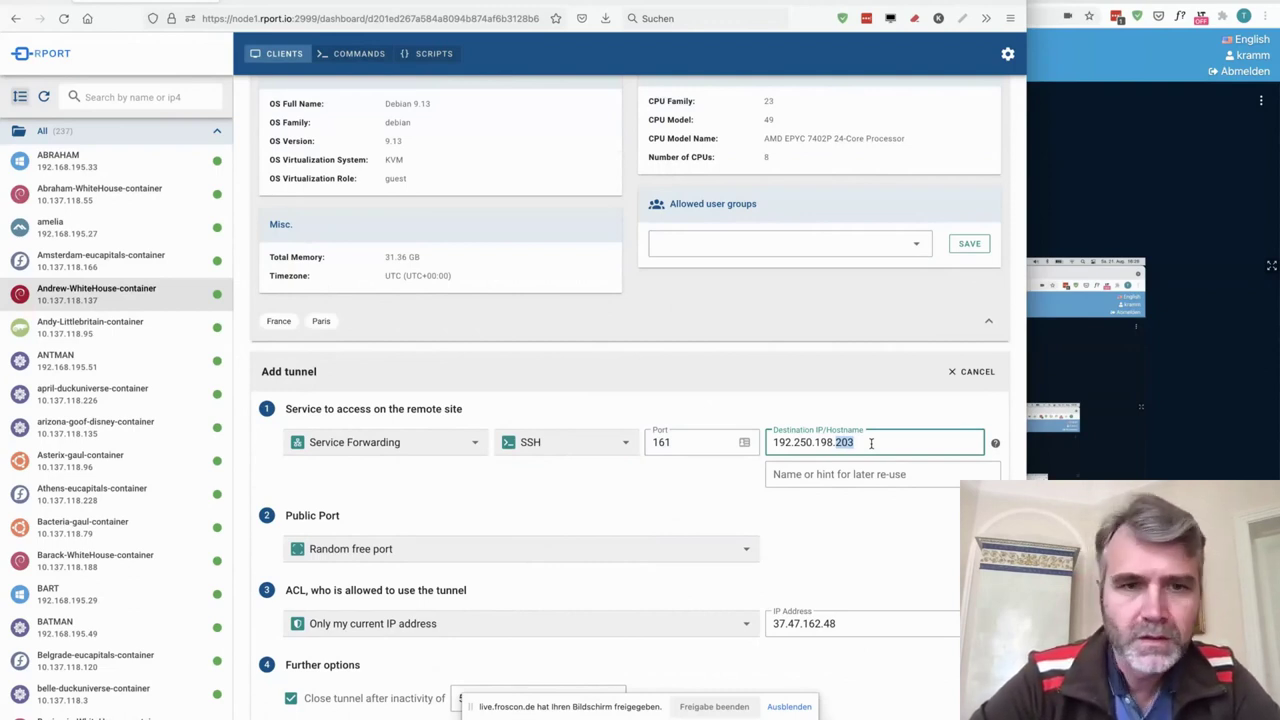
- Switch back to Chrome and check the conference chat for further questions, viewing the talk outline in between
left_click(1089, 273)
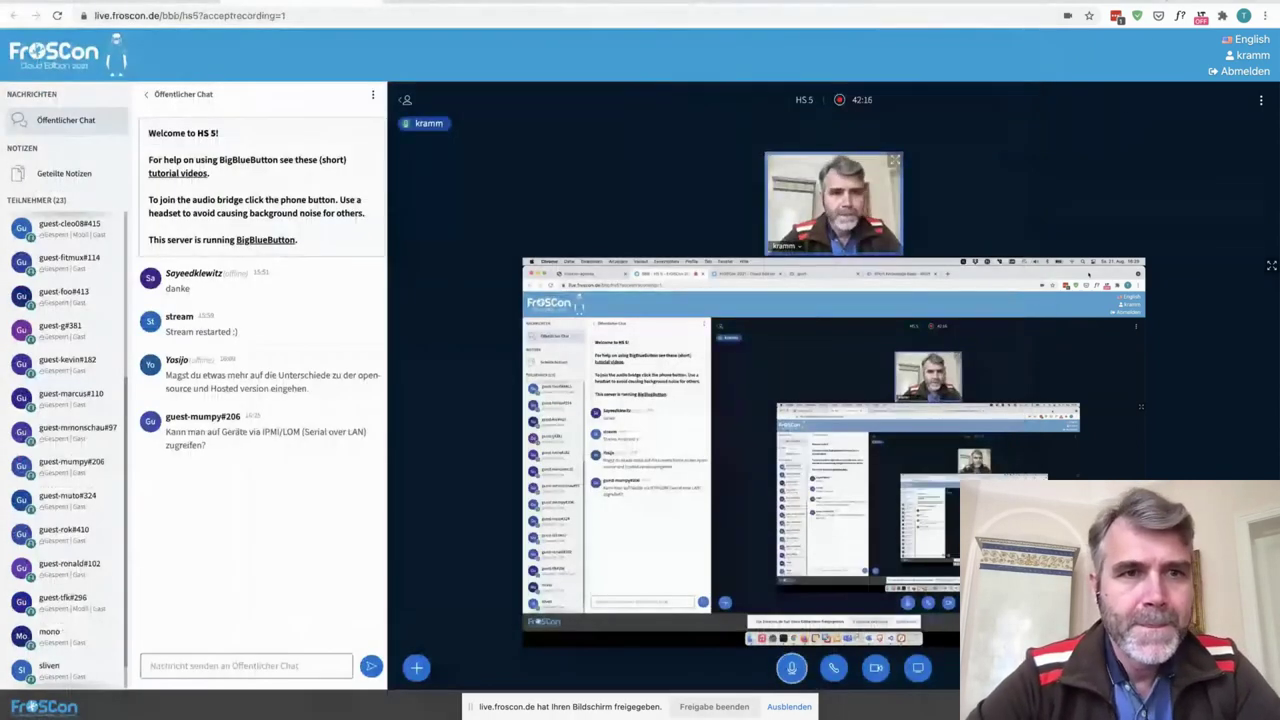
key("ctrl+Tab")
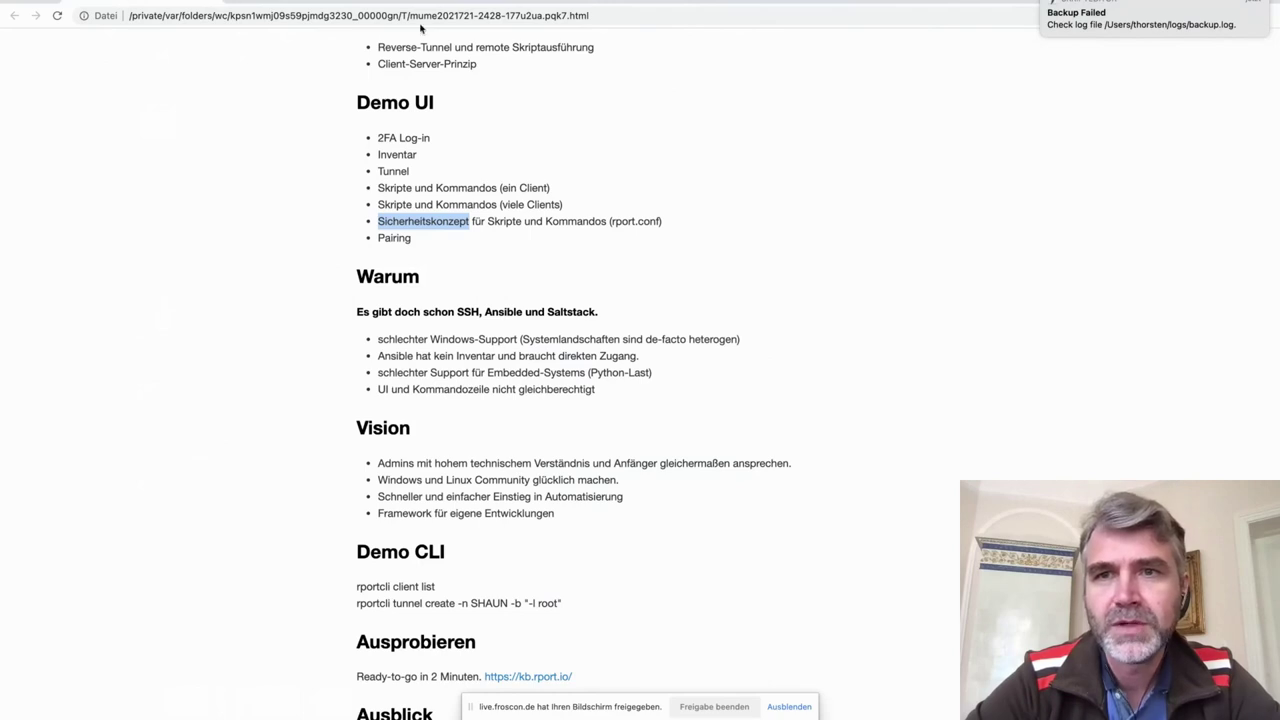
mouse_move(1140, 20)
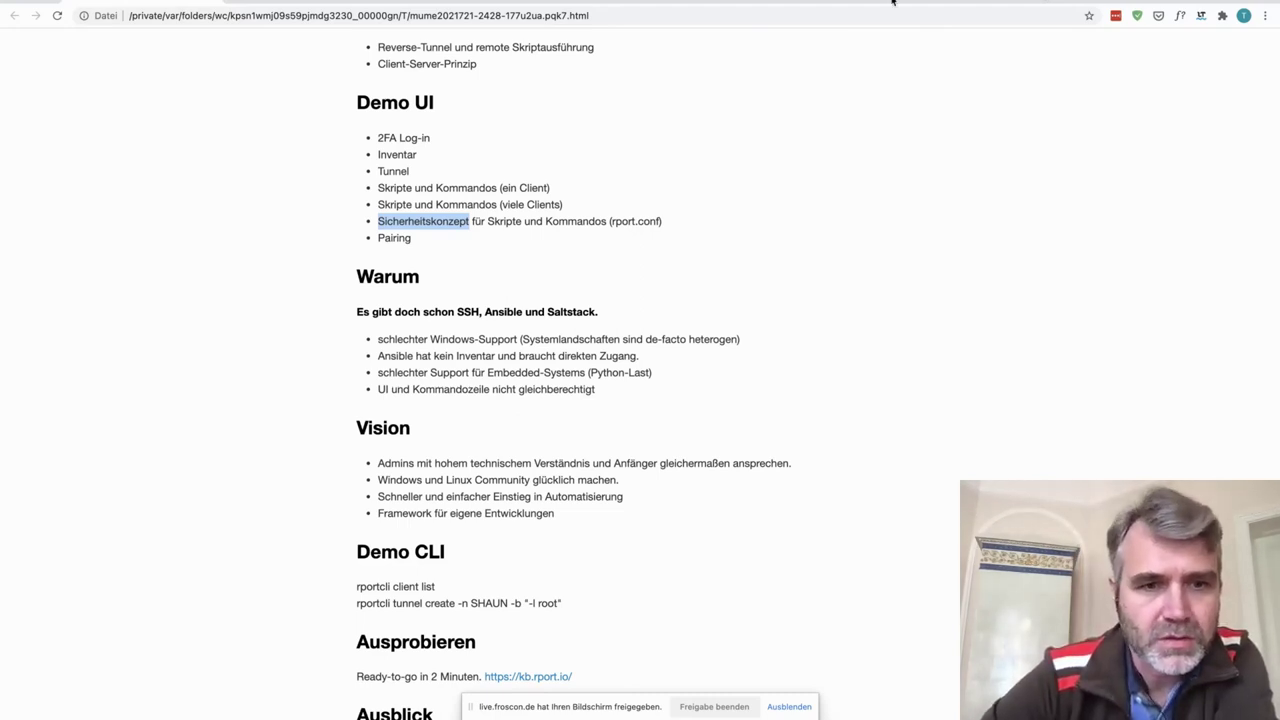
left_click(312, 1)
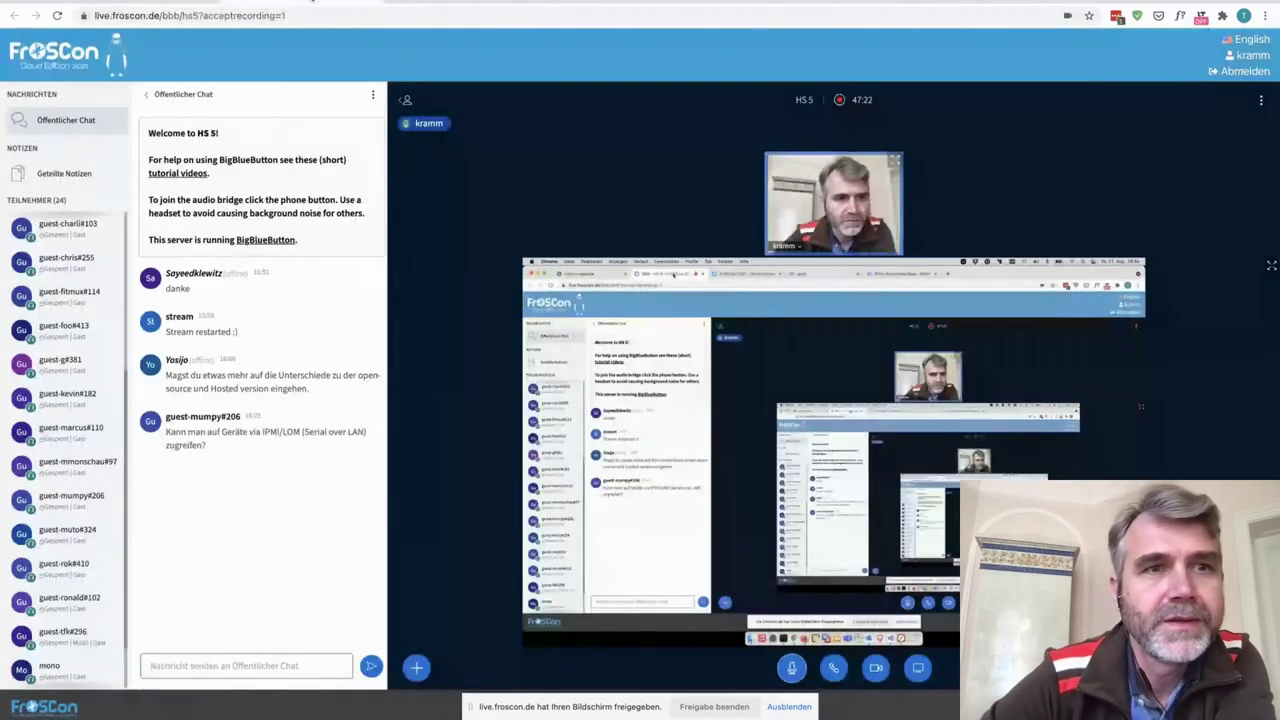
- Return to the talk outline and go through its sections from Warum to Ausblick
left_click(129, 3)
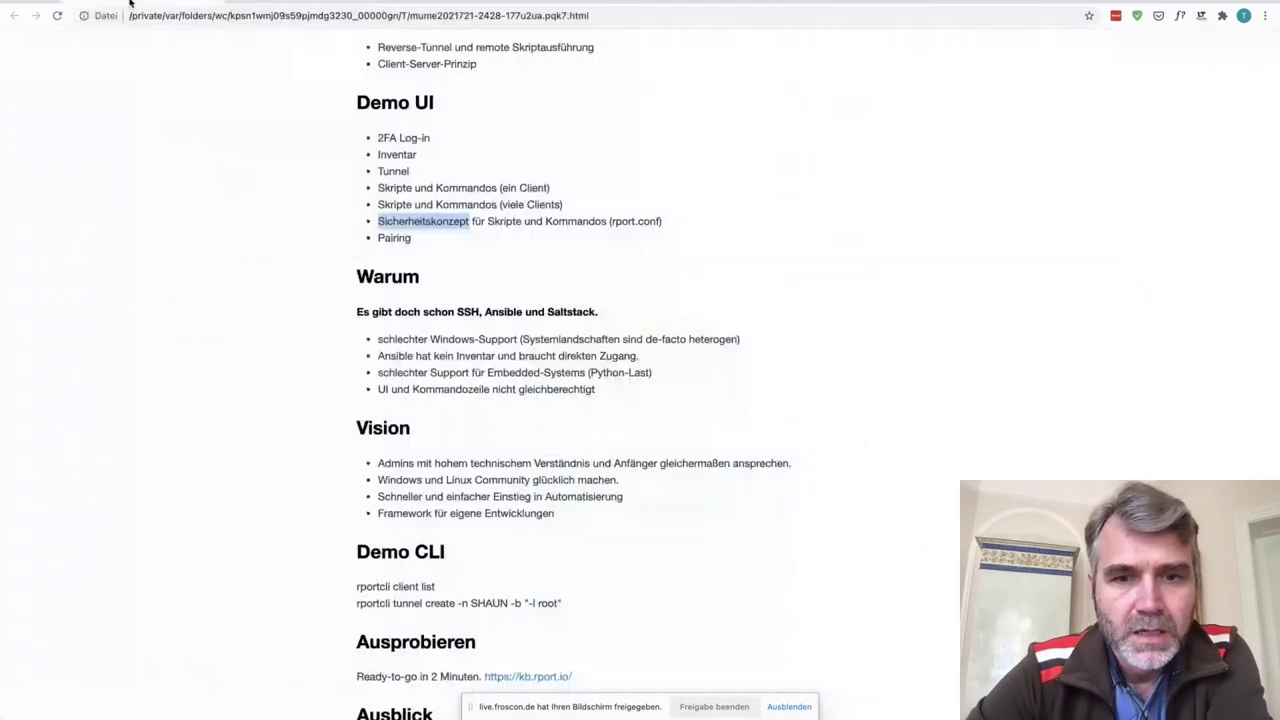
scroll(261, 237, "down", 3)
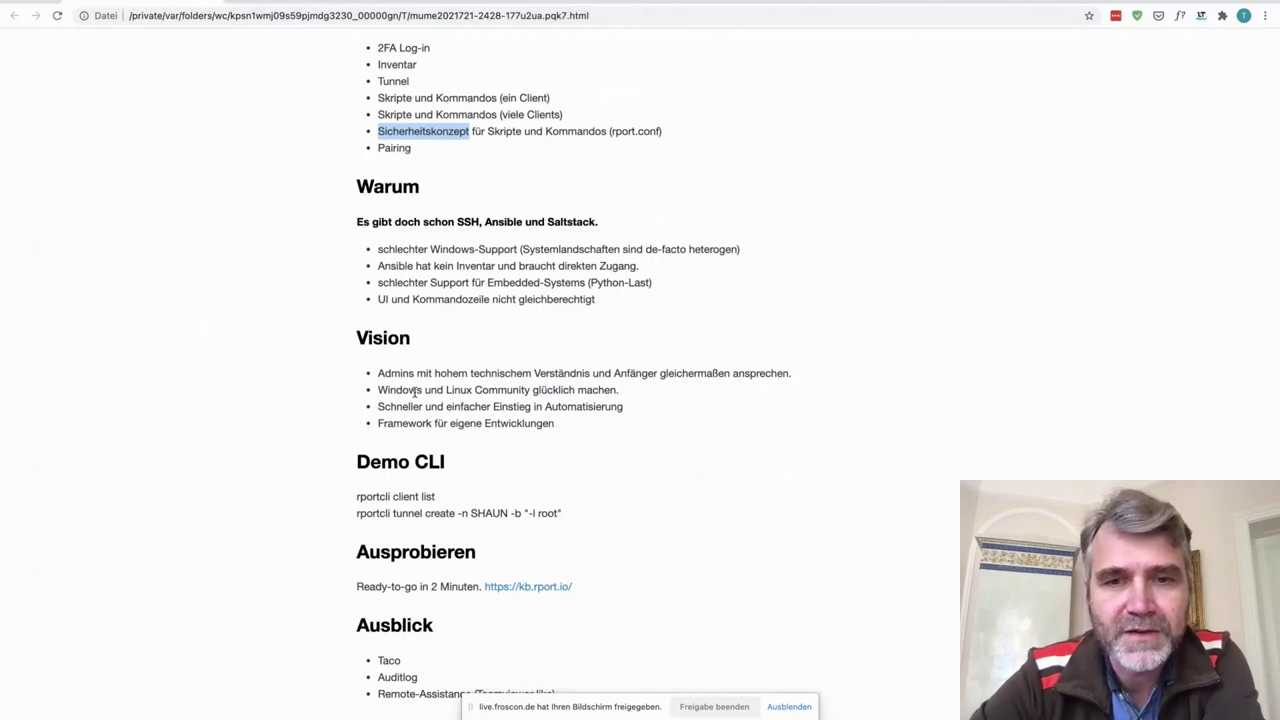
left_click(390, 390)
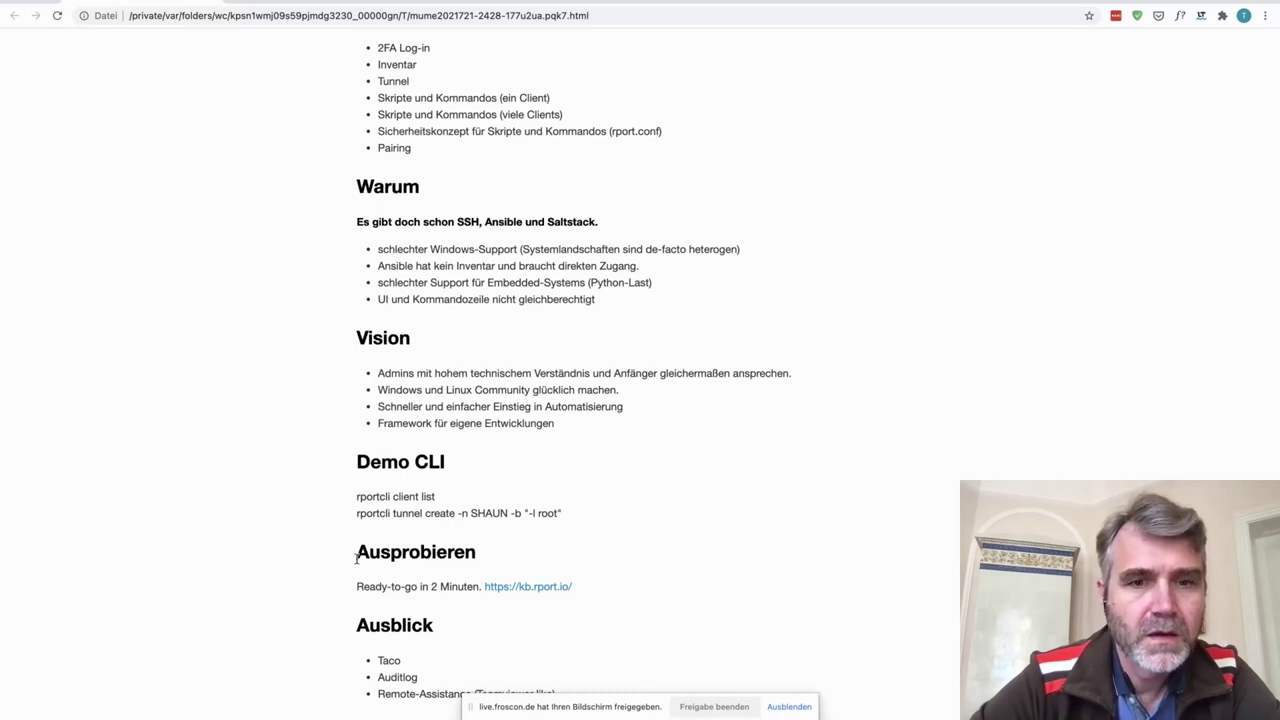
scroll(262, 344, "down", 1)
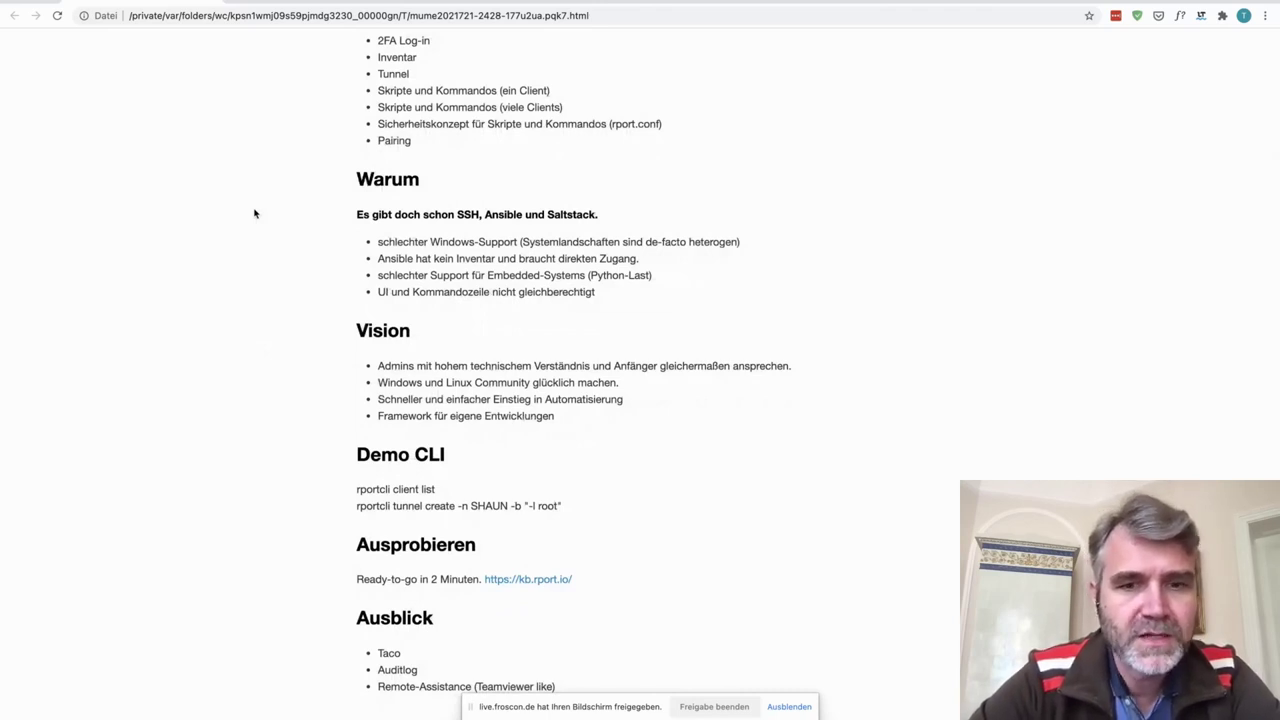
- Open the kb.rport.io link and view the install script in the "Install RPort on any virgin cloud VM" guide
left_click(527, 583)
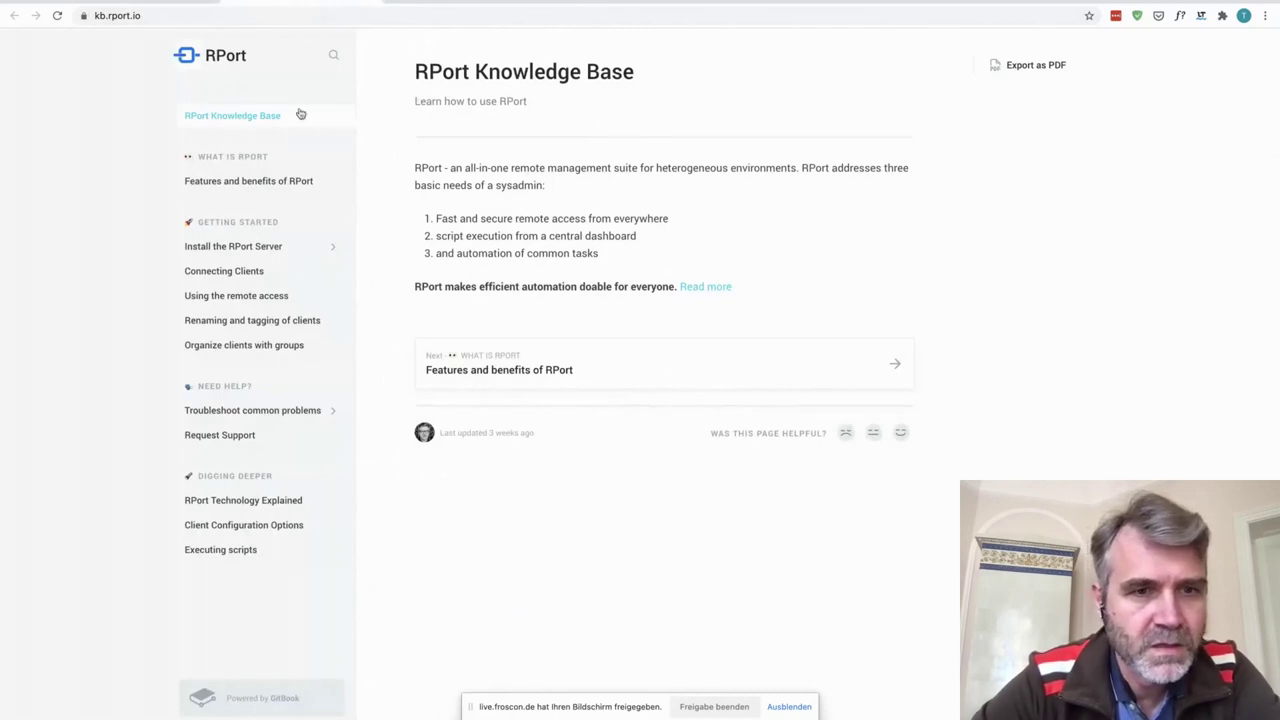
left_click(291, 250)
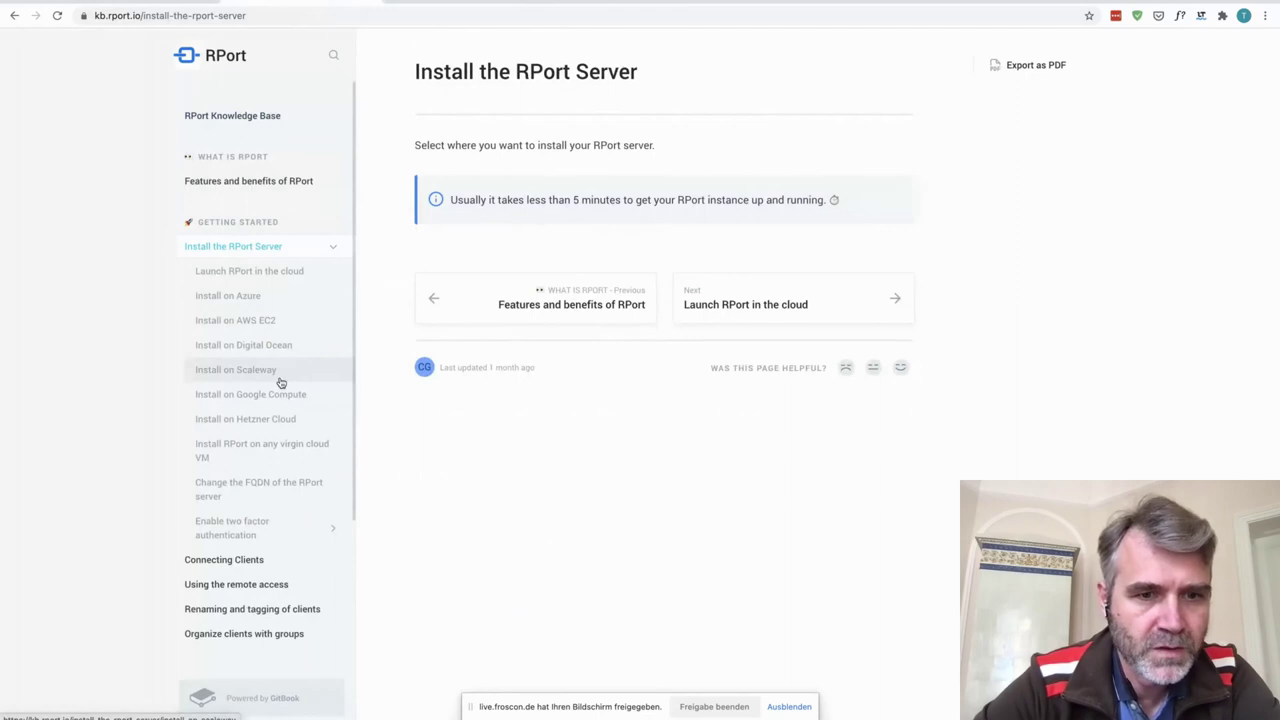
left_click(298, 490)
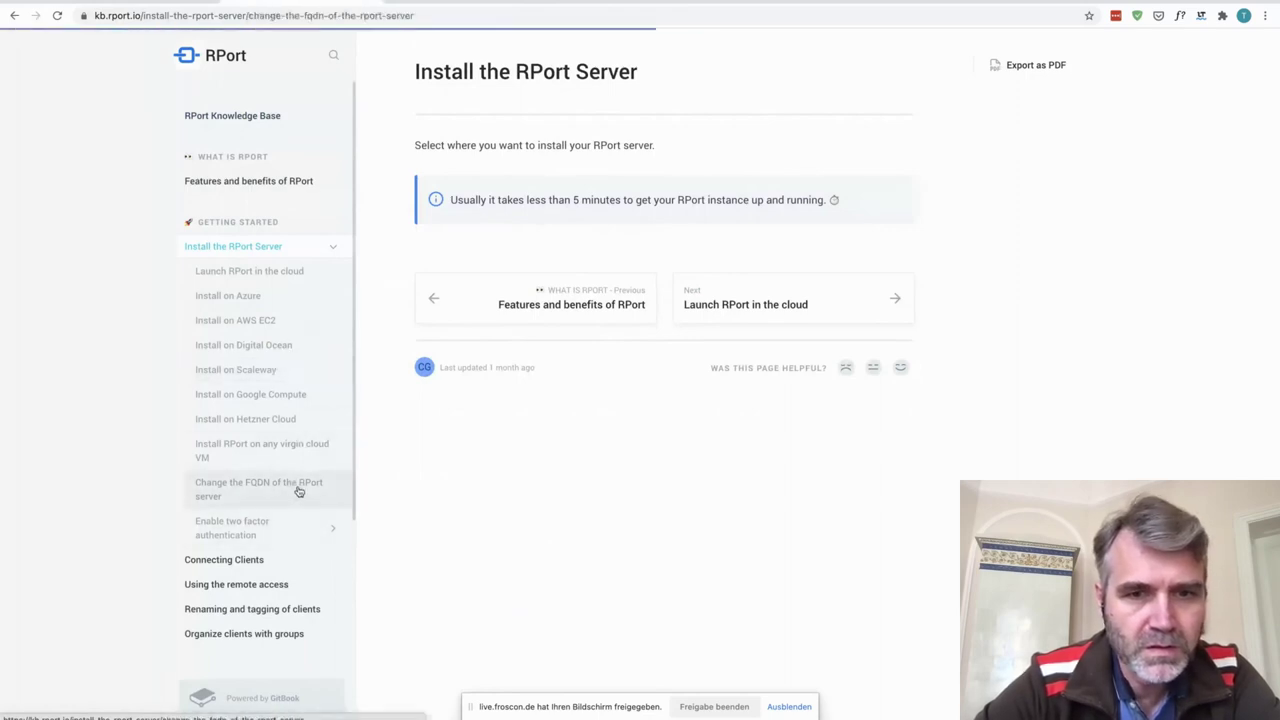
left_click(300, 450)
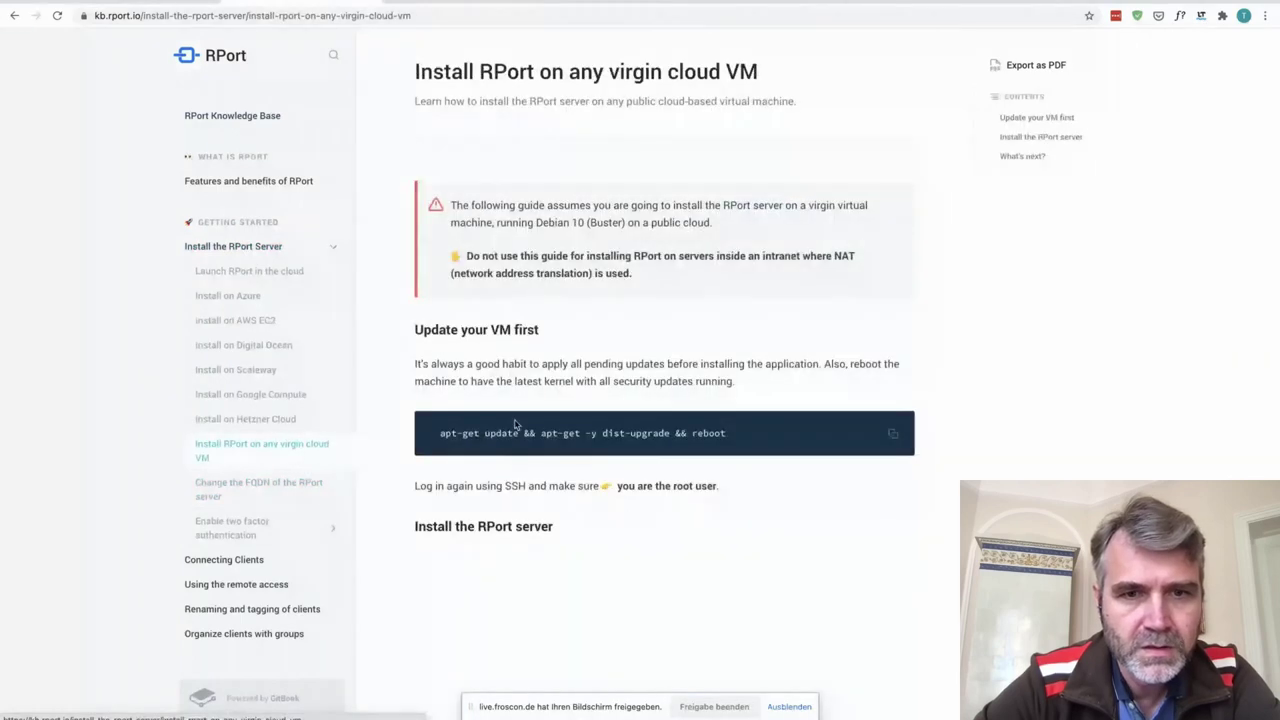
scroll(516, 425, "down", 5)
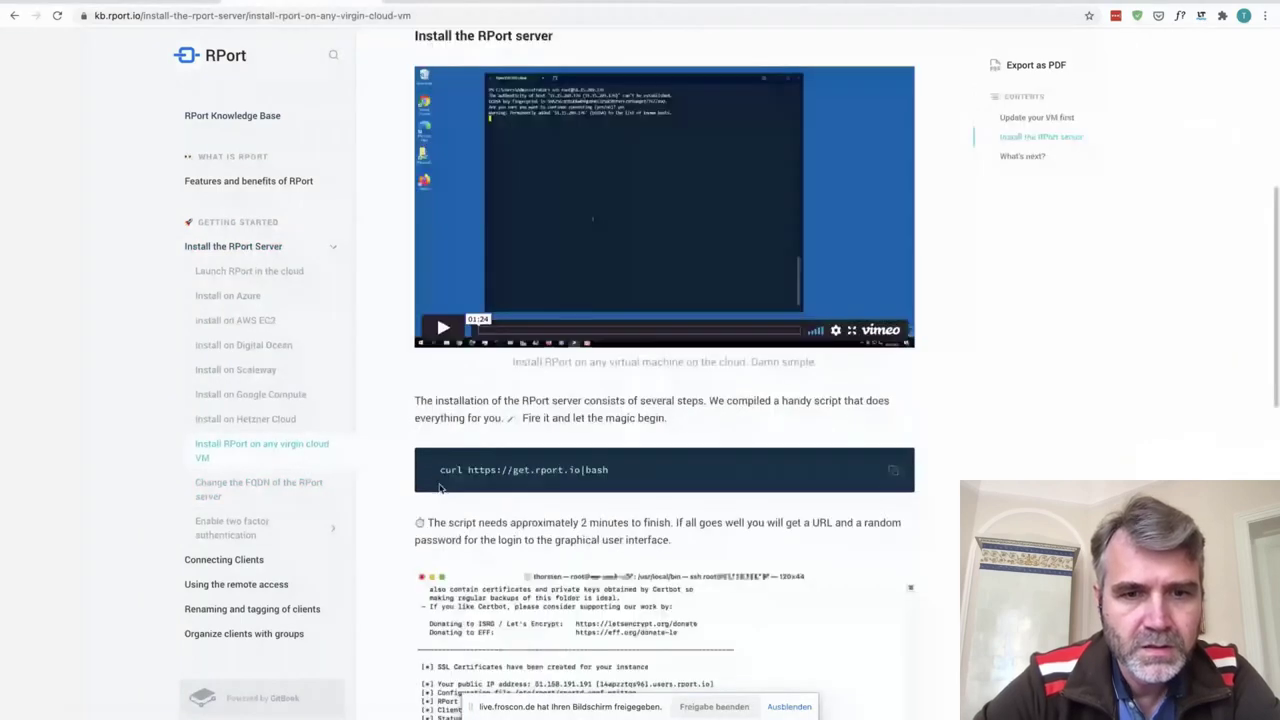
left_click_drag(440, 487, 611, 478)
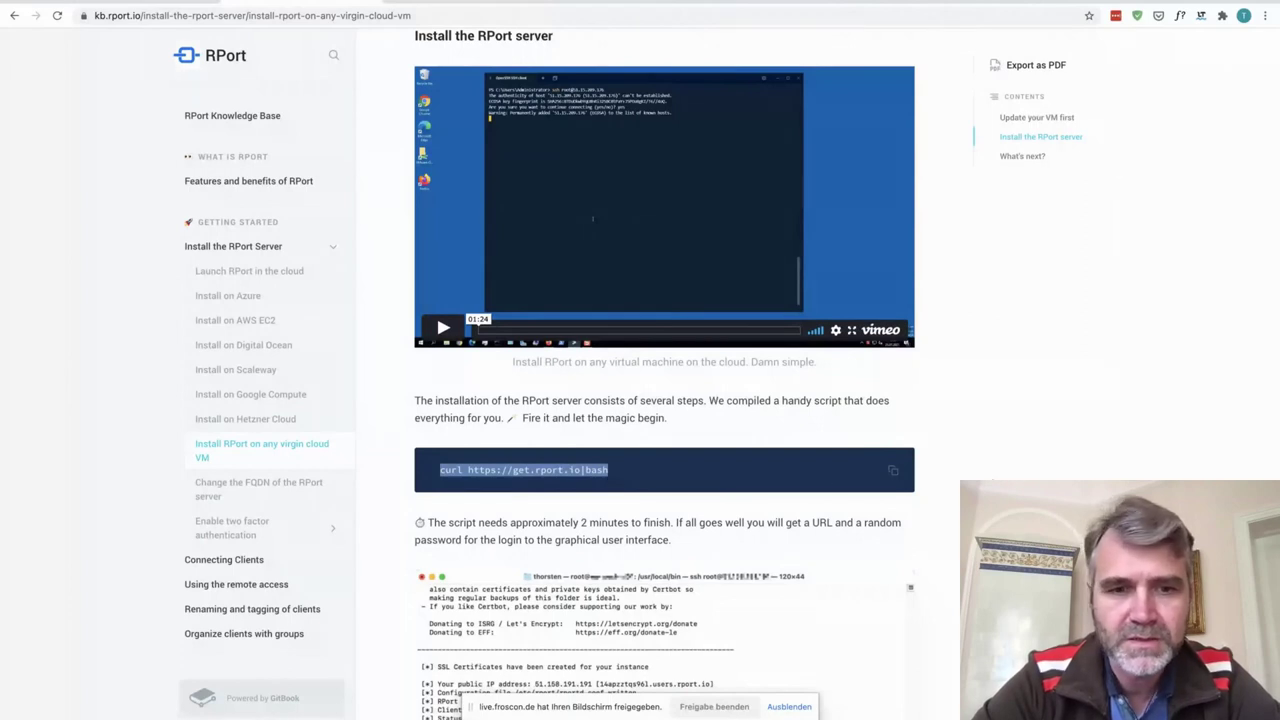
scroll(957, 519, "down", 3)
scroll(957, 519, "down", 4)
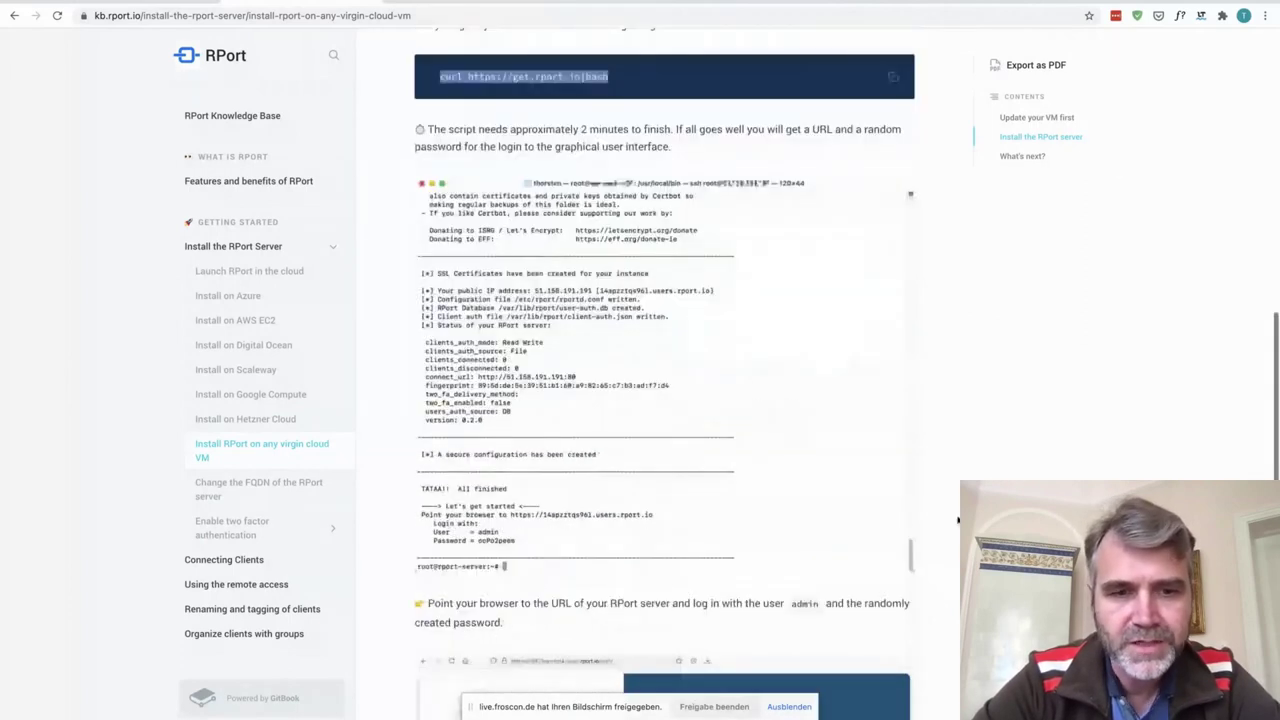
scroll(957, 519, "down", 2)
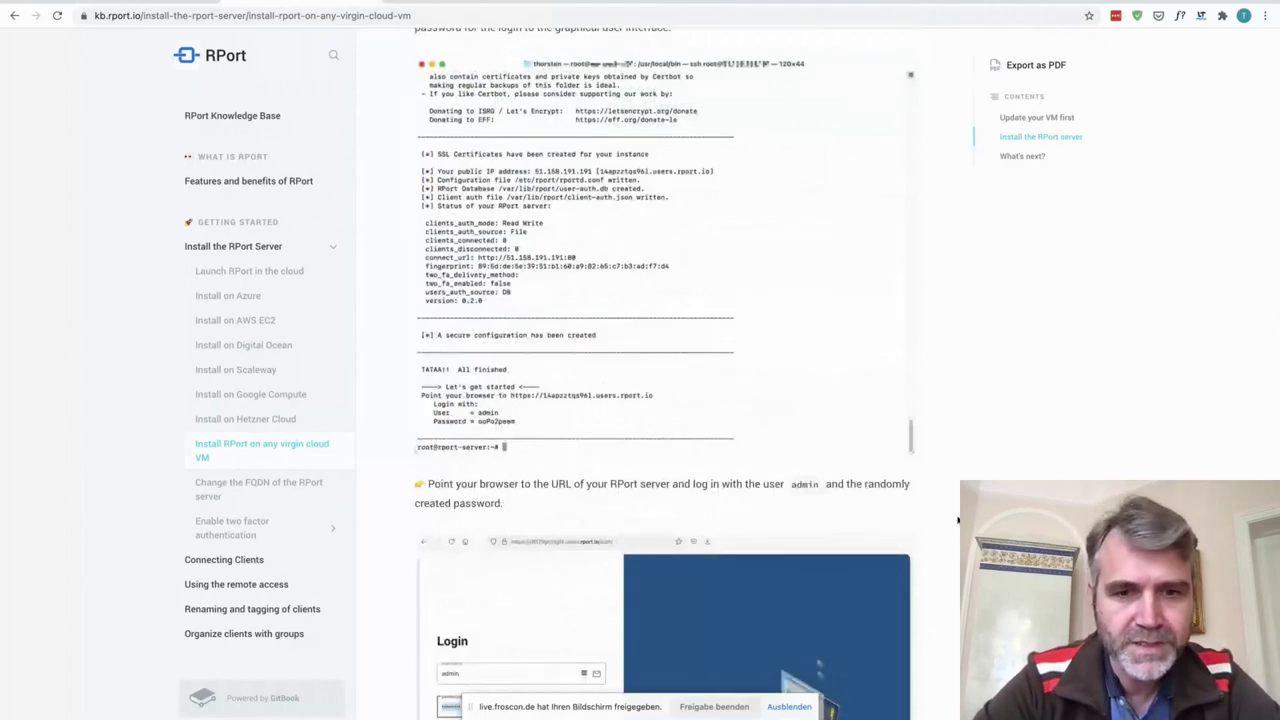
scroll(957, 519, "down", 3)
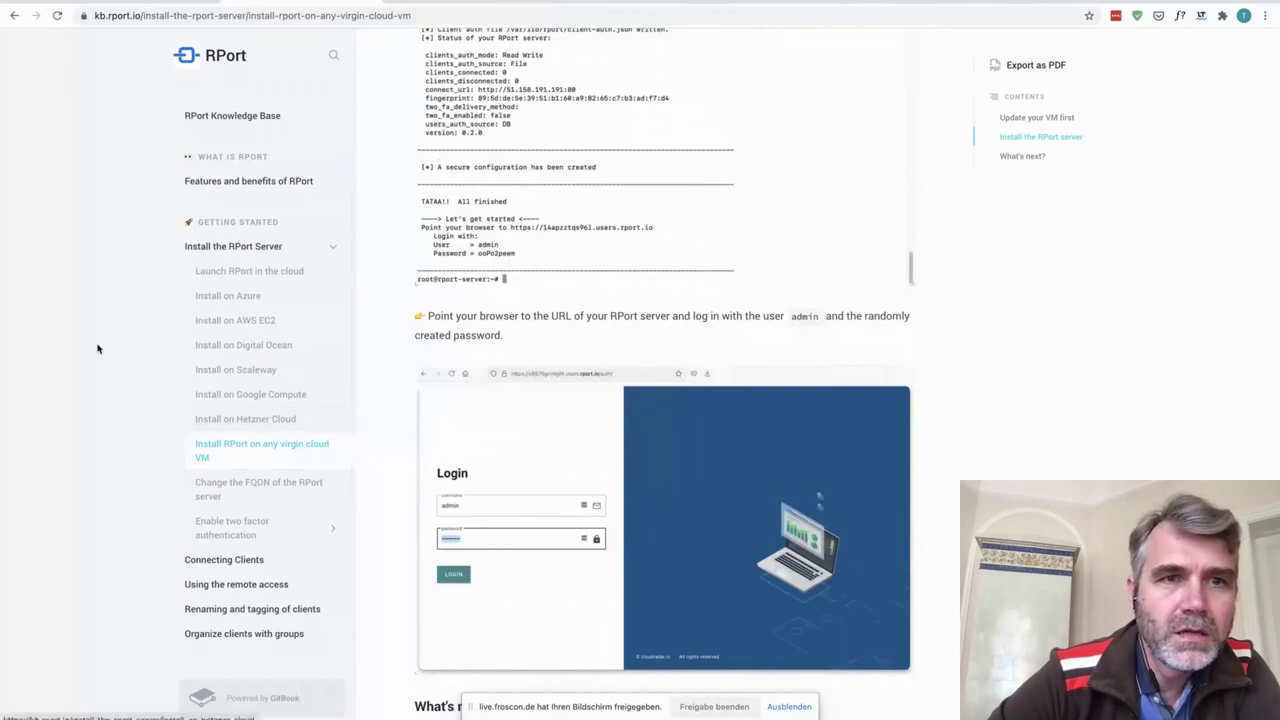
scroll(97, 348, "up", 1)
scroll(97, 348, "up", 10)
- Return to the talk outline and check the conference chat for new questions
left_click(146, 3)
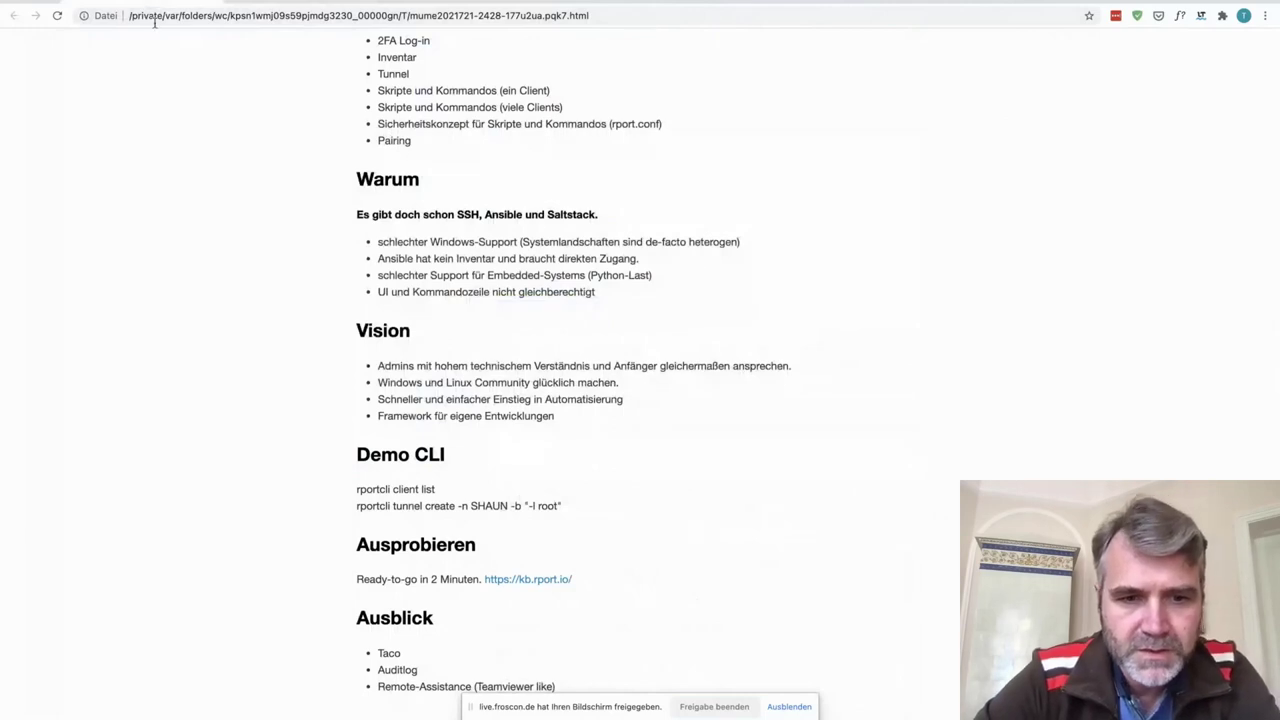
scroll(284, 465, "down", 1)
scroll(284, 465, "up", 1)
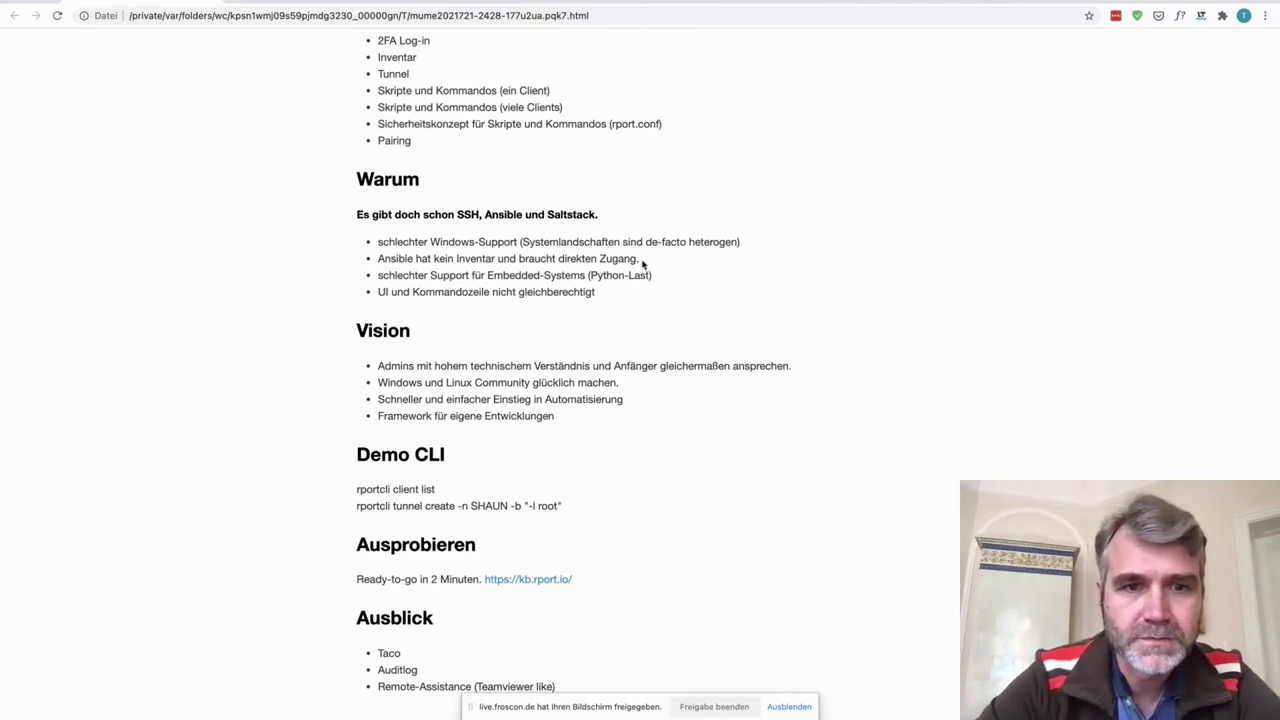
key("ctrl+Tab")
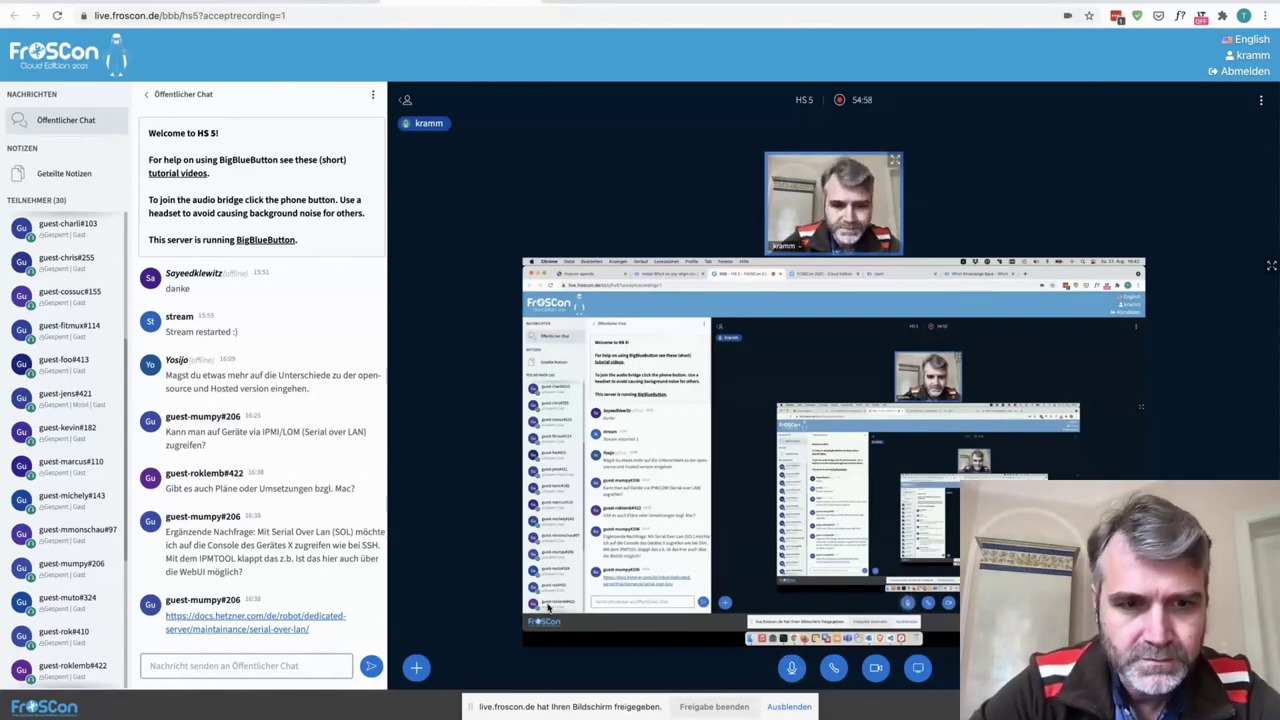
- Switch back to the RPort dashboard and enter IPMI HP Server 9 as the name of the service forwarding
key("alt+Tab")
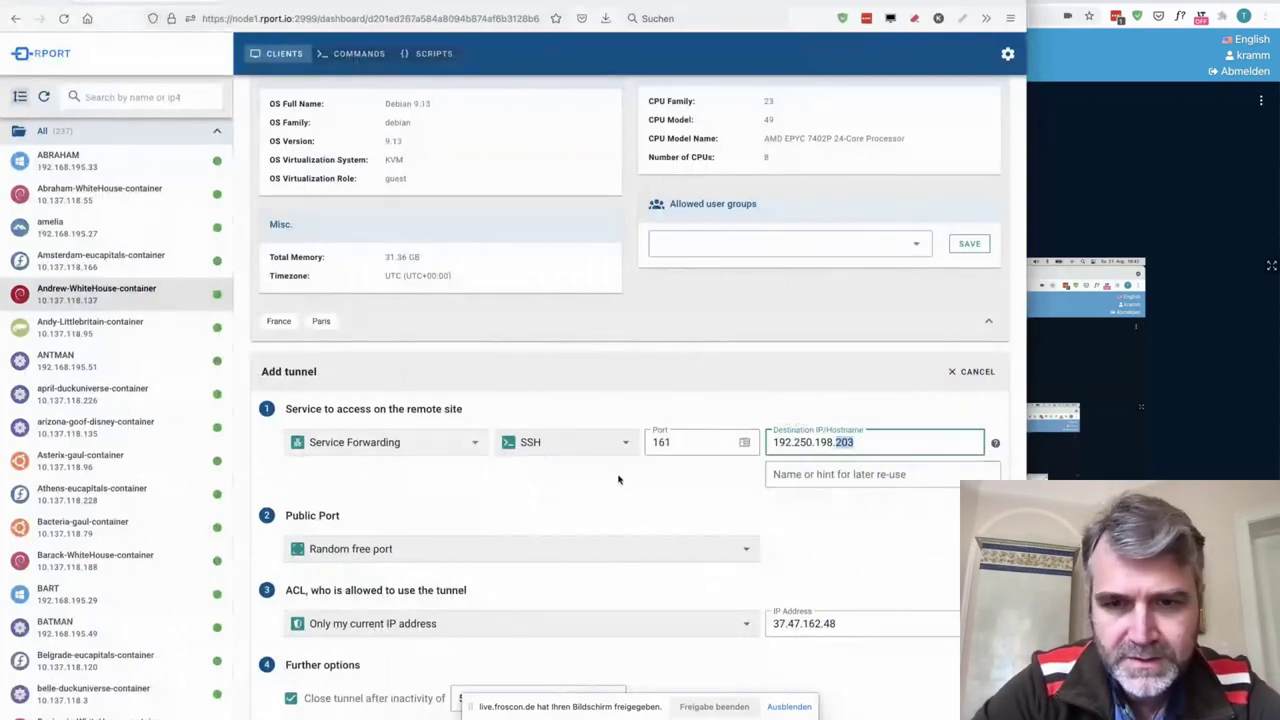
left_click(849, 475)
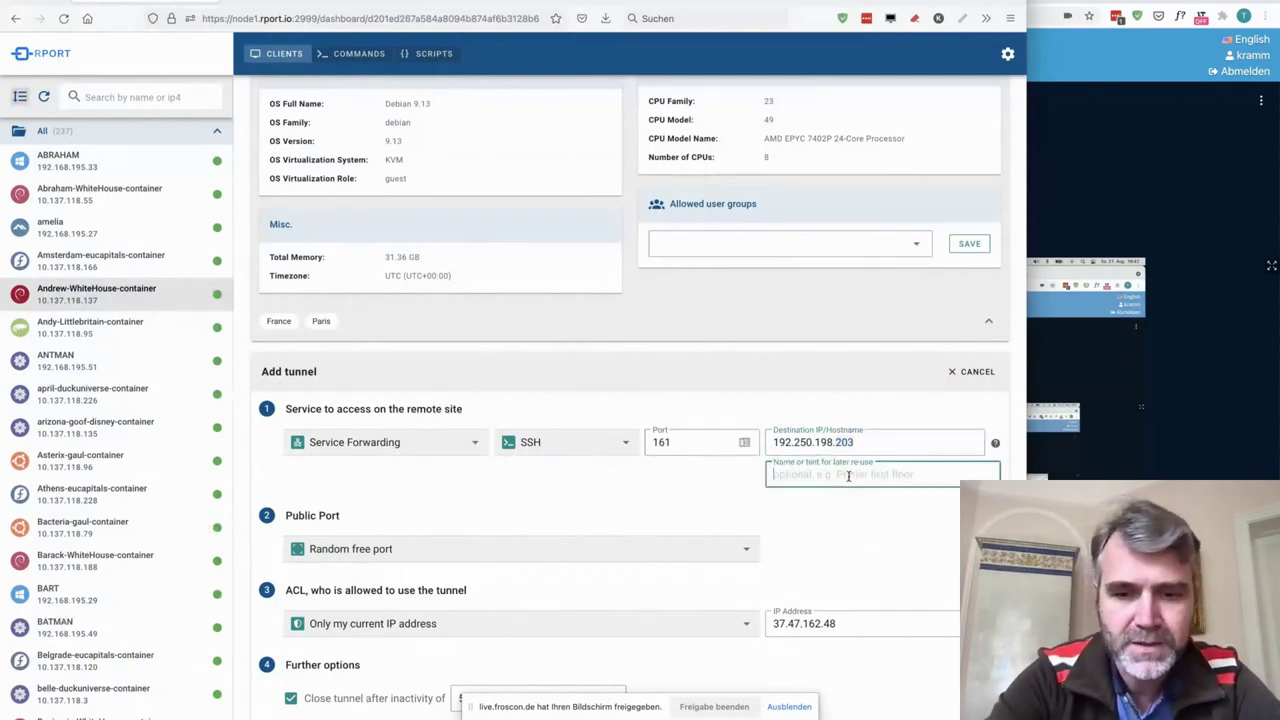
type("I")
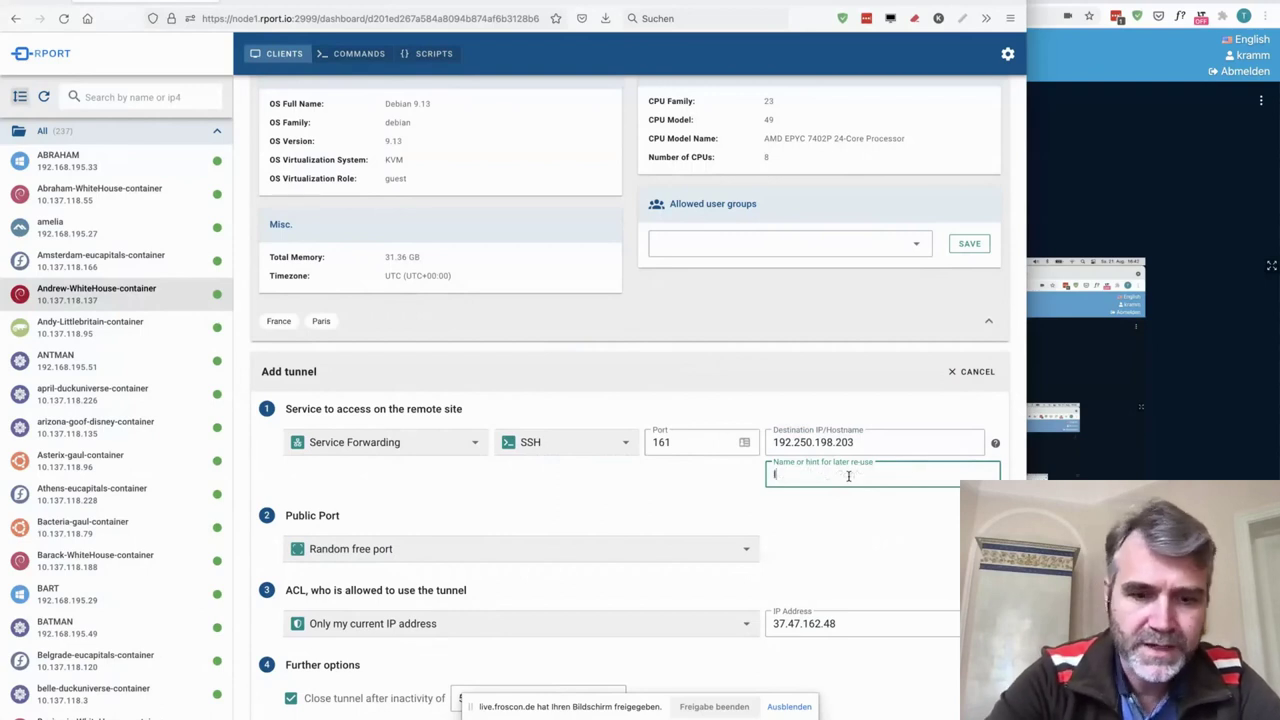
type("PMI HP Server 9")
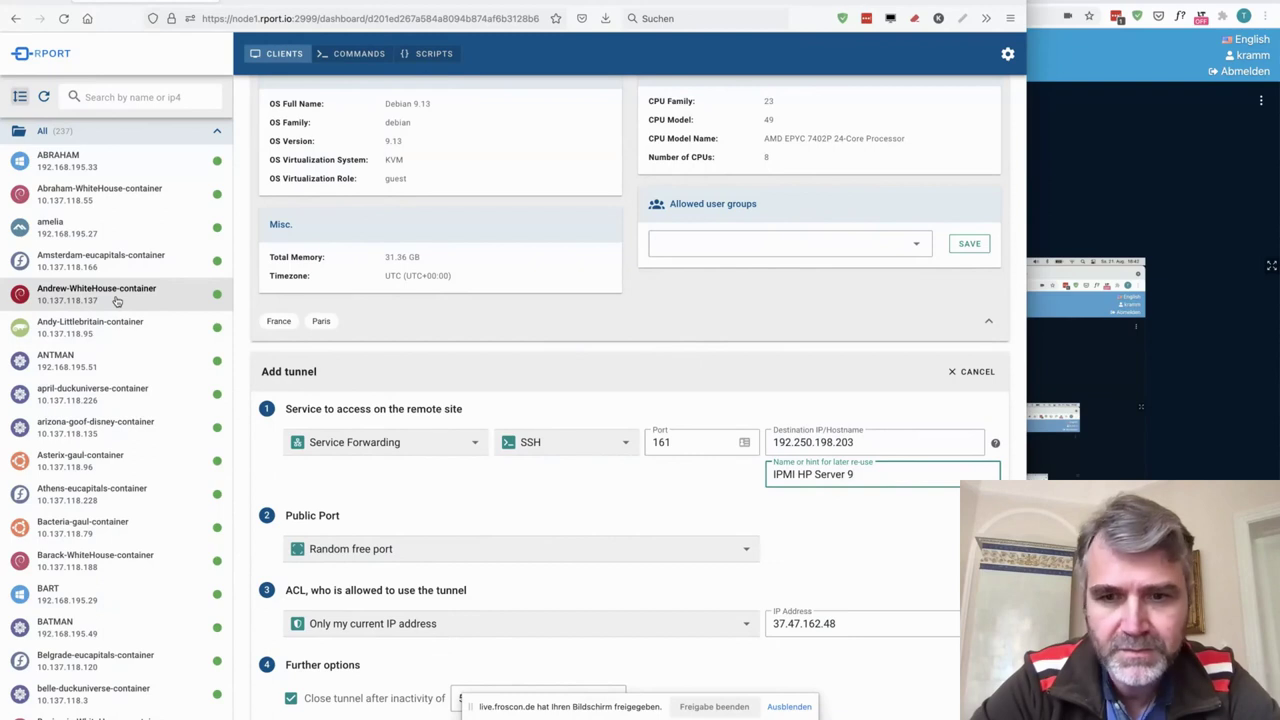
- Add the port 161 tunnel, overriding the listening check, and highlight its destination address in the tunnel list
scroll(711, 503, "down", 2)
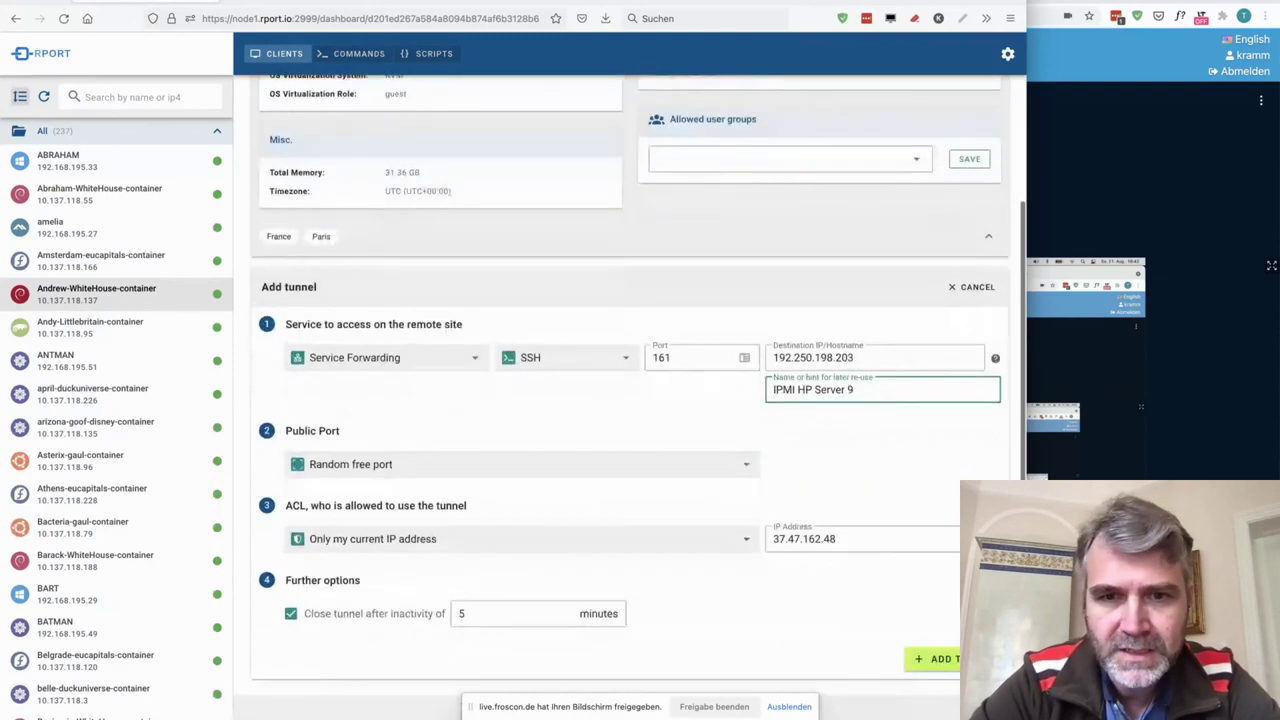
left_click(944, 662)
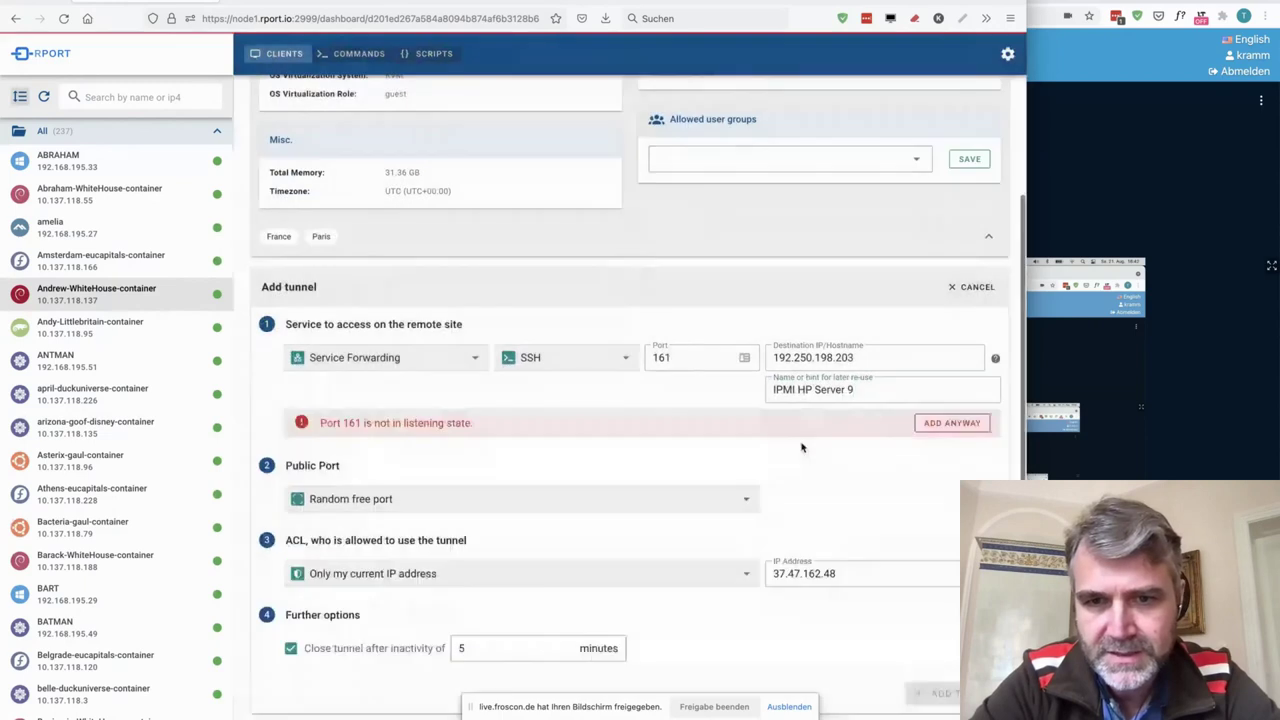
left_click(658, 357)
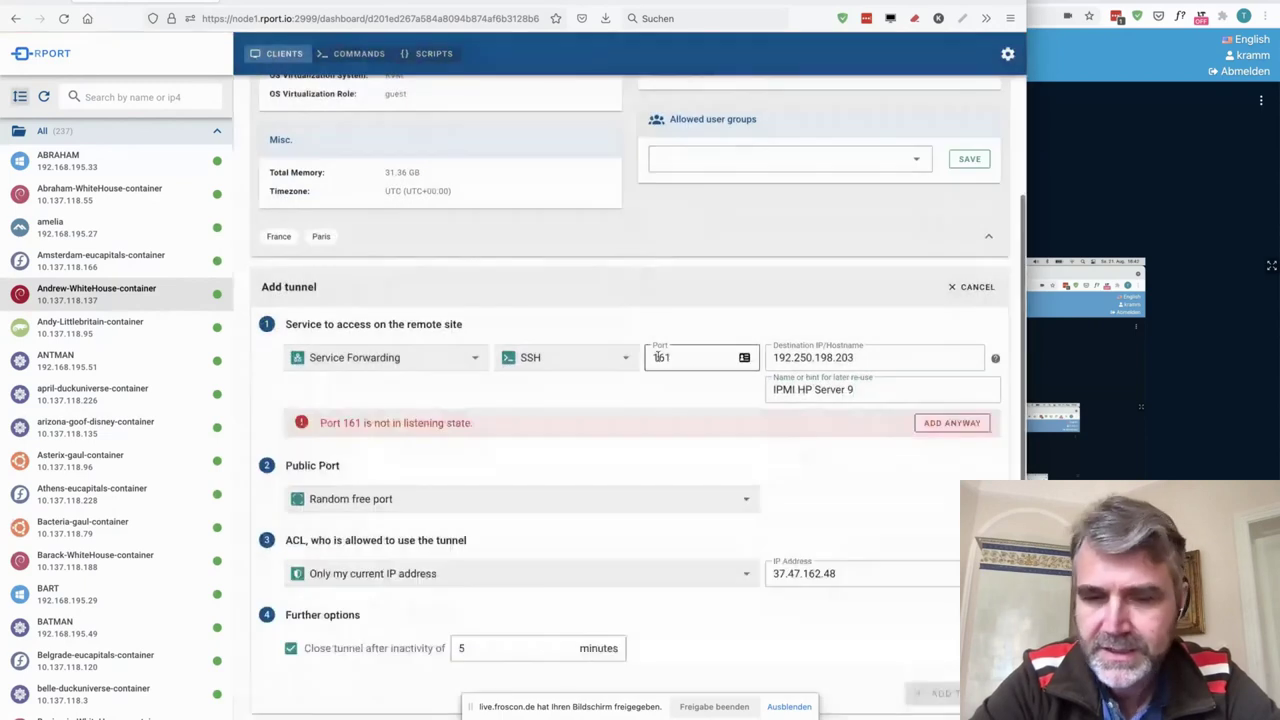
left_click(955, 424)
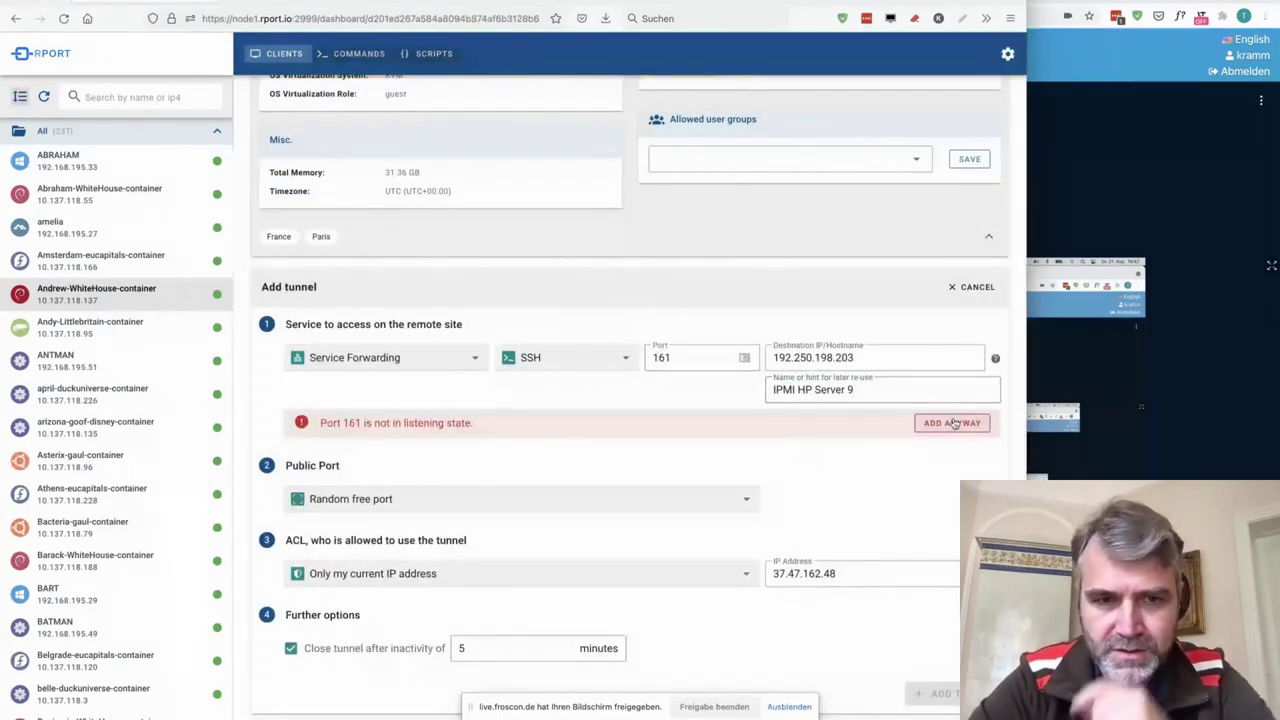
left_click(952, 423)
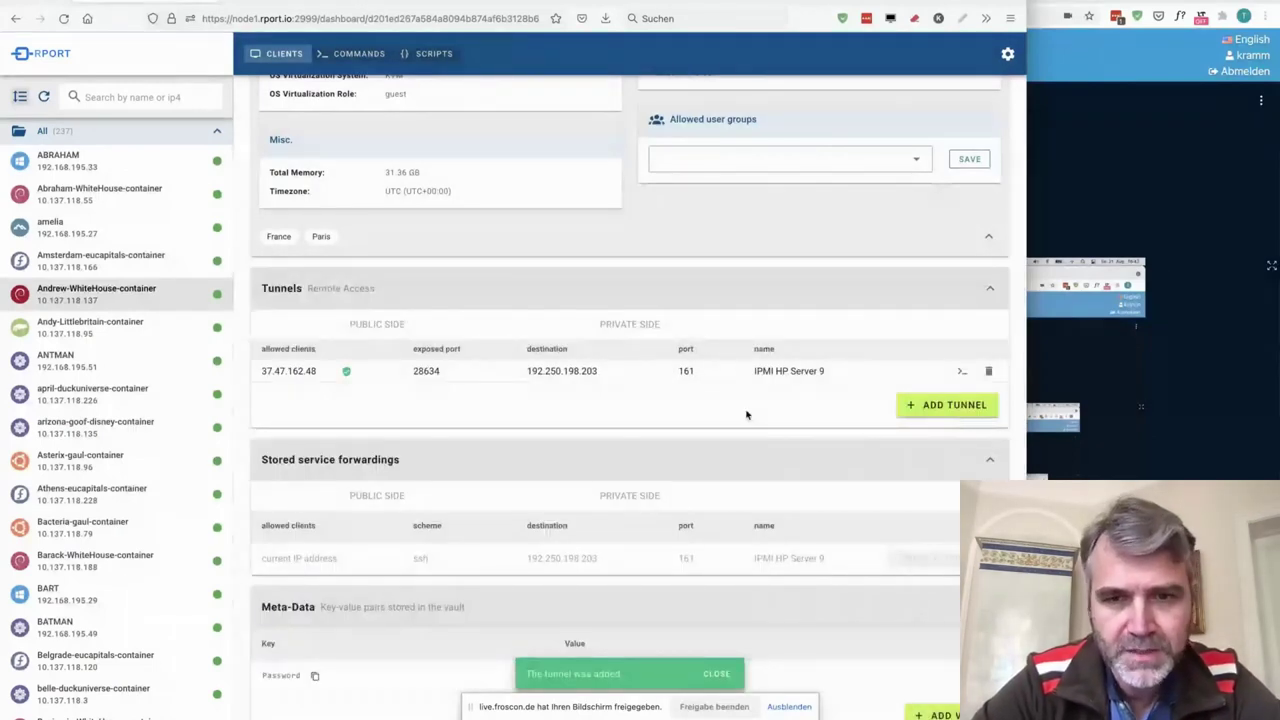
scroll(746, 414, "down", 1)
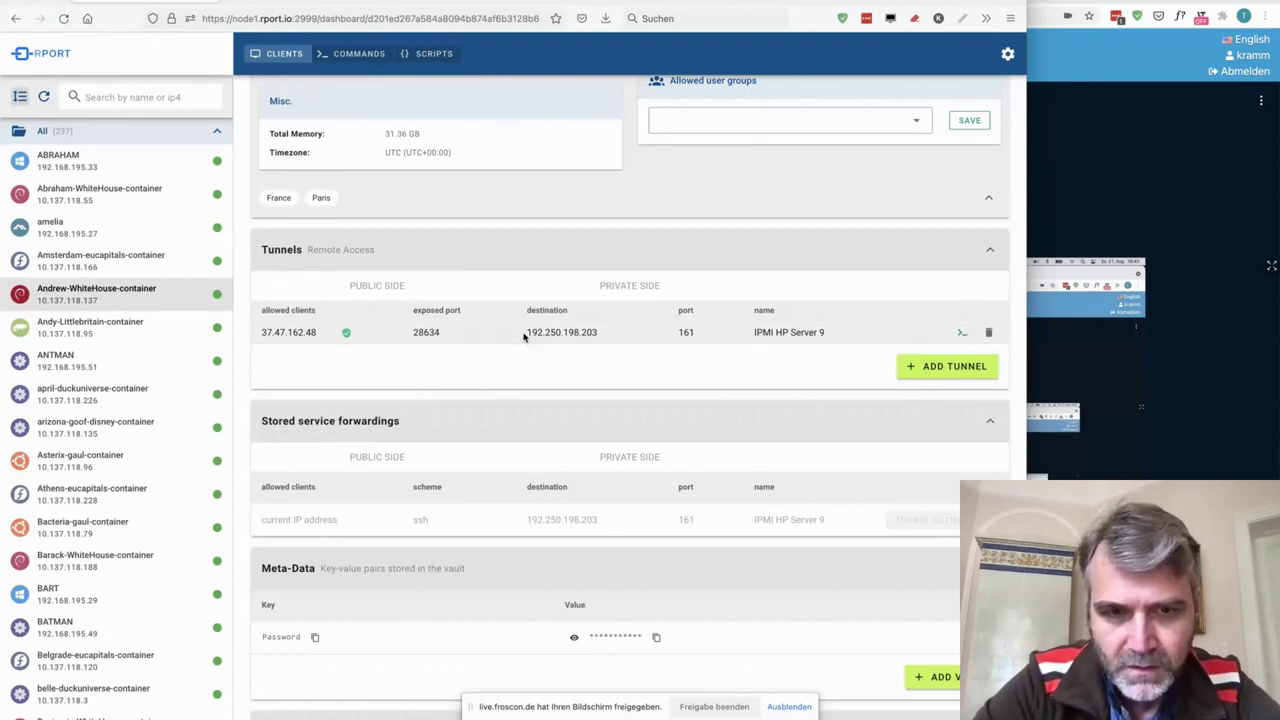
left_click_drag(527, 332, 600, 333)
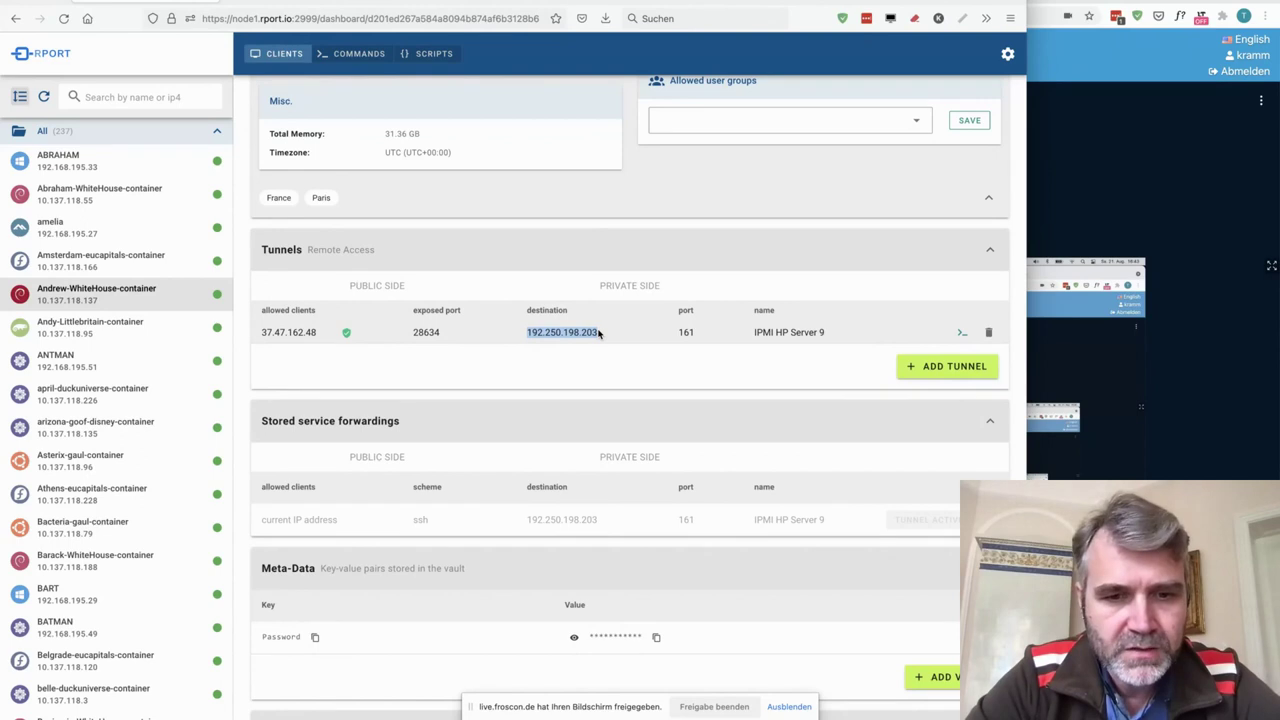
- Switch to Terminal to view the open SSH sessions and return to the conference chat in Chrome
key("super+Tab")
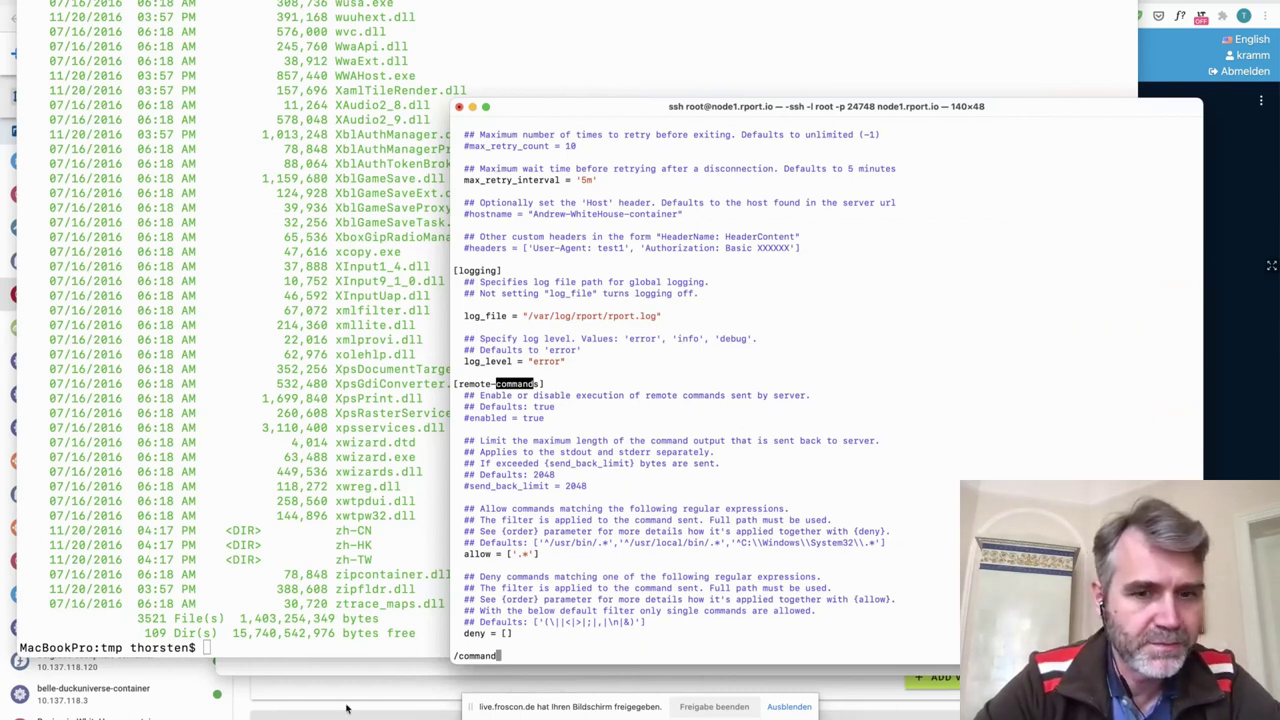
left_click(347, 667)
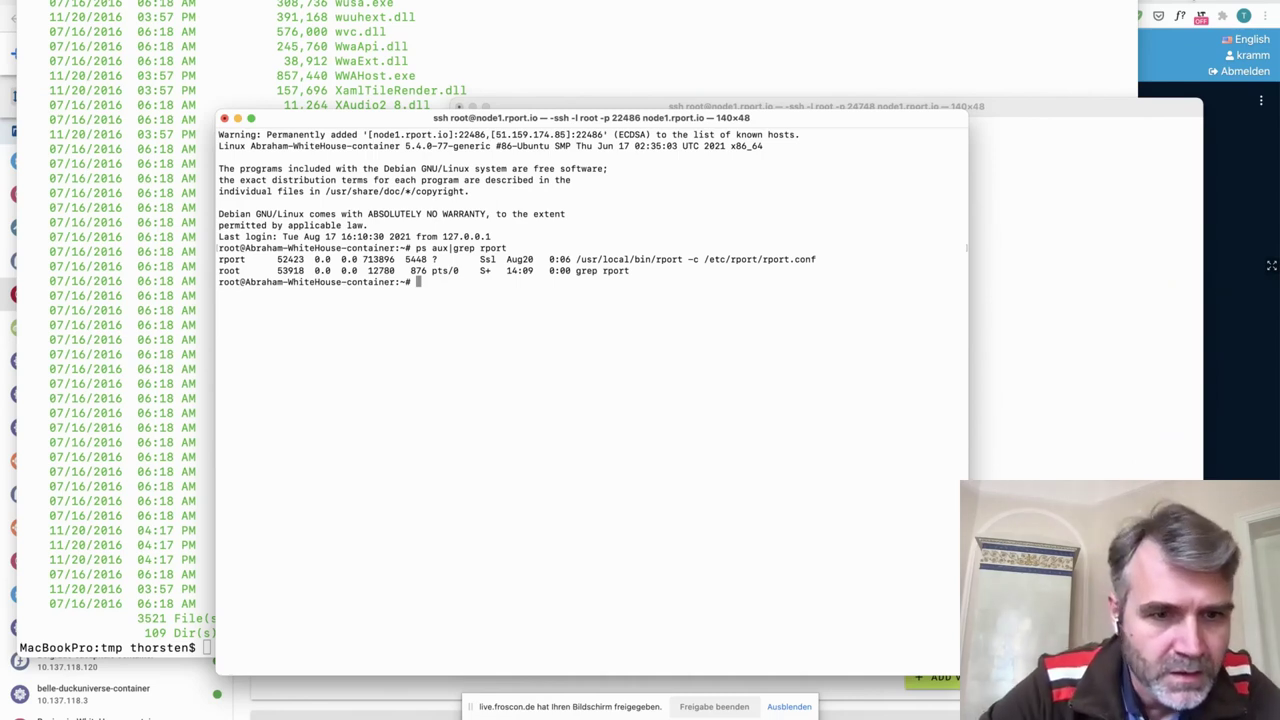
left_click(1220, 290)
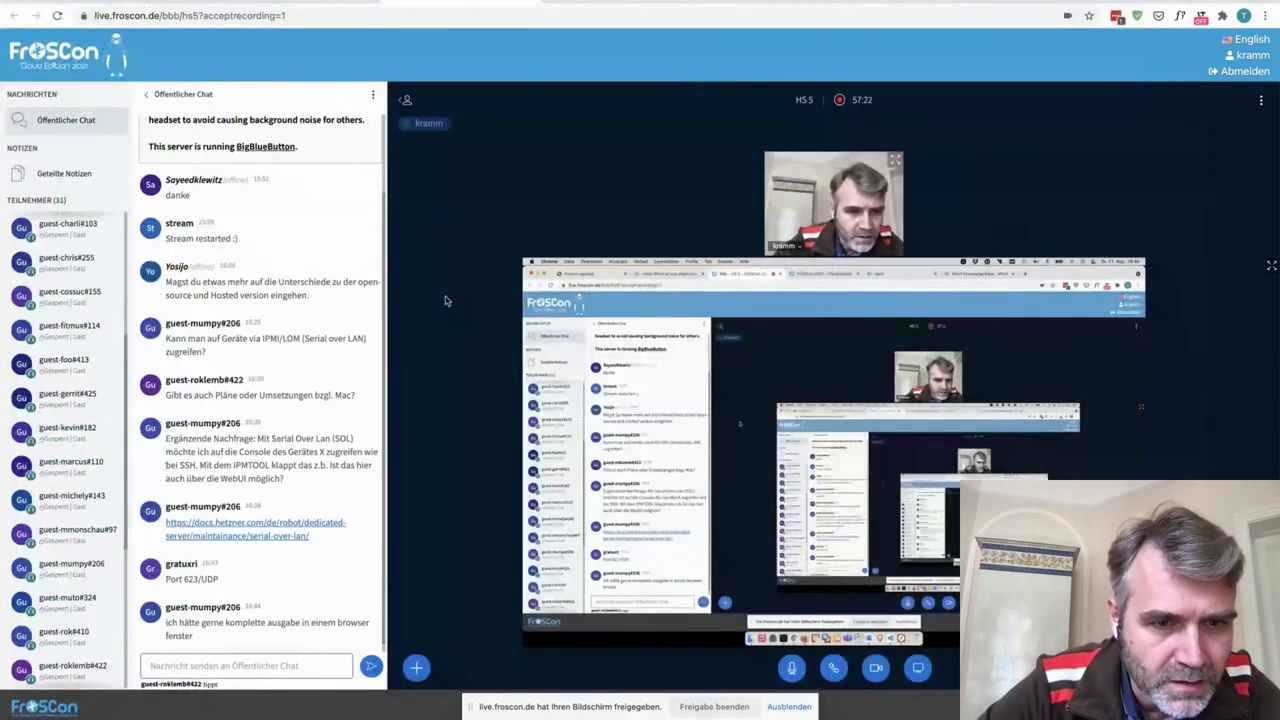